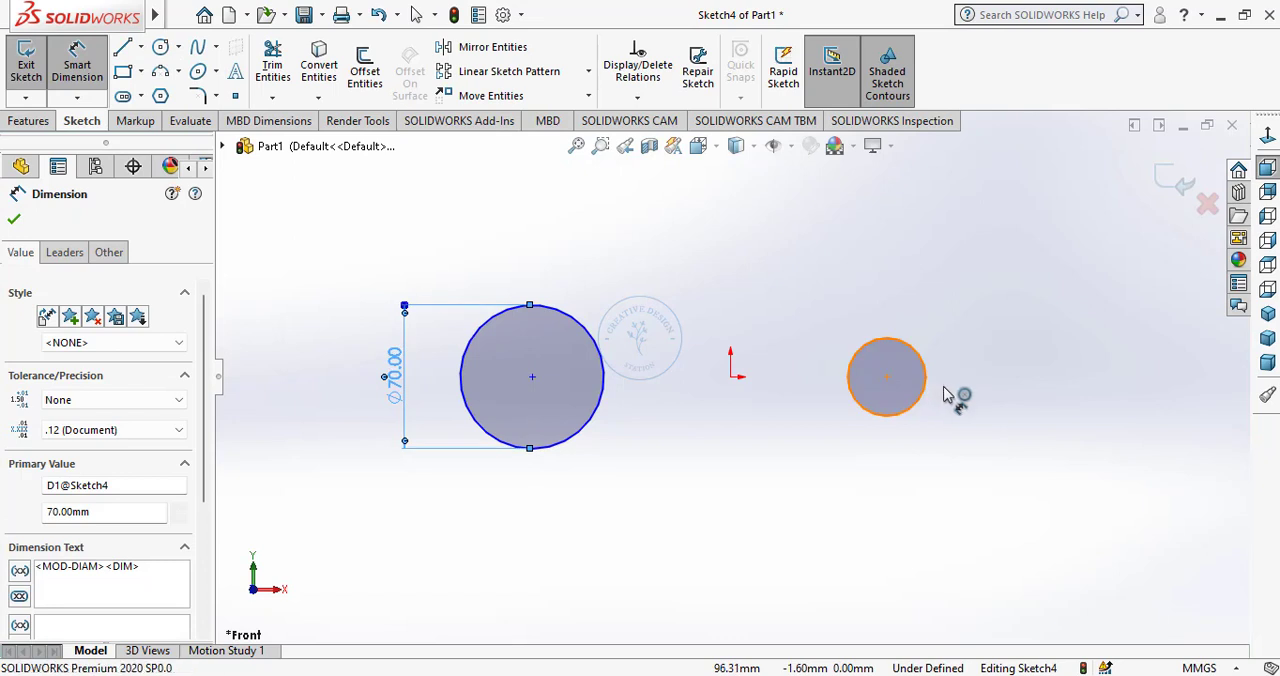
Dimension the smaller circle on the right with a diameter of 35 mm.
{"action": "left_click", "coordinate": [945, 393]}
{"action": "left_click", "coordinate": [983, 395]}
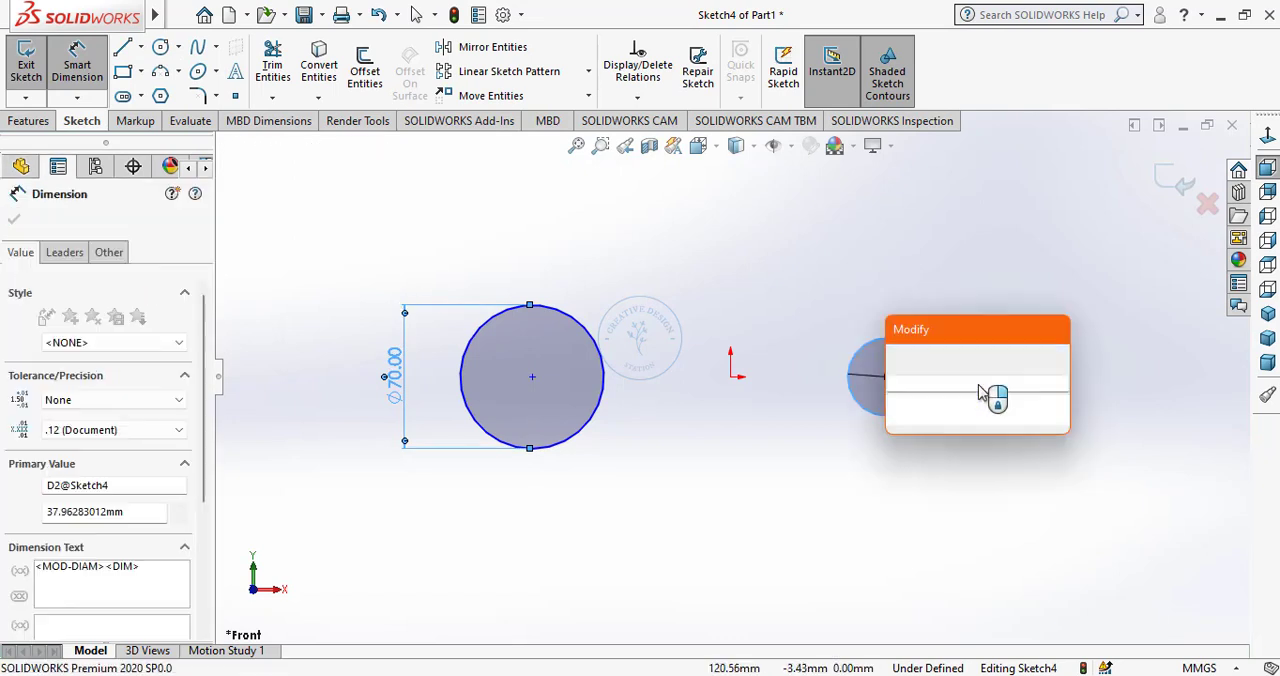
{"action": "type", "text": "35"}
{"action": "key", "text": "Return"}
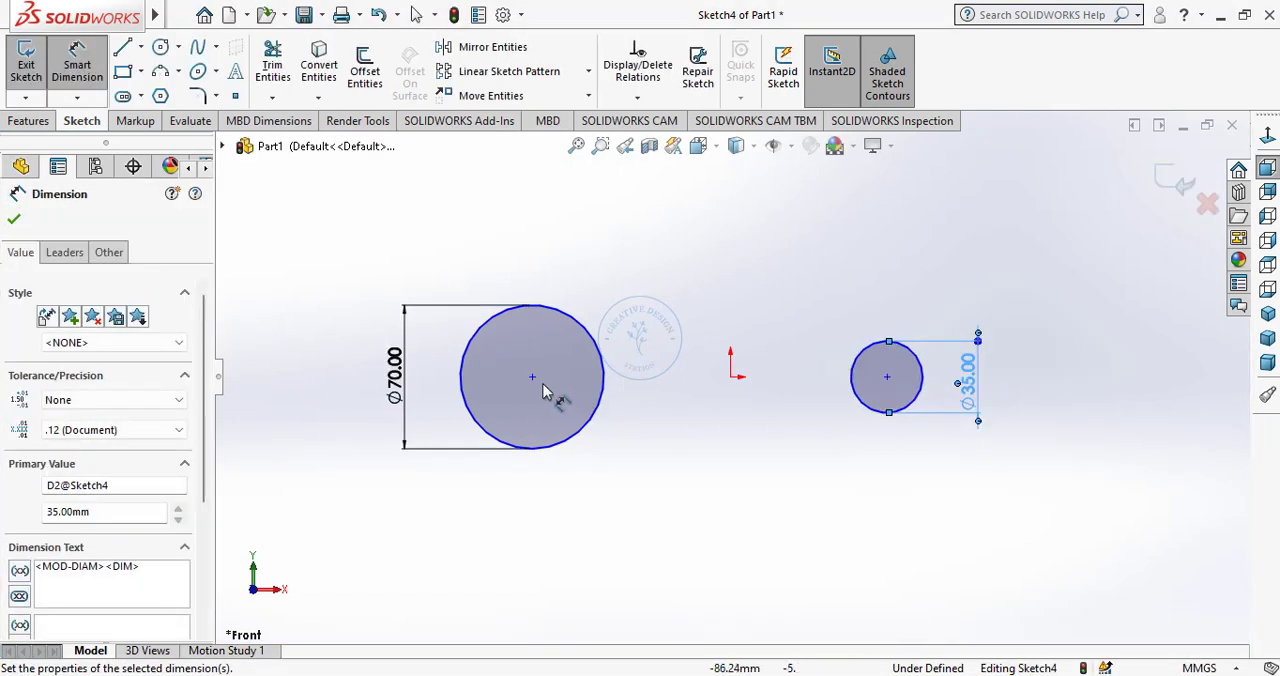
Dimension the horizontal distance between the two circle centres as 160 mm.
{"action": "left_click", "coordinate": [532, 377]}
{"action": "left_click", "coordinate": [887, 377]}
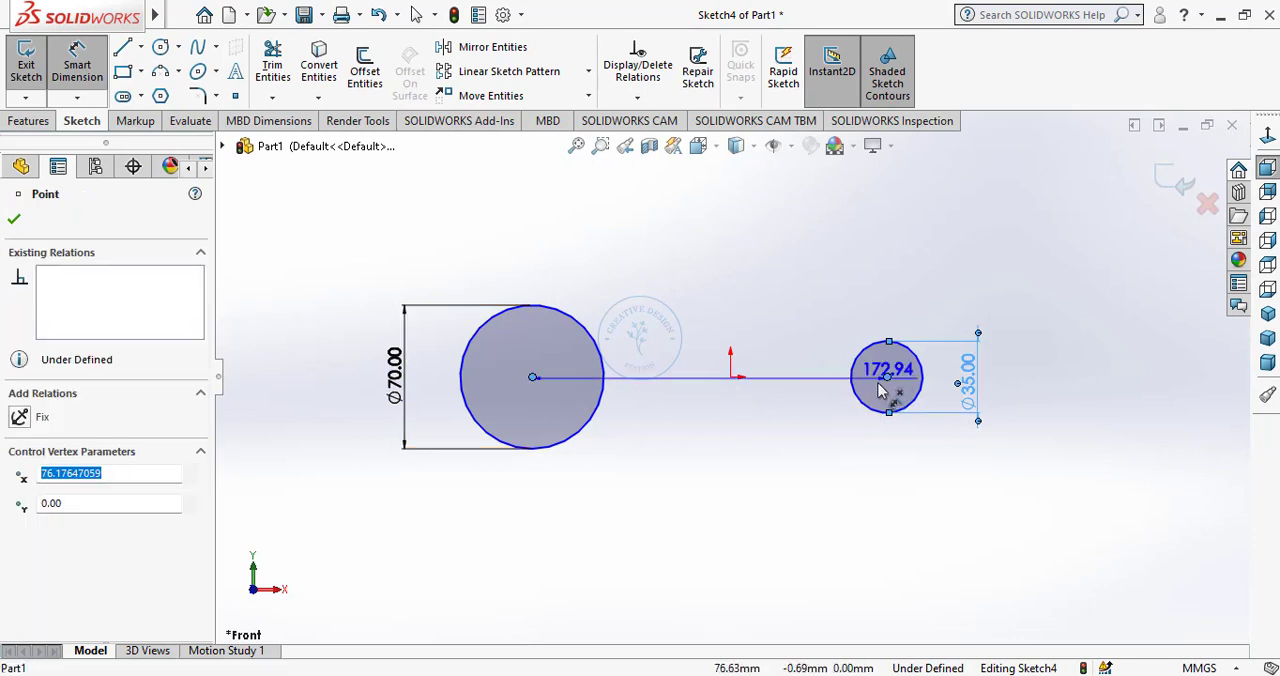
{"action": "left_click", "coordinate": [735, 437]}
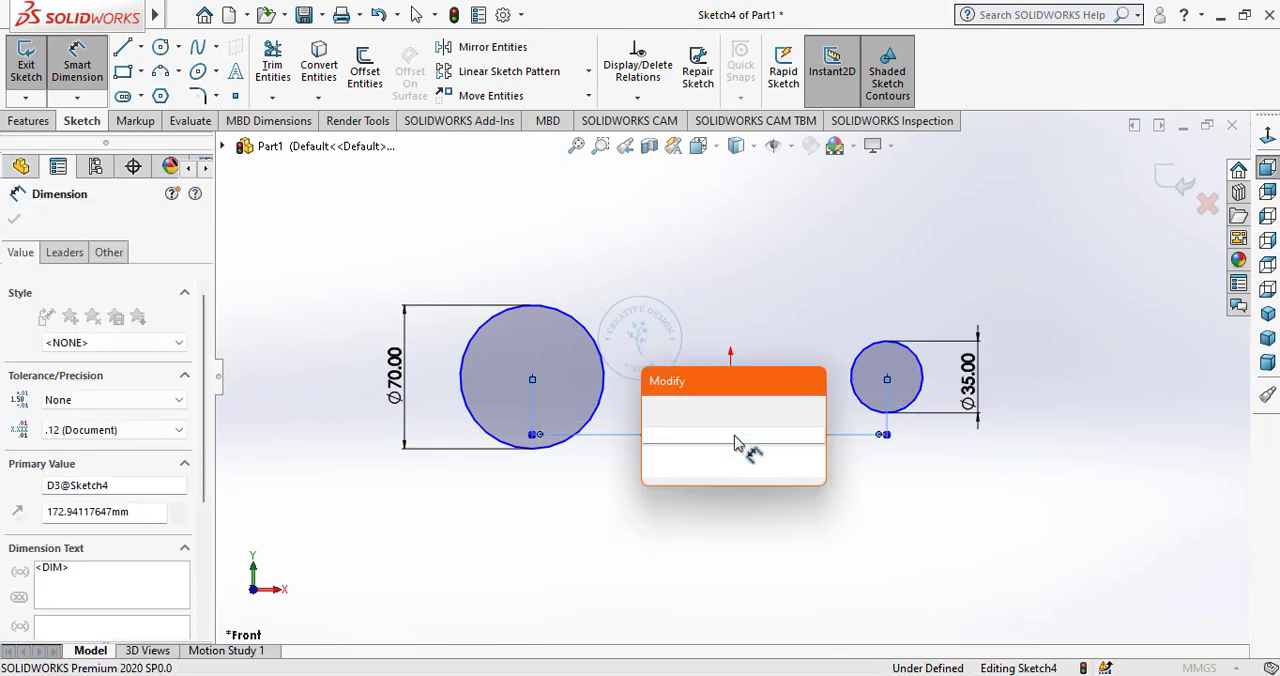
{"action": "type", "text": "180"}
{"action": "key", "text": "Return"}
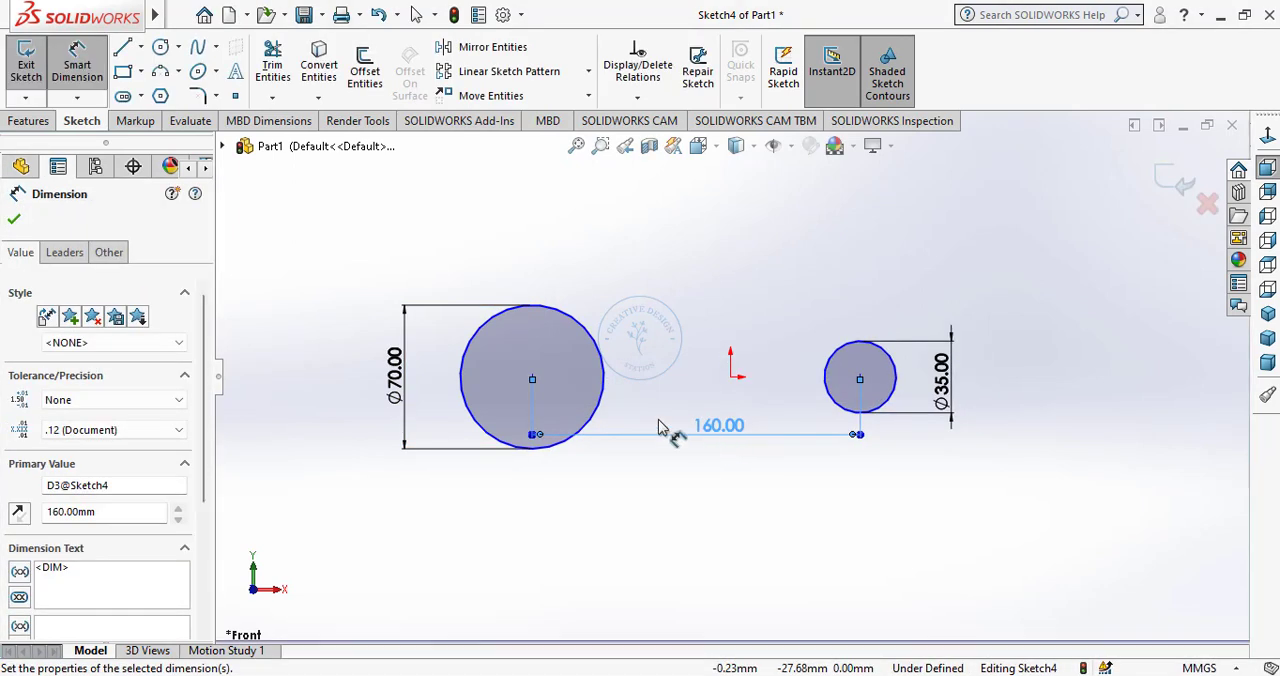
Dimension the horizontal distance from the large circle's centre to the origin as 80 mm and finish dimensioning.
{"action": "left_click", "coordinate": [533, 379]}
{"action": "left_click", "coordinate": [731, 376]}
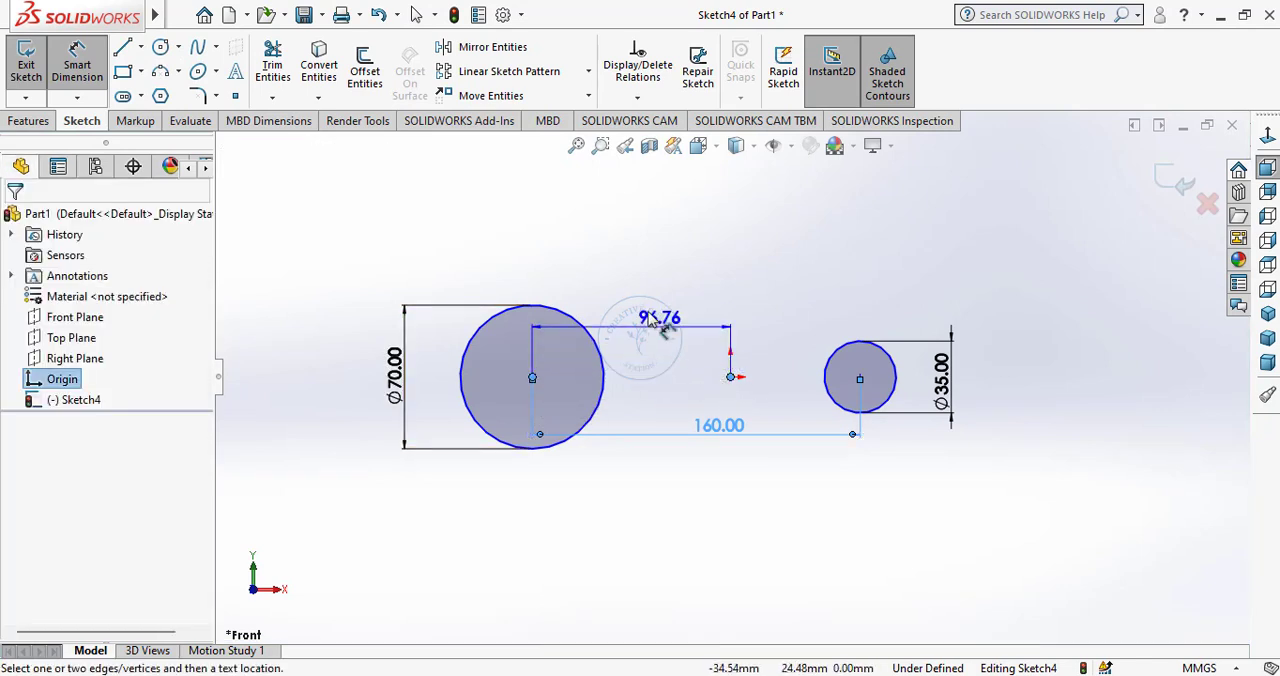
{"action": "left_click", "coordinate": [648, 316]}
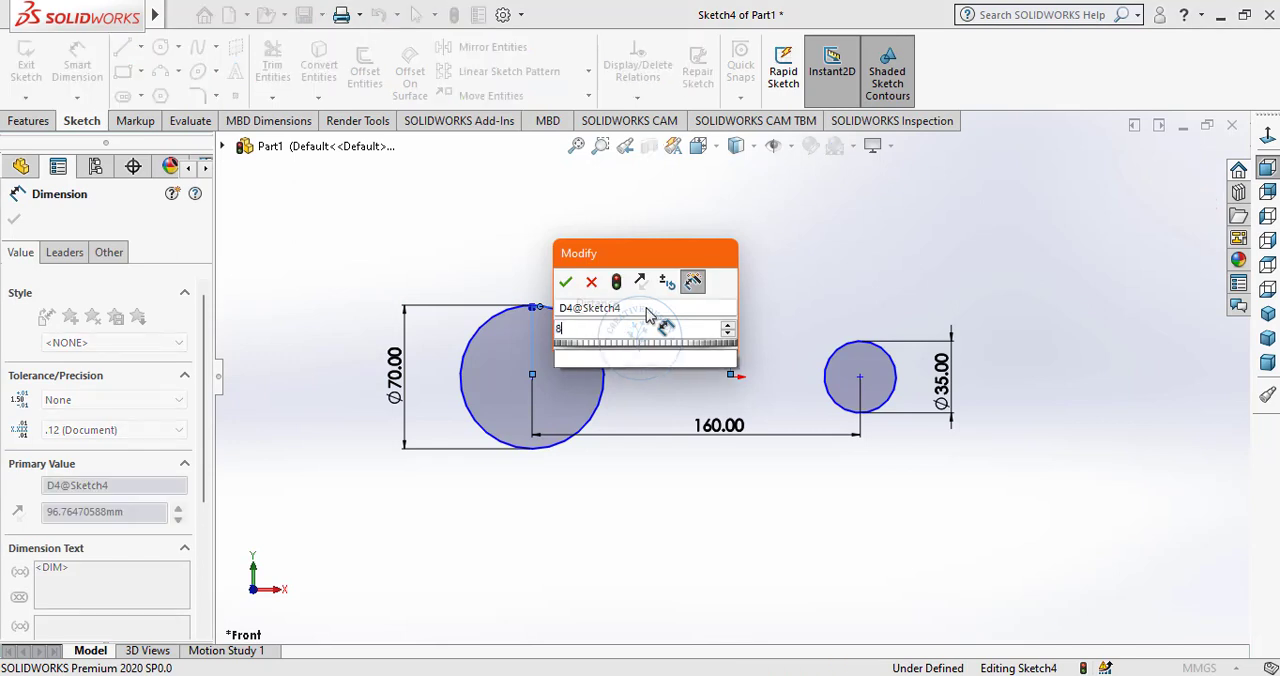
{"action": "key", "text": "Return"}
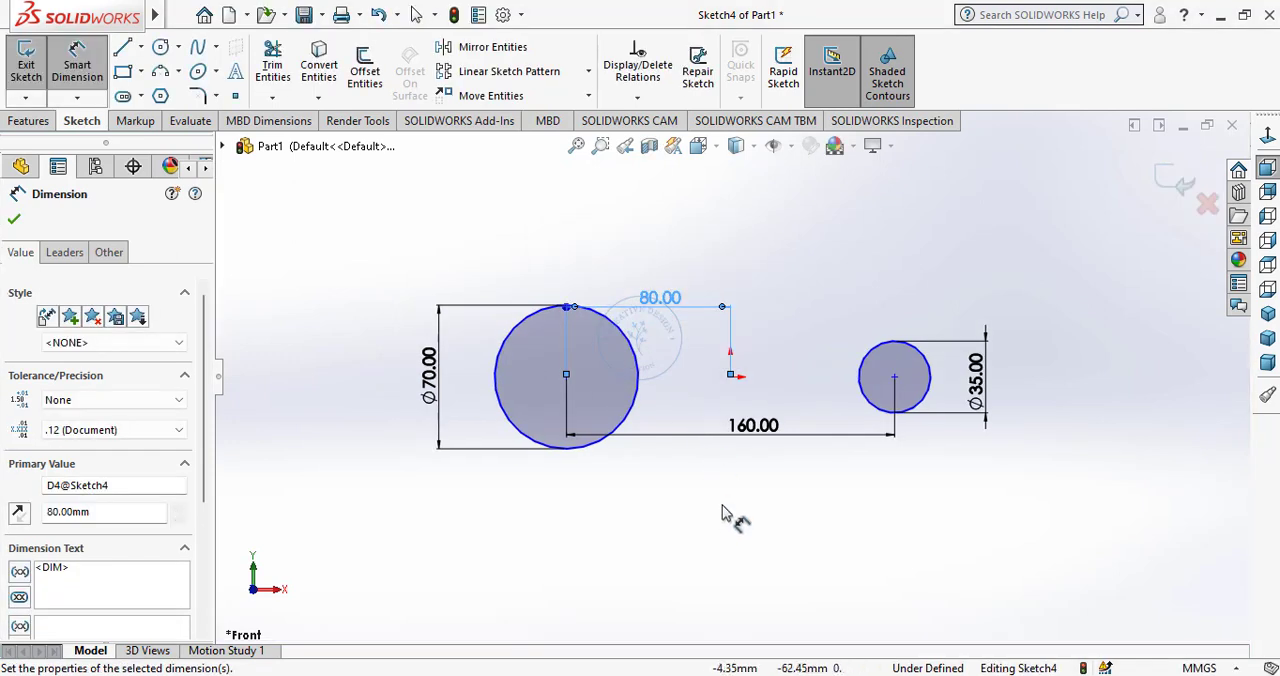
{"action": "right_click", "coordinate": [723, 510]}
{"action": "left_click", "coordinate": [771, 564]}
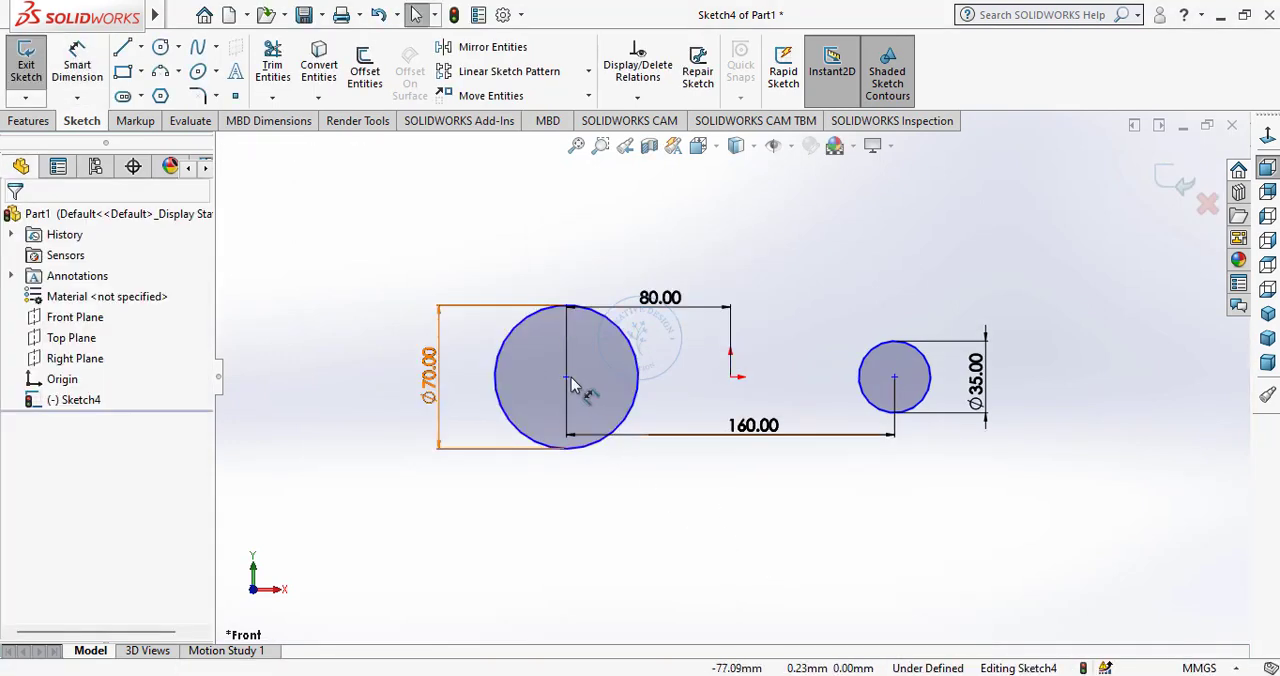
Add a Horizontal relation between the large circle's centre and the origin.
{"action": "left_click", "coordinate": [566, 377]}
{"action": "left_click", "coordinate": [730, 377], "text": "ctrl"}
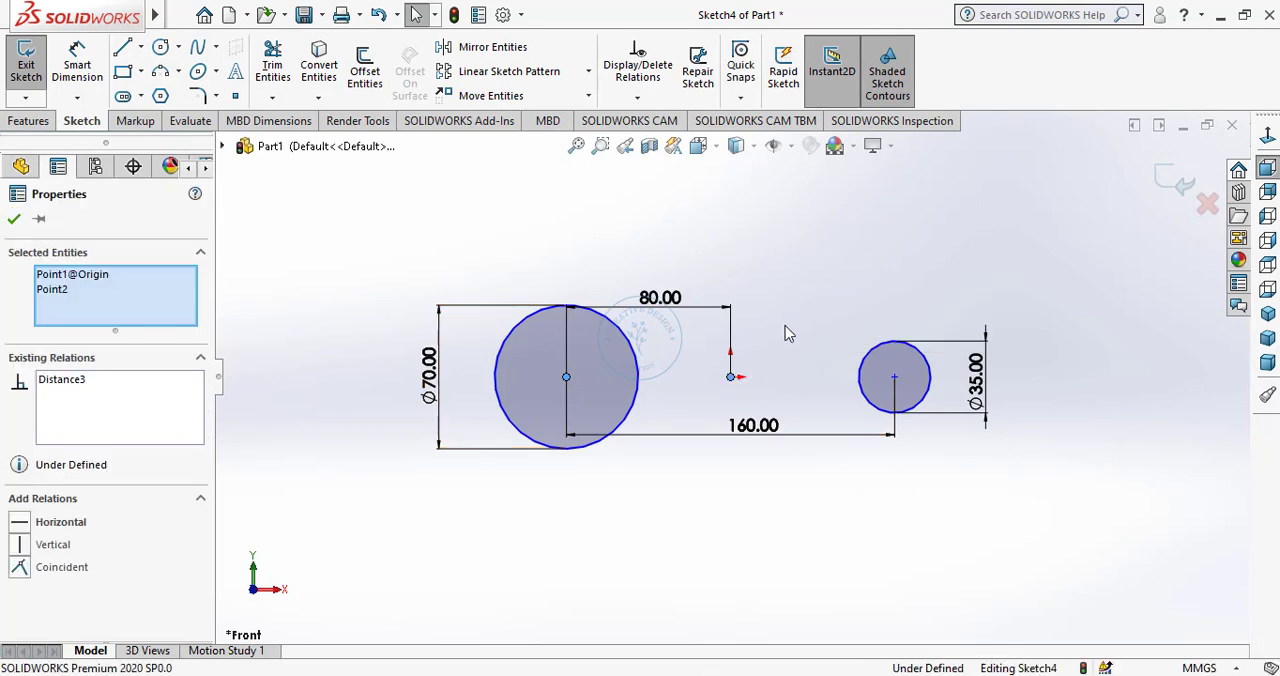
{"action": "left_click", "coordinate": [796, 302]}
{"action": "left_click", "coordinate": [773, 505]}
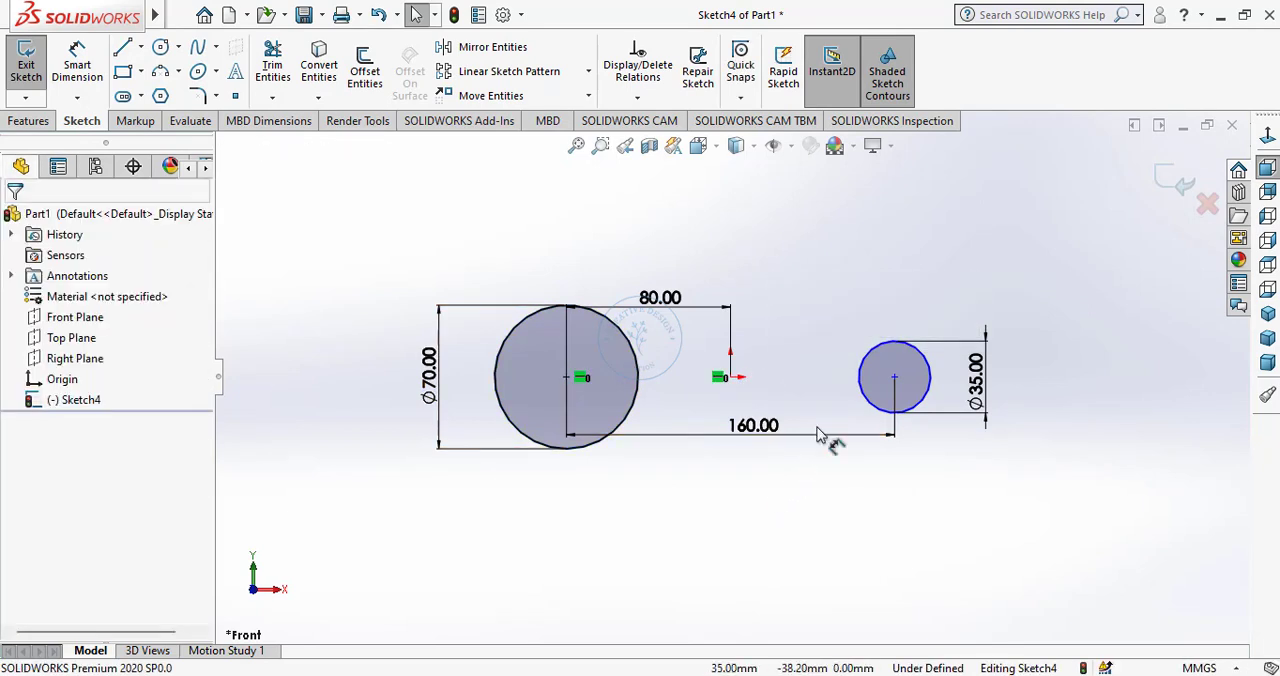
Add a Horizontal relation between the origin and the small circle's centre.
{"action": "left_click", "coordinate": [730, 380]}
{"action": "left_click", "coordinate": [894, 377], "text": "ctrl"}
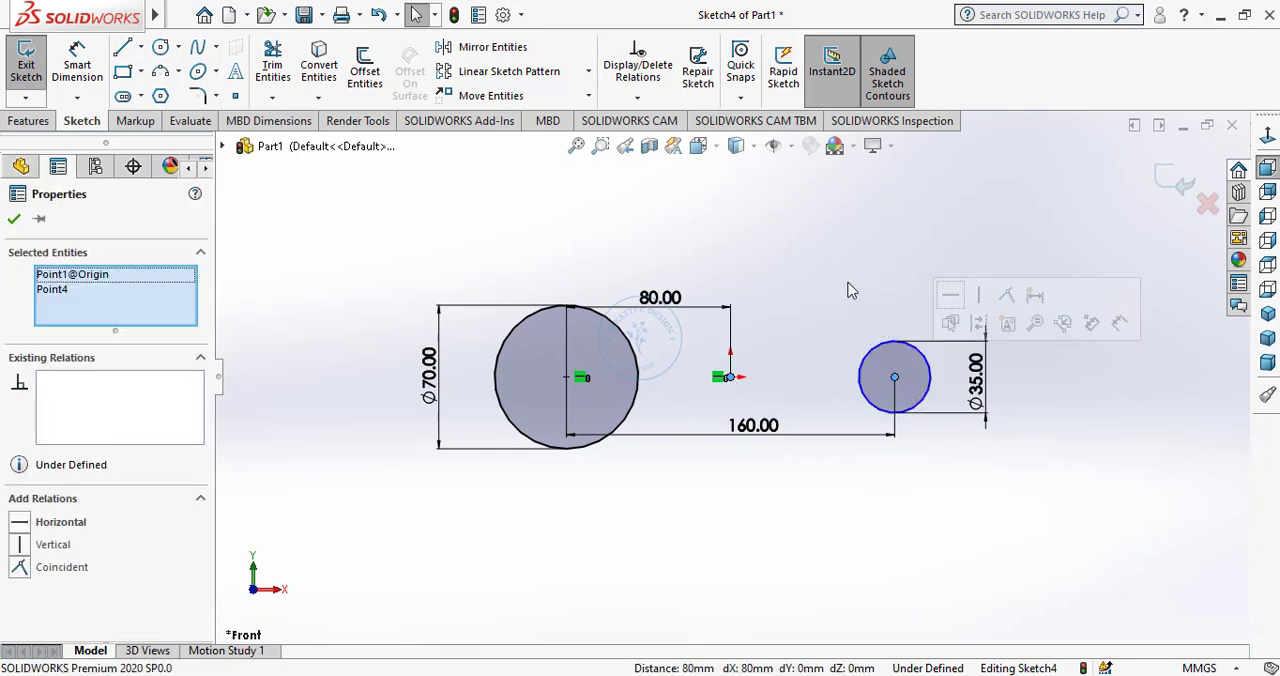
{"action": "left_click", "coordinate": [950, 295]}
{"action": "left_click", "coordinate": [859, 530]}
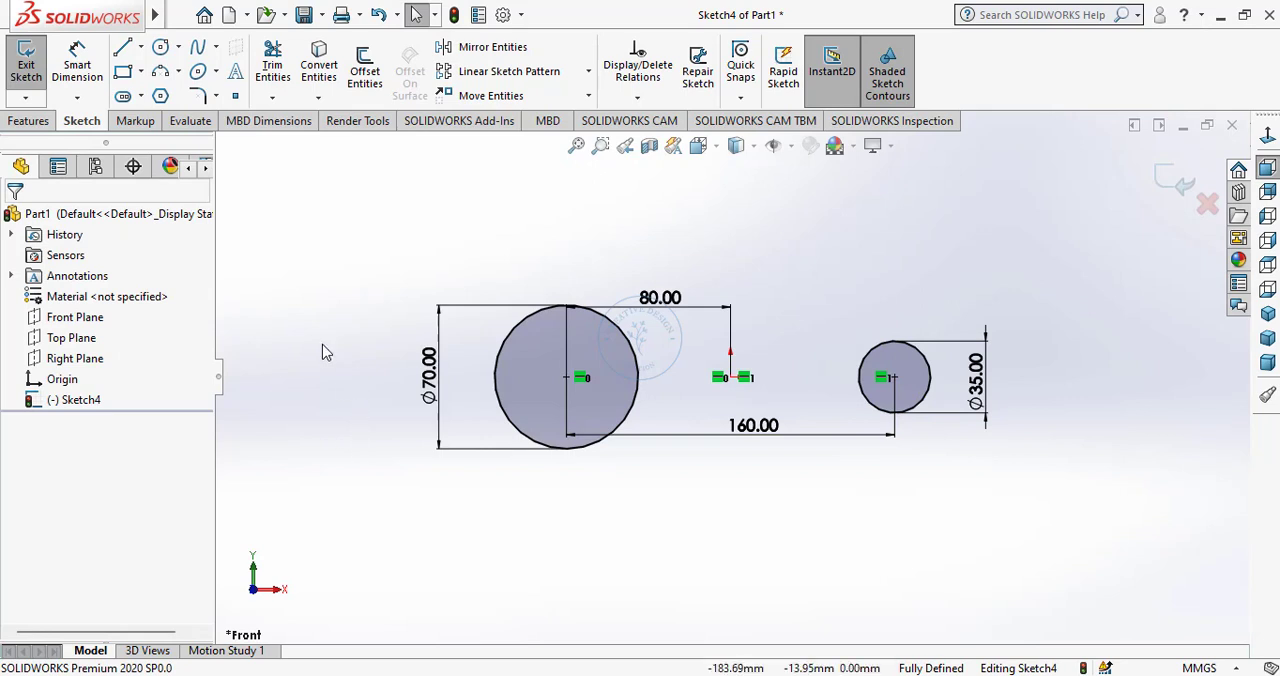
Sketch an upper line from the top of the large circle to the top of the small circle, tangent to both.
{"action": "left_click", "coordinate": [123, 49]}
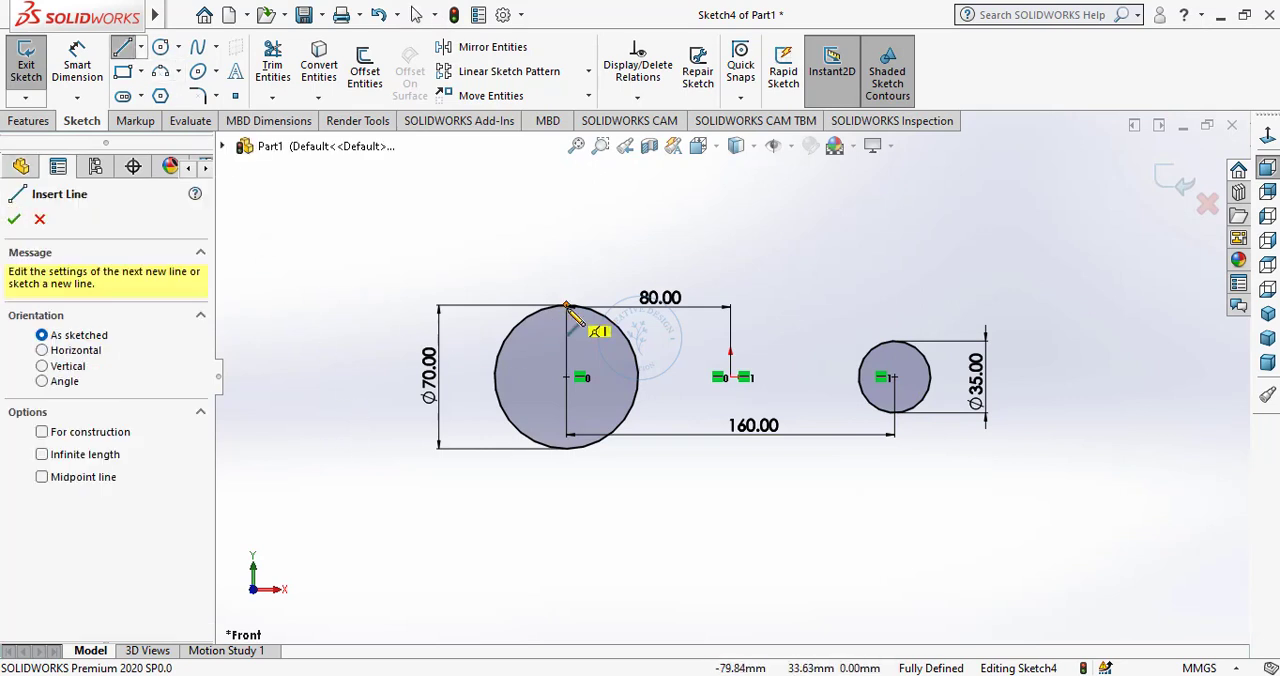
{"action": "left_click", "coordinate": [566, 304]}
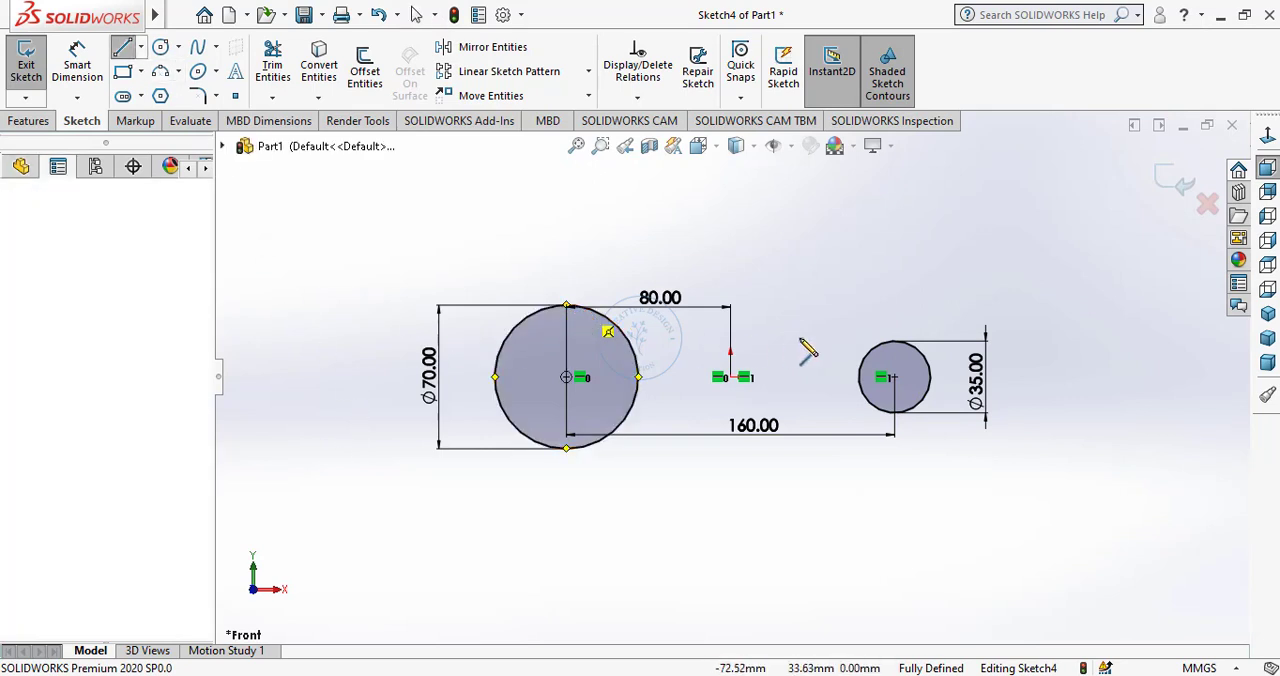
{"action": "left_click", "coordinate": [897, 342]}
{"action": "right_click", "coordinate": [812, 360]}
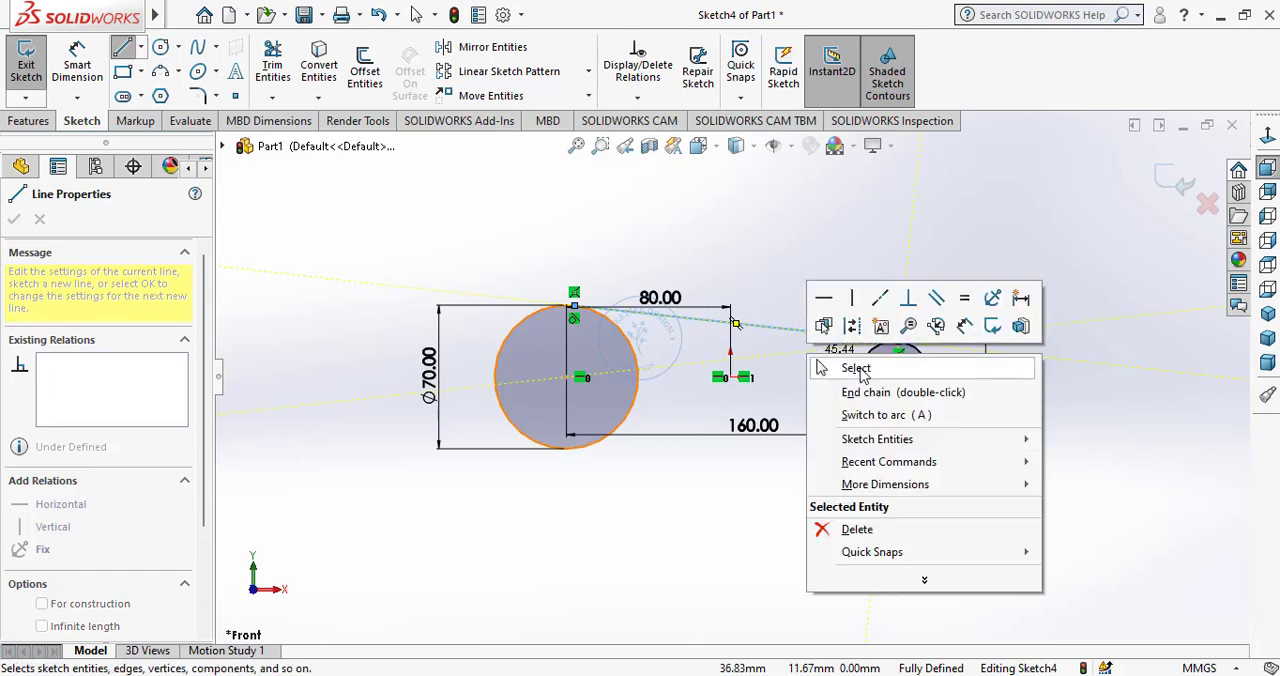
{"action": "left_click", "coordinate": [843, 366]}
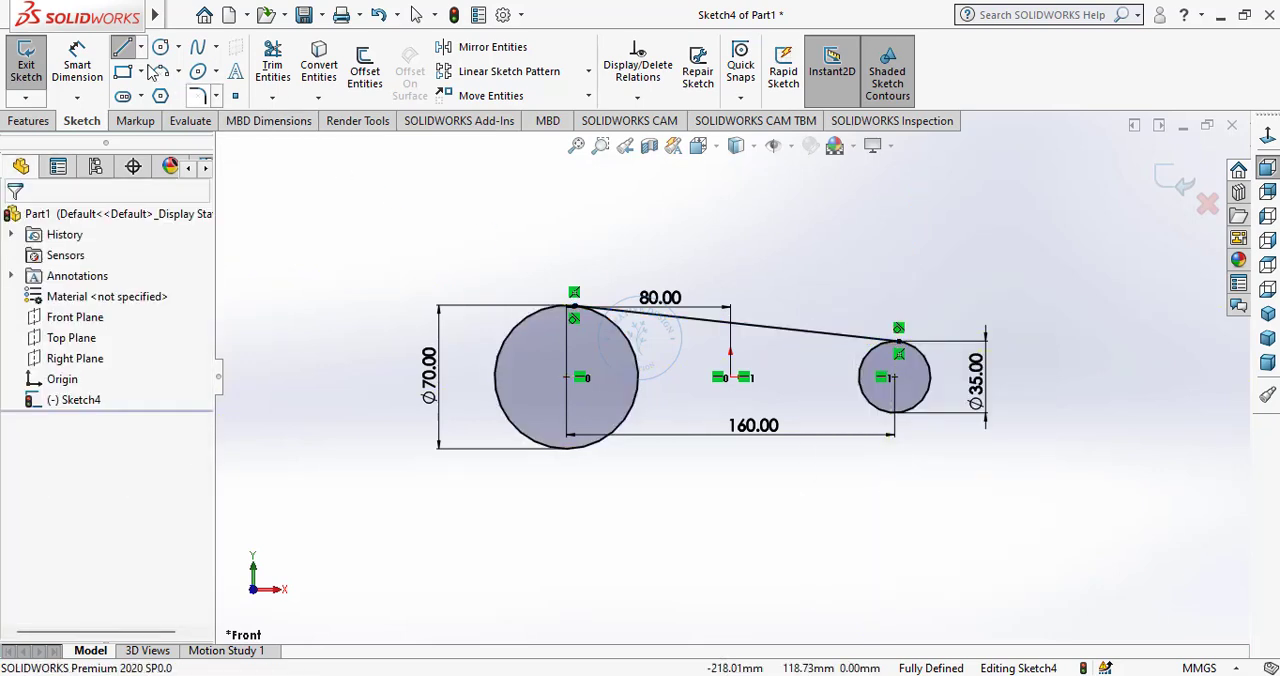
Sketch a lower line about 151 mm long from the bottom of the large circle to the bottom of the small circle.
{"action": "left_click", "coordinate": [575, 447]}
{"action": "left_click", "coordinate": [882, 410]}
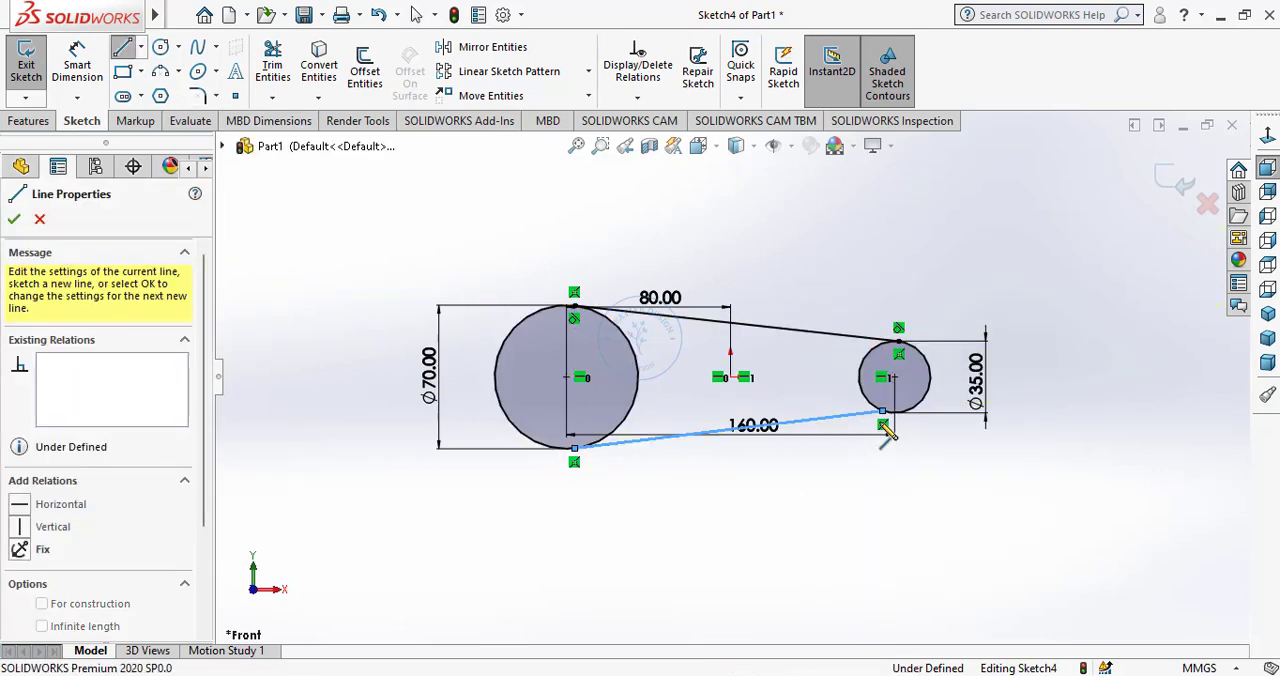
{"action": "right_click", "coordinate": [862, 493]}
{"action": "left_click", "coordinate": [872, 496]}
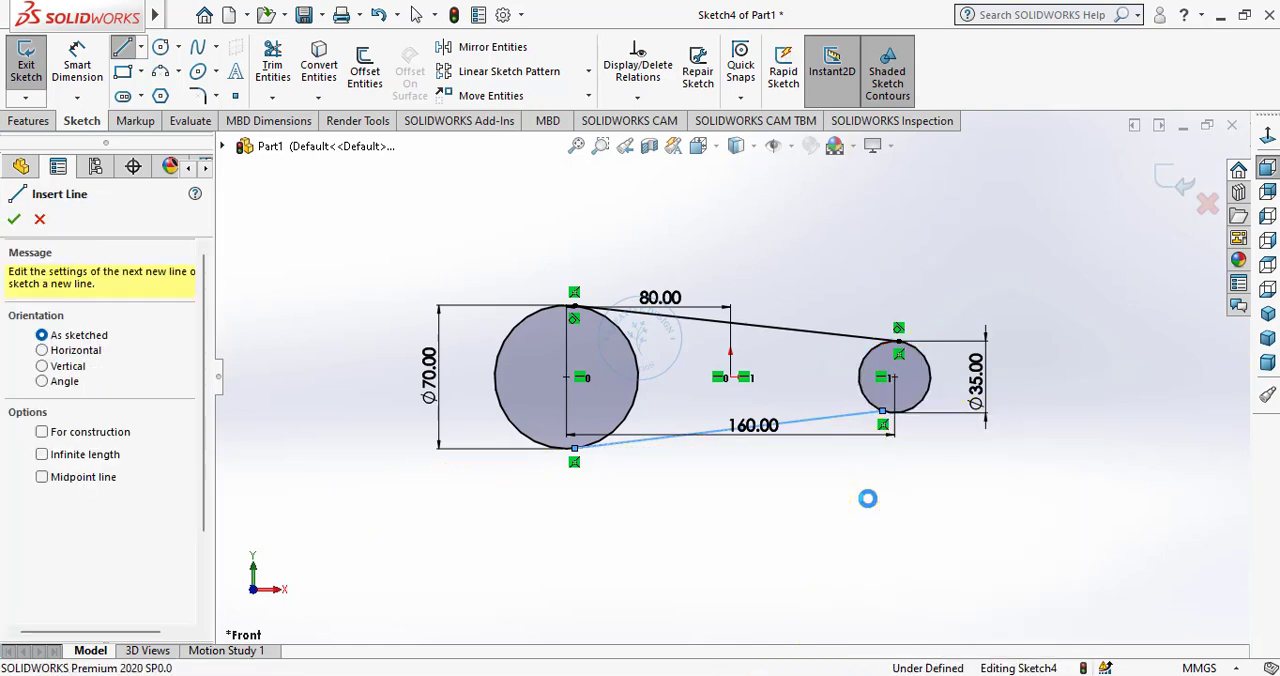
Add a Tangent relation between the lower line and the small circle.
{"action": "left_click", "coordinate": [887, 424]}
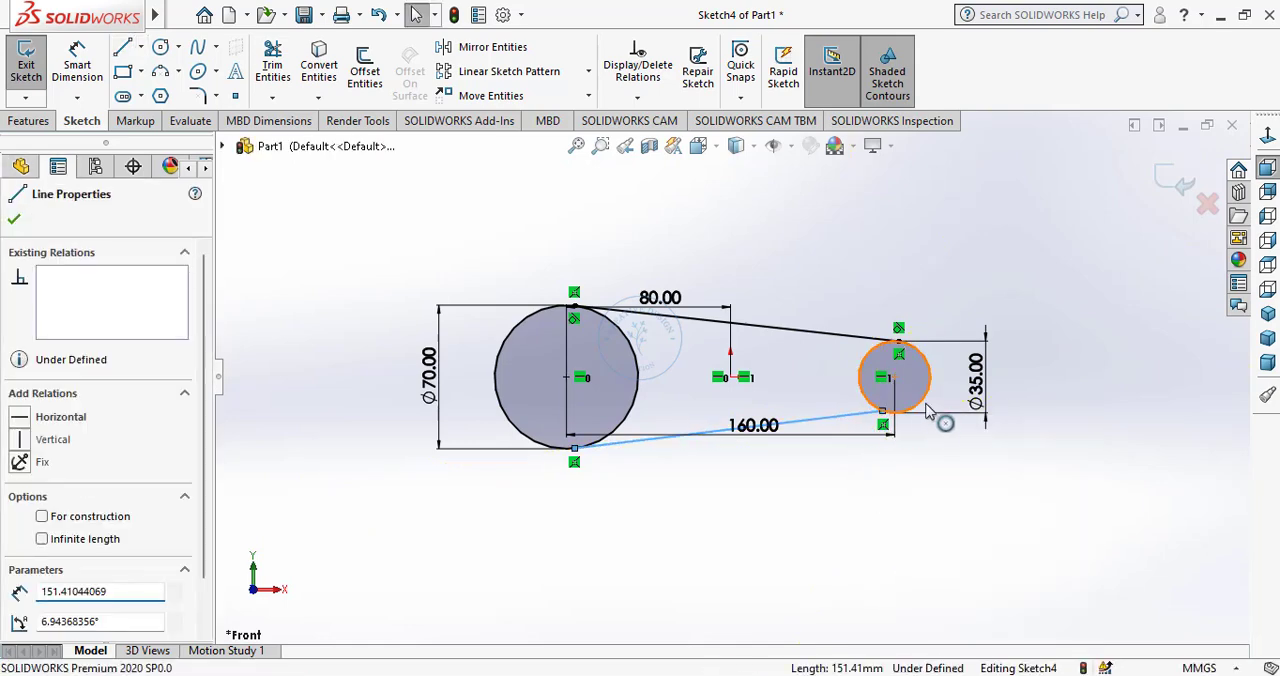
{"action": "left_click", "coordinate": [914, 406], "text": "ctrl"}
{"action": "left_click", "coordinate": [976, 314]}
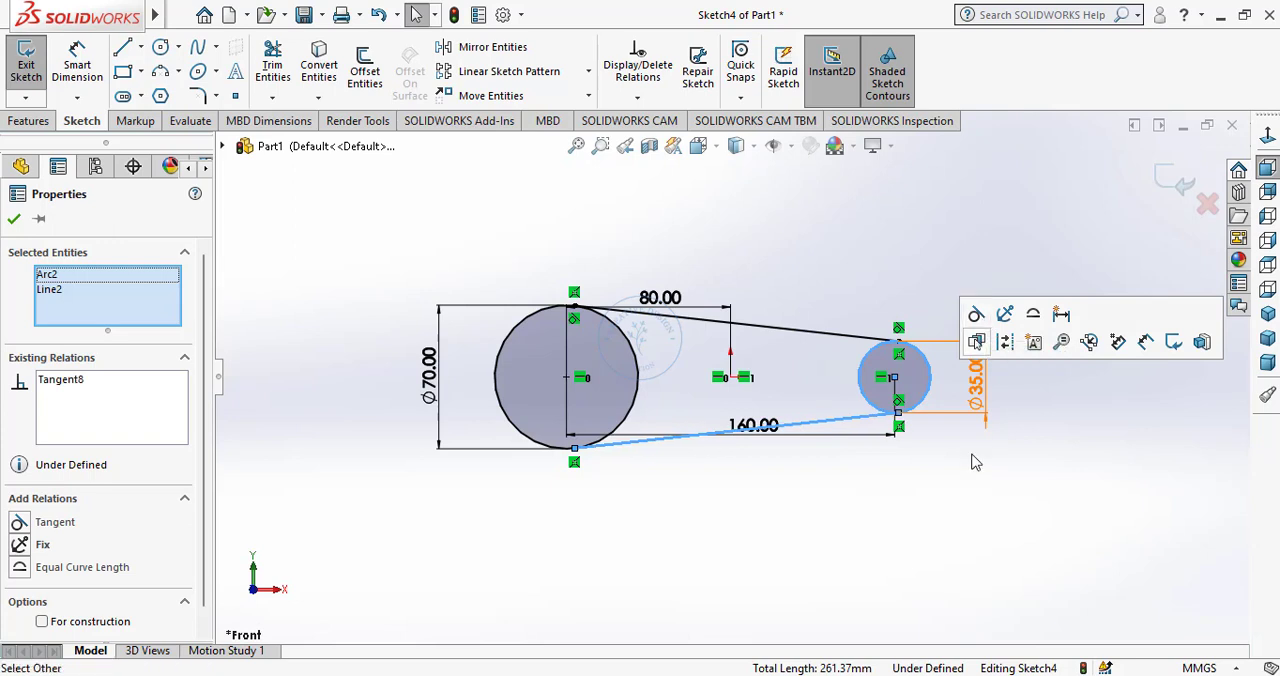
{"action": "left_click", "coordinate": [971, 491]}
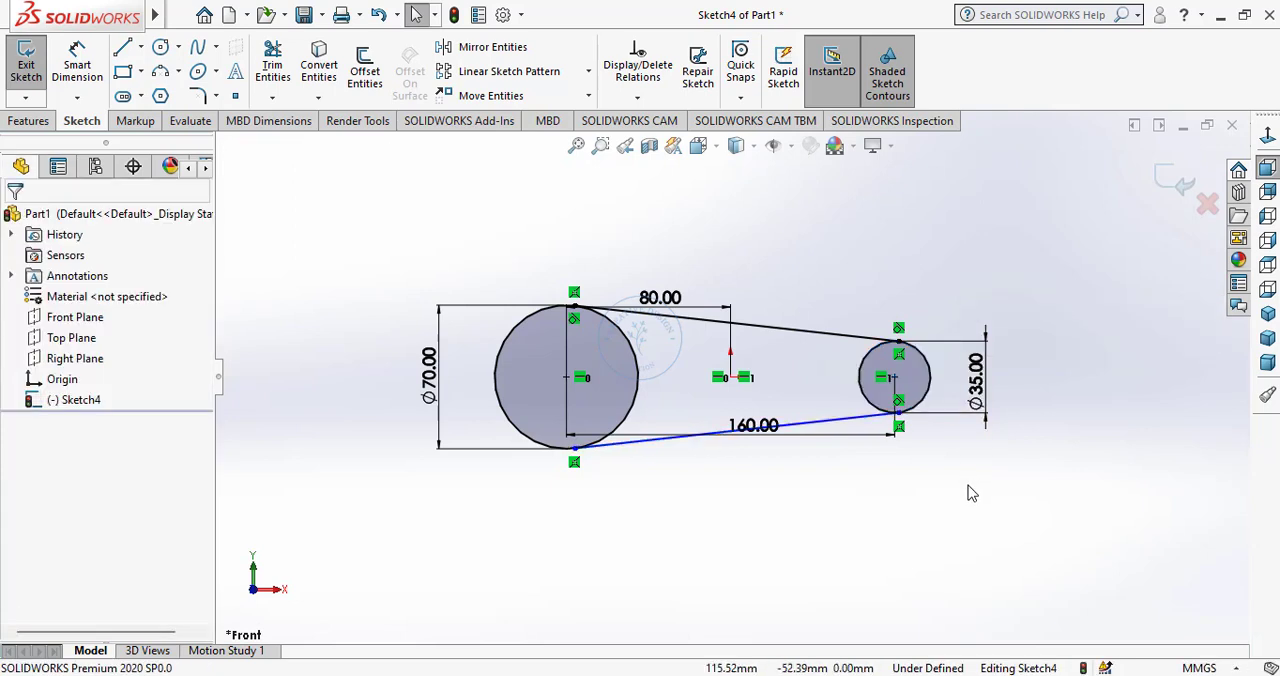
Trim away the inner arcs of both circles with Power trim, leaving one closed tapered outline.
{"action": "left_click", "coordinate": [272, 65]}
{"action": "left_click_drag", "start_coordinate": [670, 368], "coordinate": [625, 372]}
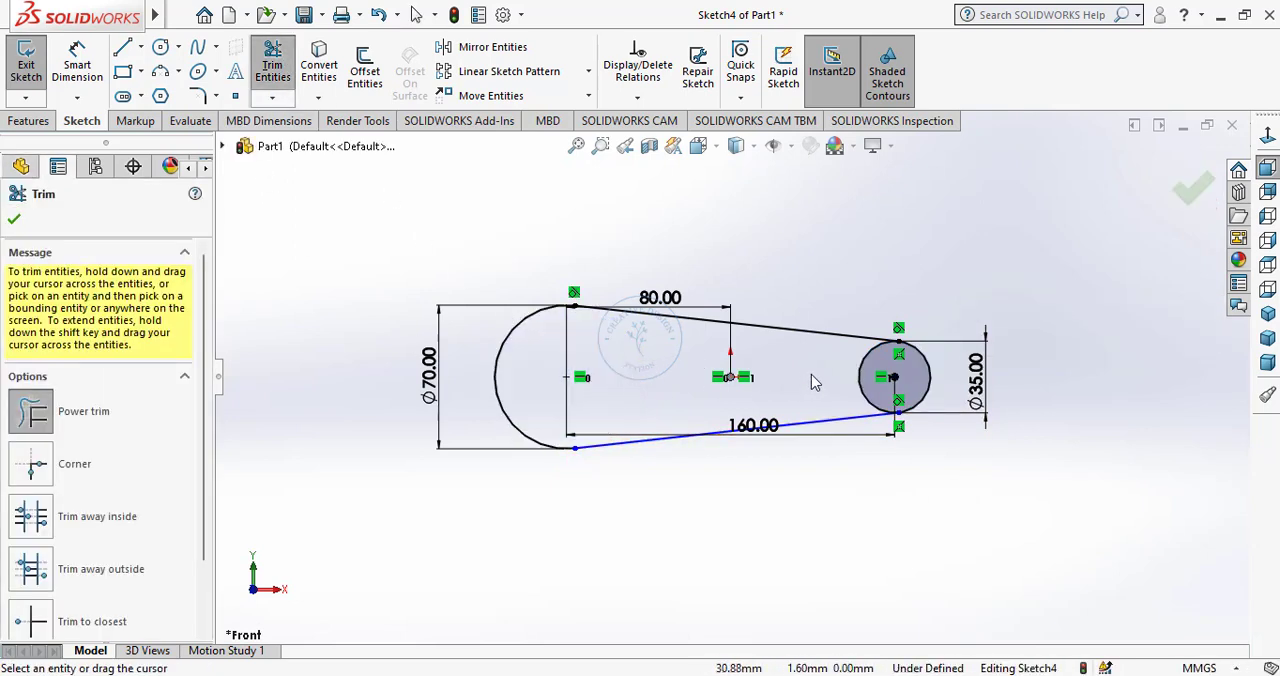
{"action": "left_click_drag", "start_coordinate": [815, 382], "coordinate": [868, 374]}
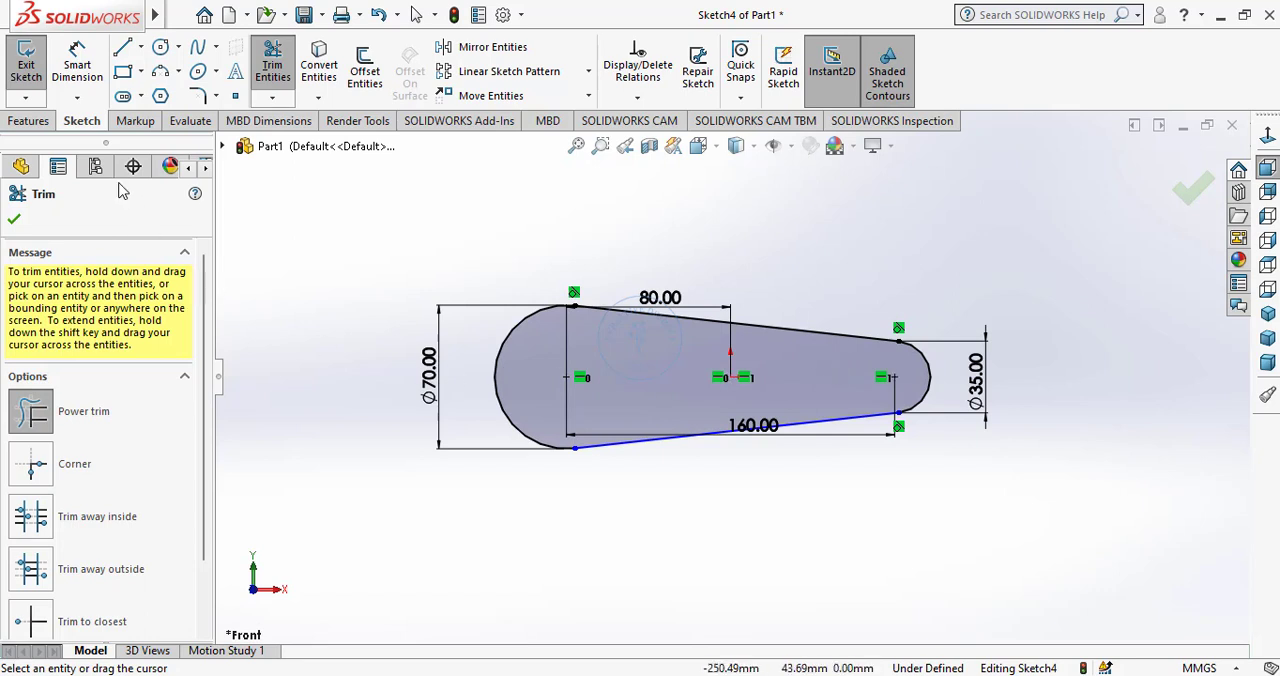
{"action": "left_click", "coordinate": [21, 217]}
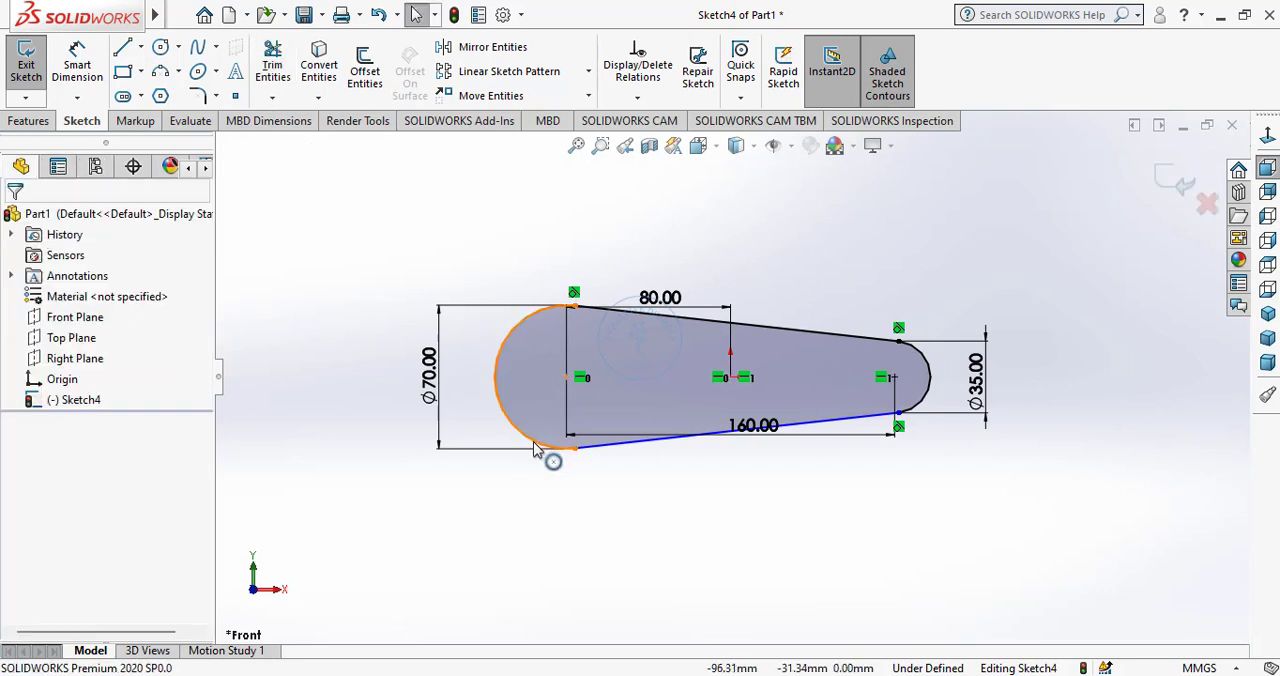
Add a Tangent relation between the lower line and the large arc.
{"action": "left_click", "coordinate": [590, 466]}
{"action": "left_click", "coordinate": [604, 454], "text": "ctrl"}
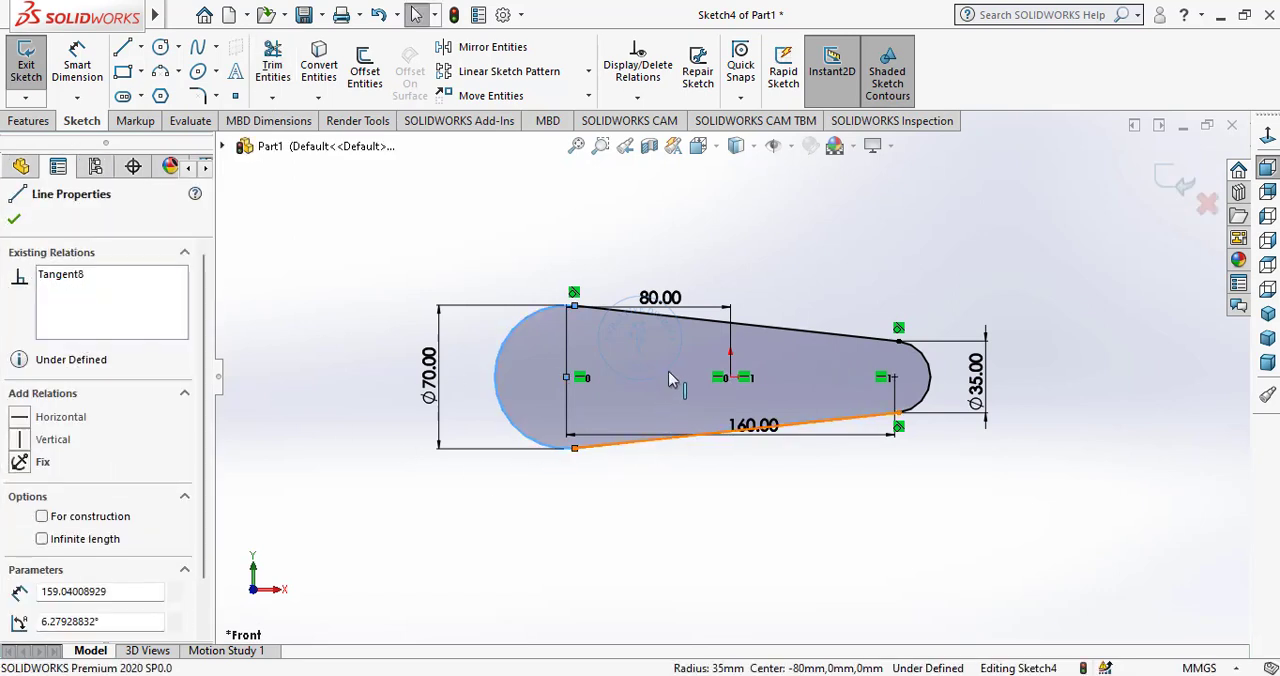
{"action": "left_click", "coordinate": [652, 365]}
{"action": "left_click", "coordinate": [668, 494]}
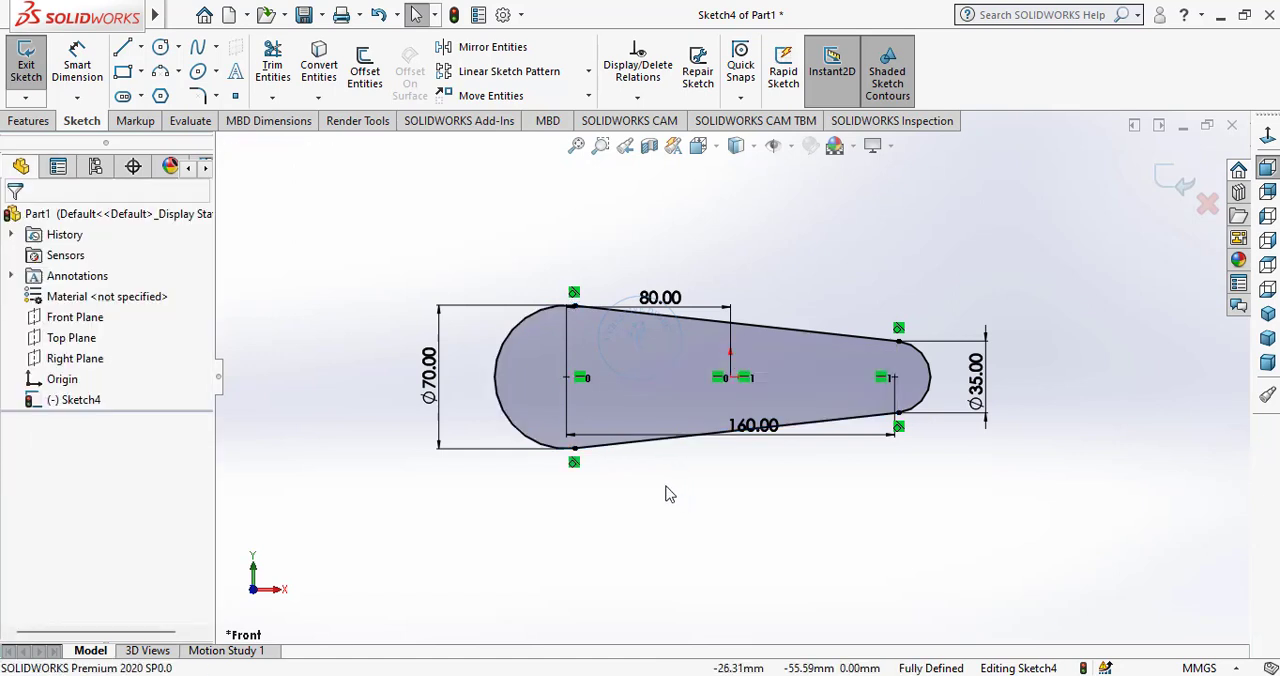
Reposition the 160 mm dimension below the profile and the 80 mm dimension above it.
{"action": "left_click_drag", "start_coordinate": [765, 430], "coordinate": [785, 510]}
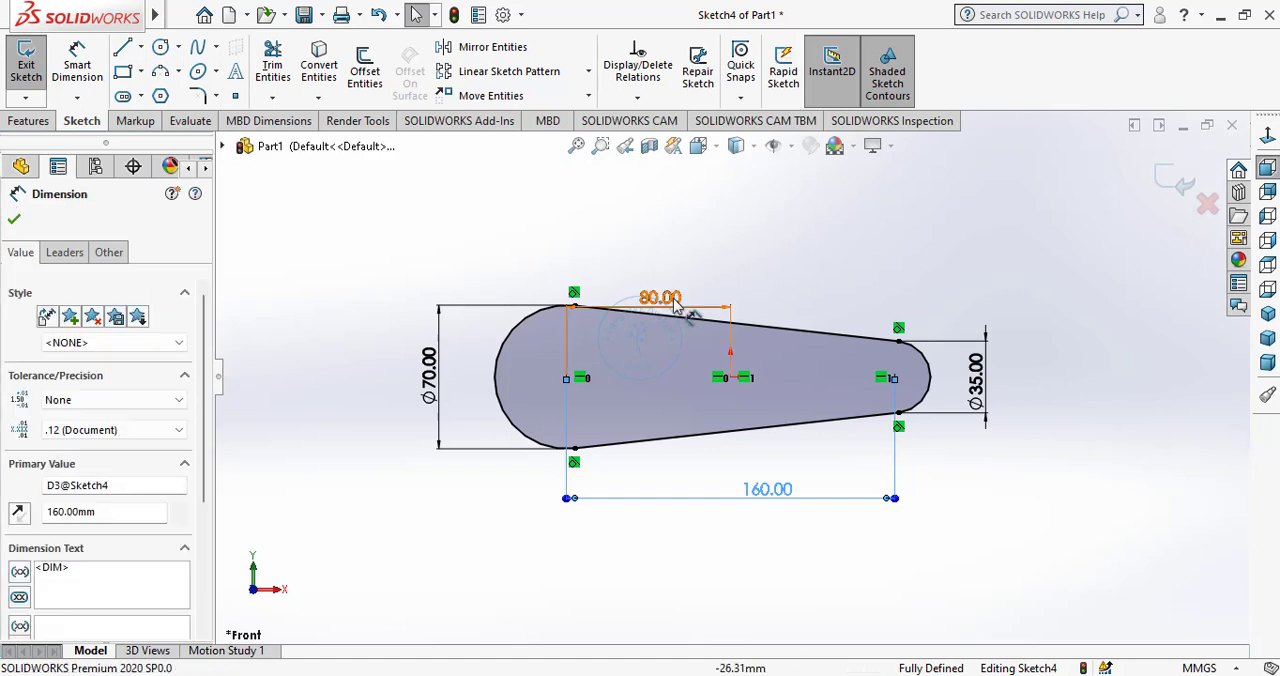
{"action": "left_click_drag", "start_coordinate": [660, 300], "coordinate": [665, 258]}
{"action": "left_click", "coordinate": [870, 256]}
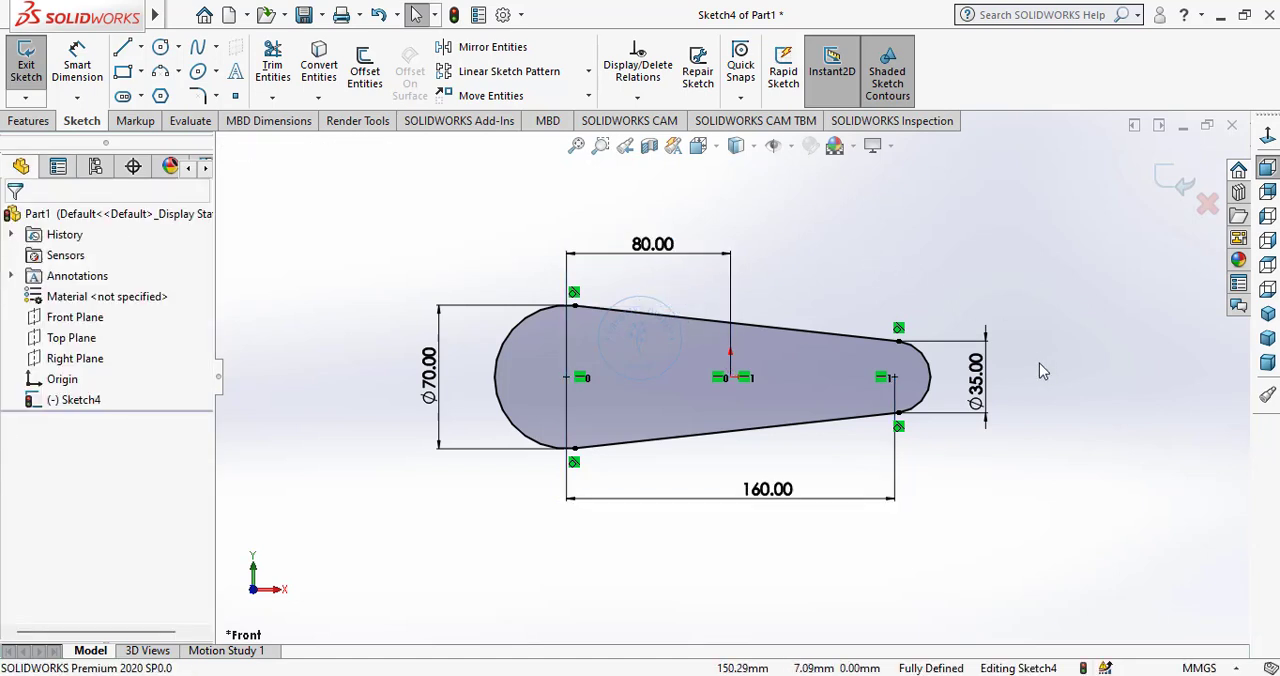
Extrude the tapered profile as a boss 100 mm deep with the Mid Plane end condition, using the isometric view.
{"action": "left_click", "coordinate": [28, 120]}
{"action": "left_click", "coordinate": [33, 68]}
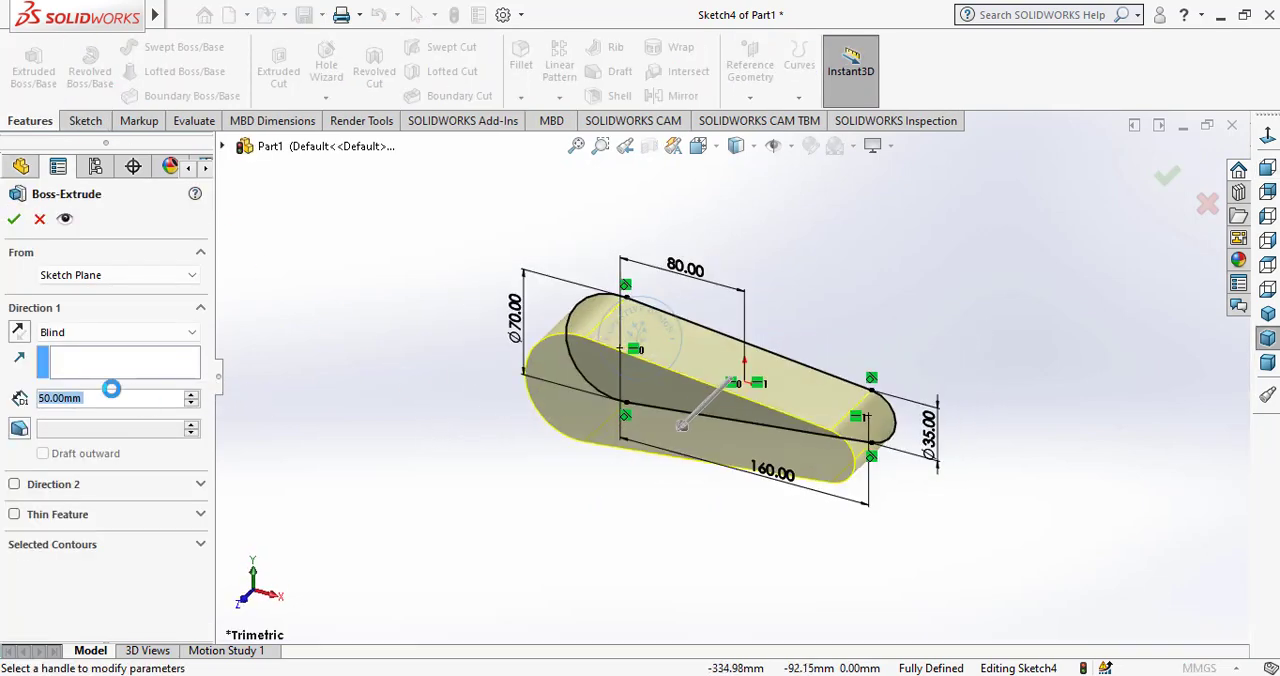
{"action": "type", "text": "100"}
{"action": "key", "text": "Return"}
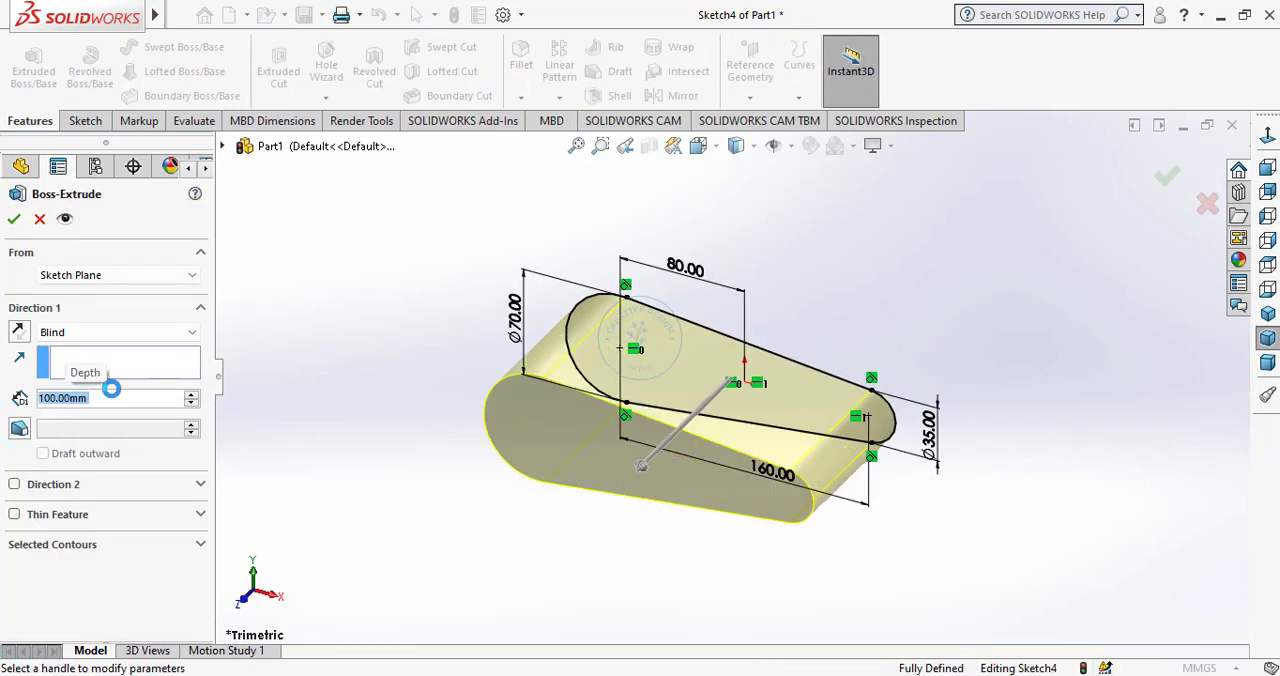
{"action": "left_click", "coordinate": [88, 332]}
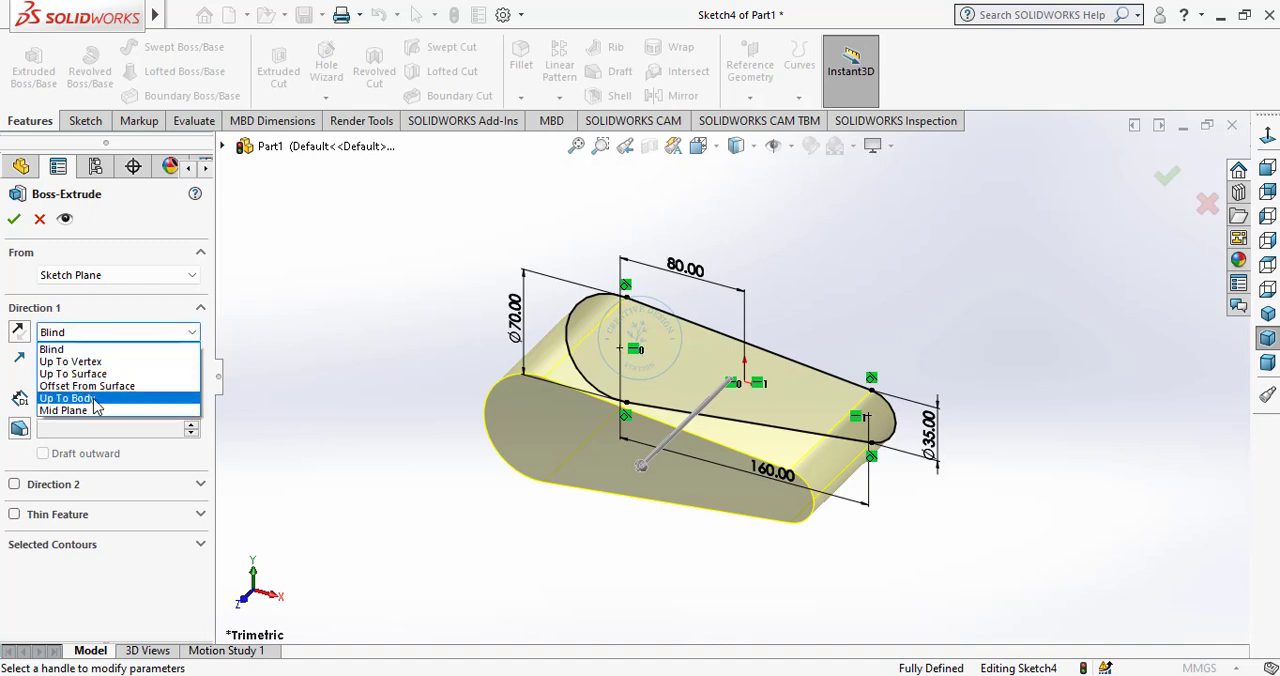
{"action": "left_click", "coordinate": [95, 411]}
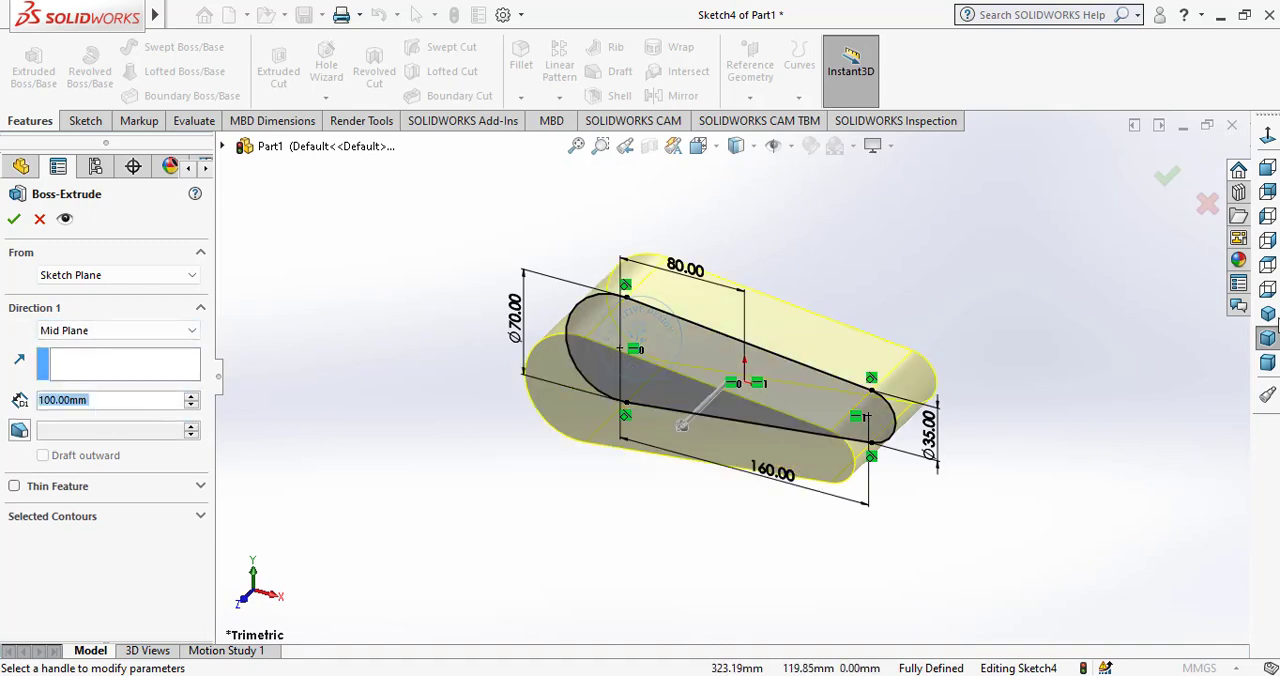
{"action": "left_click", "coordinate": [1267, 313]}
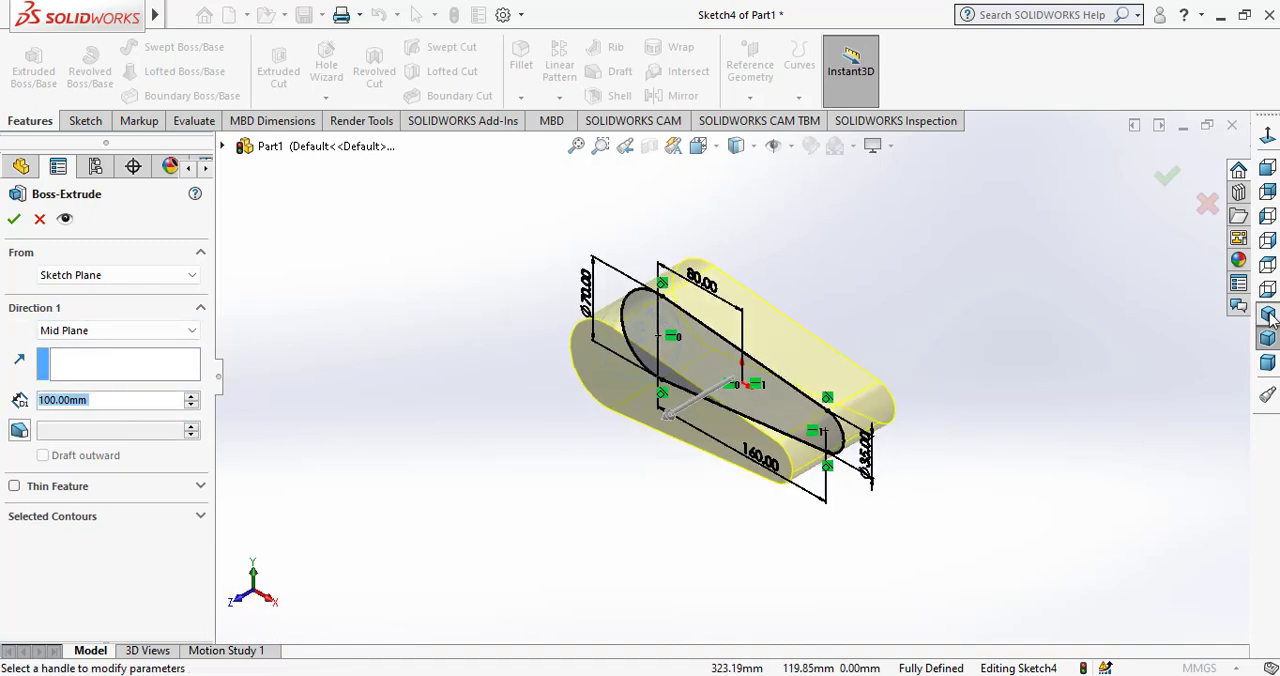
{"action": "left_click", "coordinate": [14, 220]}
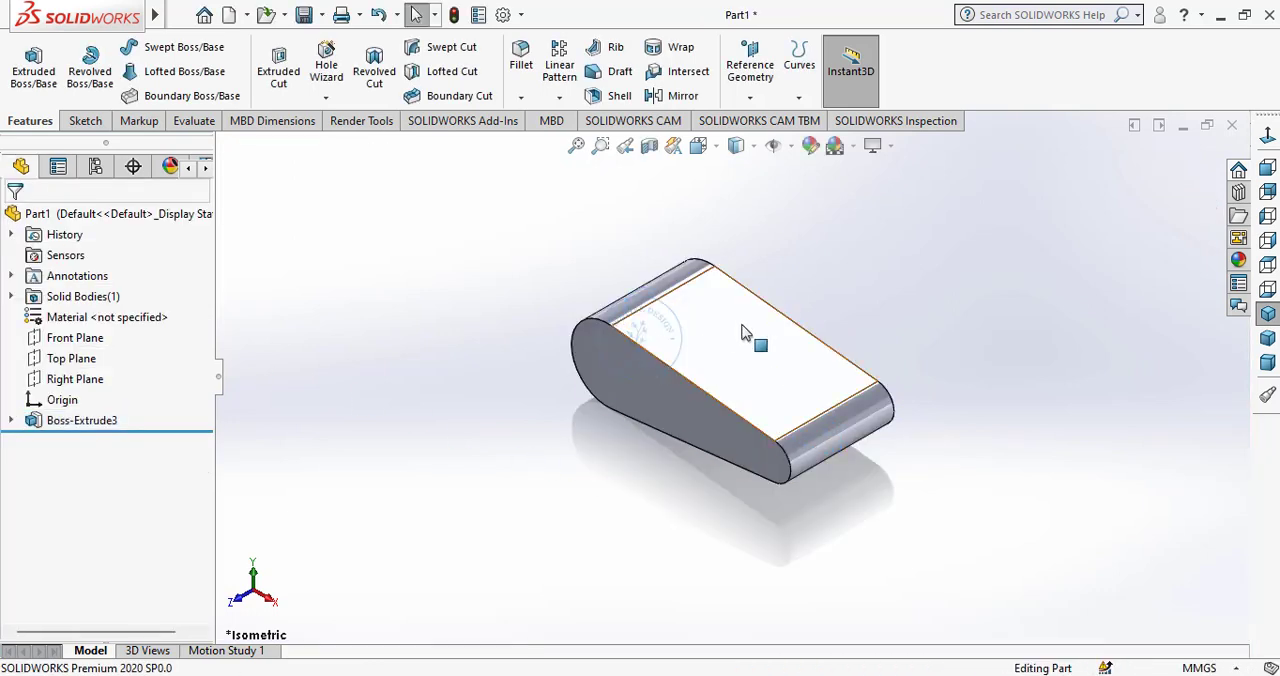
Create a reference plane at 45 degrees to the Right Plane and tangent to the large rounded end face.
{"action": "scroll", "coordinate": [746, 333], "scroll_direction": "up", "scroll_amount": 1}
{"action": "scroll", "coordinate": [751, 338], "scroll_direction": "down", "scroll_amount": 2}
{"action": "middle_click_drag", "start_coordinate": [783, 367], "coordinate": [797, 343]}
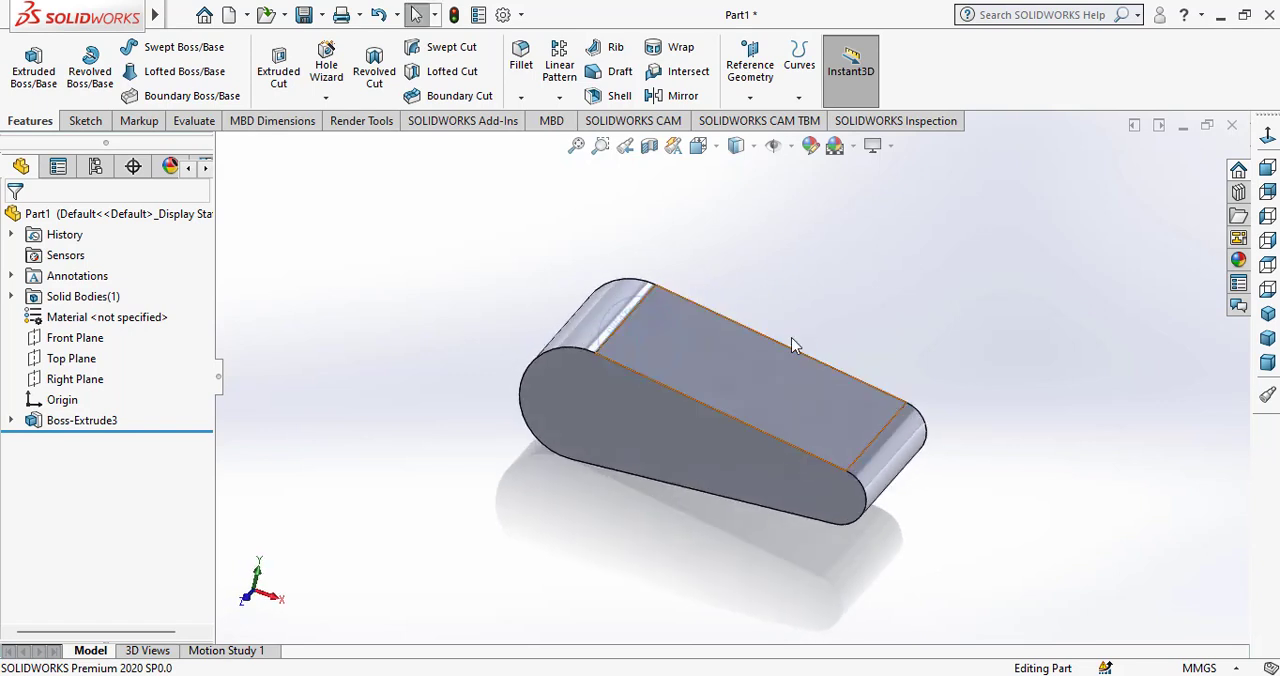
{"action": "left_click", "coordinate": [749, 97]}
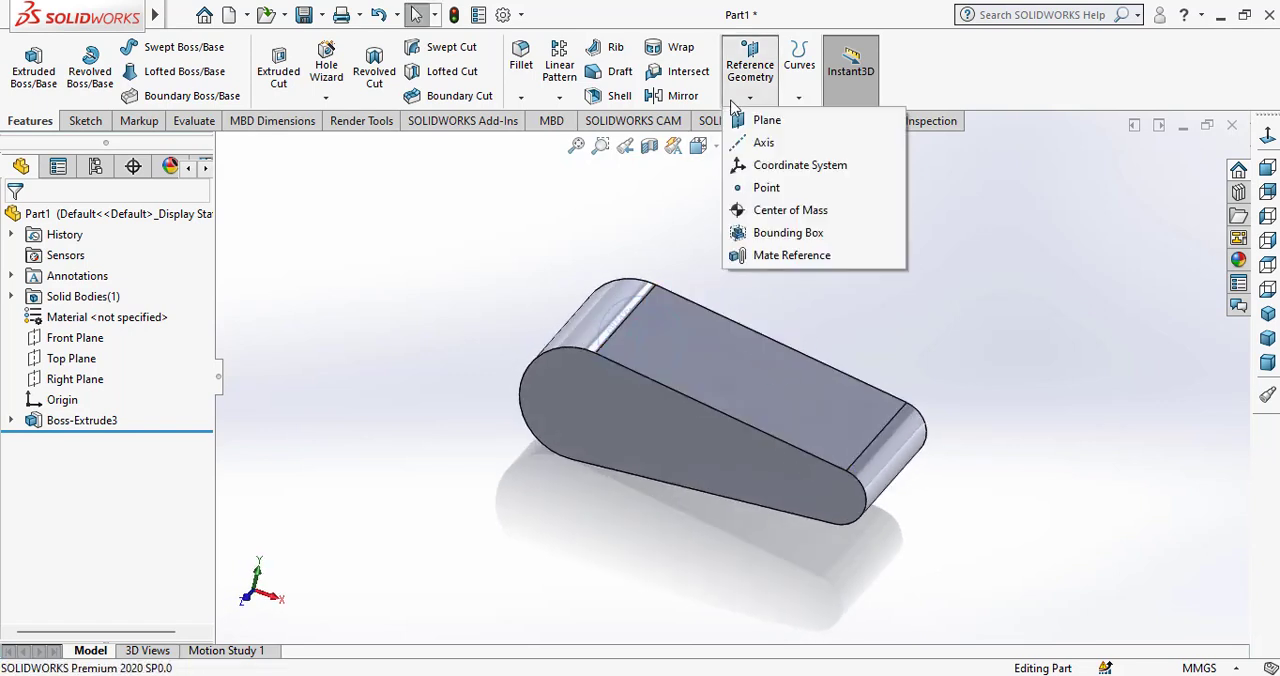
{"action": "left_click", "coordinate": [760, 120]}
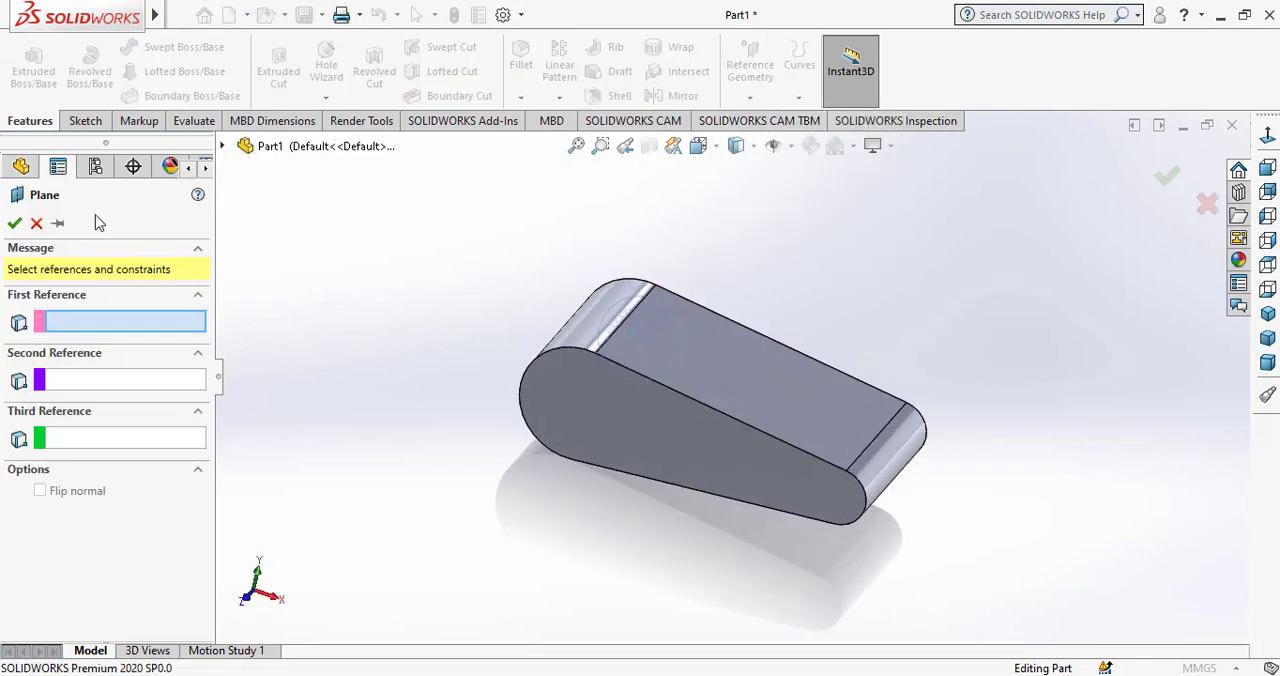
{"action": "left_click", "coordinate": [223, 148]}
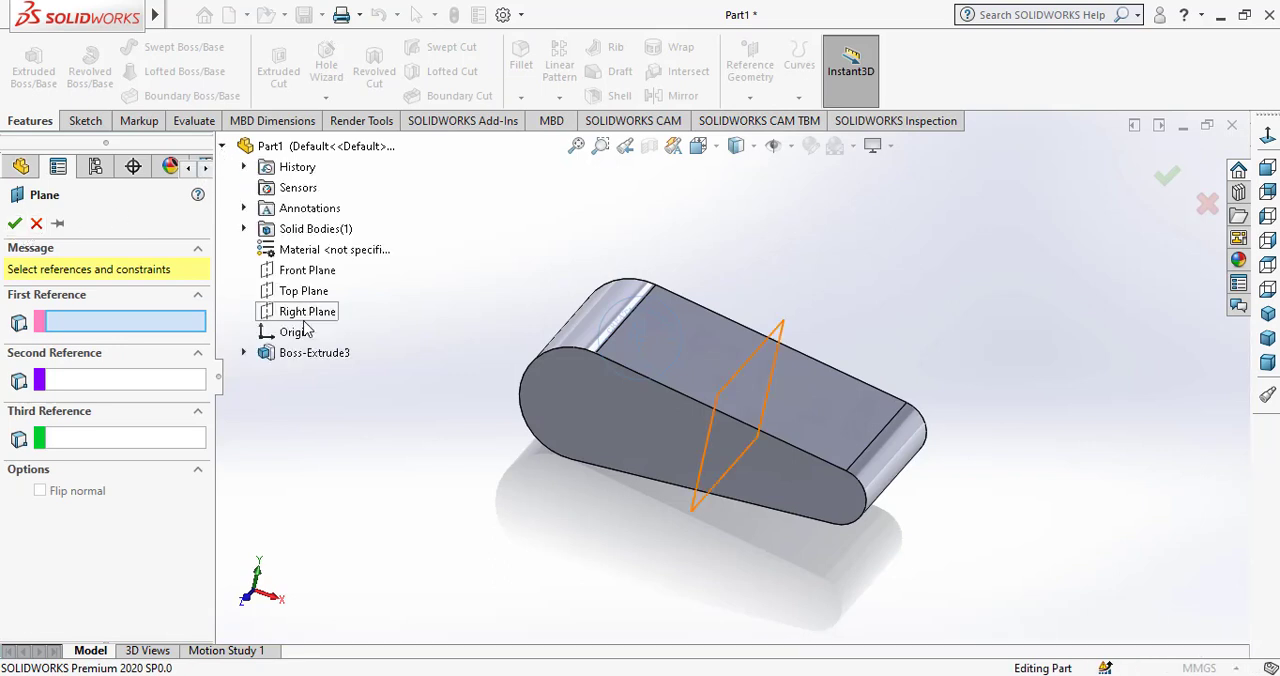
{"action": "left_click", "coordinate": [307, 312]}
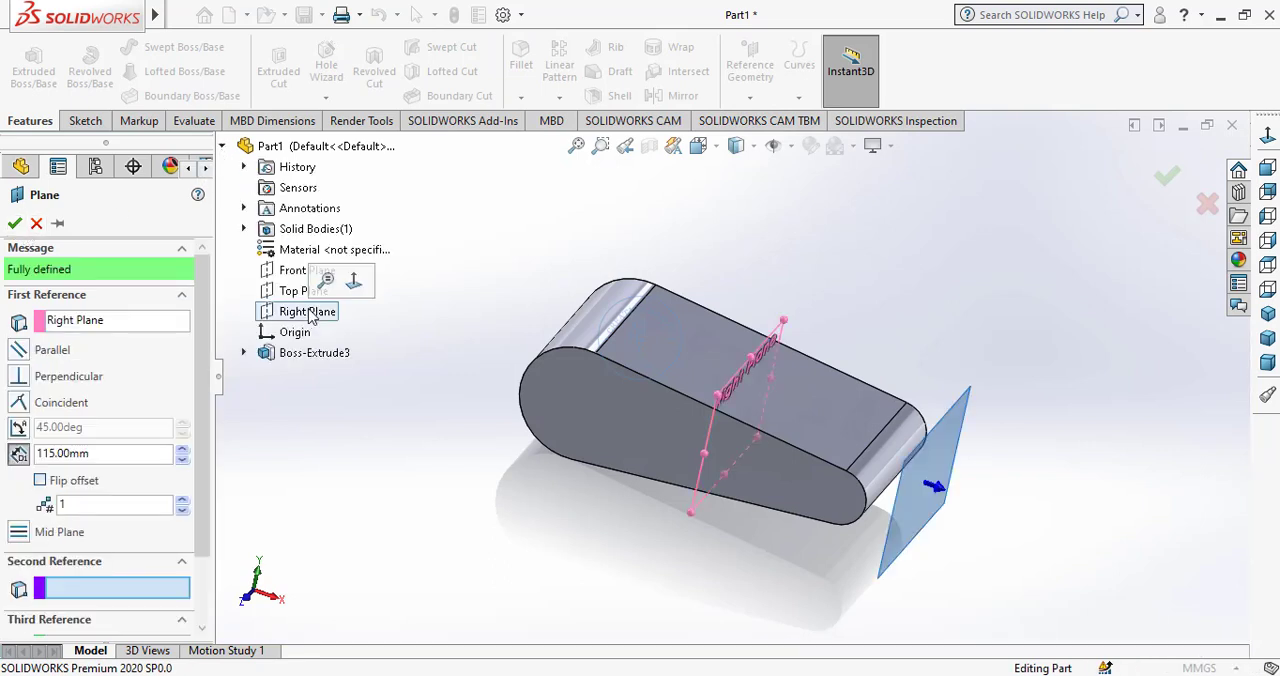
{"action": "left_click", "coordinate": [19, 427]}
{"action": "middle_click_drag", "start_coordinate": [431, 435], "coordinate": [562, 388]}
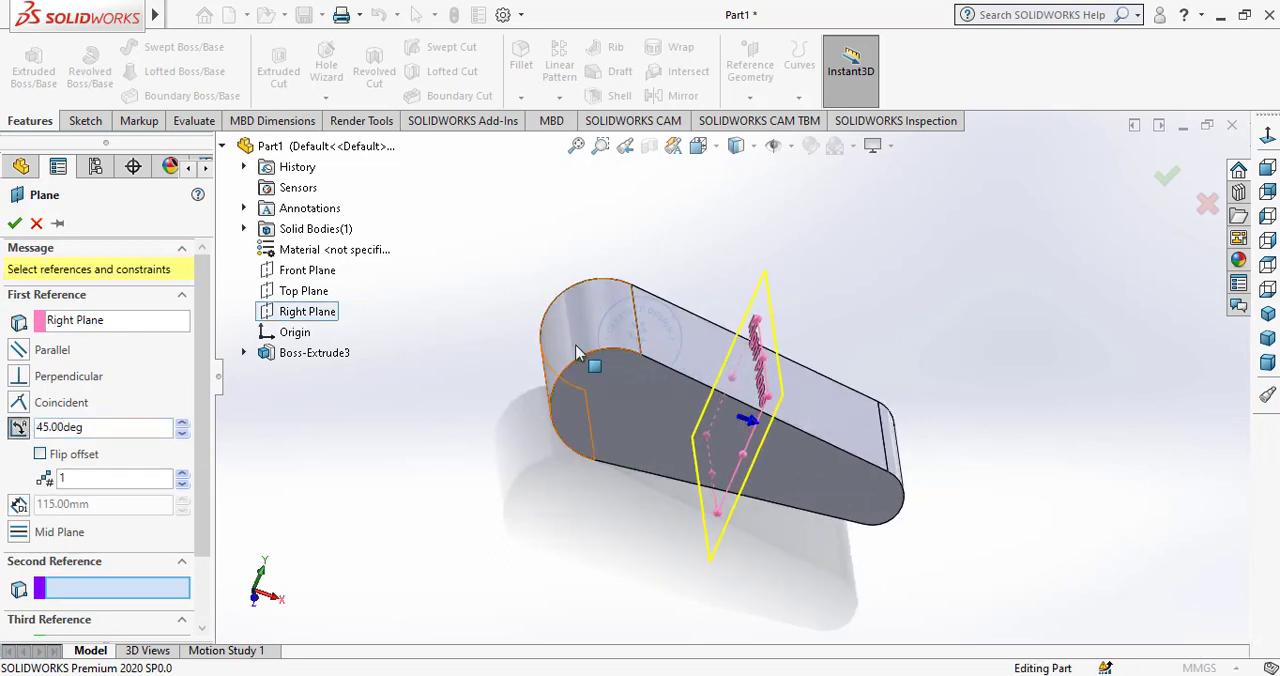
{"action": "left_click", "coordinate": [577, 351]}
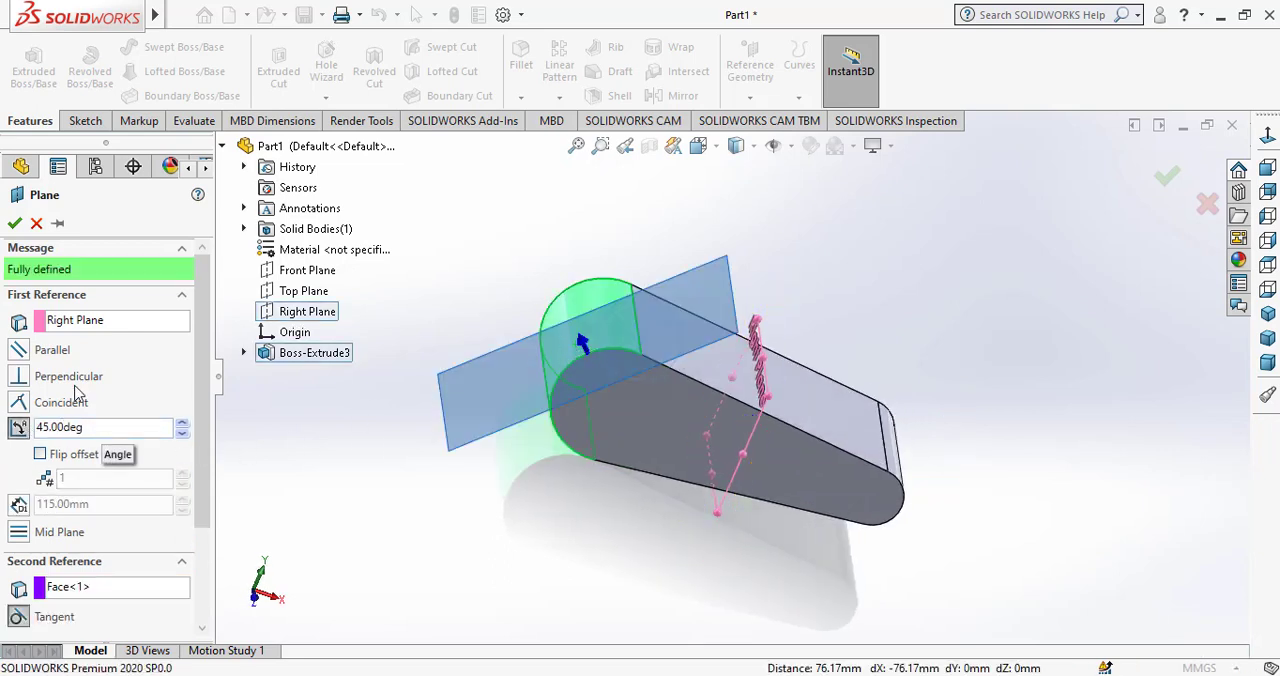
{"action": "left_click", "coordinate": [15, 224]}
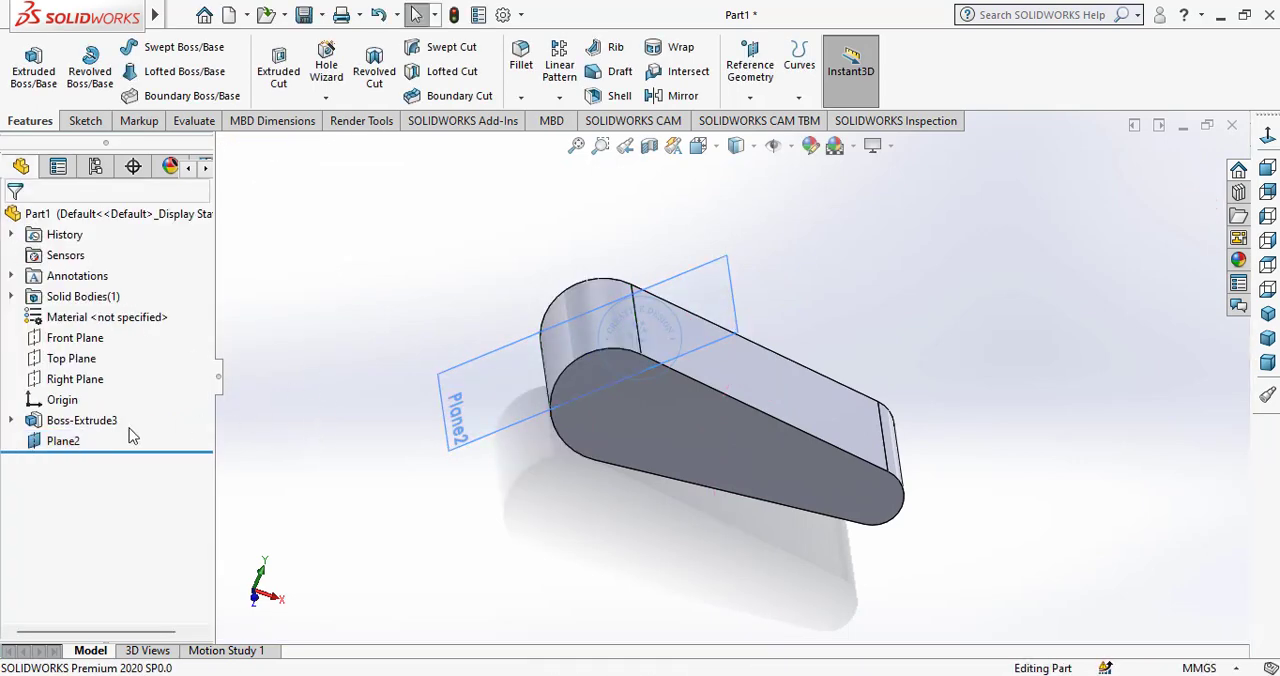
Start a sketch on the new angled plane and draw a horizontal centerline across the full width of the body.
{"action": "left_click", "coordinate": [63, 441]}
{"action": "left_click", "coordinate": [97, 418]}
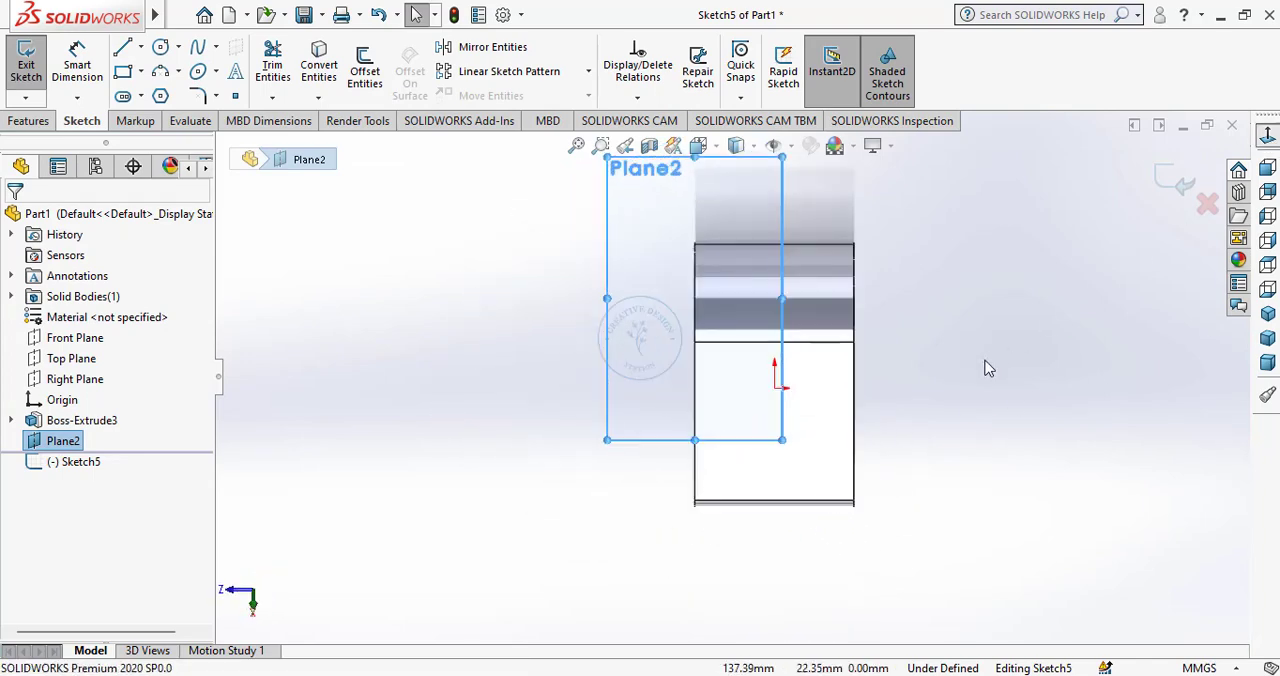
{"action": "left_click", "coordinate": [142, 48]}
{"action": "left_click", "coordinate": [165, 97]}
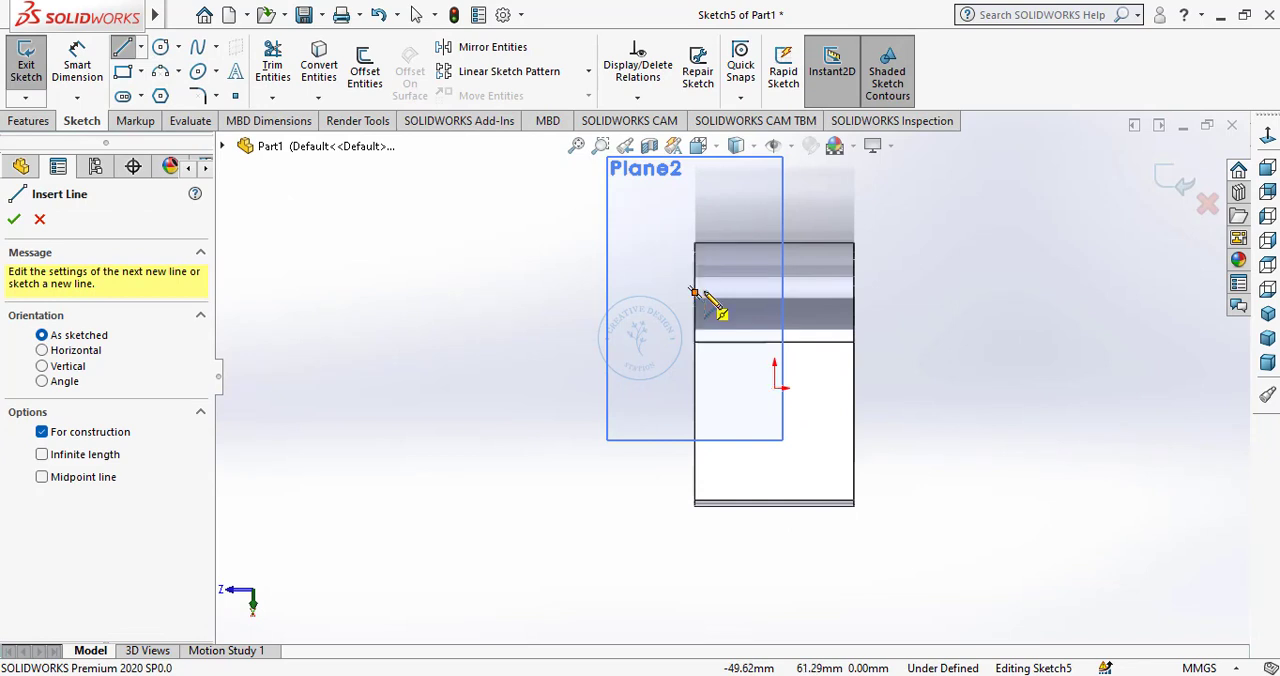
{"action": "left_click", "coordinate": [693, 292]}
{"action": "left_click", "coordinate": [854, 292]}
{"action": "right_click", "coordinate": [928, 333]}
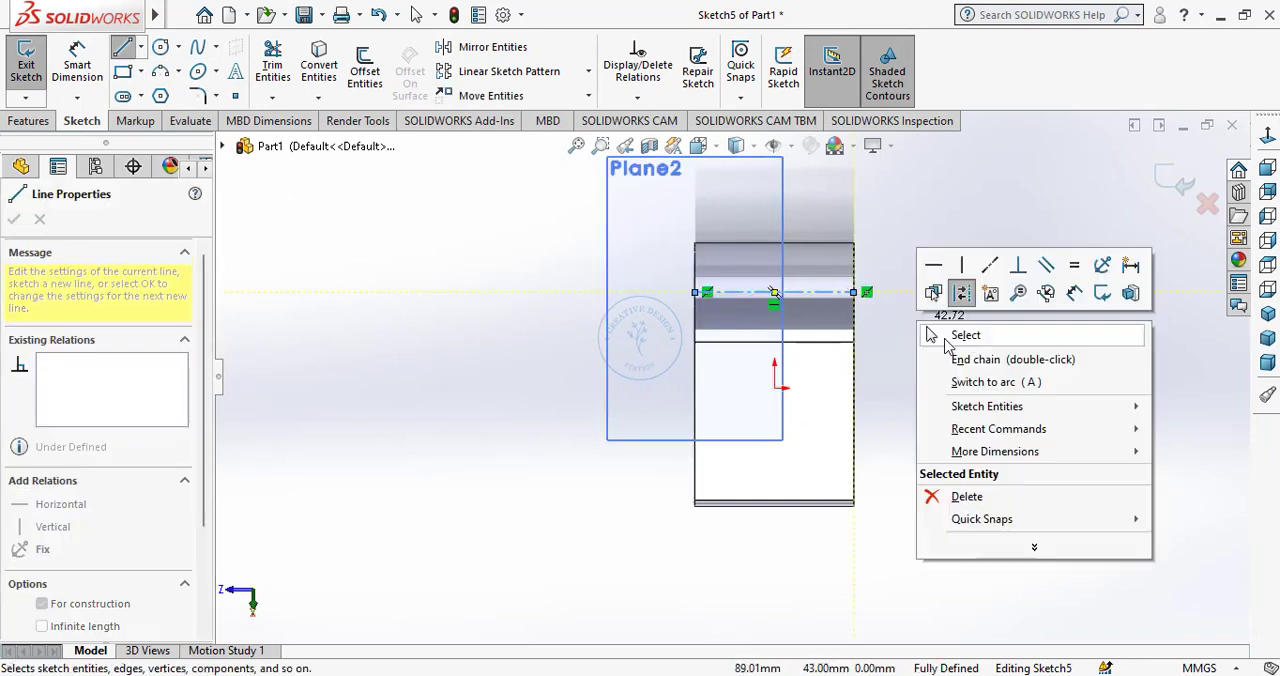
{"action": "left_click", "coordinate": [946, 336]}
Sketch a circle about 42 mm in diameter centred on the centerline's midpoint.
{"action": "left_click", "coordinate": [160, 48]}
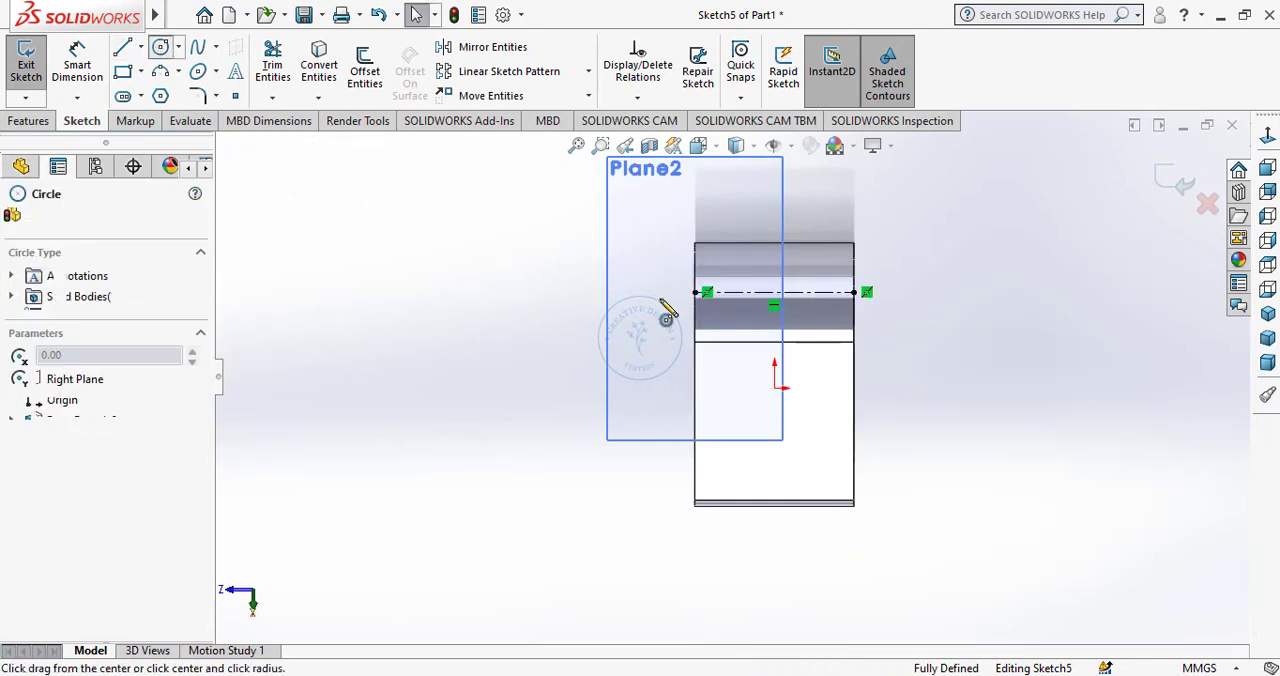
{"action": "left_click", "coordinate": [775, 292]}
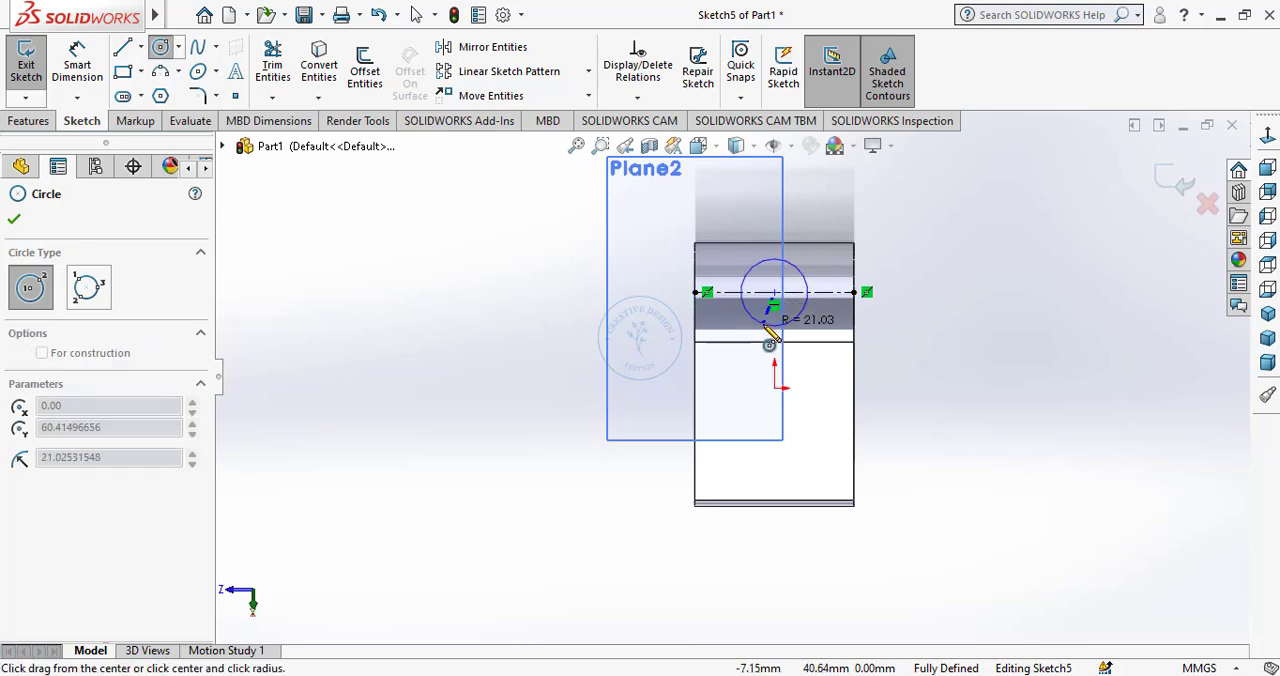
{"action": "left_click", "coordinate": [772, 322]}
{"action": "right_click", "coordinate": [551, 337]}
{"action": "left_click", "coordinate": [565, 343]}
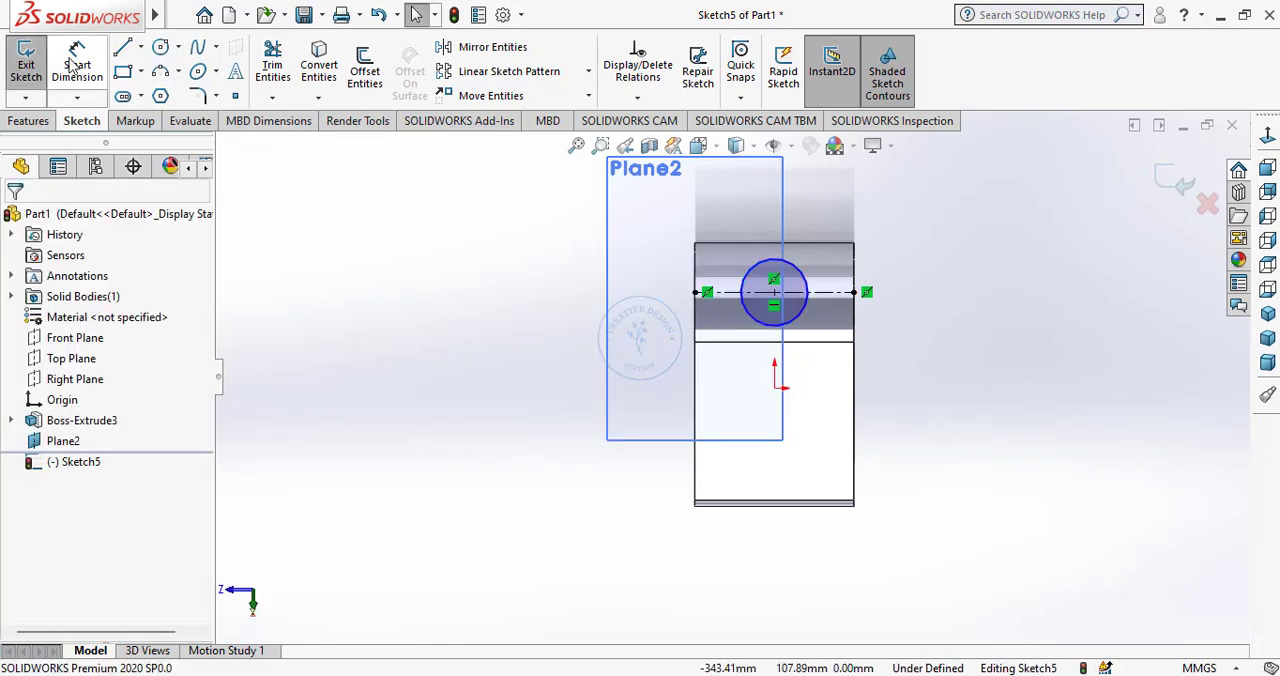
Dimension the circle's diameter and set it to 30 mm.
{"action": "left_click", "coordinate": [77, 65]}
{"action": "left_click", "coordinate": [800, 282]}
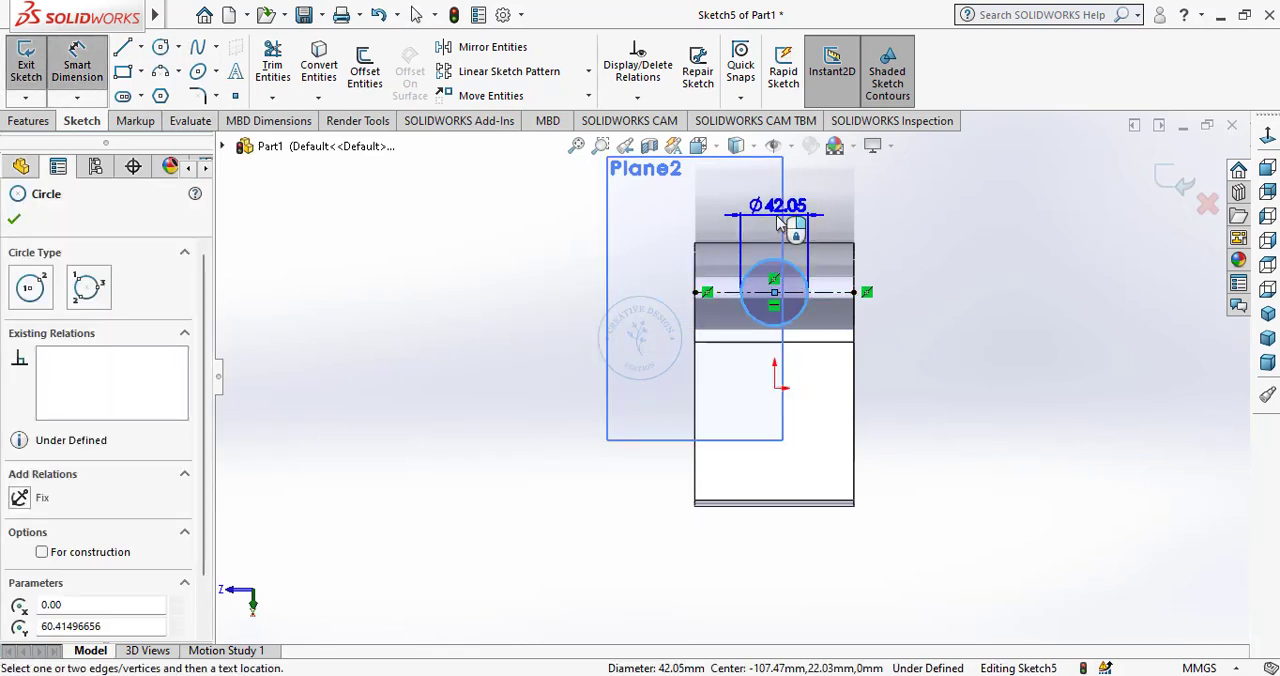
{"action": "left_click", "coordinate": [772, 222]}
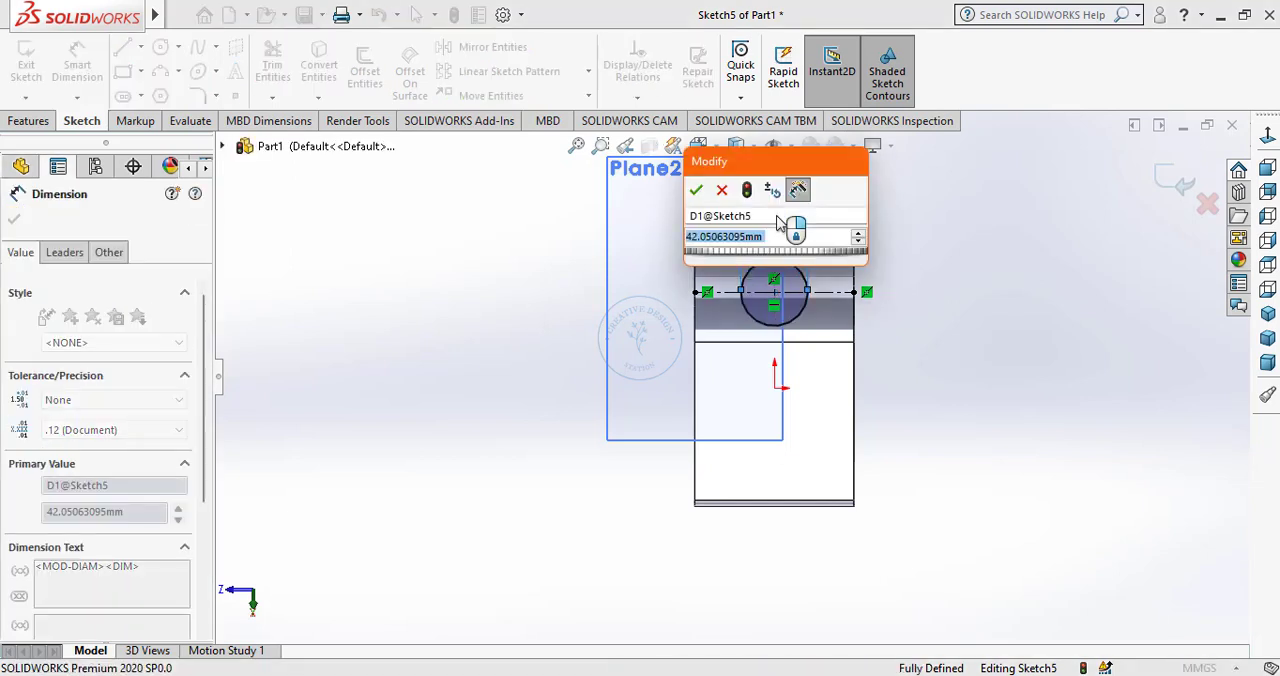
{"action": "type", "text": "30"}
{"action": "key", "text": "Return"}
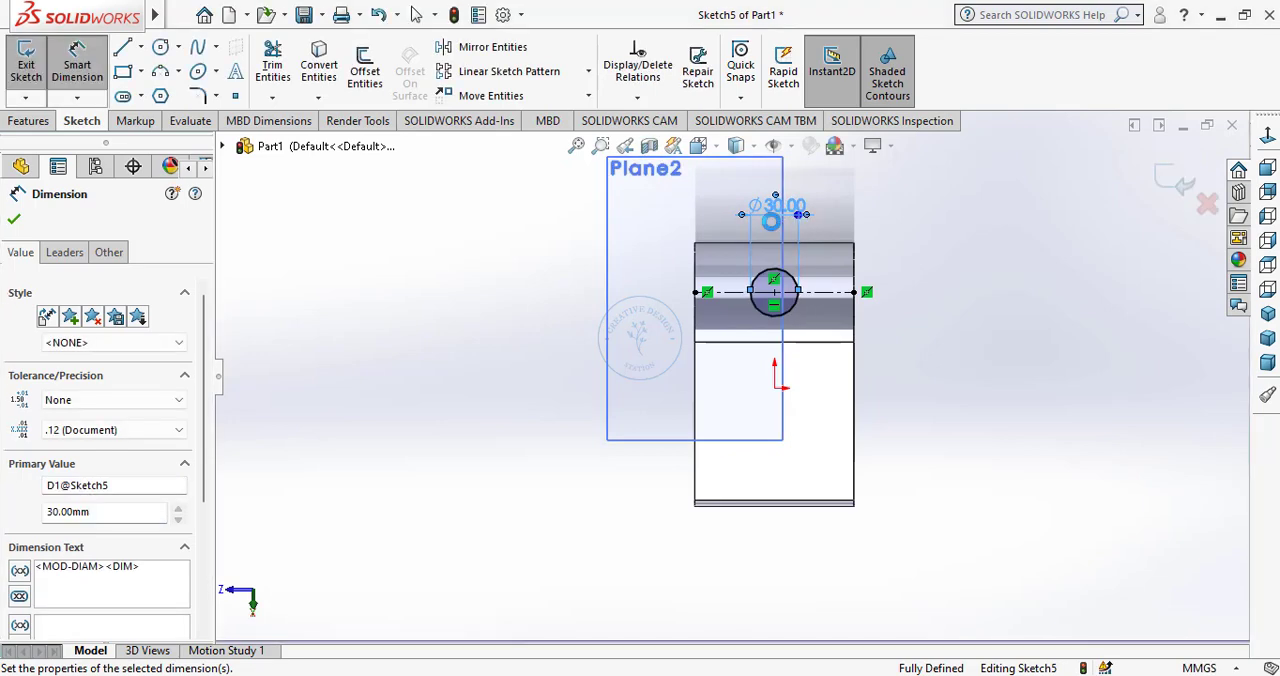
{"action": "right_click", "coordinate": [471, 318]}
{"action": "left_click", "coordinate": [517, 366]}
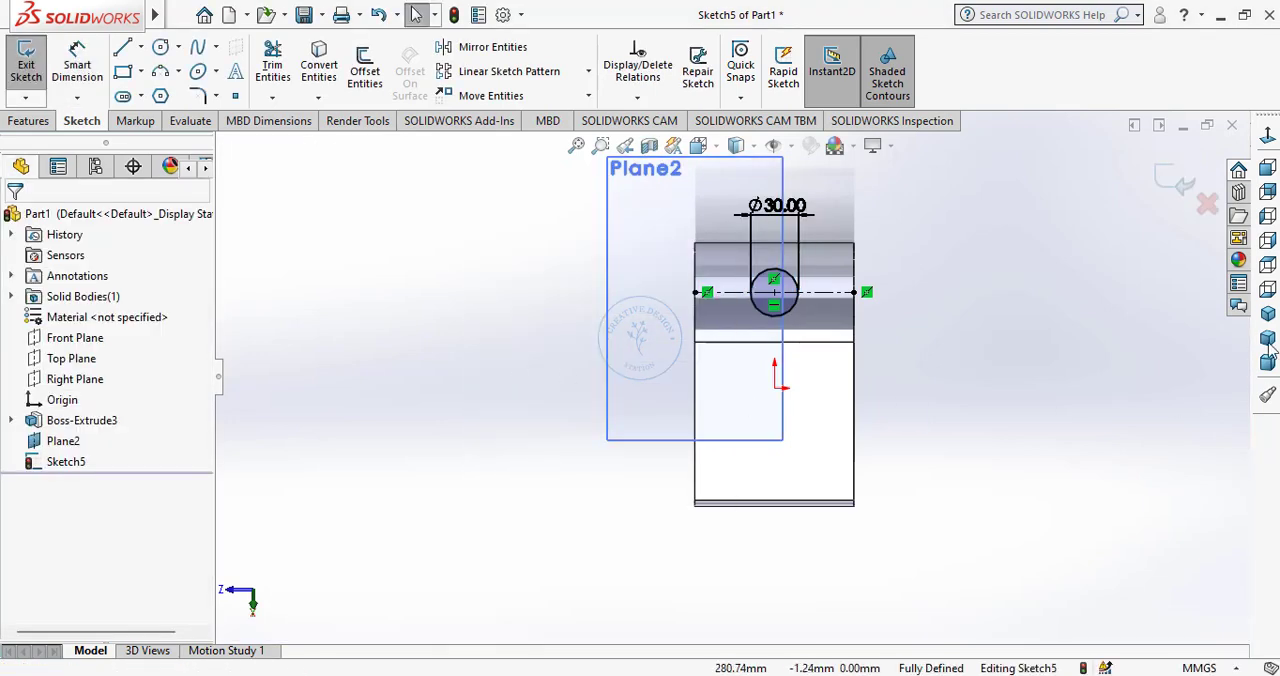
Extrude the circle as a boss outward from the angled plane with a Blind depth of 50 mm.
{"action": "left_click", "coordinate": [1267, 313]}
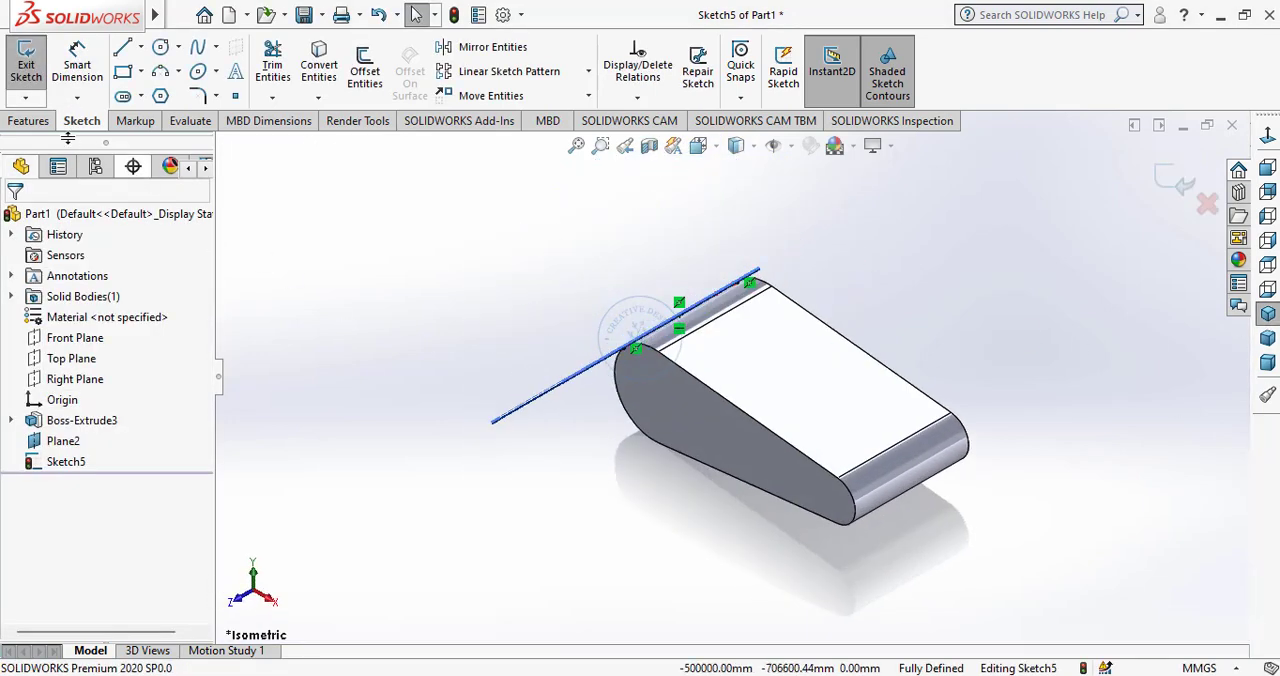
{"action": "left_click", "coordinate": [28, 120]}
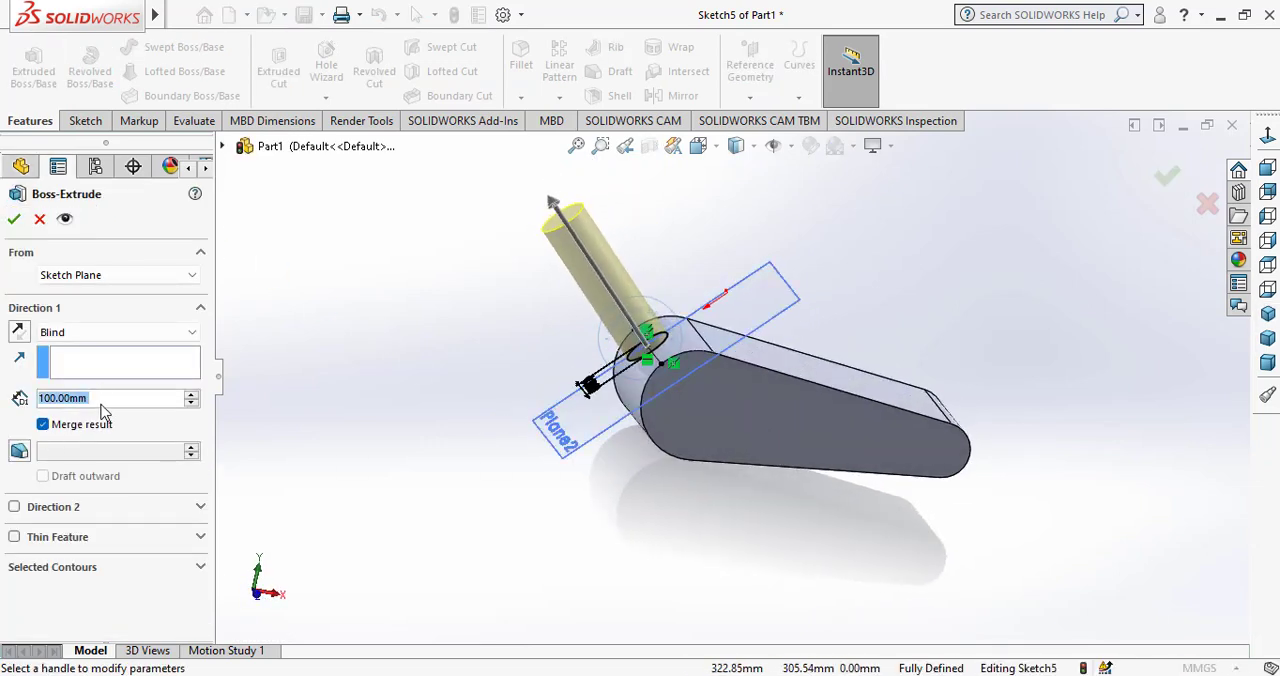
{"action": "type", "text": "50"}
{"action": "key", "text": "Return"}
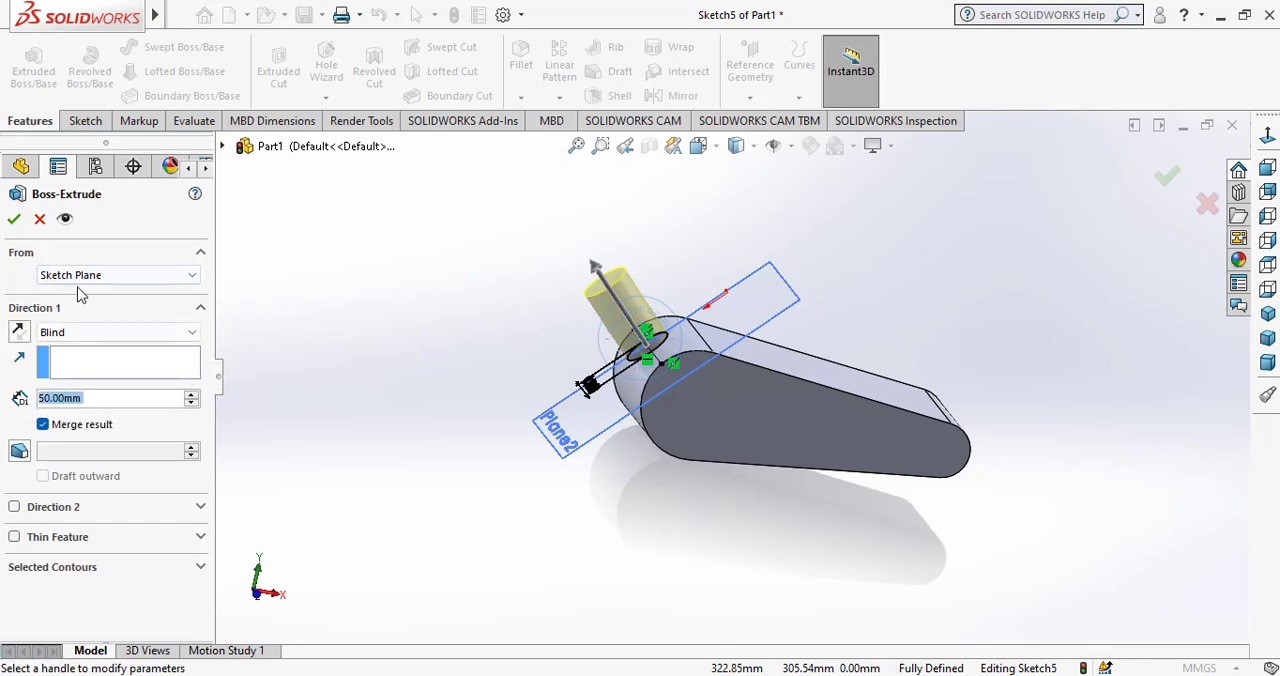
{"action": "left_click", "coordinate": [14, 218]}
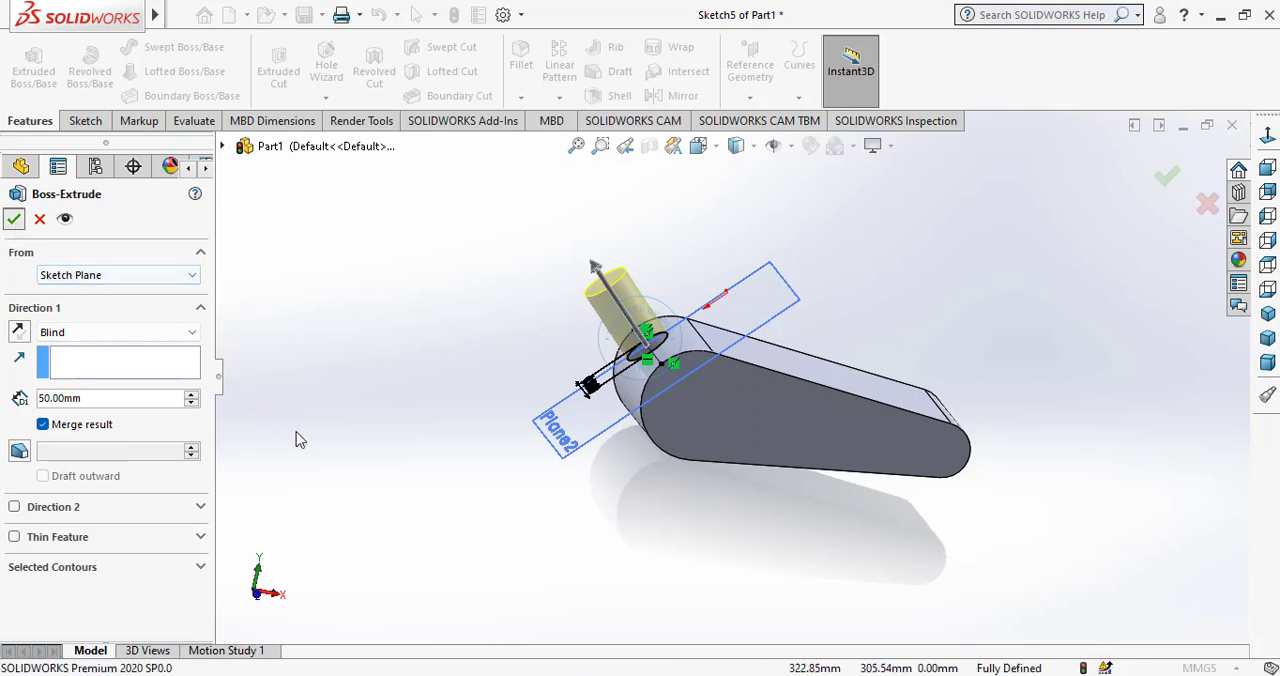
{"action": "left_click", "coordinate": [350, 436]}
{"action": "mouse_move", "coordinate": [657, 470]}
{"action": "middle_mouse_down"}
{"action": "mouse_move", "coordinate": [648, 460]}
{"action": "mouse_move", "coordinate": [635, 476]}
{"action": "middle_mouse_up"}
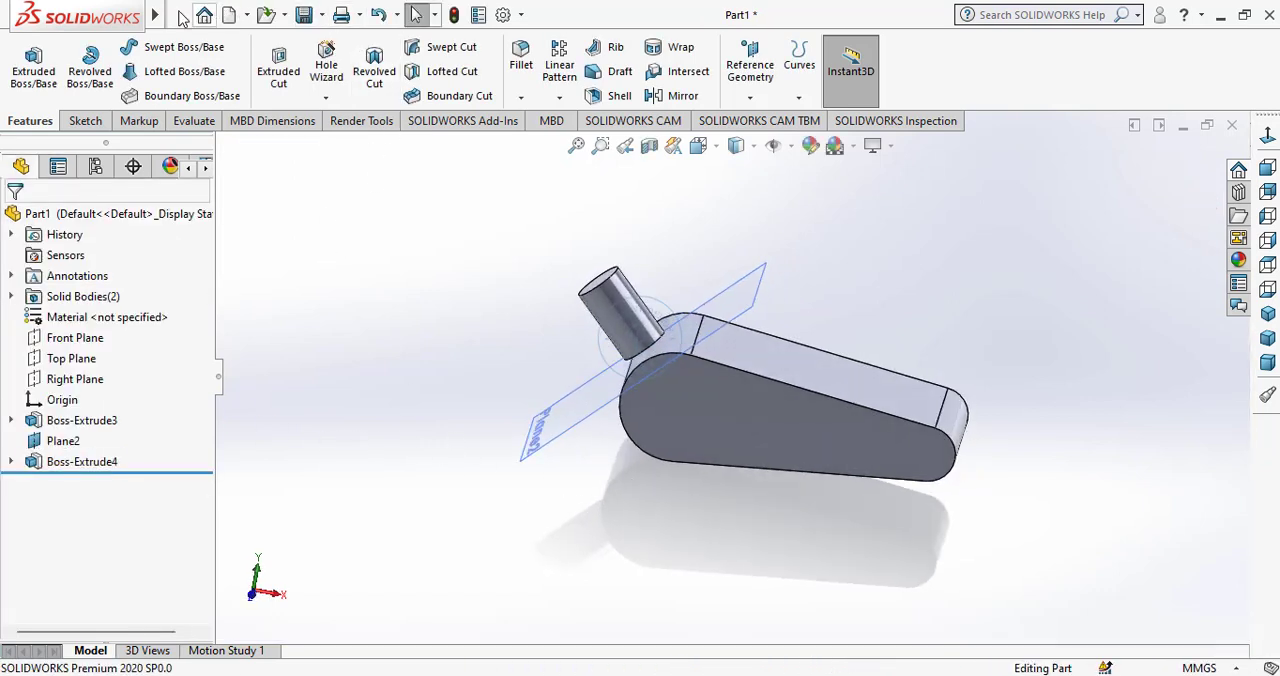
Try to combine the cylinder and the tapered body using the Combine feature's Add operation.
{"action": "left_click", "coordinate": [289, 15]}
{"action": "mouse_move", "coordinate": [265, 16]}
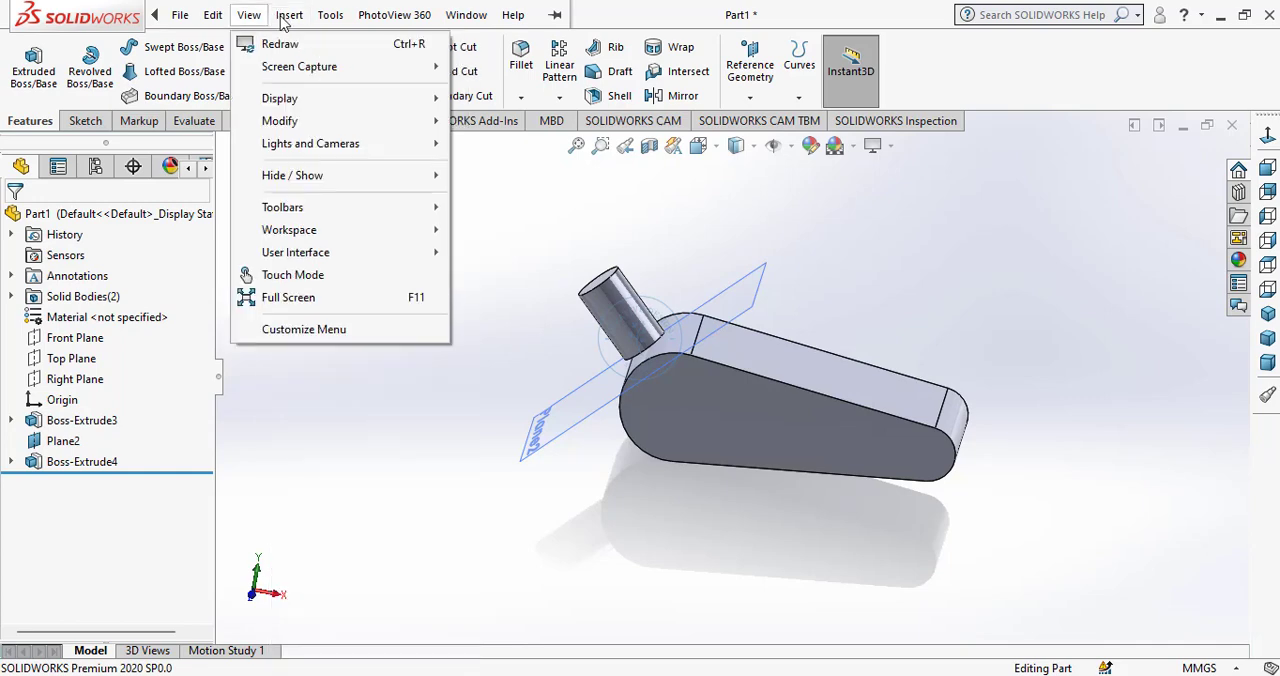
{"action": "mouse_move", "coordinate": [330, 105]}
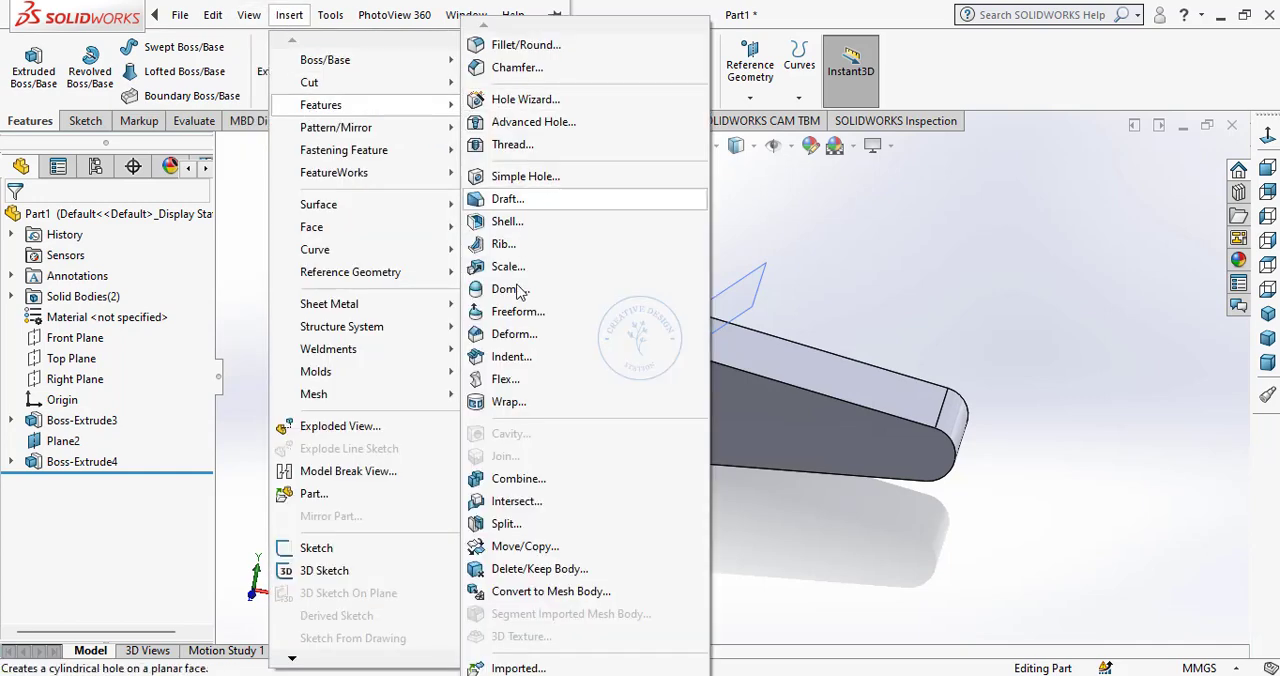
{"action": "left_click", "coordinate": [518, 478]}
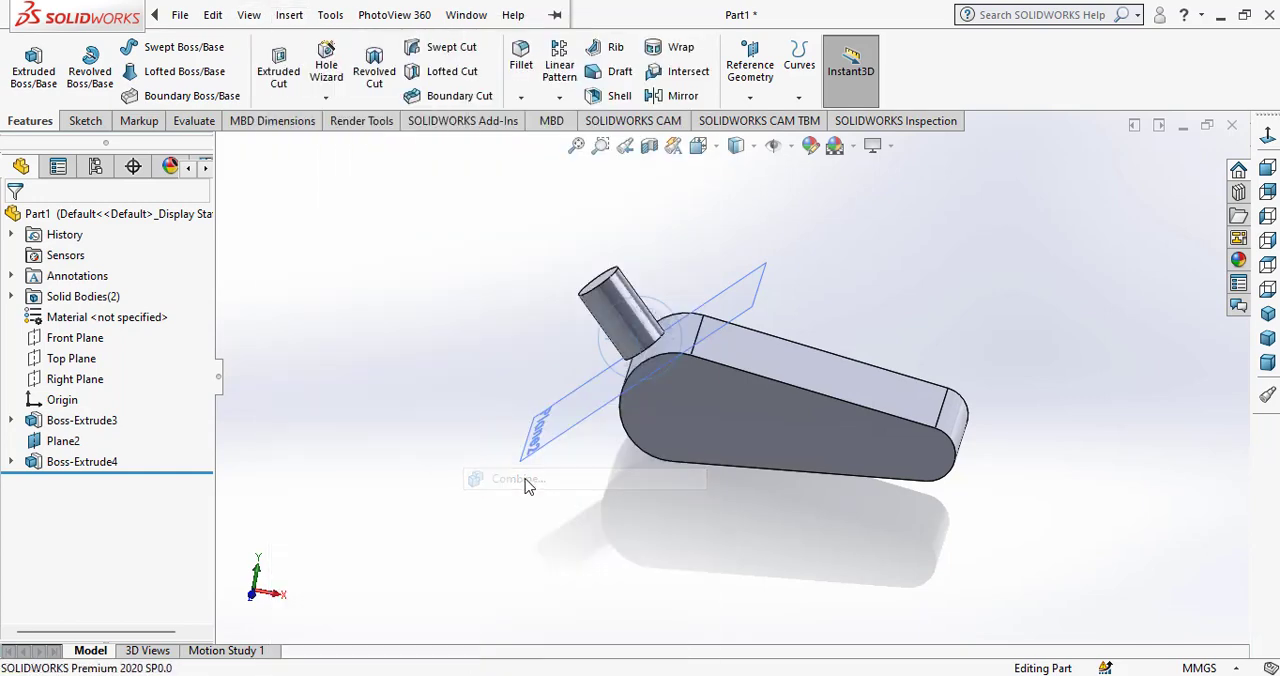
{"action": "left_click", "coordinate": [634, 330]}
{"action": "left_click", "coordinate": [684, 393]}
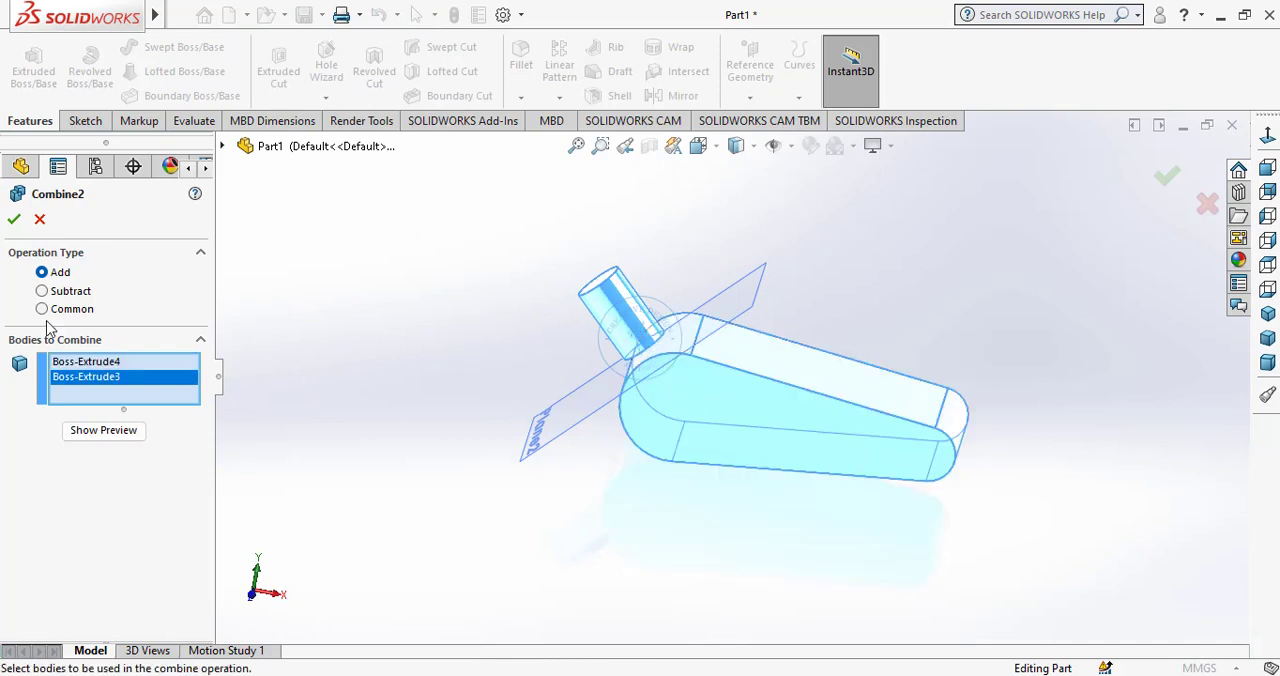
{"action": "left_click", "coordinate": [14, 221]}
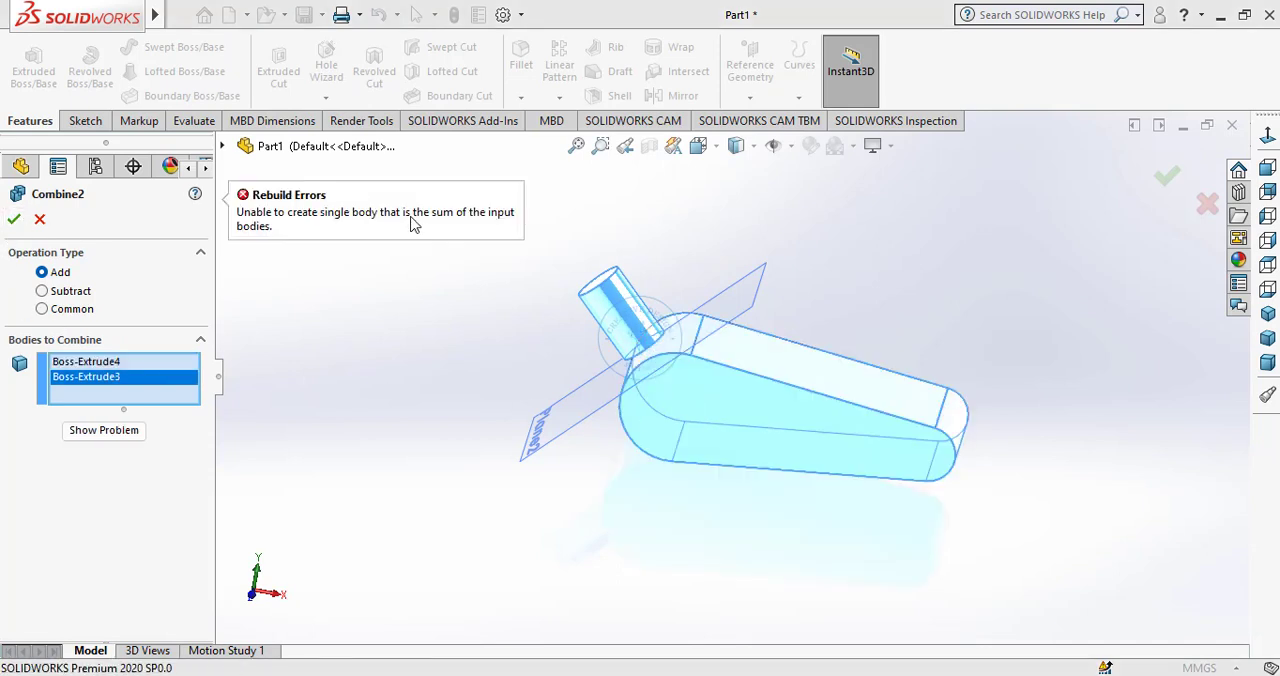
{"action": "left_click", "coordinate": [40, 219]}
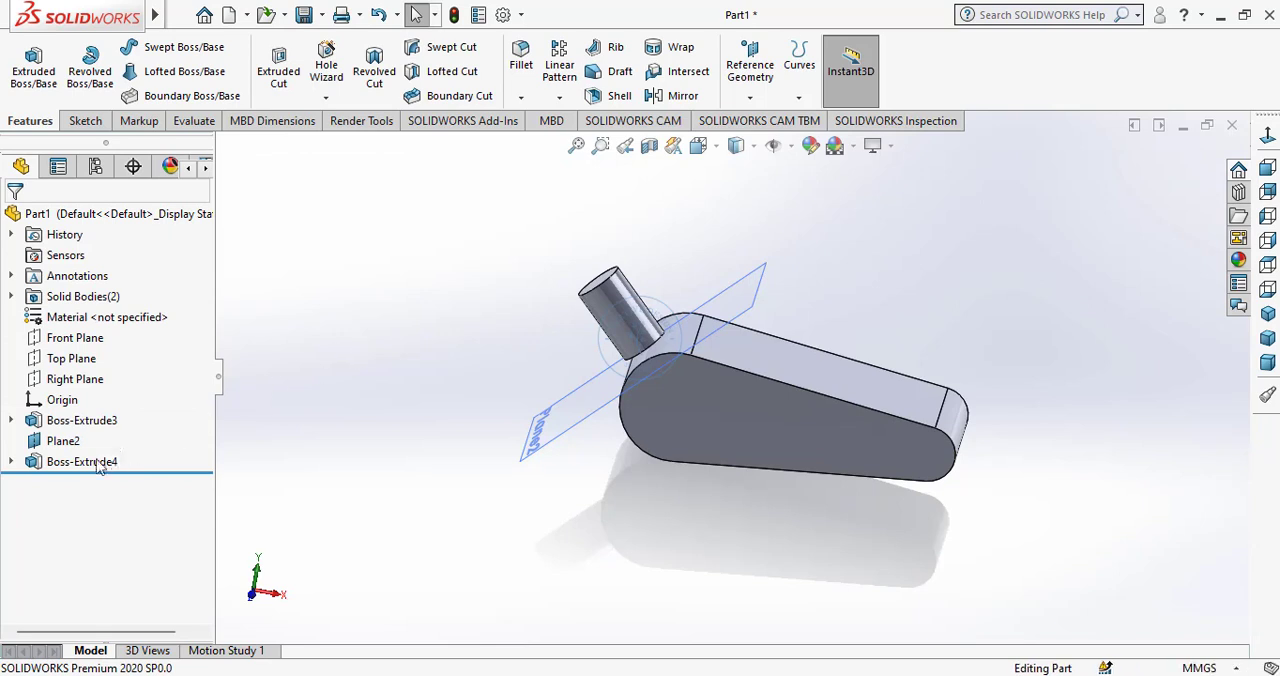
Edit the cylinder's extrusion to start at a 10 mm offset from the sketch plane, with the offset reversed into the tapered body.
{"action": "left_click", "coordinate": [98, 461]}
{"action": "left_click", "coordinate": [101, 411]}
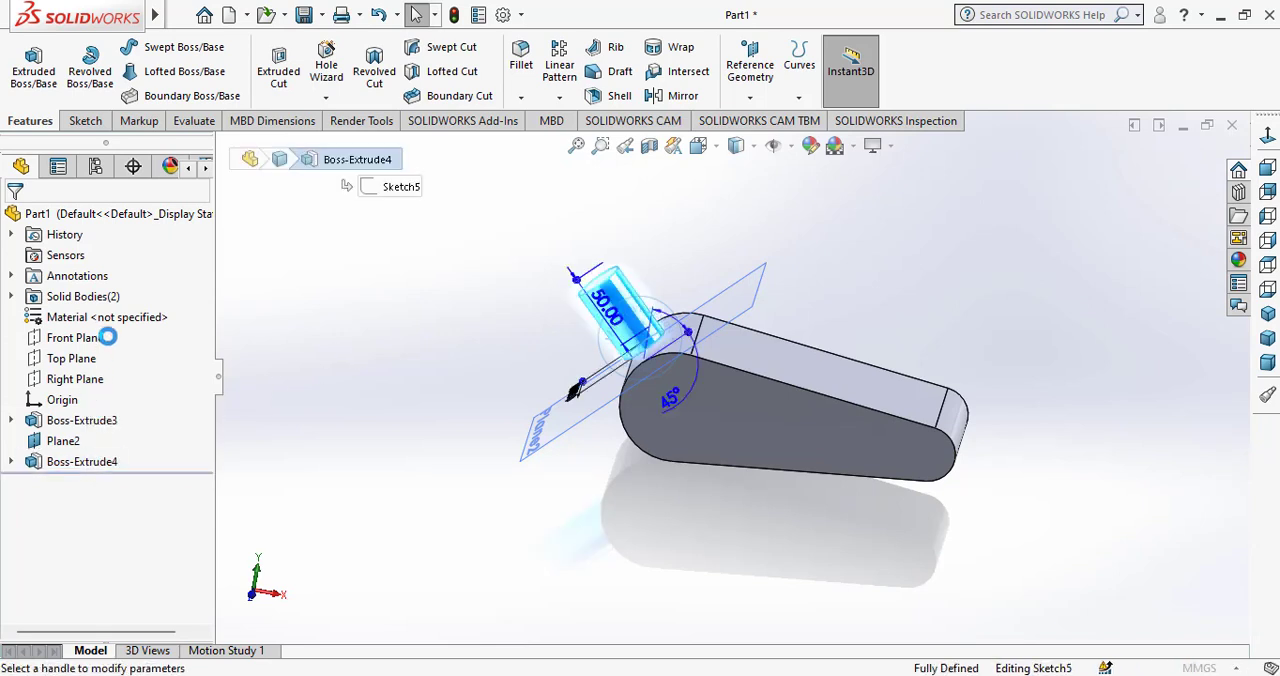
{"action": "left_click", "coordinate": [88, 275]}
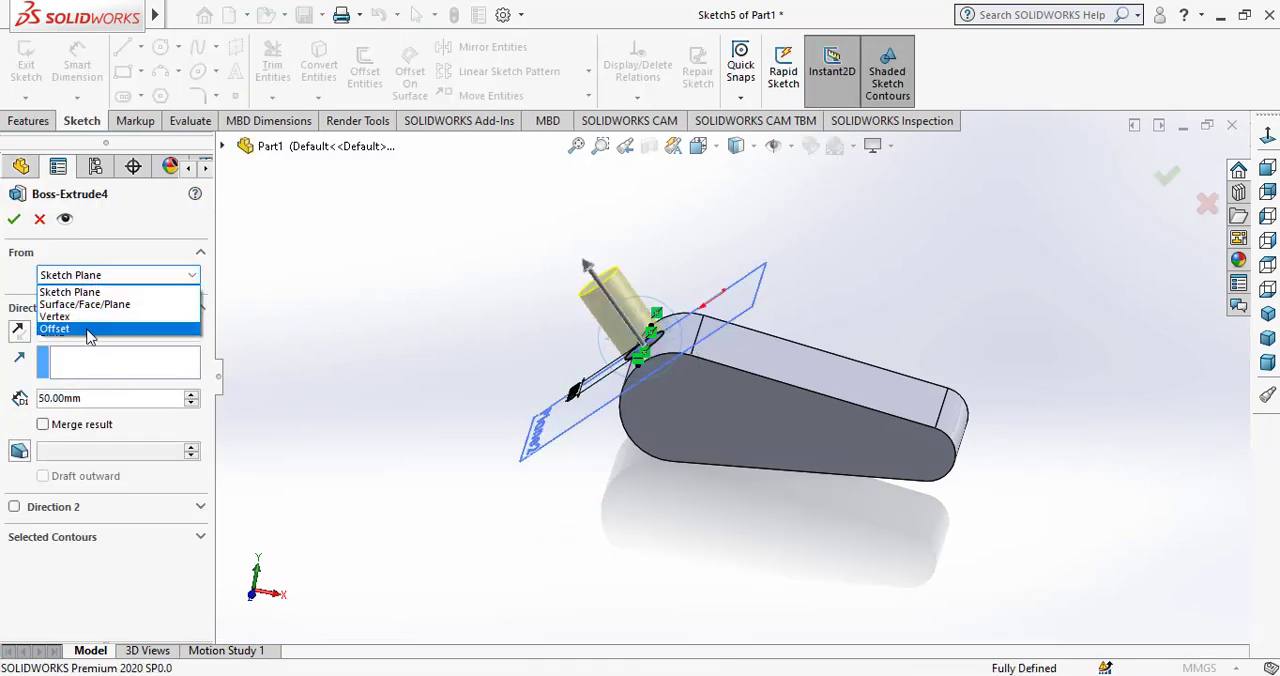
{"action": "left_click", "coordinate": [88, 330]}
{"action": "scroll", "coordinate": [626, 344], "scroll_direction": "down", "scroll_amount": 5}
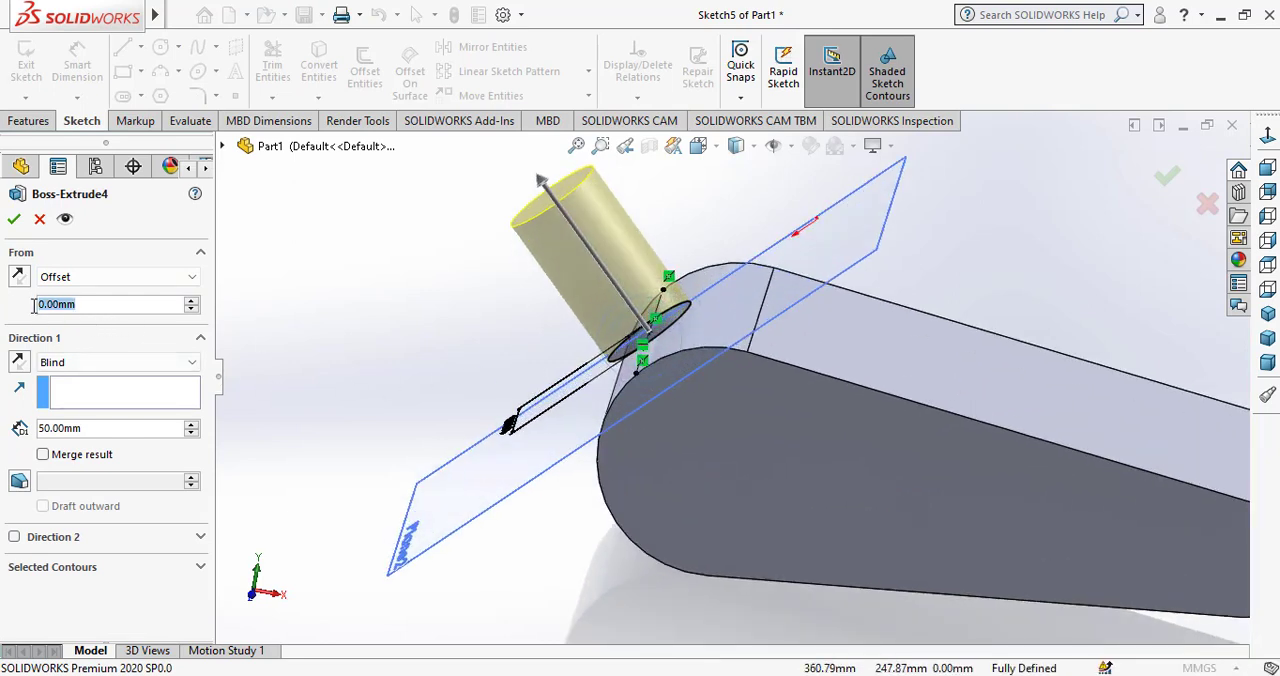
{"action": "type", "text": "10"}
{"action": "key", "text": "Return"}
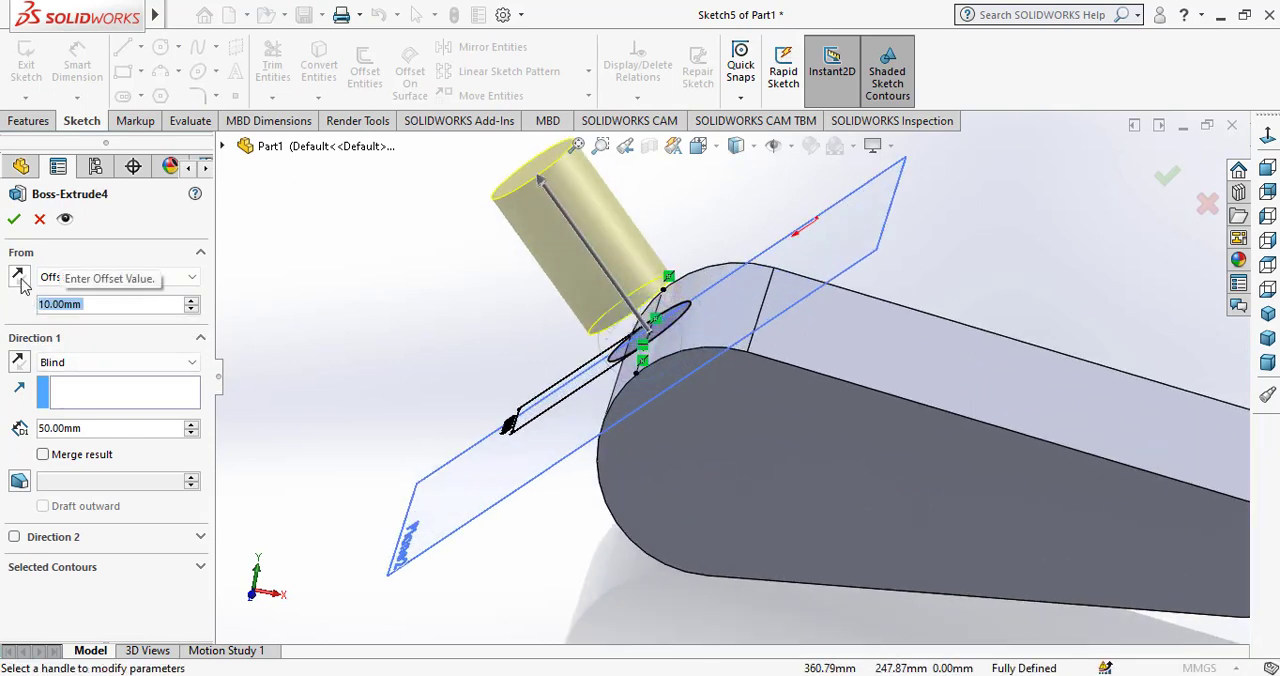
{"action": "left_click", "coordinate": [19, 279]}
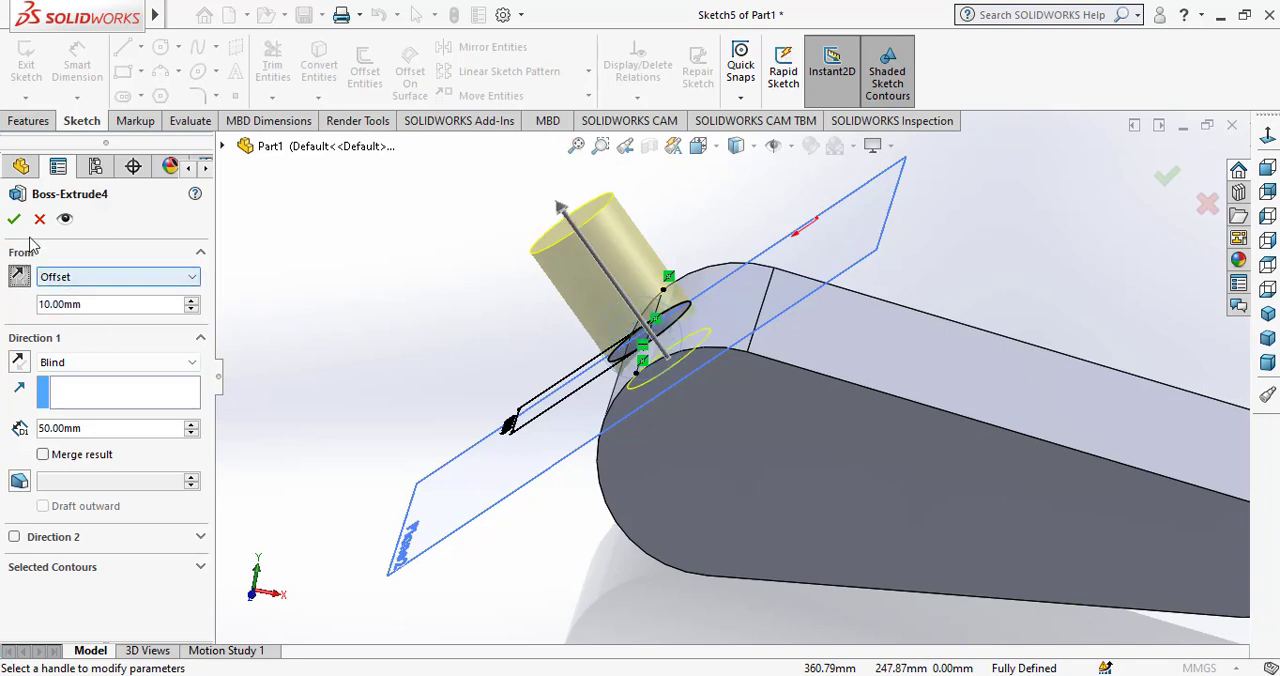
{"action": "left_click", "coordinate": [14, 220]}
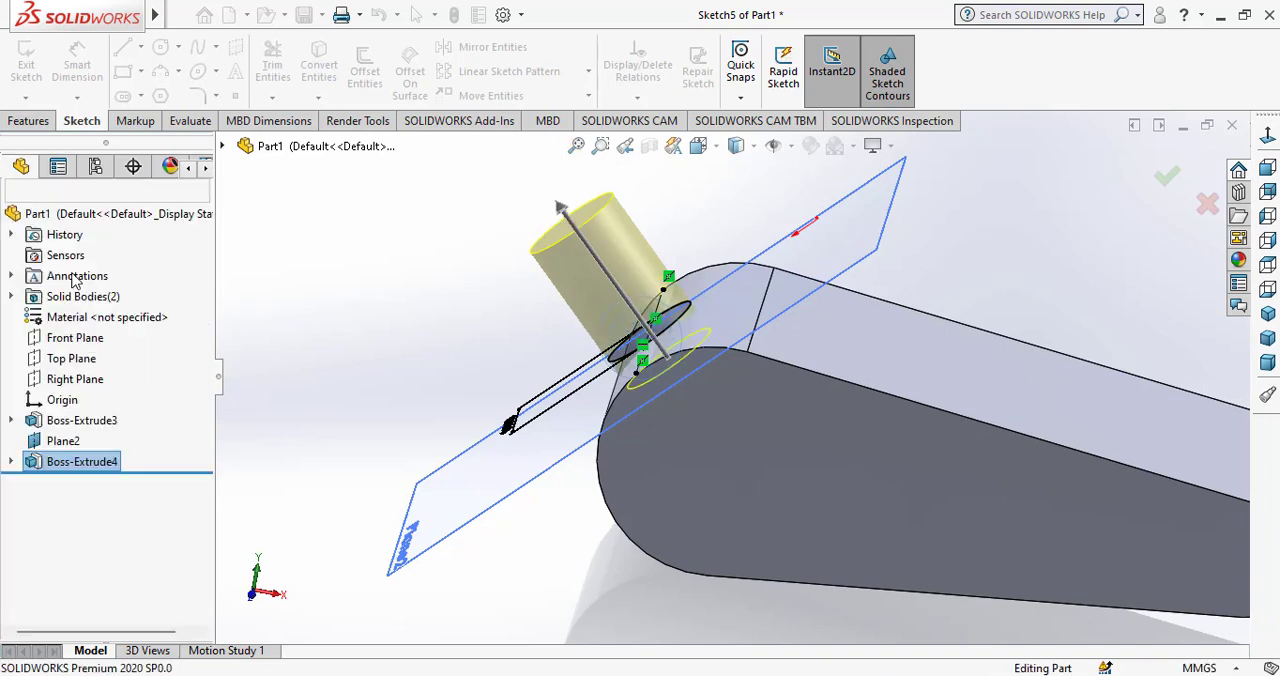
Edit the cylinder's extrusion and set its Blind depth to 60 mm.
{"action": "left_click", "coordinate": [58, 466]}
{"action": "left_click", "coordinate": [79, 420]}
{"action": "left_click", "coordinate": [281, 438]}
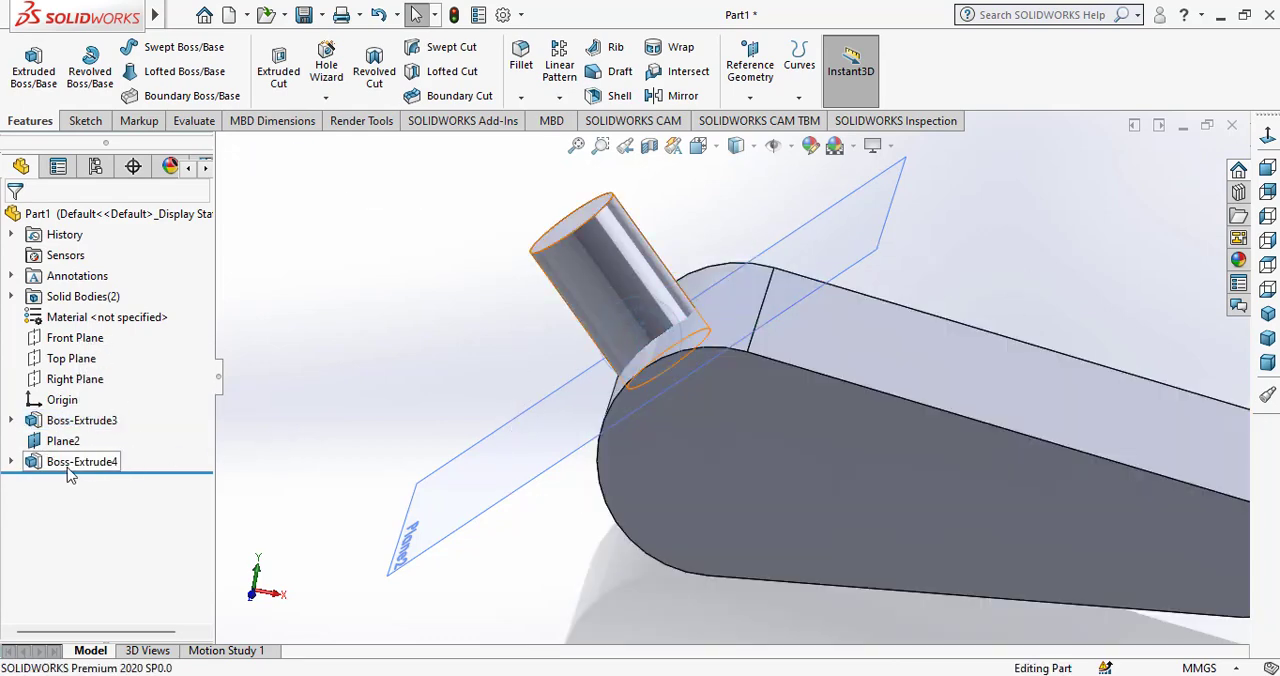
{"action": "left_click", "coordinate": [68, 466]}
{"action": "left_click", "coordinate": [86, 410]}
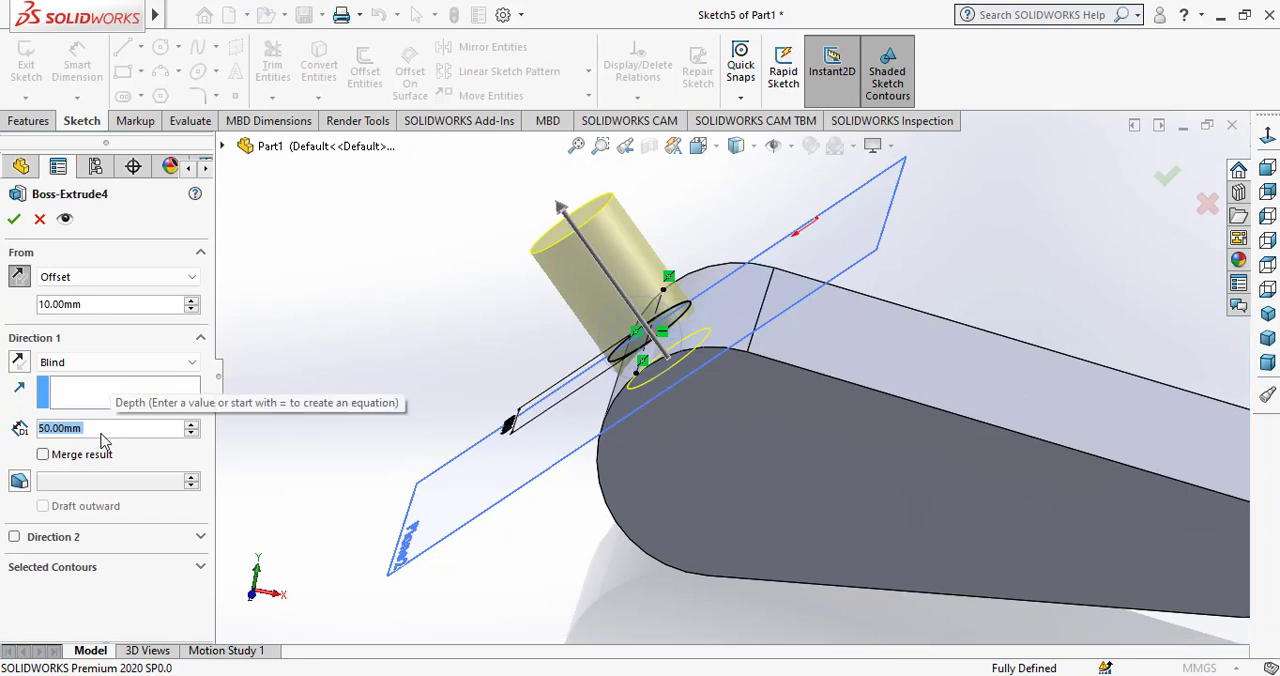
{"action": "type", "text": "60"}
{"action": "key", "text": "Return"}
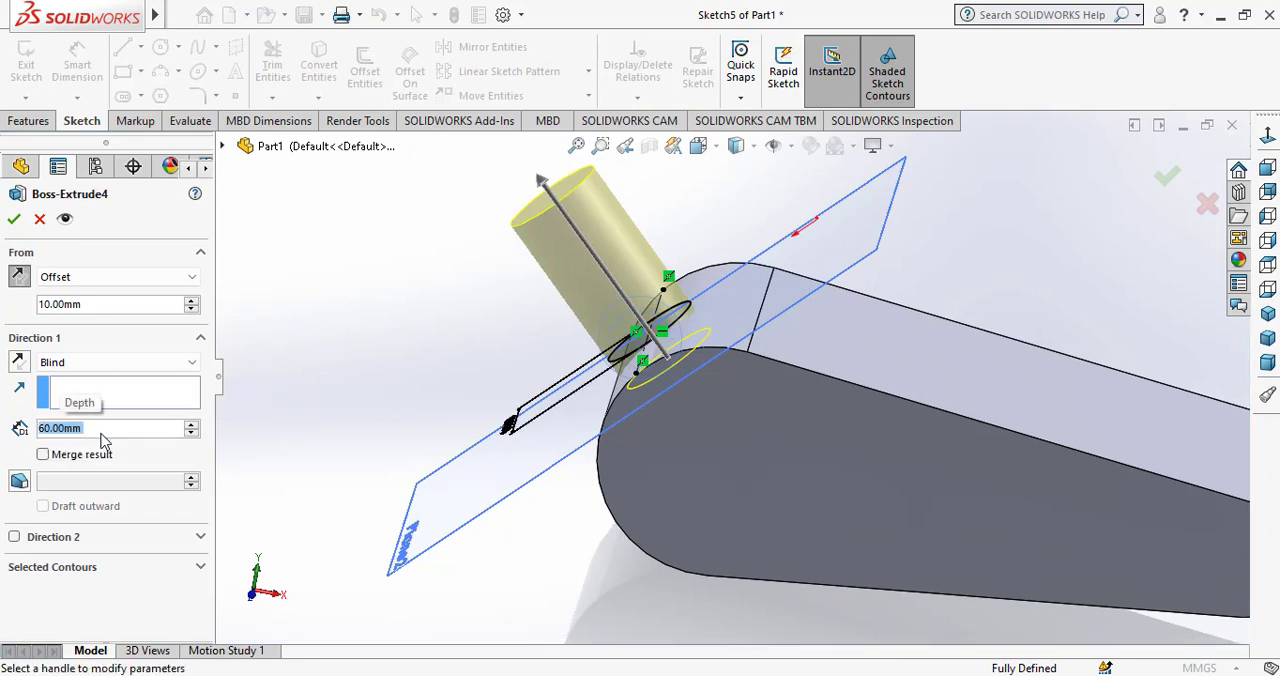
{"action": "left_click", "coordinate": [14, 220]}
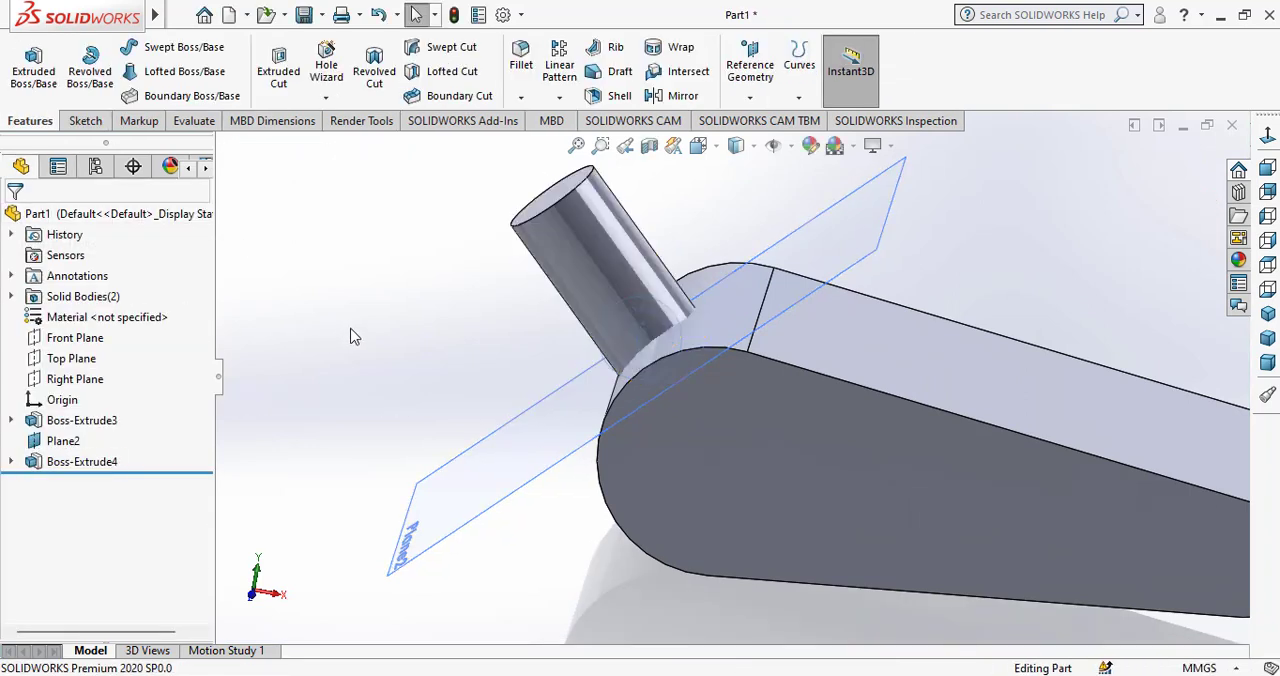
Combine the cylinder and the tapered body into one solid using the Add operation.
{"action": "mouse_move", "coordinate": [178, 14]}
{"action": "left_click", "coordinate": [274, 18]}
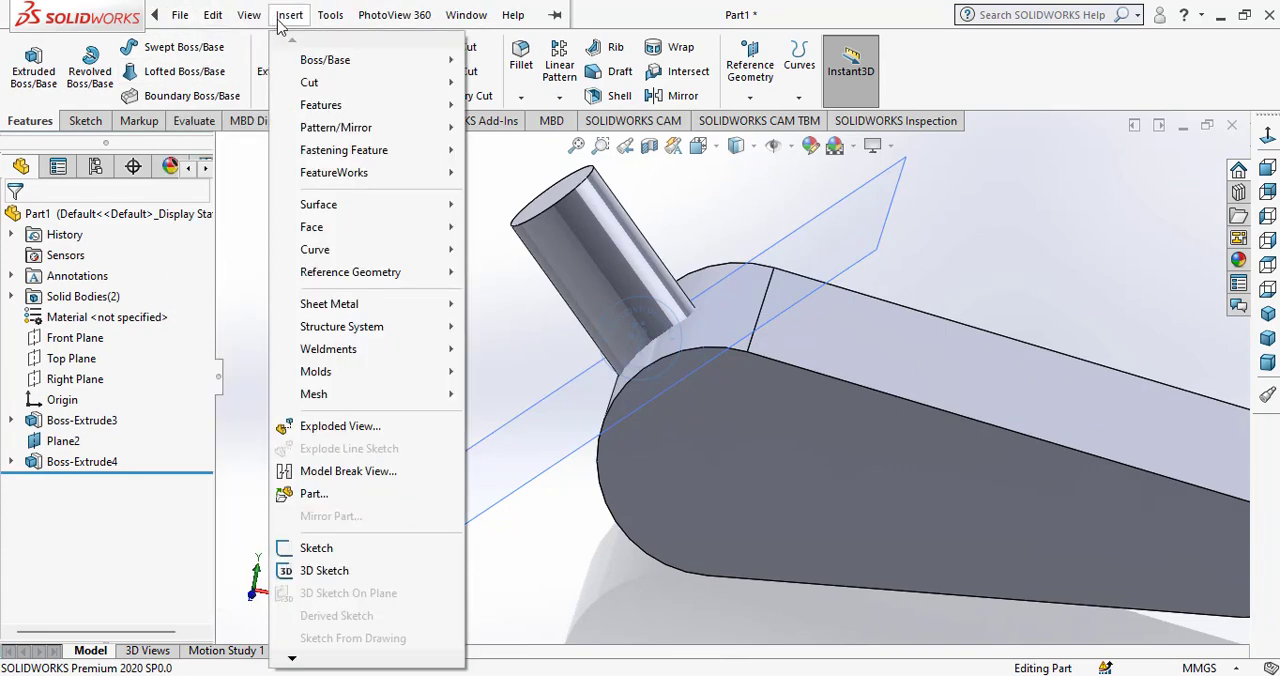
{"action": "mouse_move", "coordinate": [308, 108]}
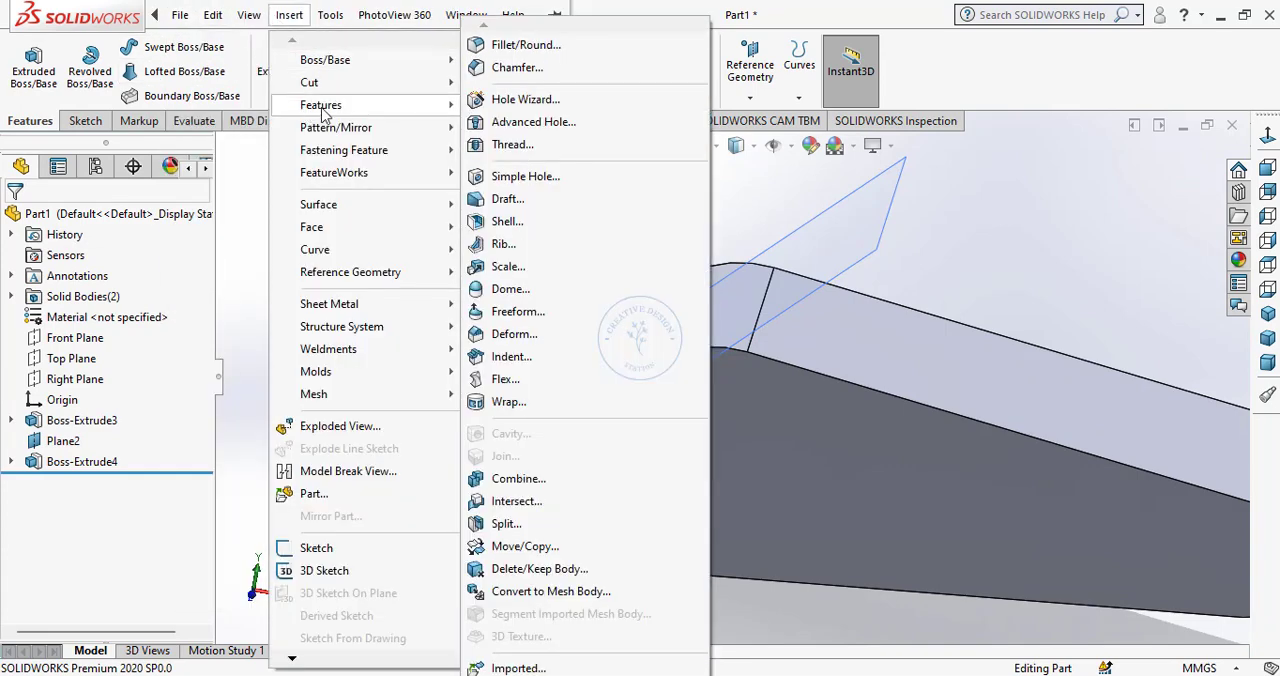
{"action": "left_click", "coordinate": [514, 480]}
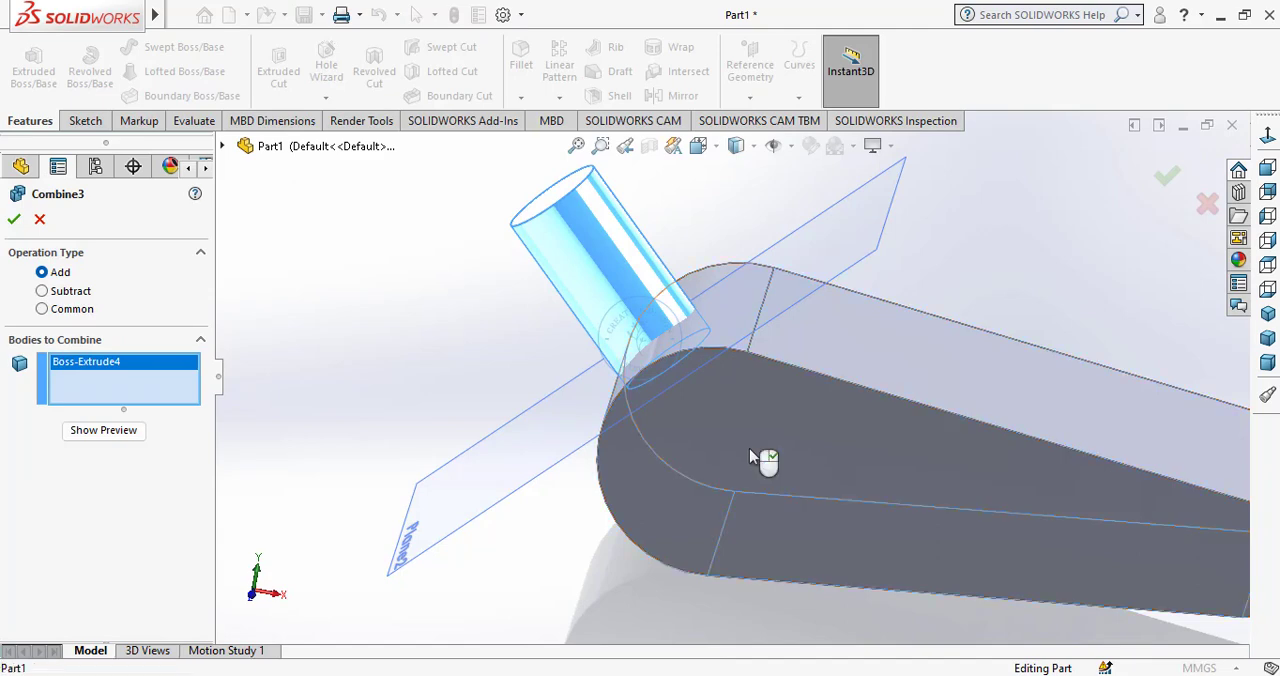
{"action": "left_click", "coordinate": [750, 450]}
{"action": "left_click", "coordinate": [14, 219]}
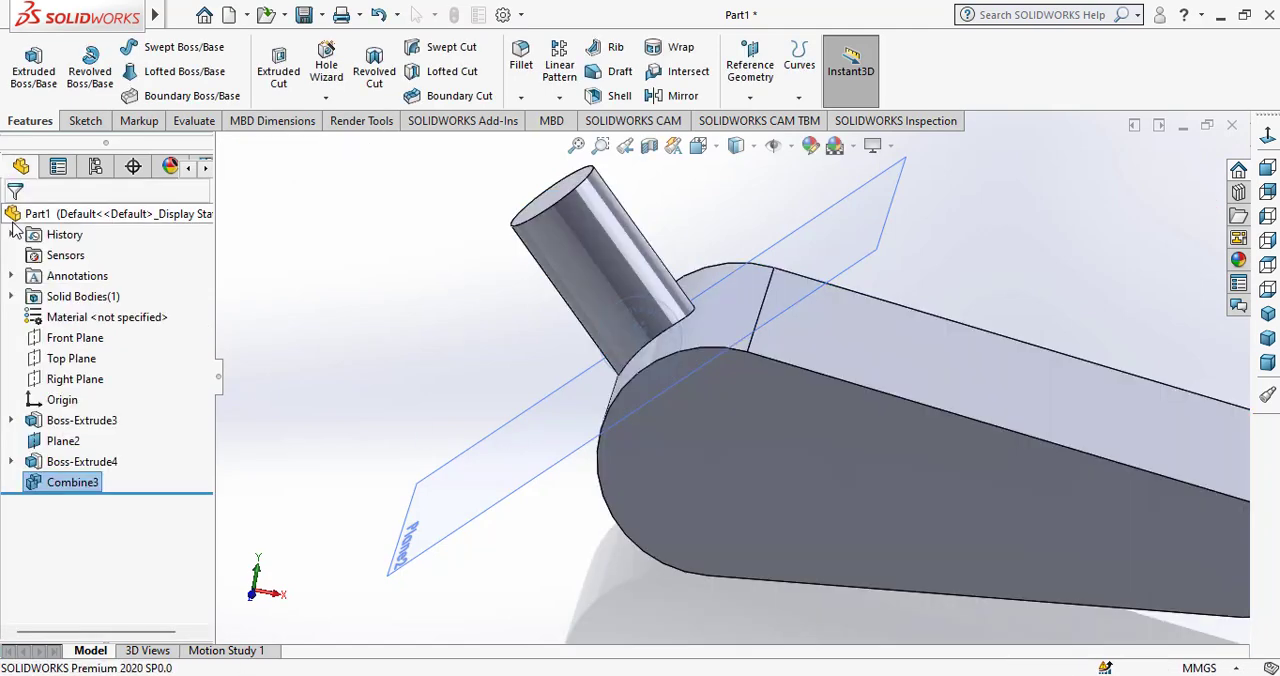
Hide the angled reference plane Plane2.
{"action": "scroll", "coordinate": [808, 518], "scroll_direction": "up", "scroll_amount": 4}
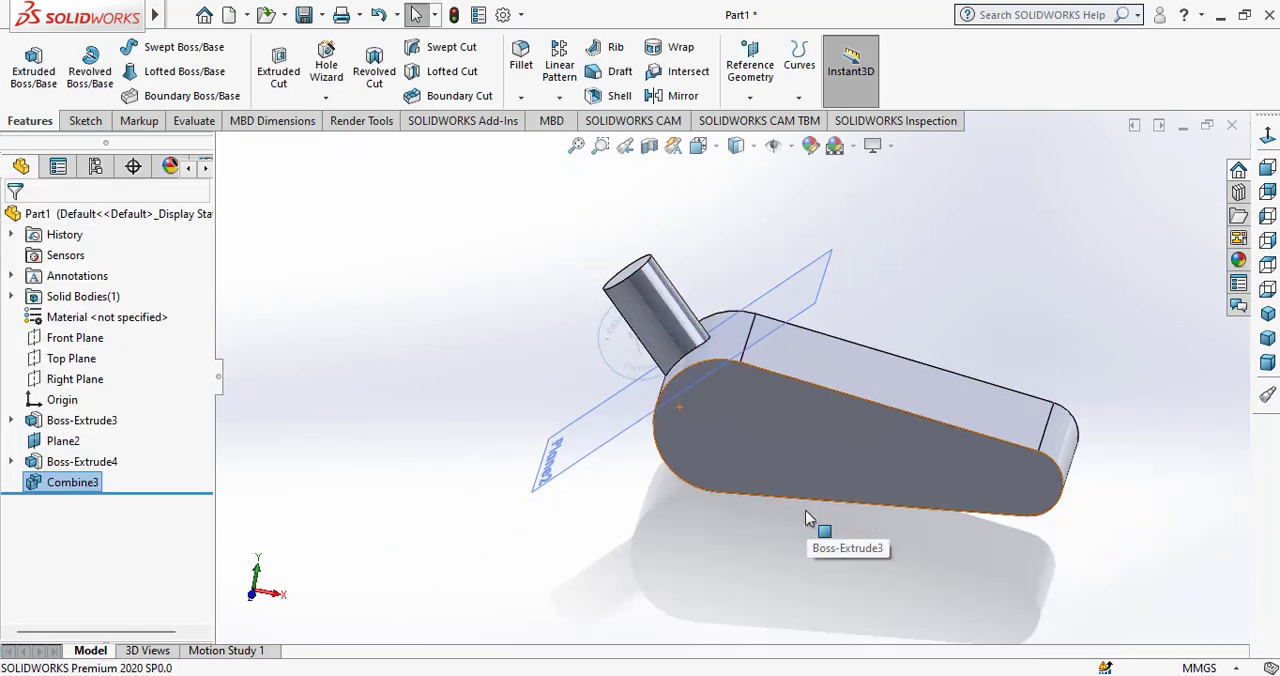
{"action": "middle_click_drag", "start_coordinate": [820, 507], "coordinate": [860, 486]}
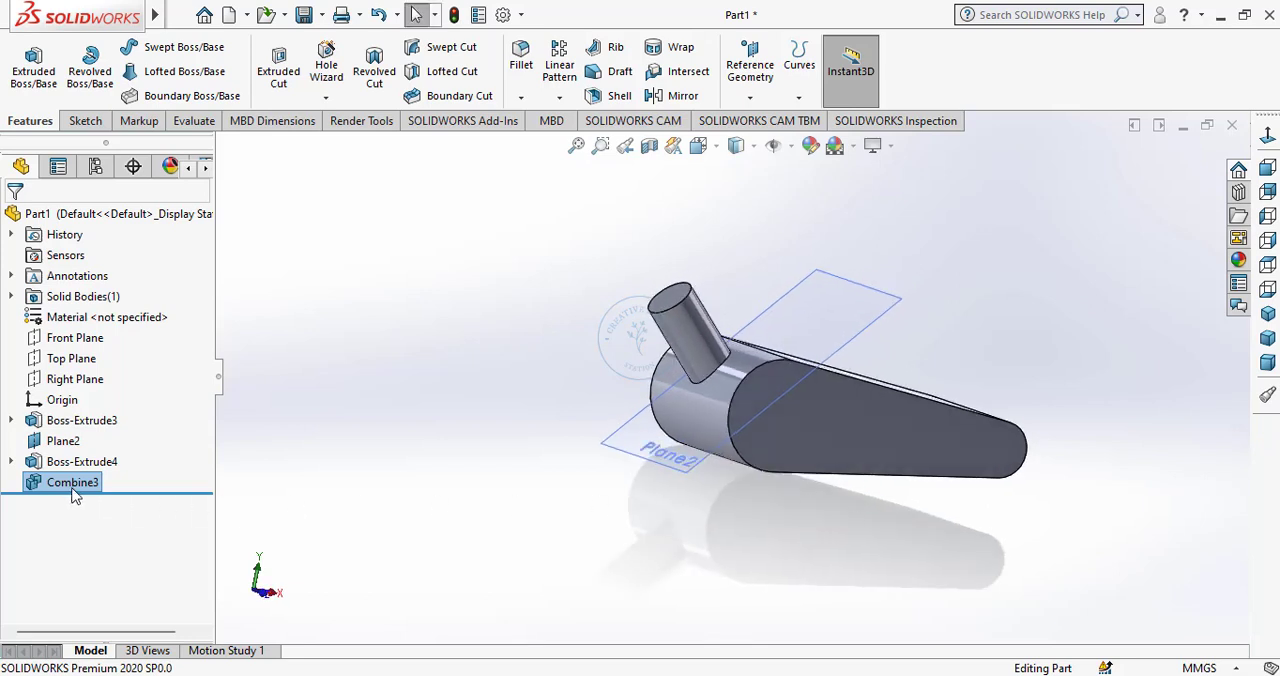
{"action": "left_click", "coordinate": [80, 443]}
{"action": "left_click", "coordinate": [124, 412]}
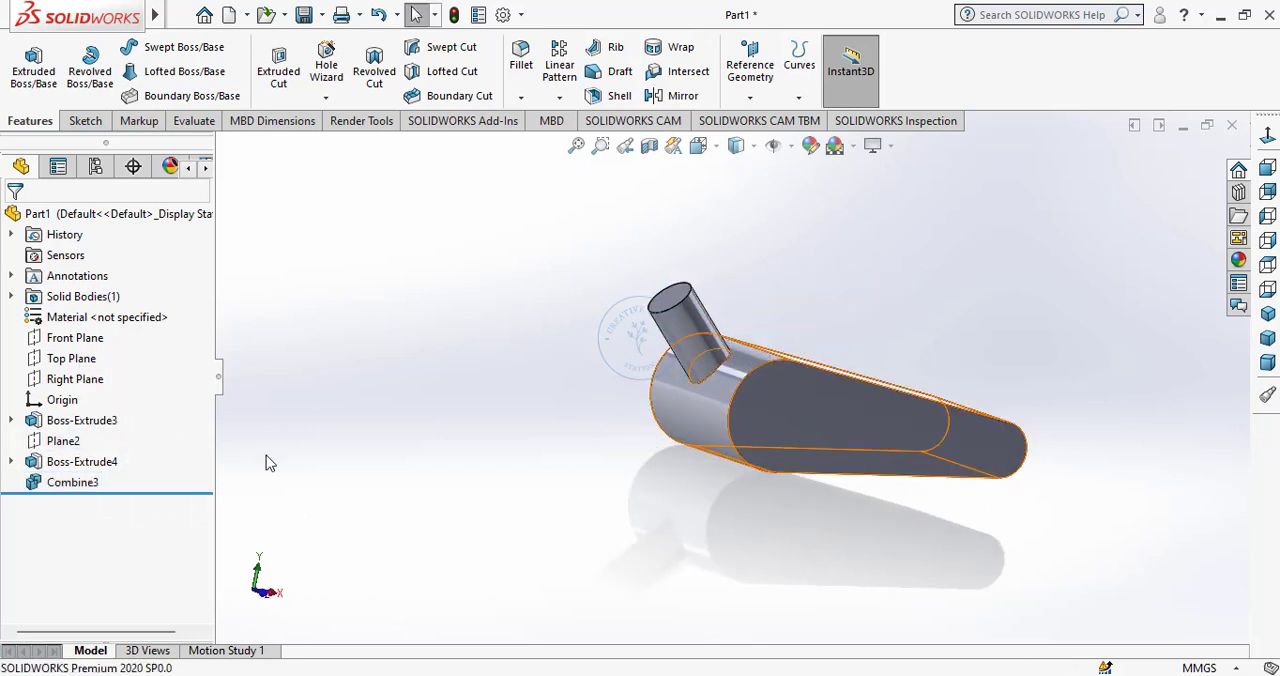
Add a symmetric 2 mm fillet to the edge where the cylinder meets the tapered body.
{"action": "middle_click_drag", "start_coordinate": [686, 491], "coordinate": [607, 545]}
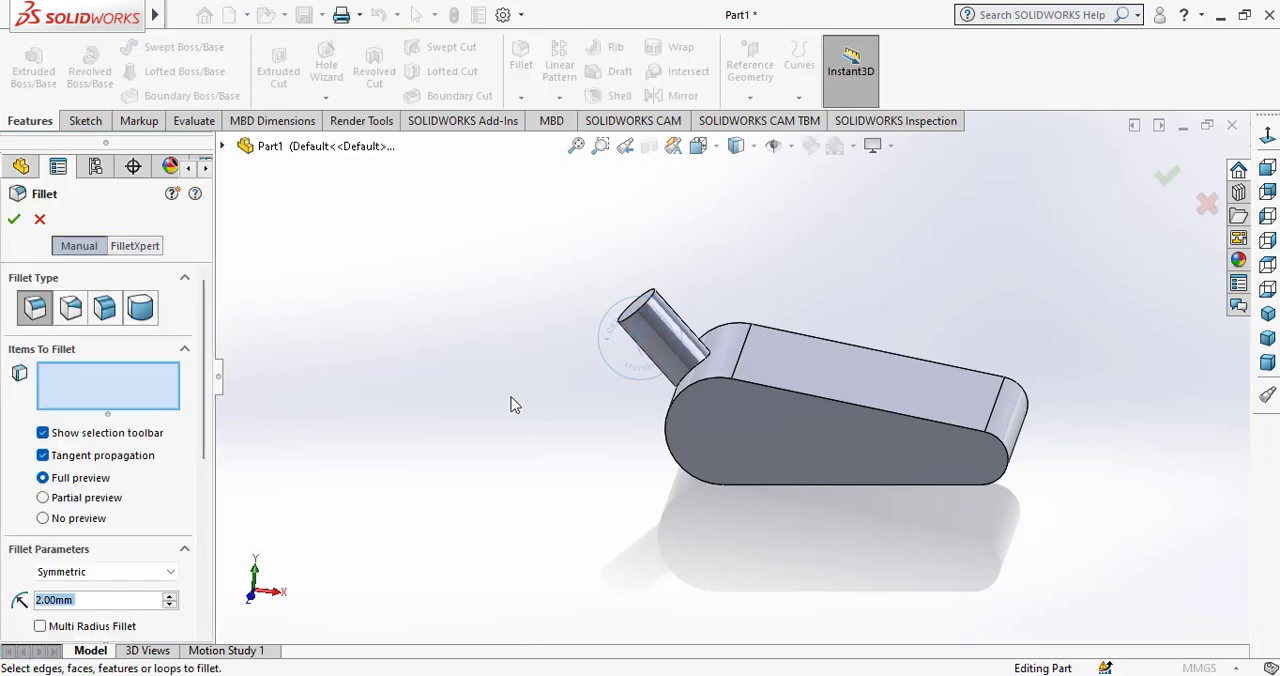
{"action": "scroll", "coordinate": [660, 392], "scroll_direction": "down", "scroll_amount": 2}
{"action": "middle_click_drag", "start_coordinate": [665, 407], "coordinate": [734, 409]}
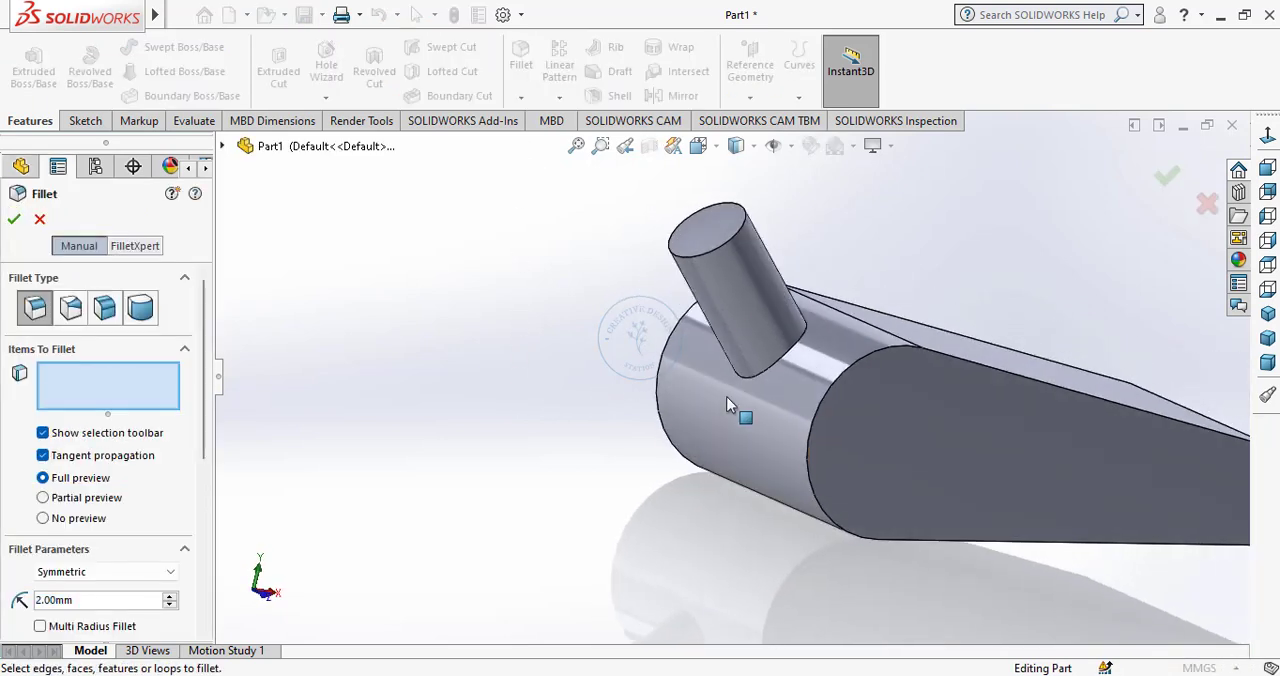
{"action": "left_click", "coordinate": [780, 368]}
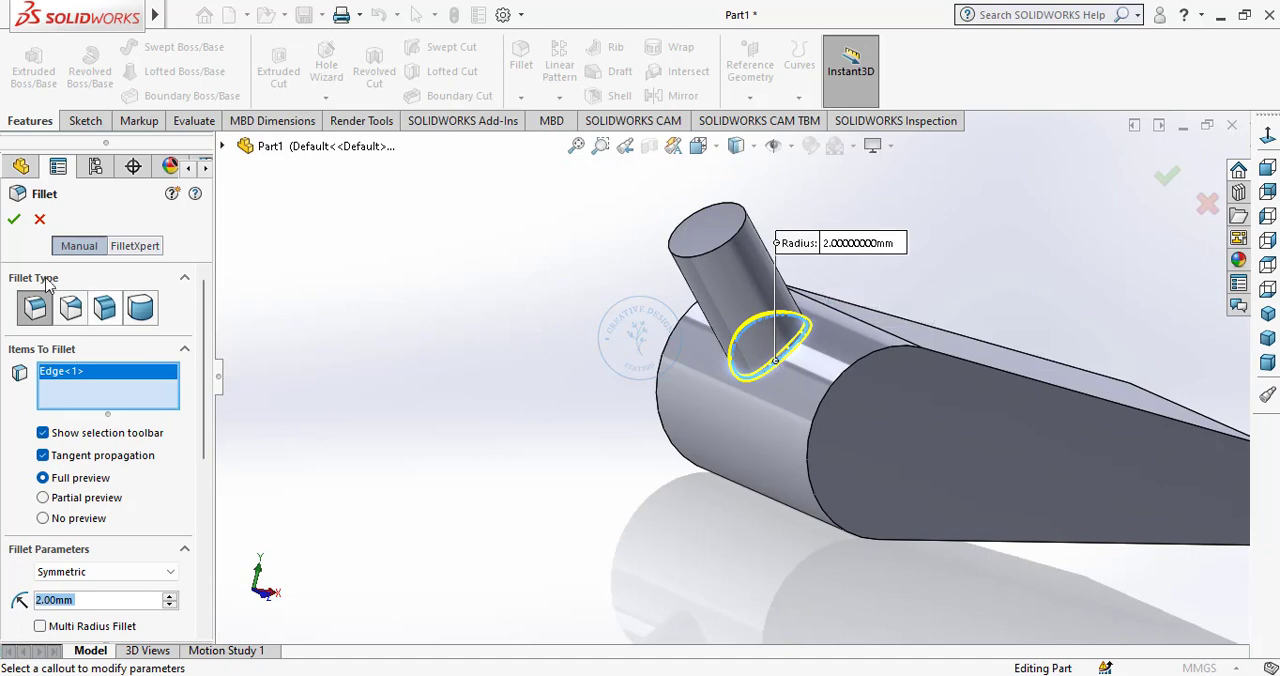
{"action": "left_click", "coordinate": [14, 219]}
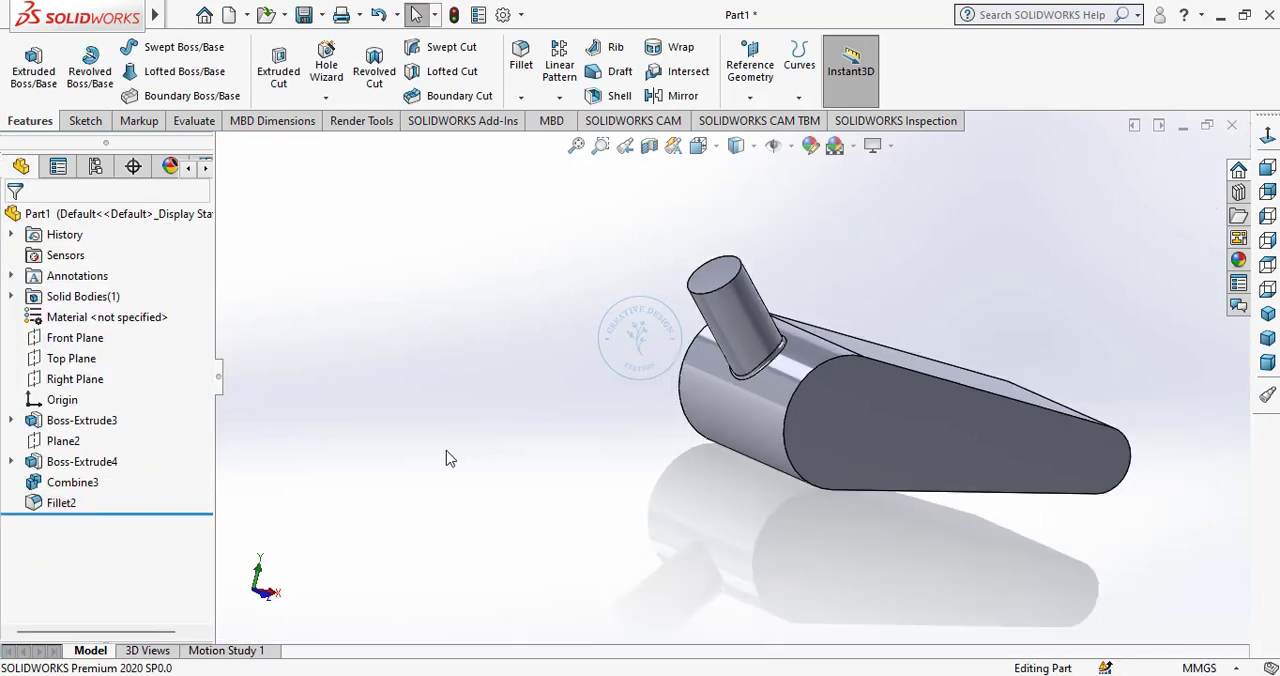
Sketch a circle of about 33 mm diameter on the tapered body's front face, centred on the larger rounded end.
{"action": "middle_click_drag", "start_coordinate": [435, 446], "coordinate": [386, 446]}
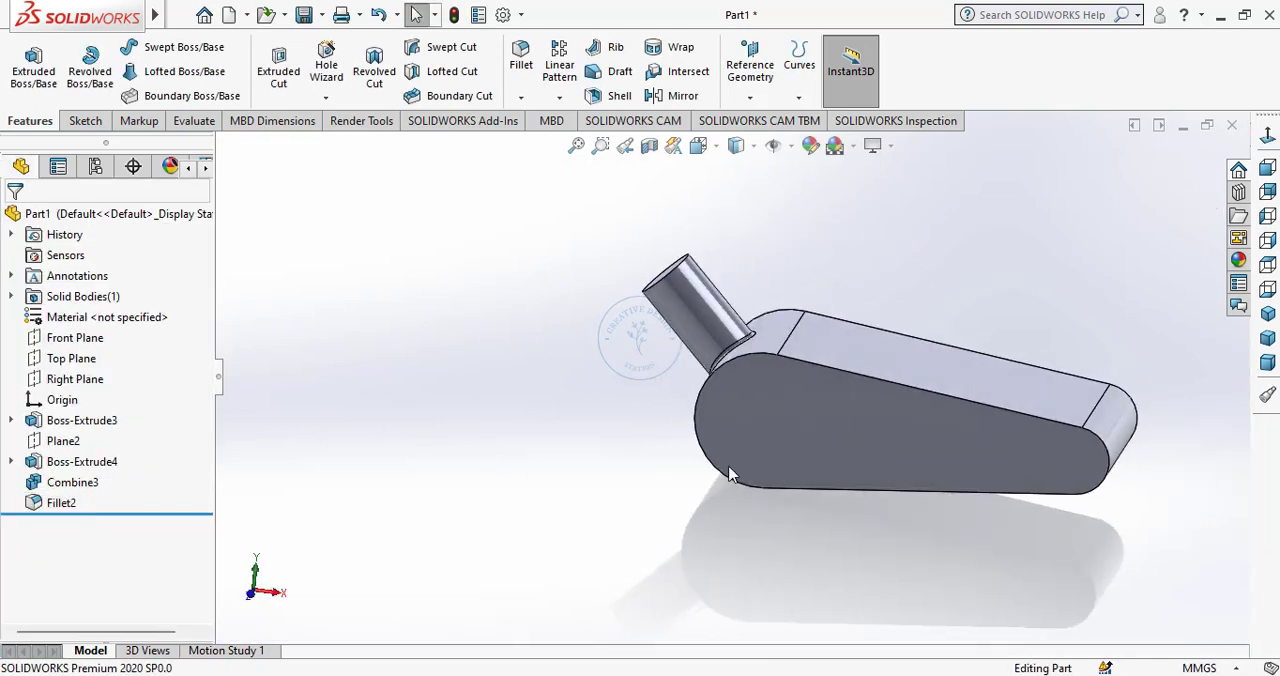
{"action": "left_click", "coordinate": [826, 448]}
{"action": "left_click", "coordinate": [908, 389]}
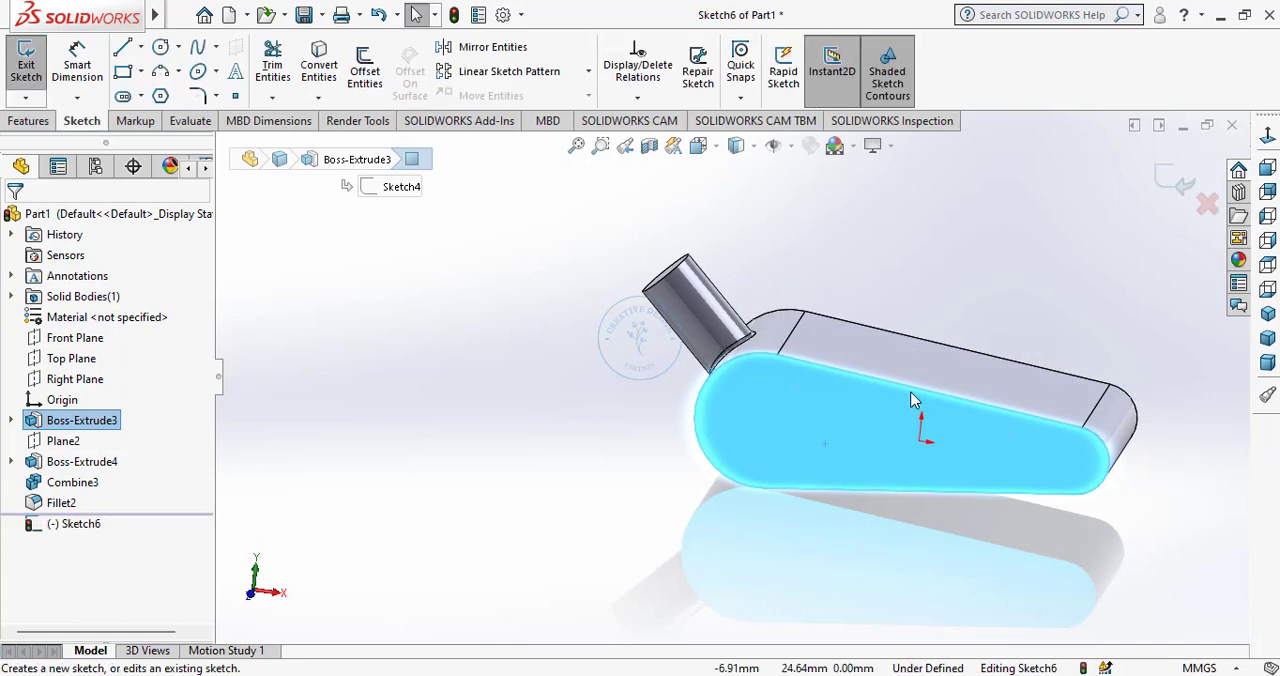
{"action": "left_click", "coordinate": [1269, 143]}
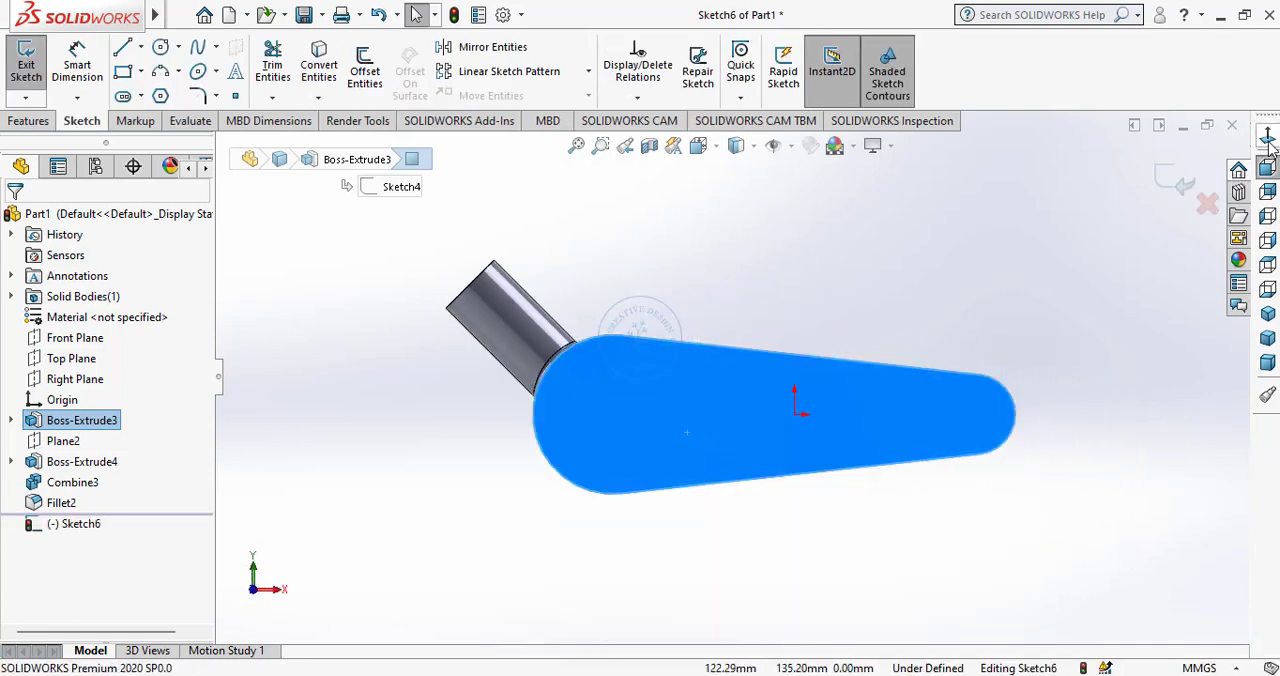
{"action": "left_click", "coordinate": [160, 48]}
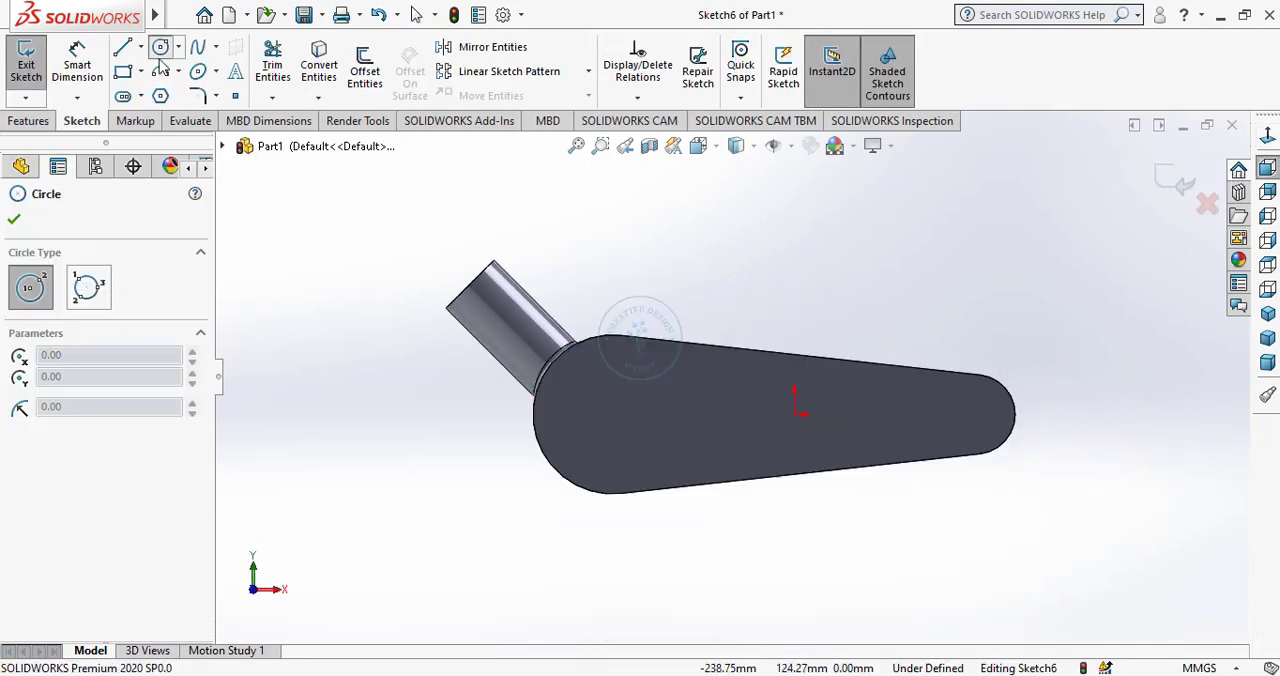
{"action": "left_click", "coordinate": [161, 49]}
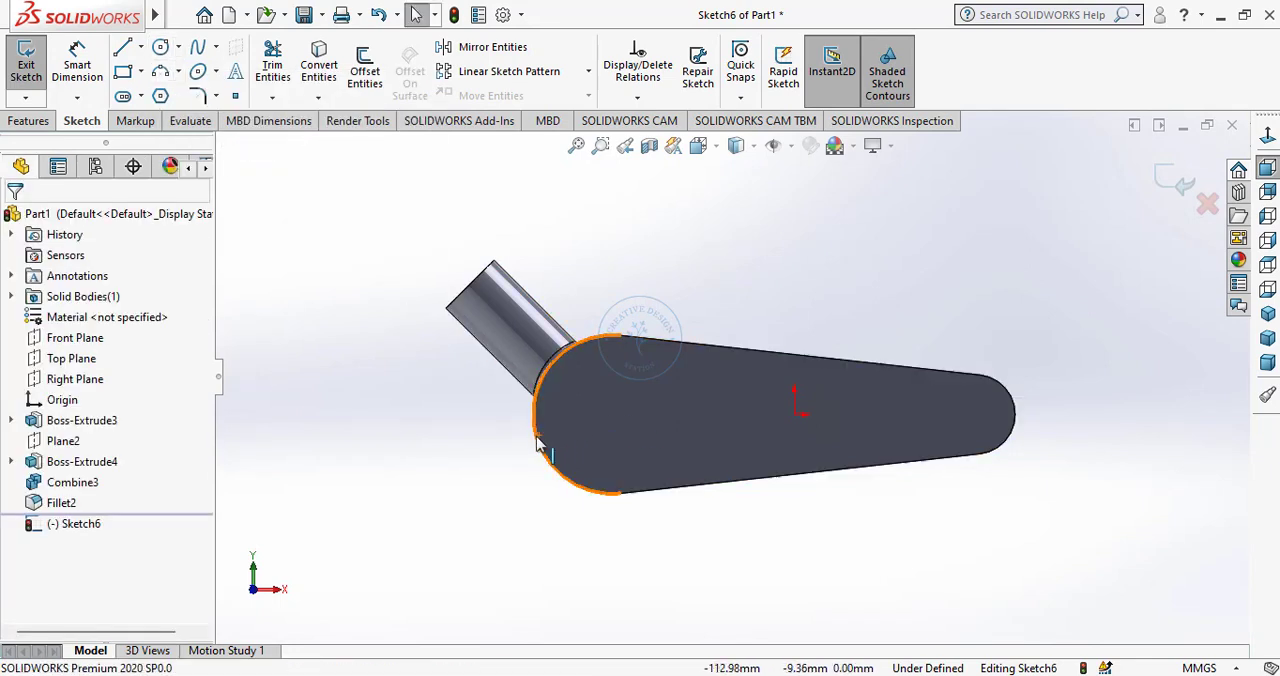
{"action": "left_click", "coordinate": [160, 48]}
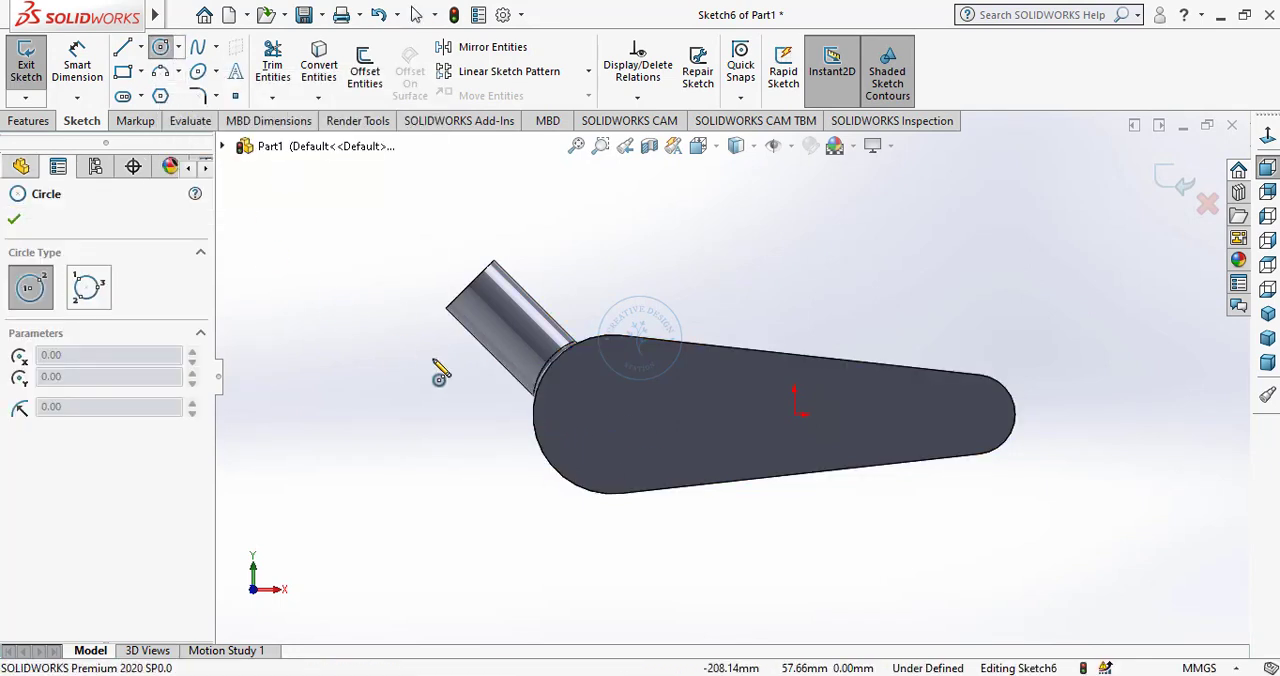
{"action": "left_click", "coordinate": [614, 418]}
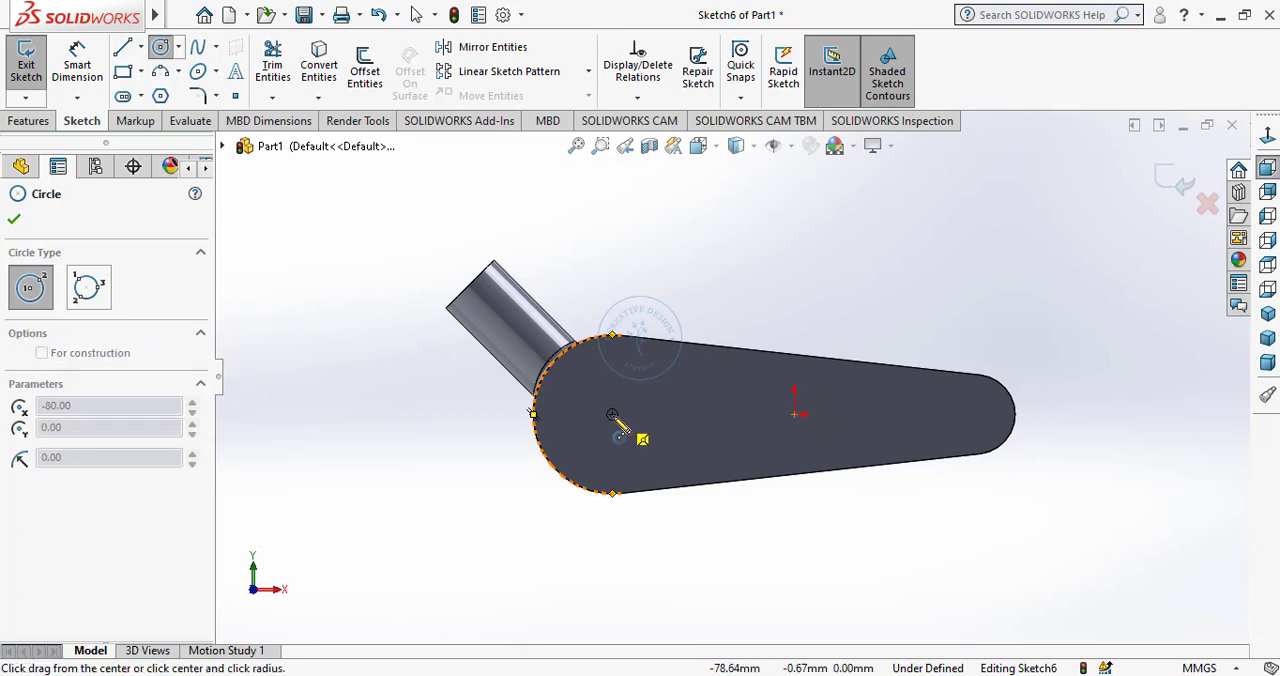
{"action": "left_click", "coordinate": [609, 453]}
{"action": "right_click", "coordinate": [446, 456]}
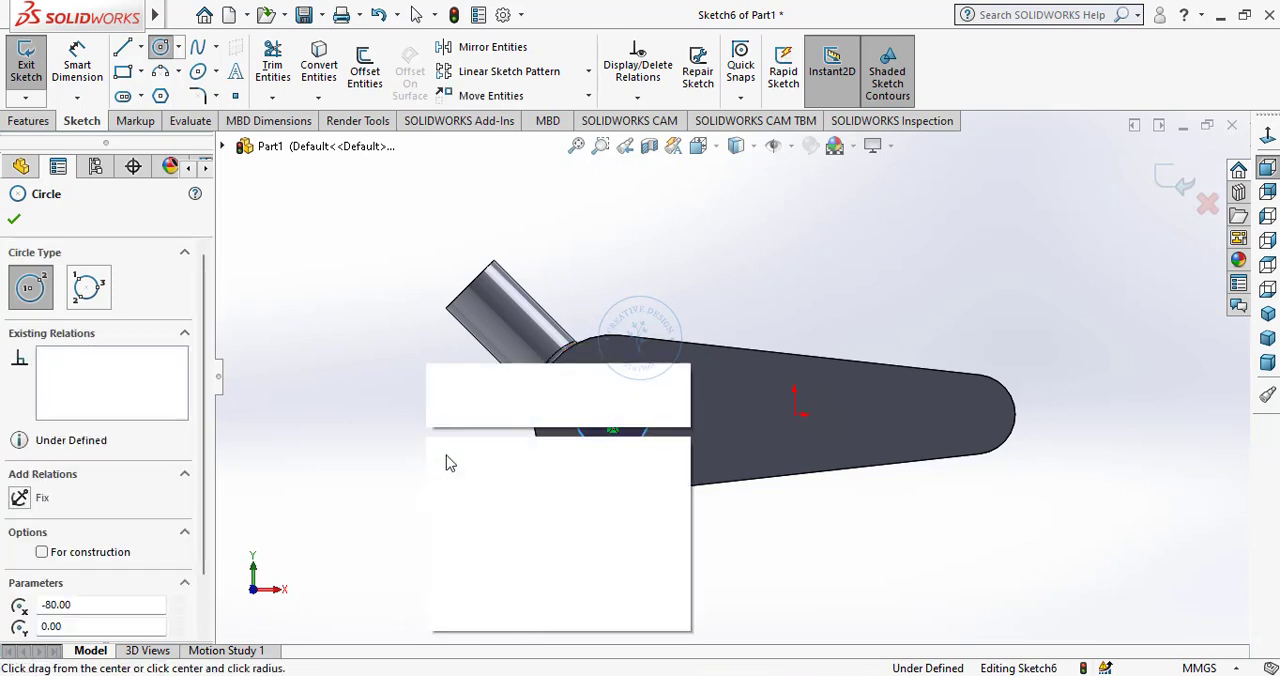
{"action": "left_click", "coordinate": [450, 458]}
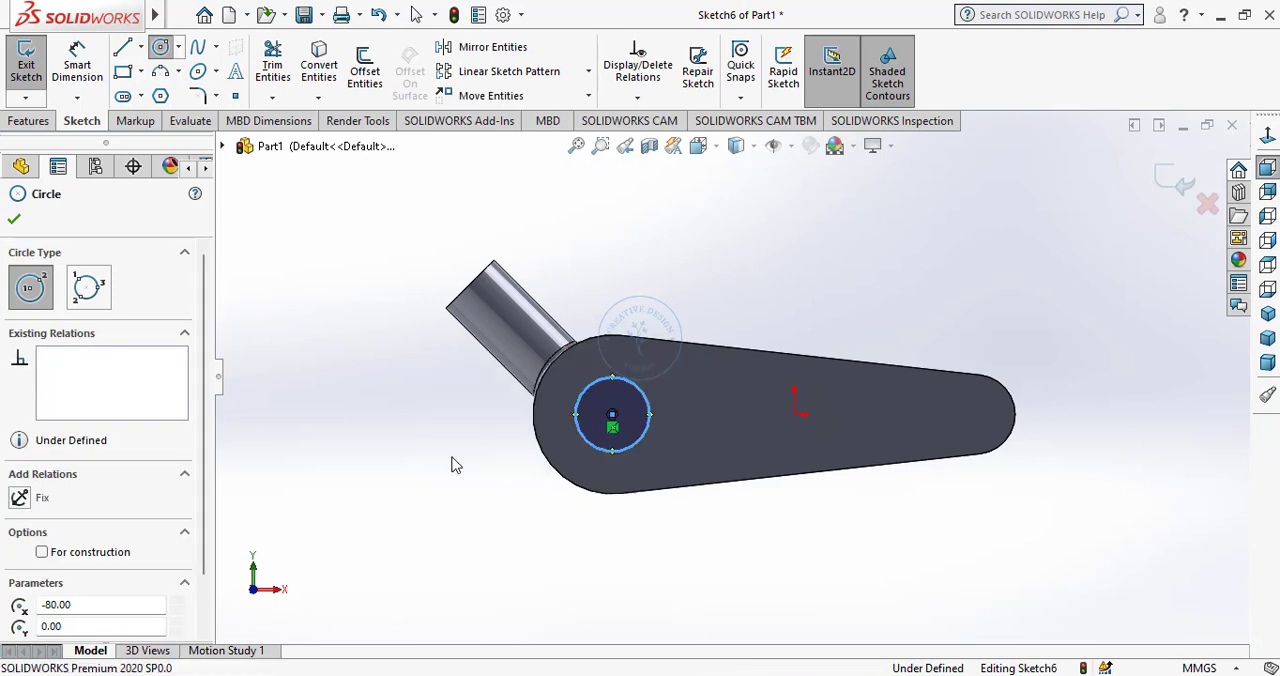
Draw a second circle of about 24.5 mm diameter centred on the smaller rounded end.
{"action": "left_click", "coordinate": [160, 48]}
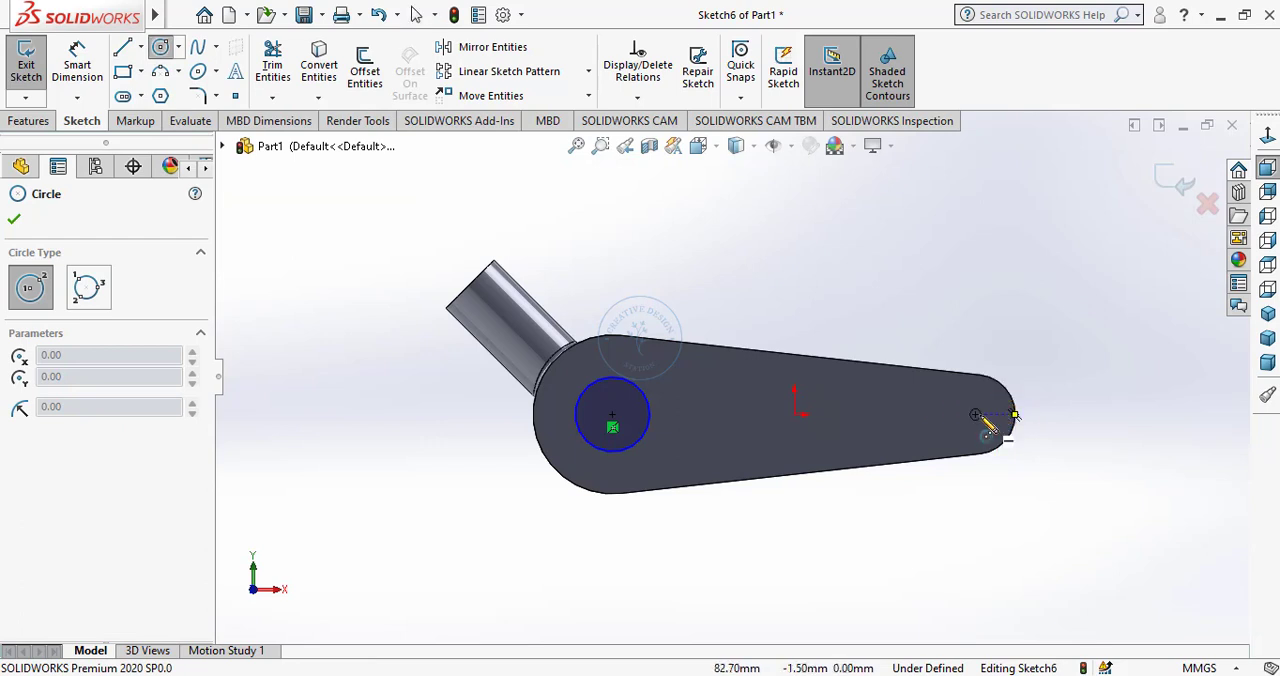
{"action": "left_click", "coordinate": [977, 416]}
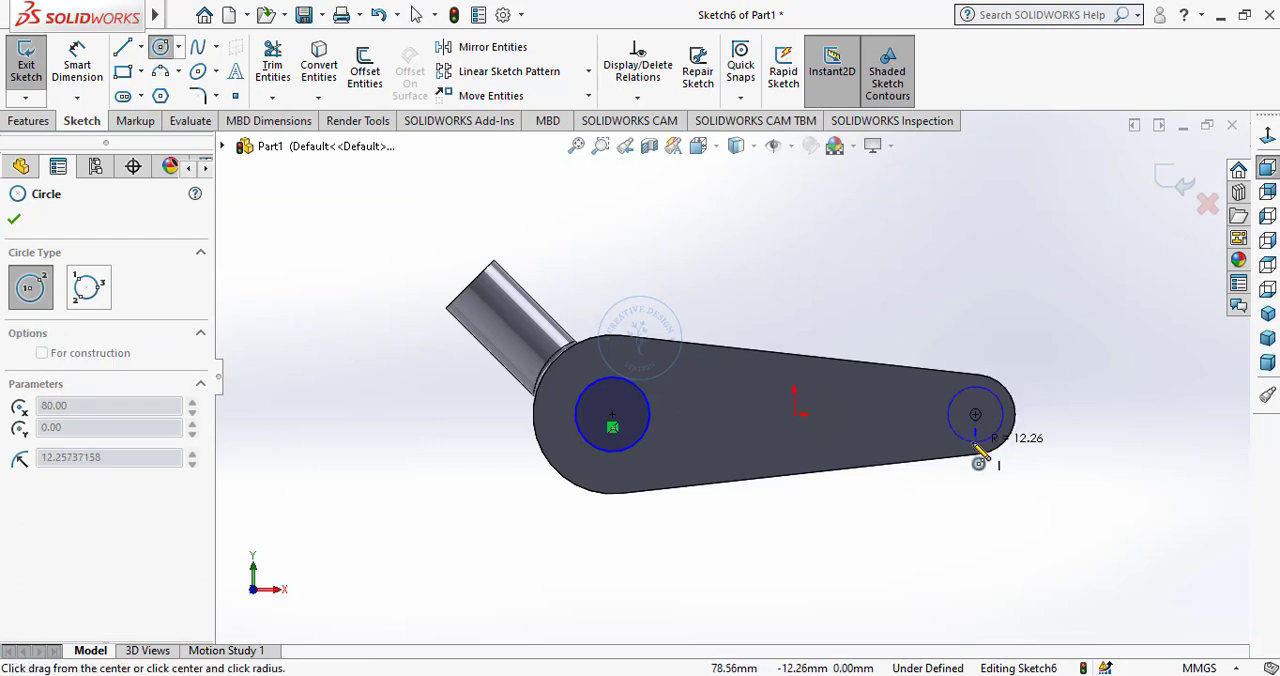
{"action": "left_click", "coordinate": [978, 449]}
{"action": "right_click", "coordinate": [910, 450]}
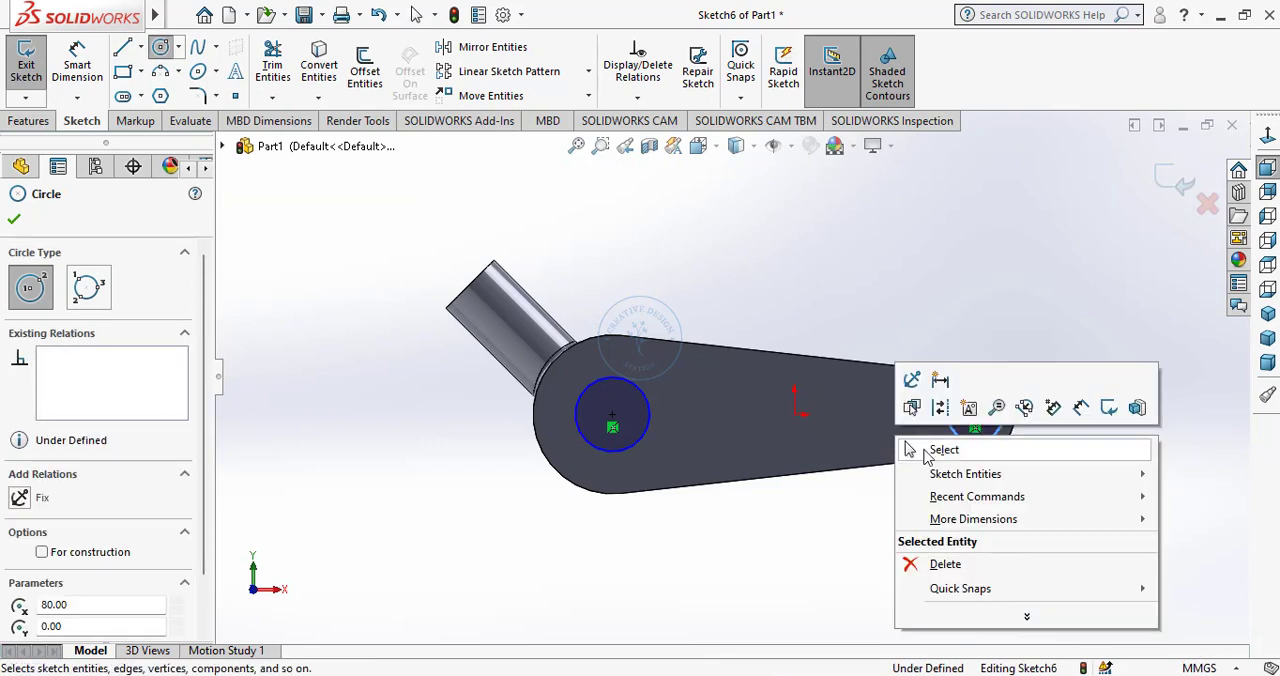
{"action": "left_click", "coordinate": [926, 452]}
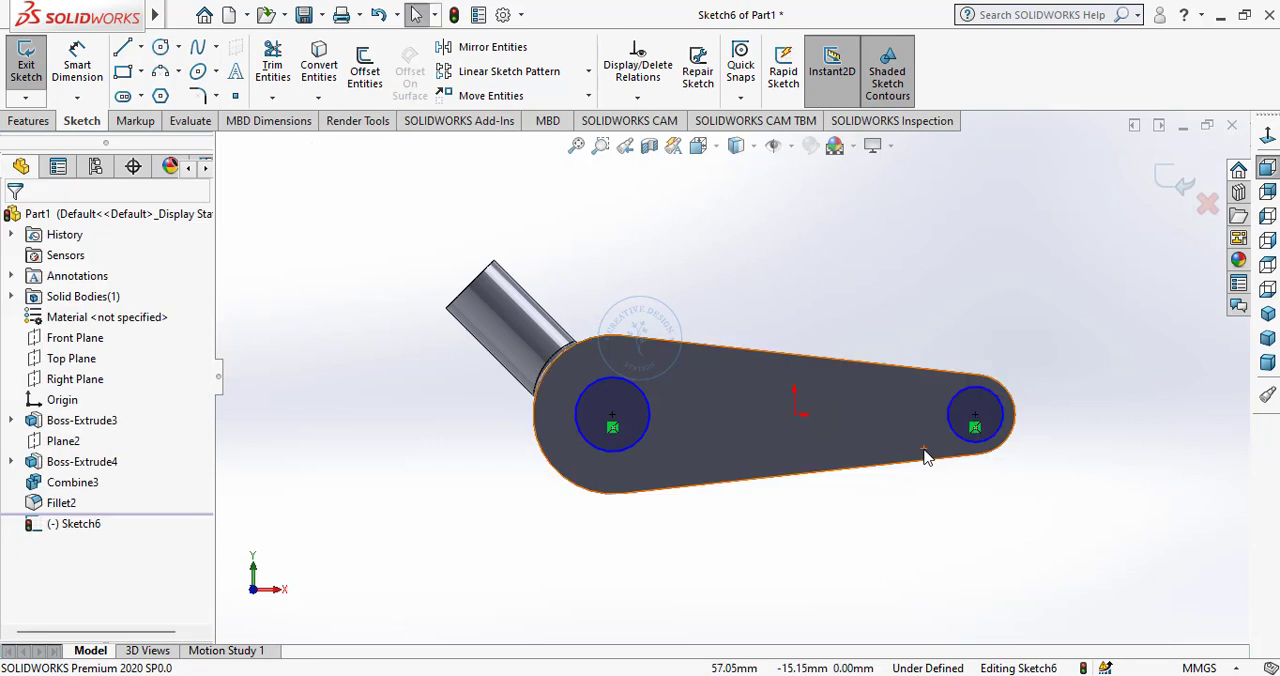
Dimension the diameter of the circle at the larger end and set it to 30 mm.
{"action": "left_click", "coordinate": [80, 62]}
{"action": "left_click", "coordinate": [615, 388]}
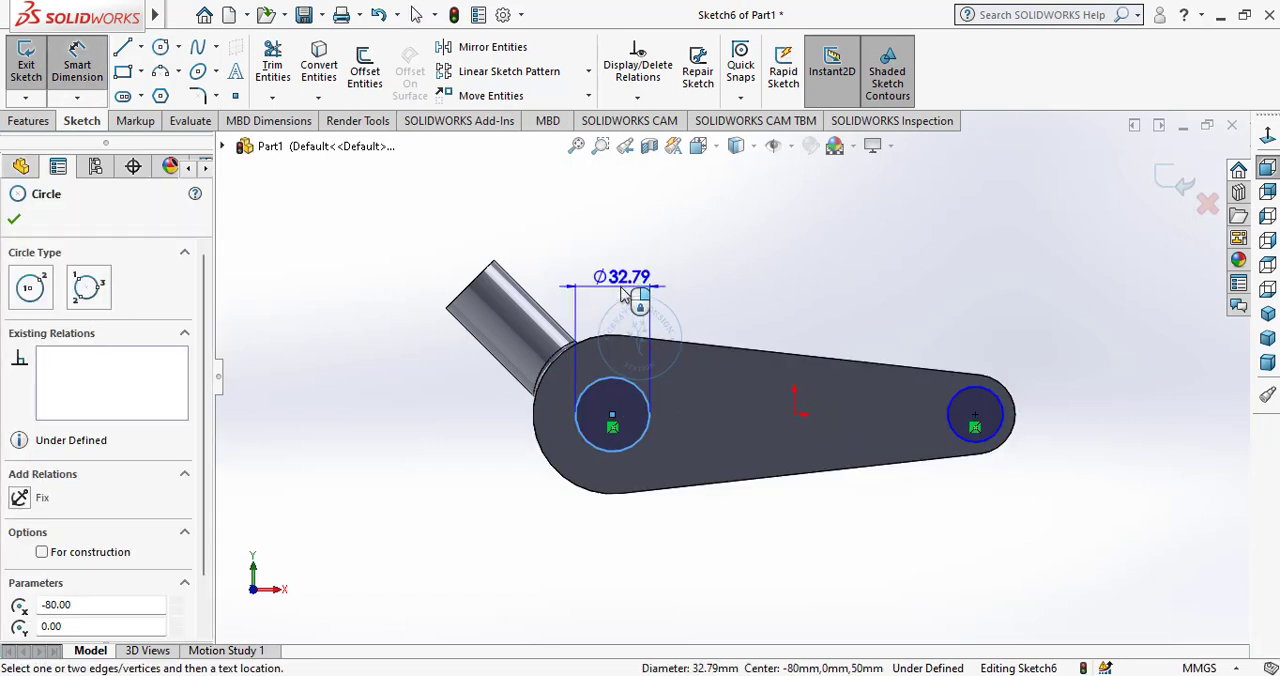
{"action": "left_click", "coordinate": [621, 295]}
{"action": "type", "text": "30"}
{"action": "key", "text": "Return"}
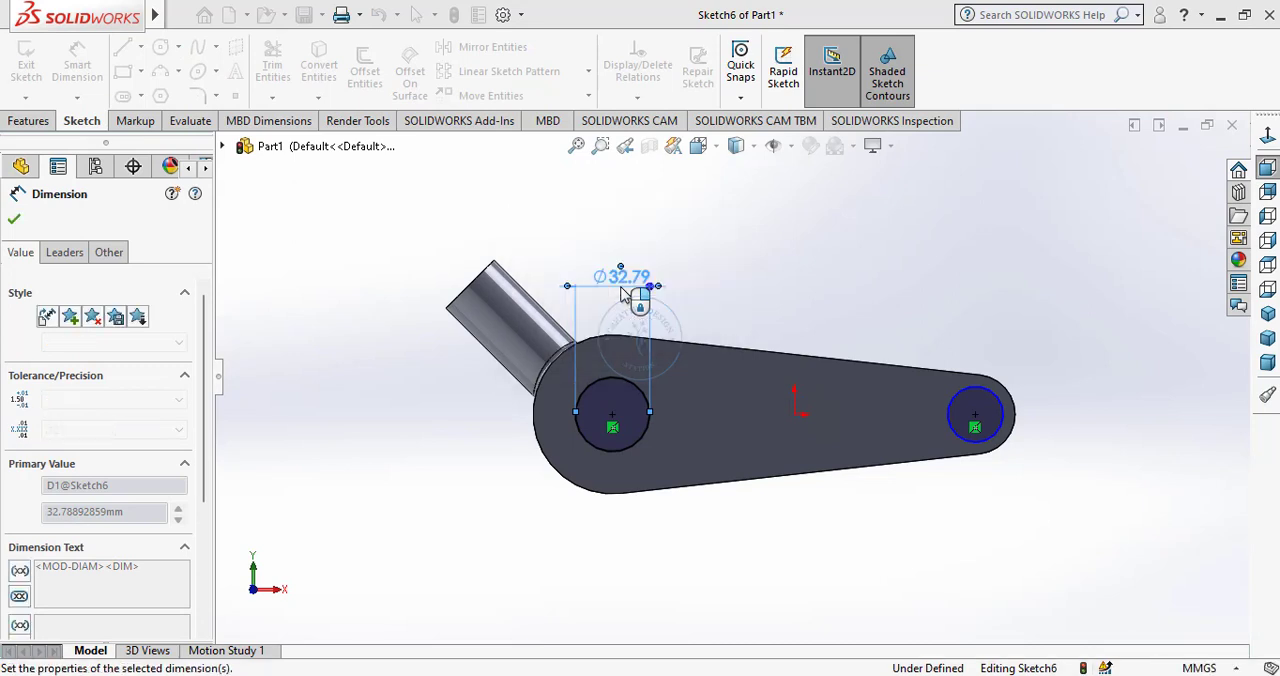
Dimension the diameter of the circle at the smaller end and set it to 22 mm.
{"action": "left_click", "coordinate": [978, 390]}
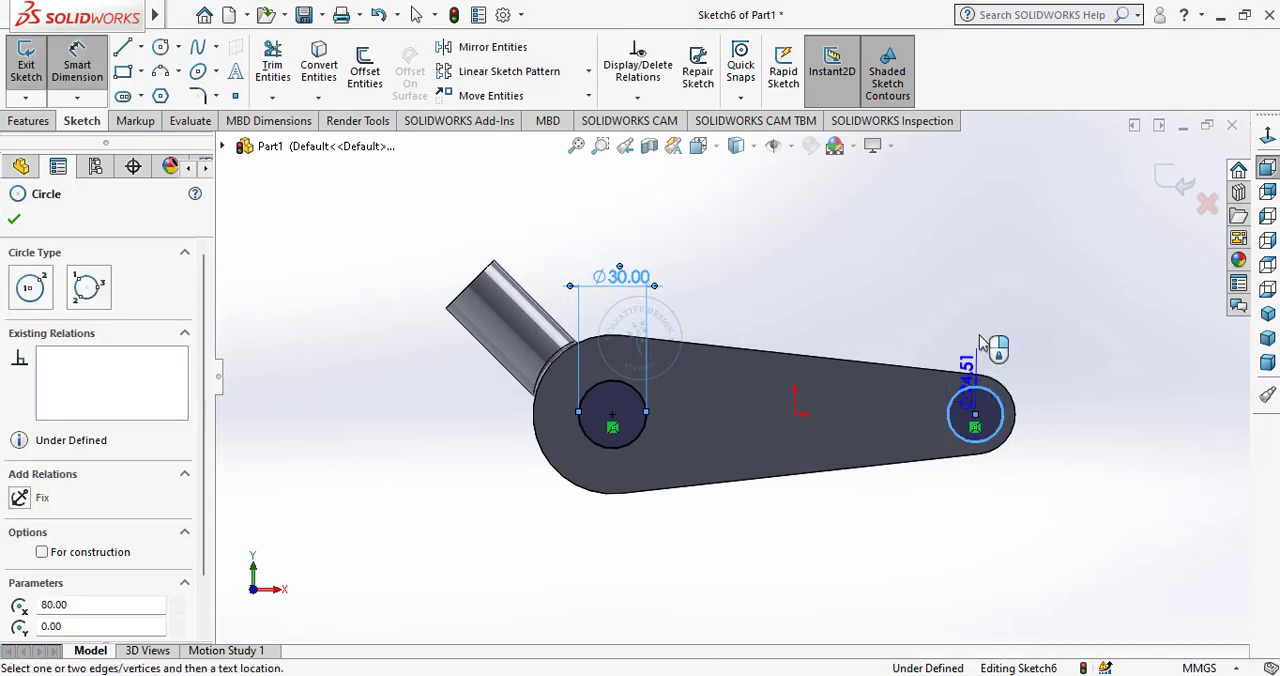
{"action": "left_click", "coordinate": [985, 340]}
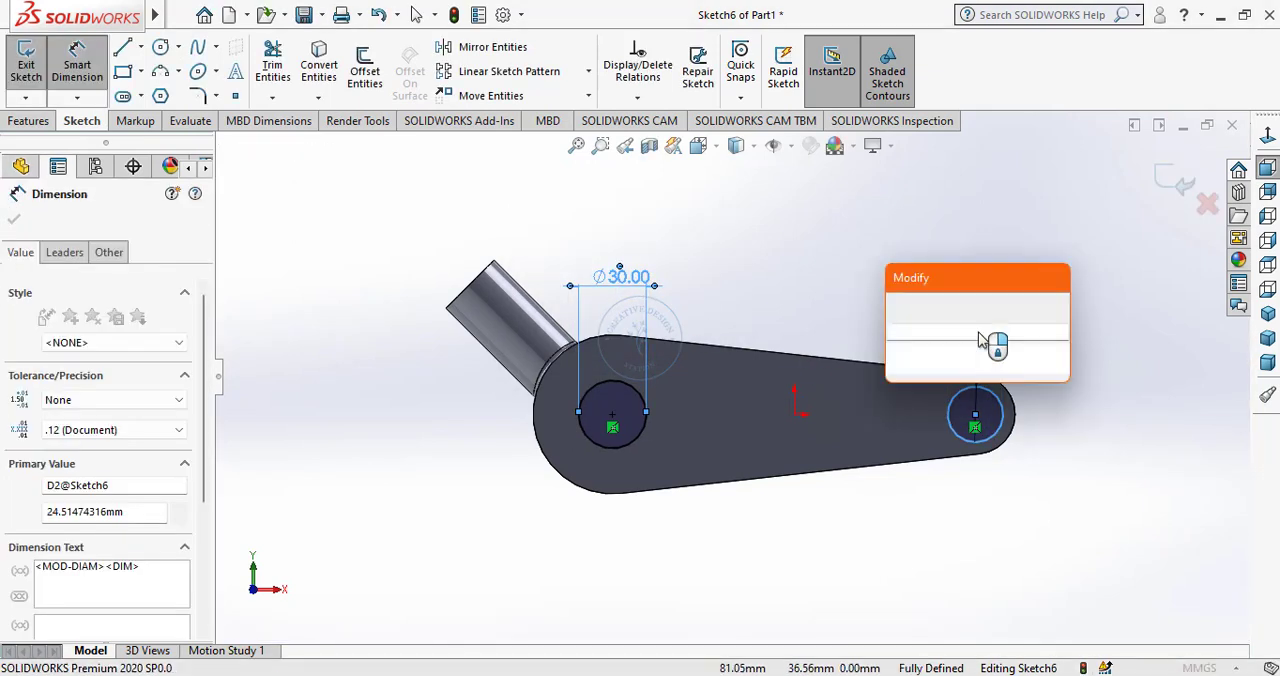
{"action": "type", "text": "22"}
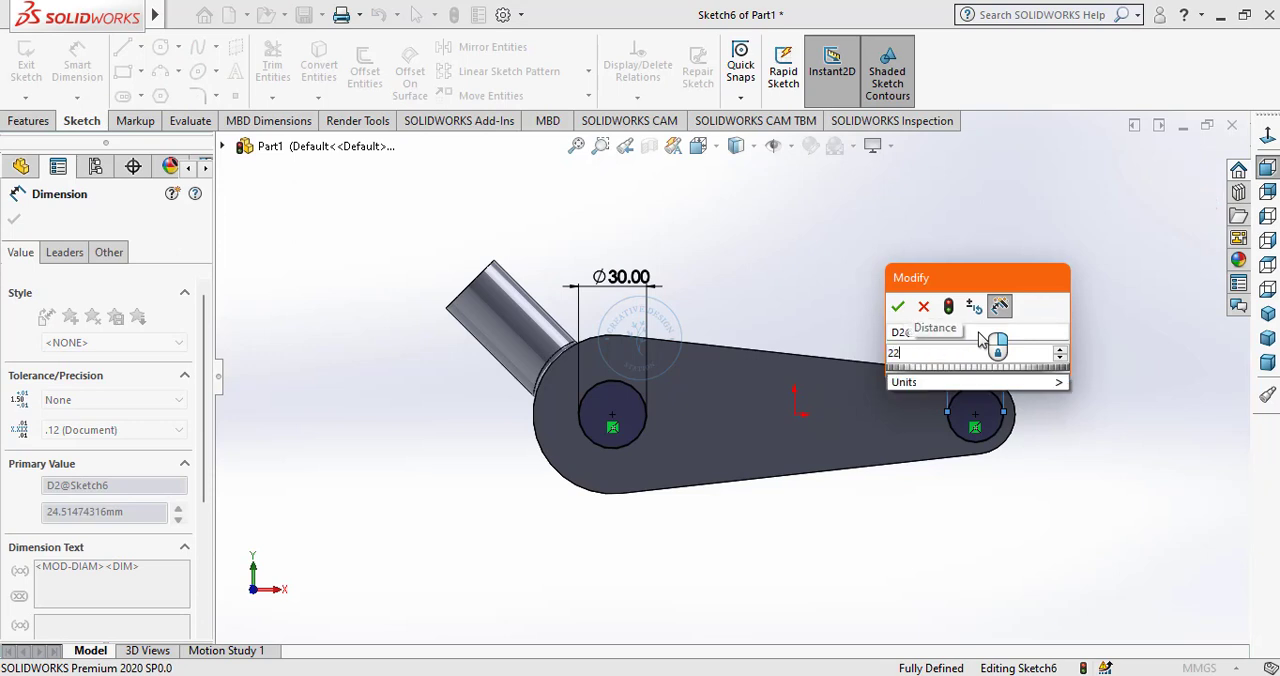
{"action": "key", "text": "Return"}
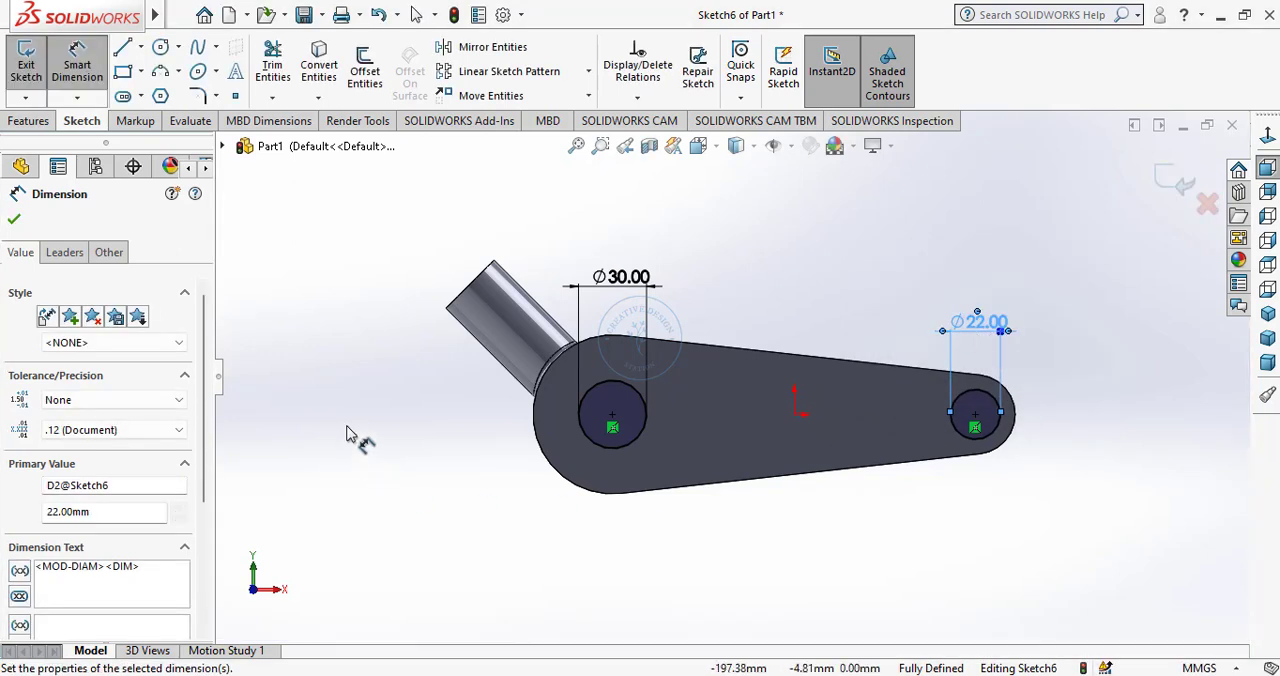
{"action": "right_click", "coordinate": [346, 433]}
{"action": "left_click", "coordinate": [386, 488]}
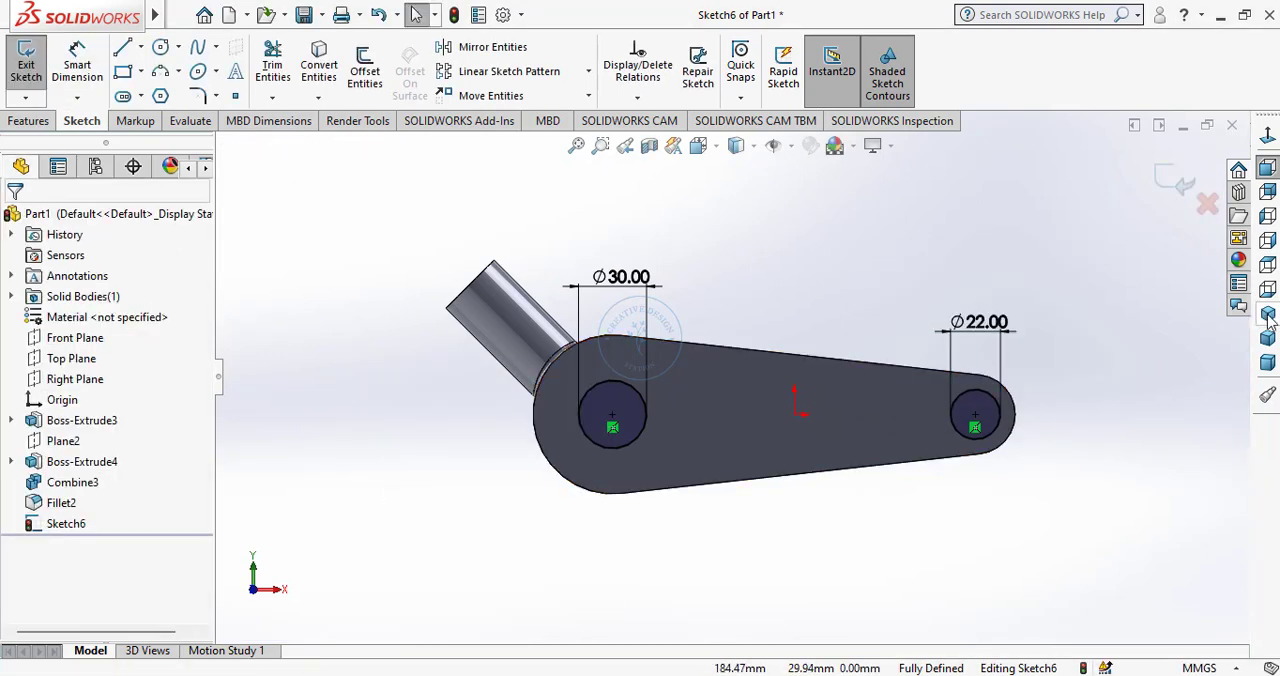
Cut-extrude the 30 mm and 22 mm circles Through All to make holes across the tapered body.
{"action": "left_click", "coordinate": [1267, 315]}
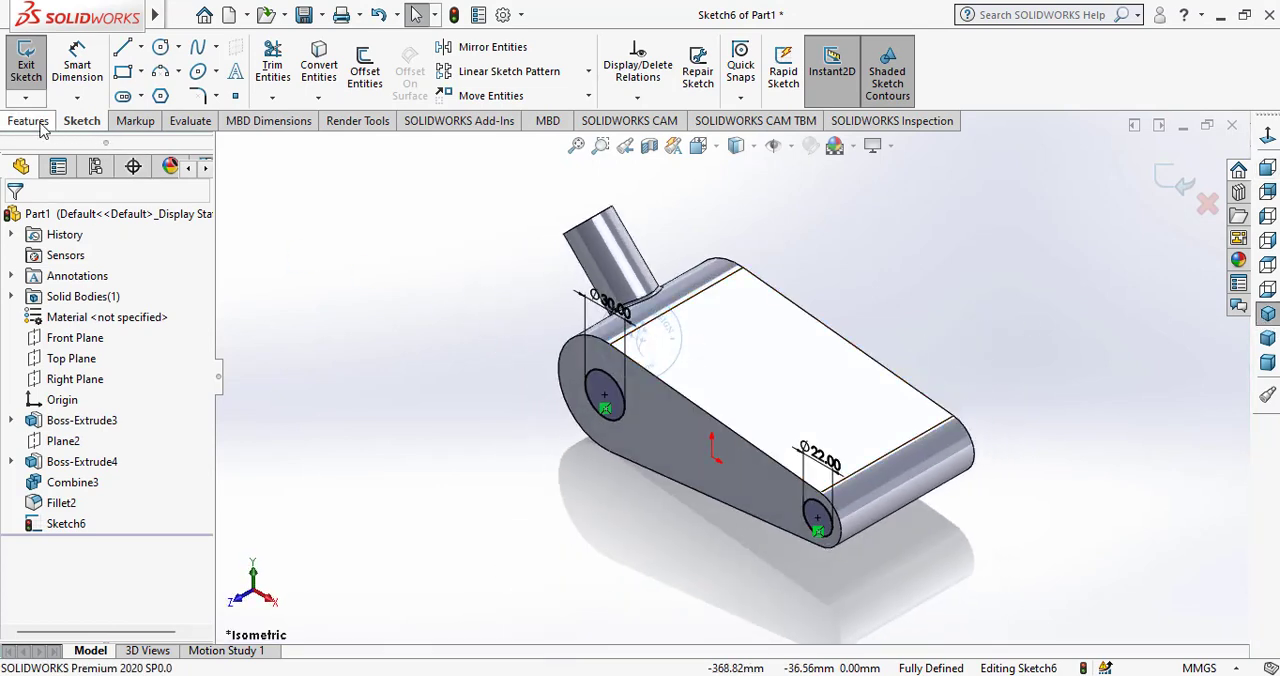
{"action": "left_click", "coordinate": [38, 121]}
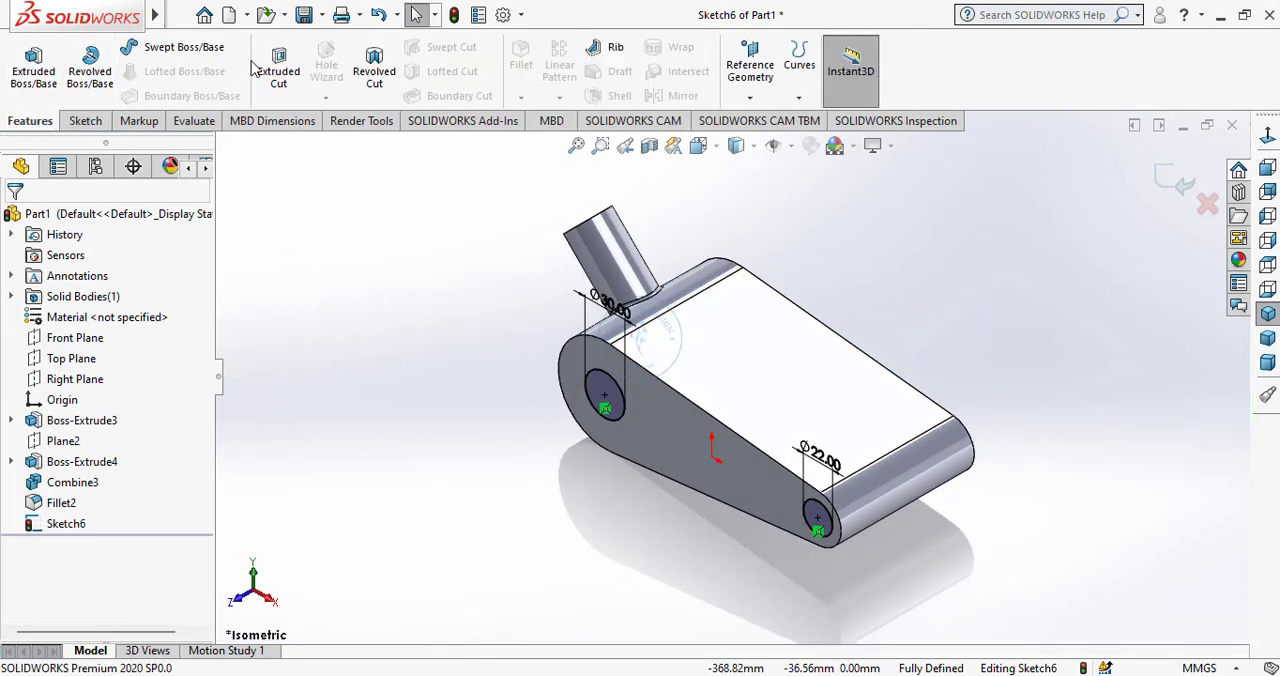
{"action": "left_click", "coordinate": [278, 70]}
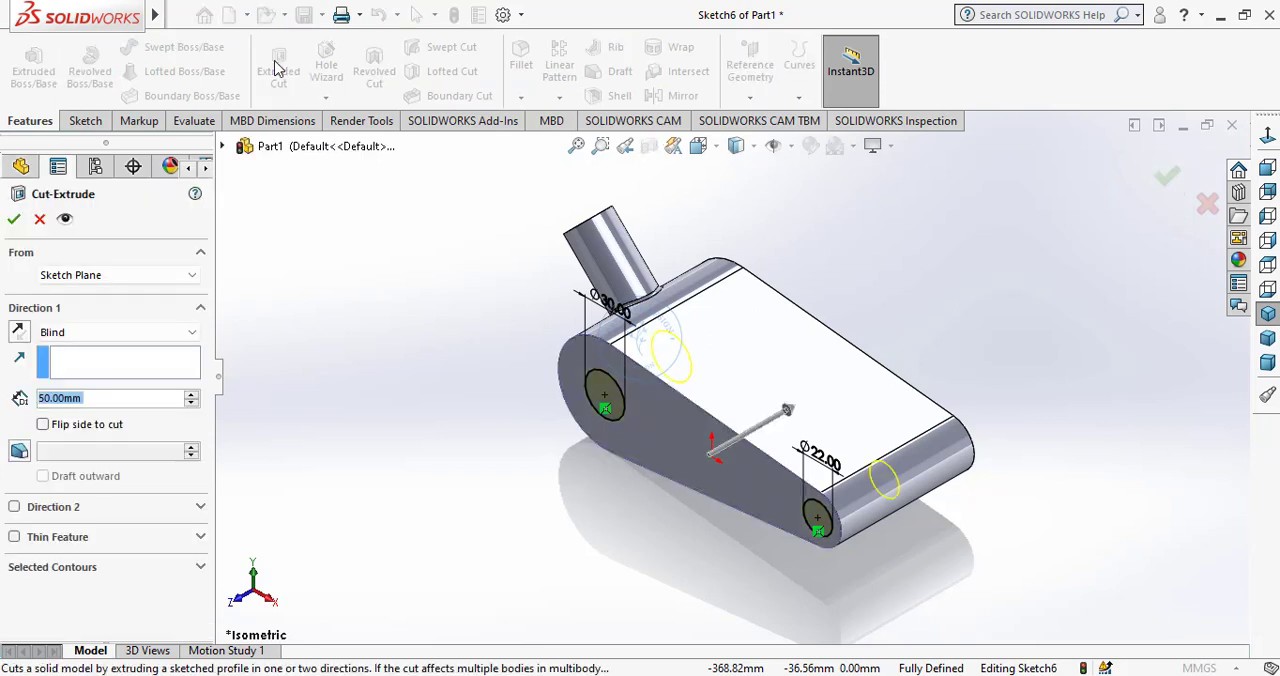
{"action": "left_click", "coordinate": [95, 332]}
{"action": "left_click", "coordinate": [86, 360]}
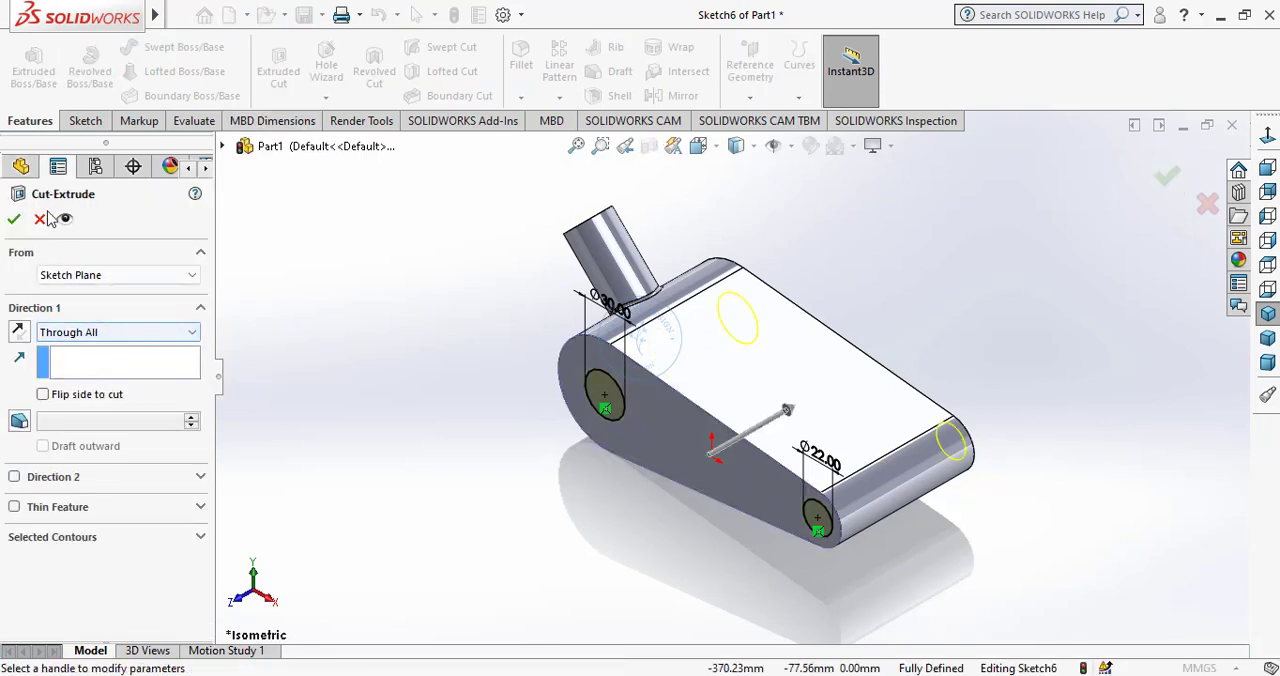
{"action": "left_click", "coordinate": [13, 221]}
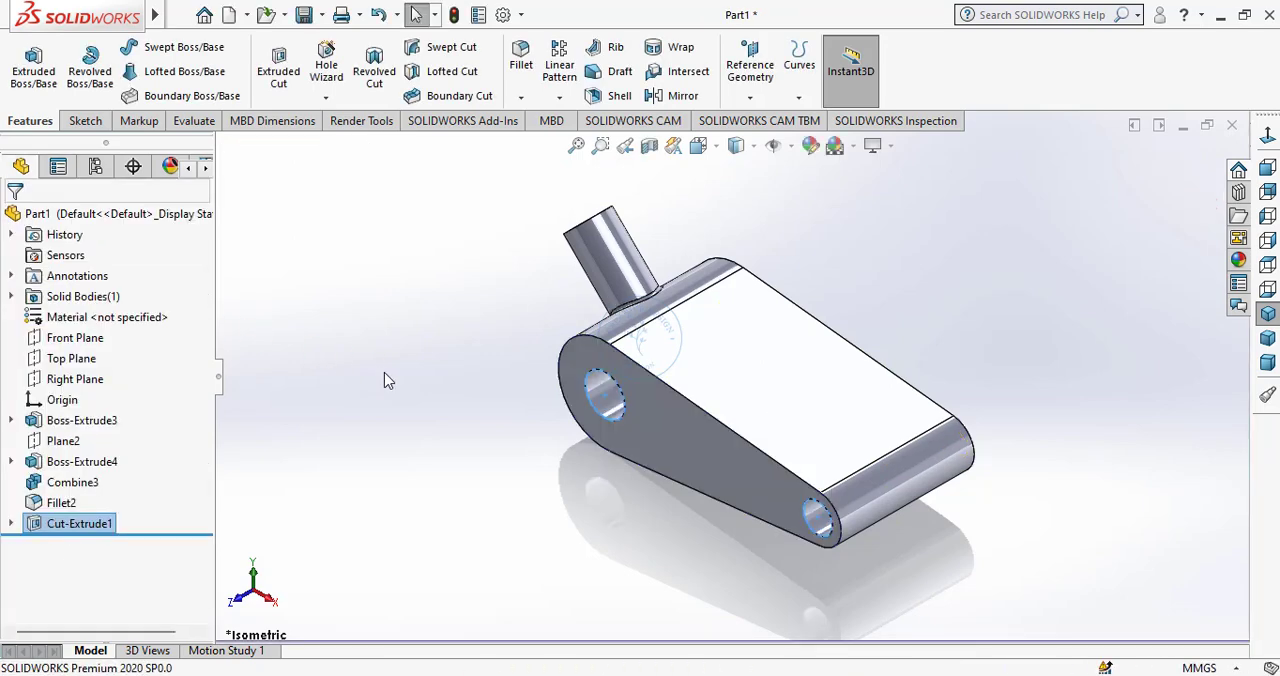
Sketch a circle of about 38.7 mm diameter on the tapered body's front face, centred on the larger hole.
{"action": "left_click", "coordinate": [651, 414]}
{"action": "left_click", "coordinate": [729, 354]}
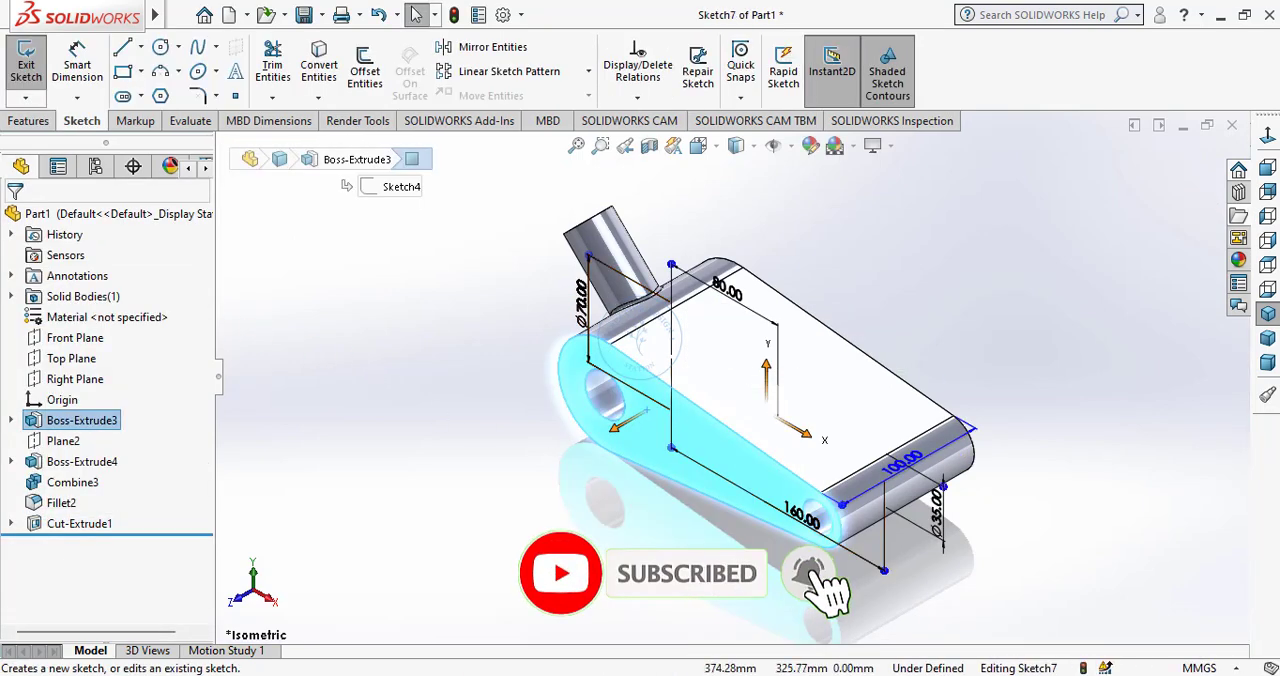
{"action": "left_click", "coordinate": [1267, 167]}
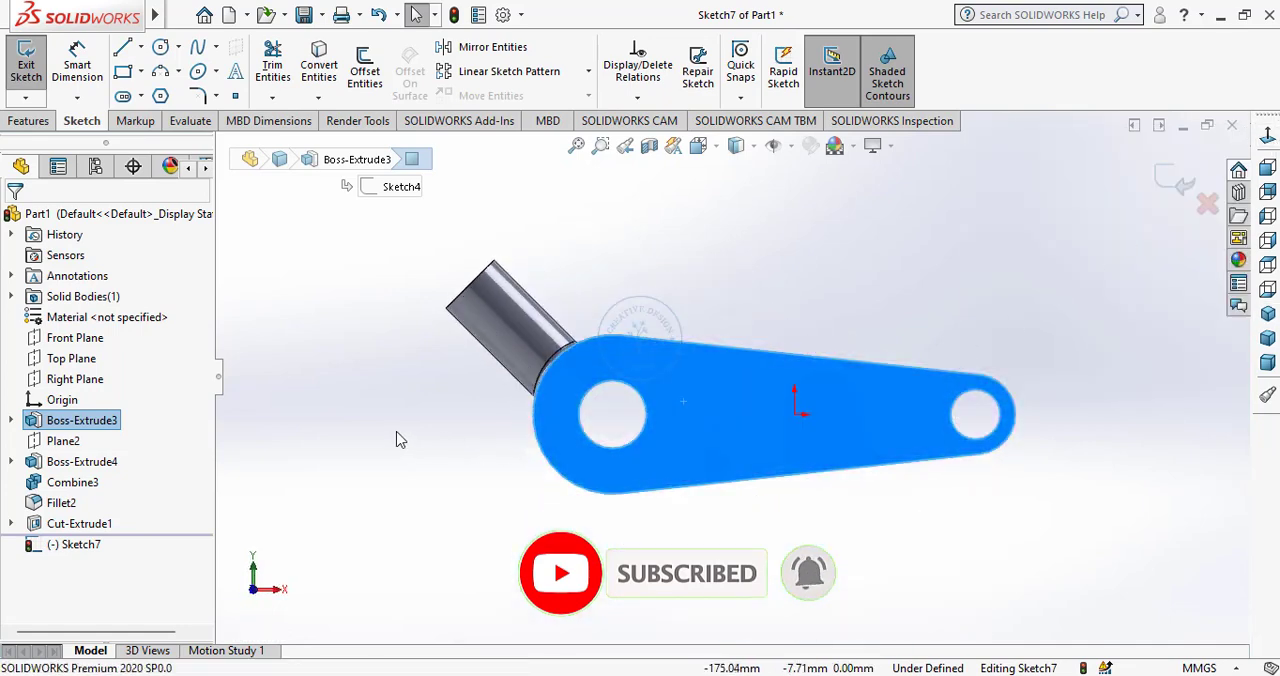
{"action": "left_click", "coordinate": [162, 48]}
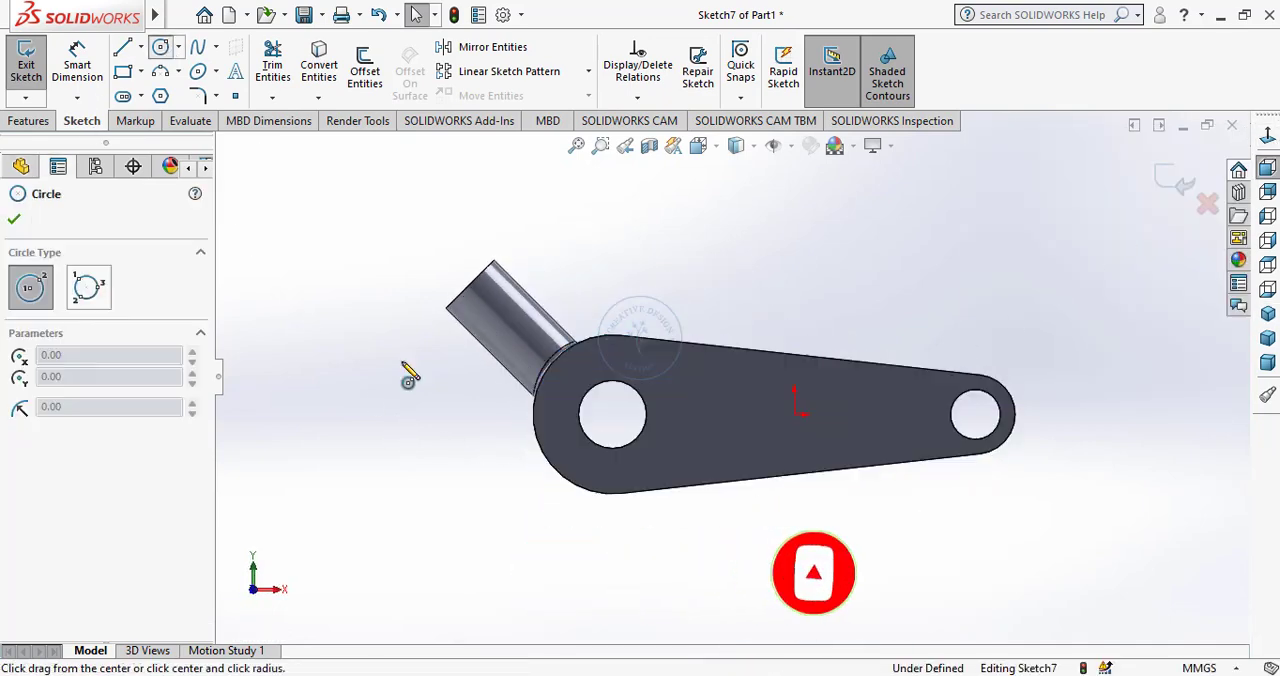
{"action": "left_click", "coordinate": [613, 415]}
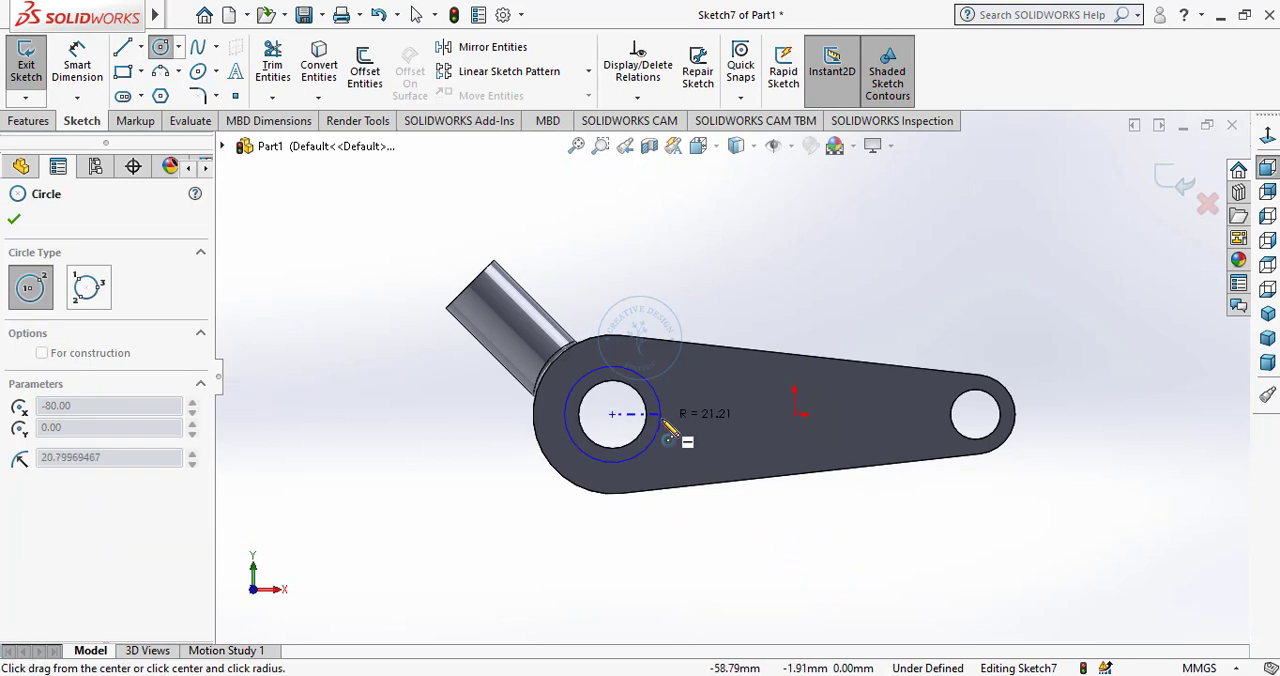
{"action": "left_click", "coordinate": [664, 432]}
{"action": "right_click", "coordinate": [700, 428]}
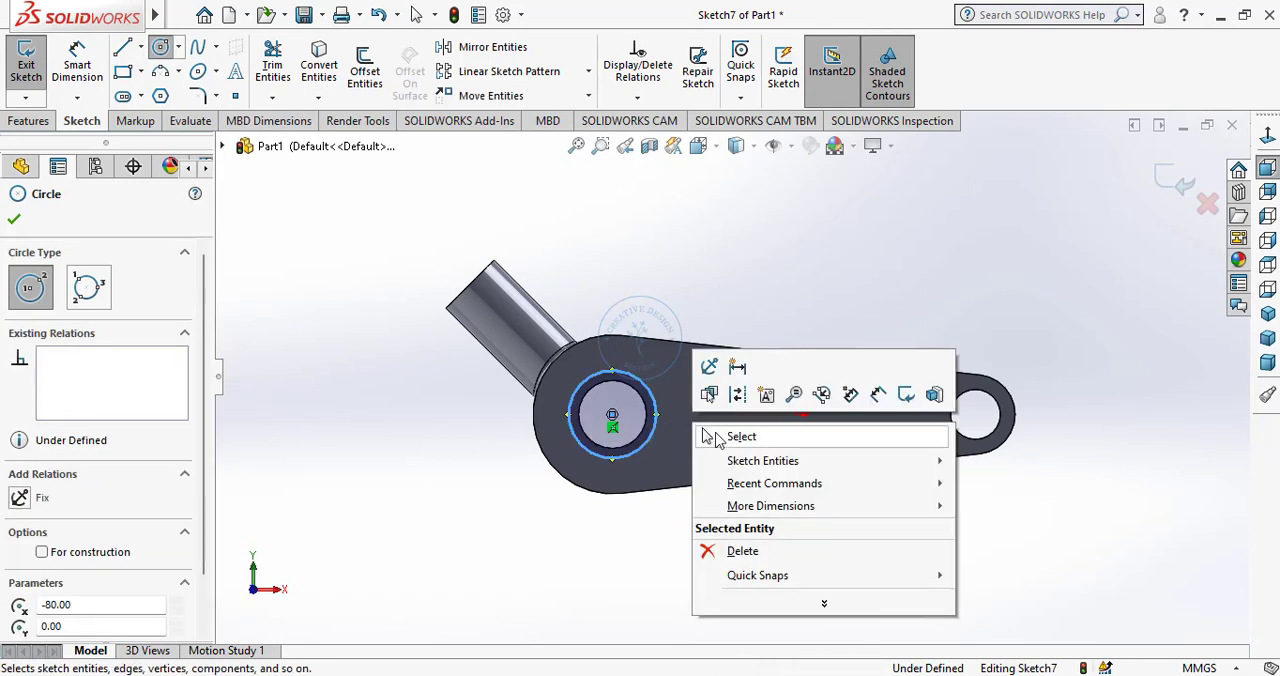
{"action": "left_click", "coordinate": [733, 437]}
Dimension the diameter of the new circle around the larger hole and set it to 38 mm.
{"action": "left_click", "coordinate": [80, 78]}
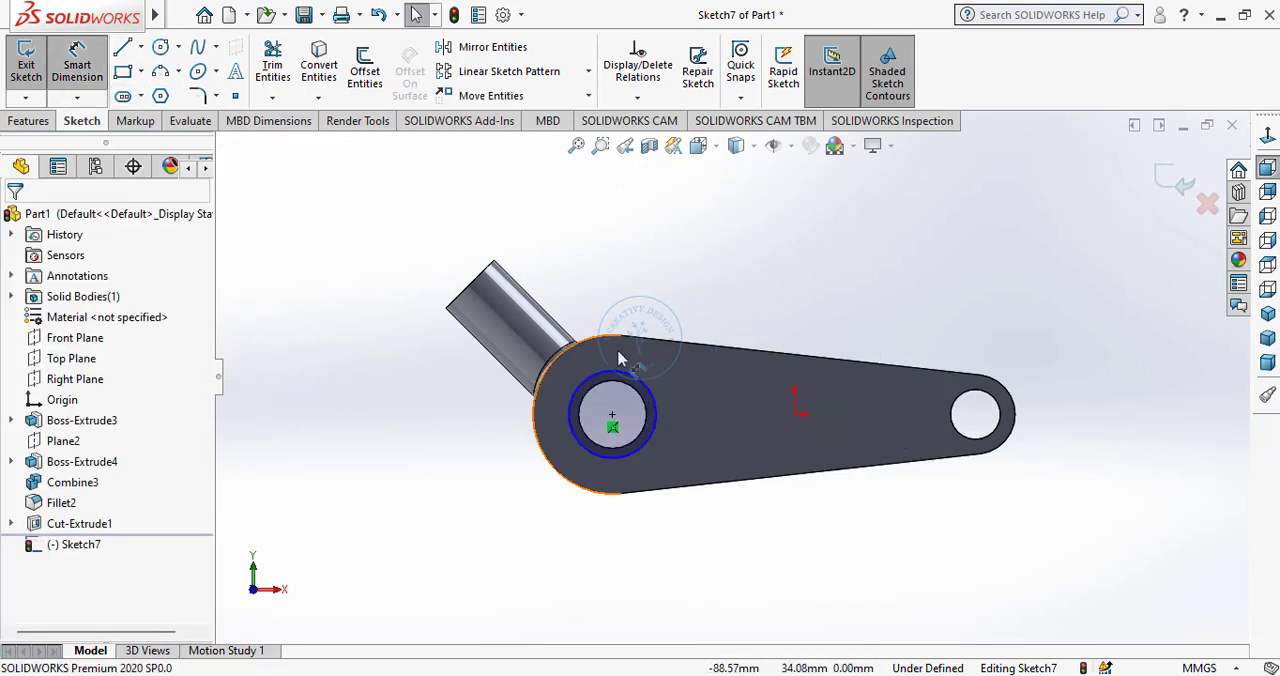
{"action": "left_click", "coordinate": [630, 376]}
{"action": "left_click", "coordinate": [613, 311]}
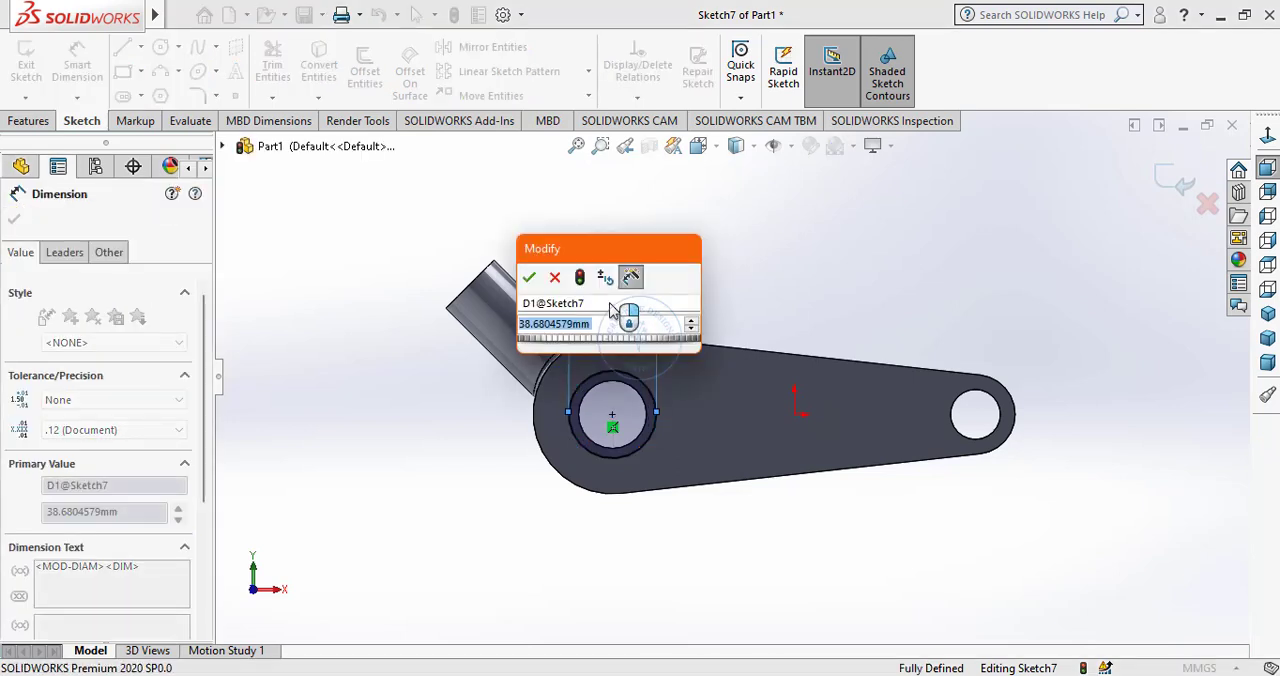
{"action": "type", "text": "38"}
{"action": "key", "text": "Return"}
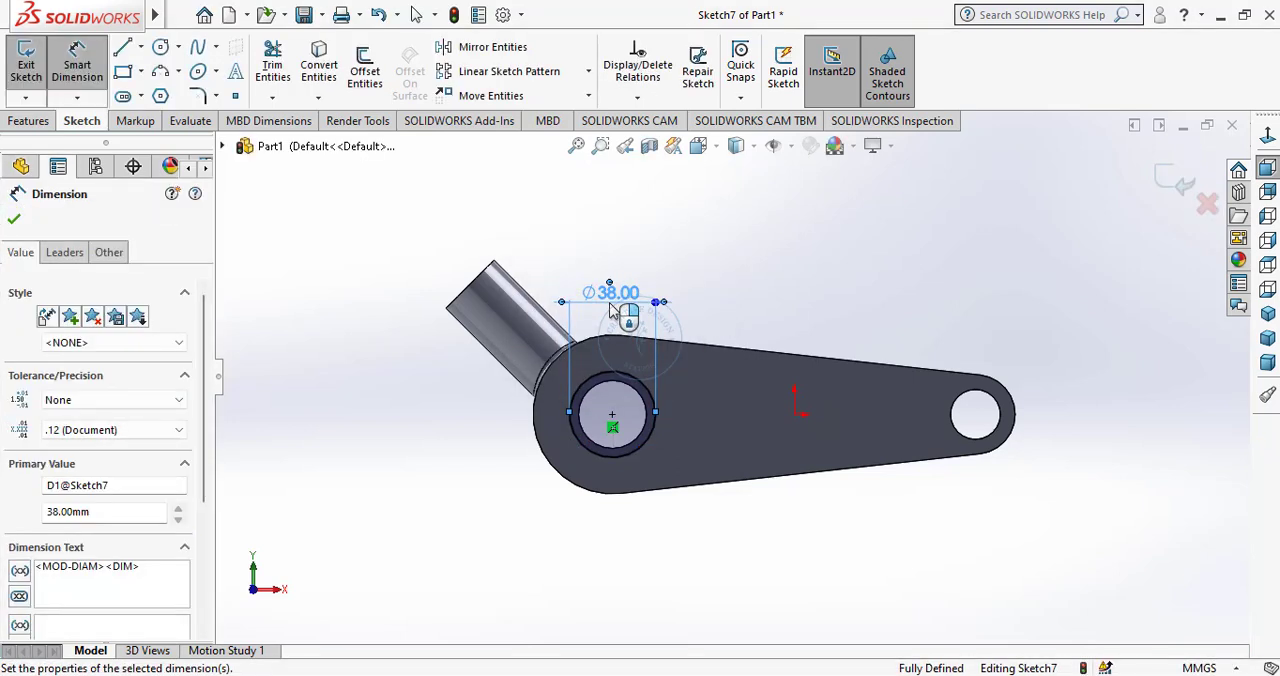
{"action": "right_click", "coordinate": [388, 399]}
{"action": "left_click", "coordinate": [428, 448]}
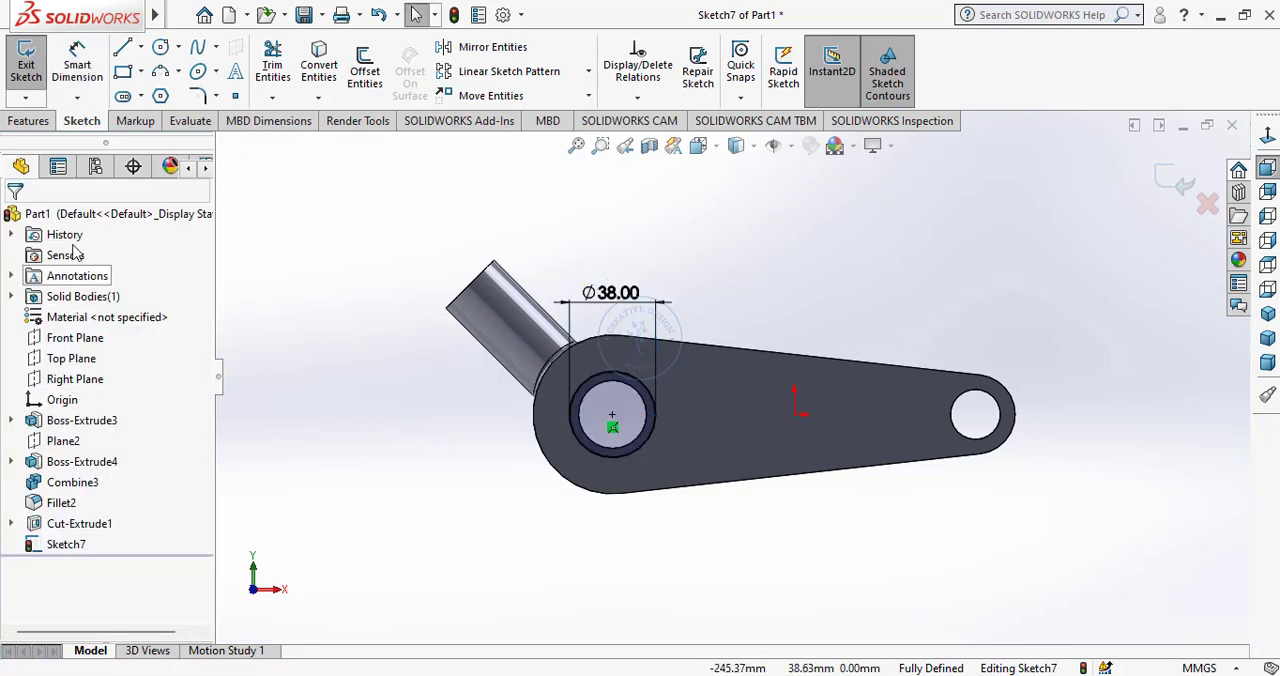
Cut-extrude the 38 mm circle with a Blind depth of 10 mm to counterbore the larger hole.
{"action": "left_click", "coordinate": [28, 120]}
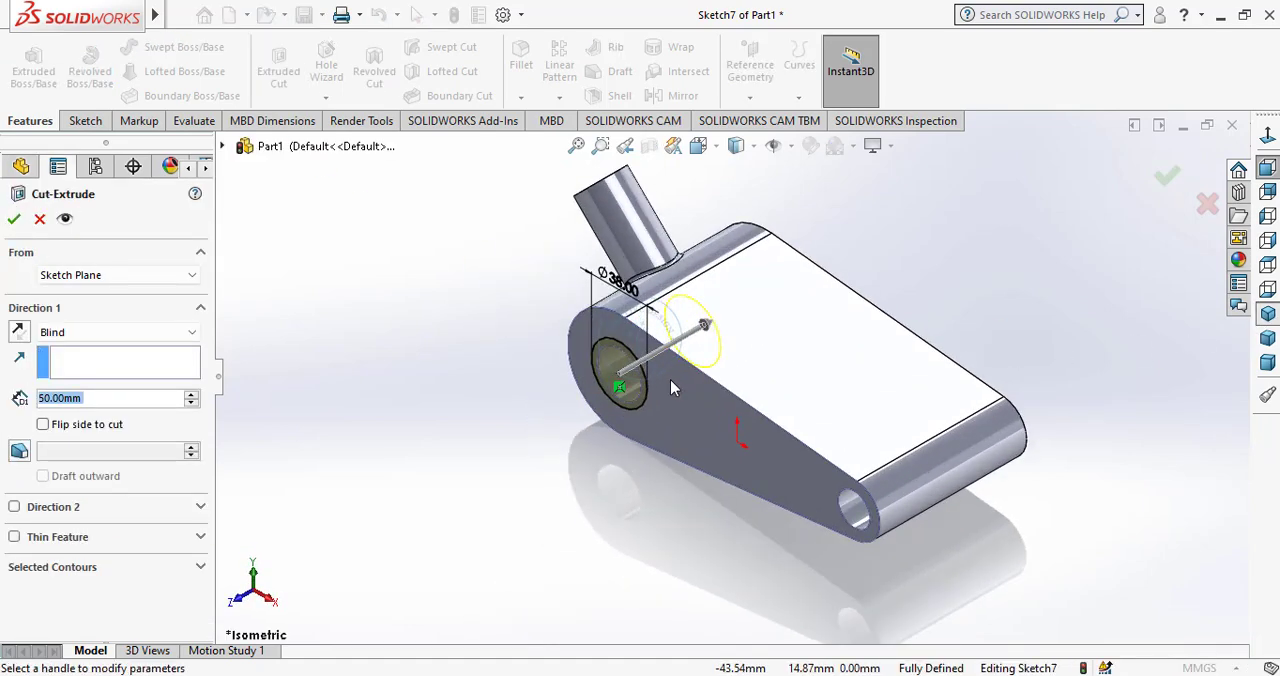
{"action": "scroll", "coordinate": [671, 381], "scroll_direction": "down", "scroll_amount": 3}
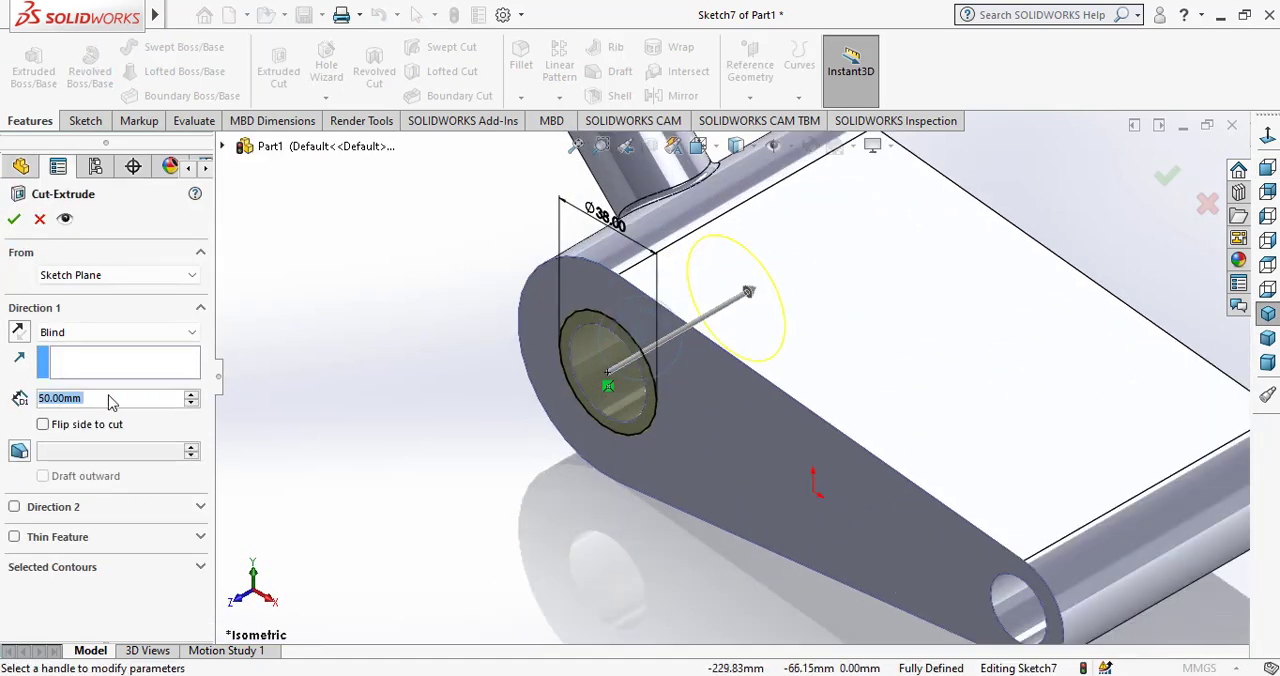
{"action": "type", "text": "10"}
{"action": "key", "text": "Return"}
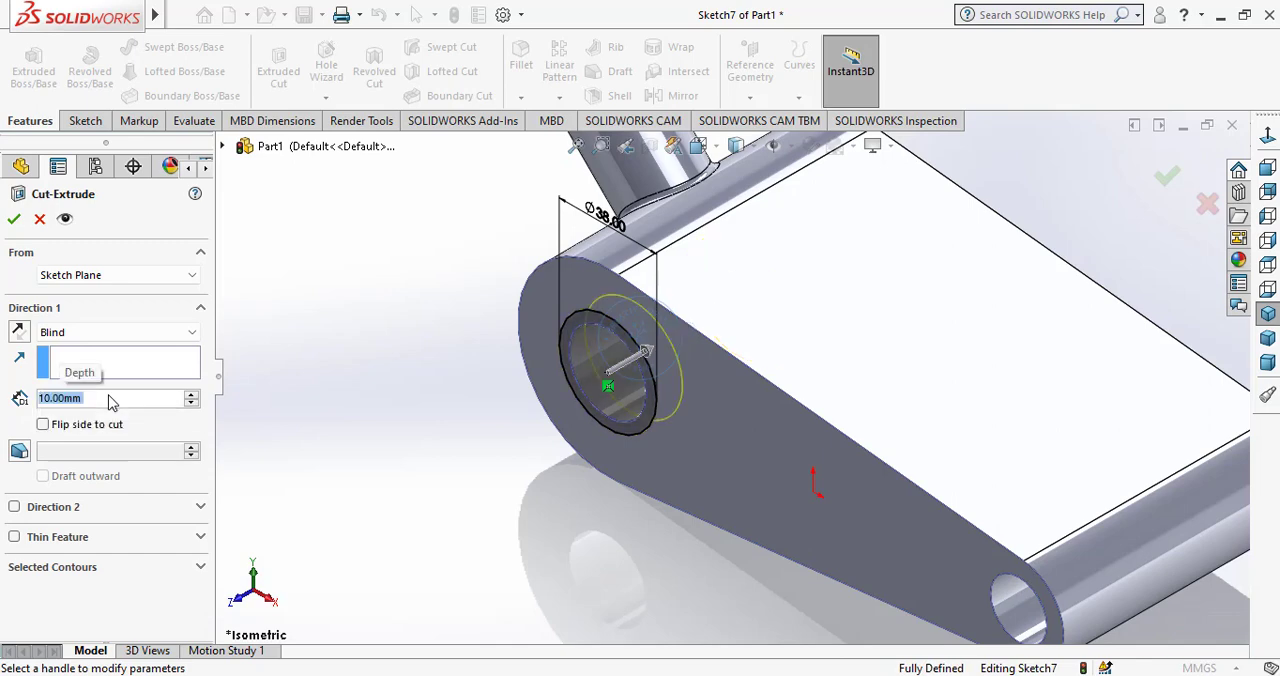
{"action": "left_click", "coordinate": [14, 221]}
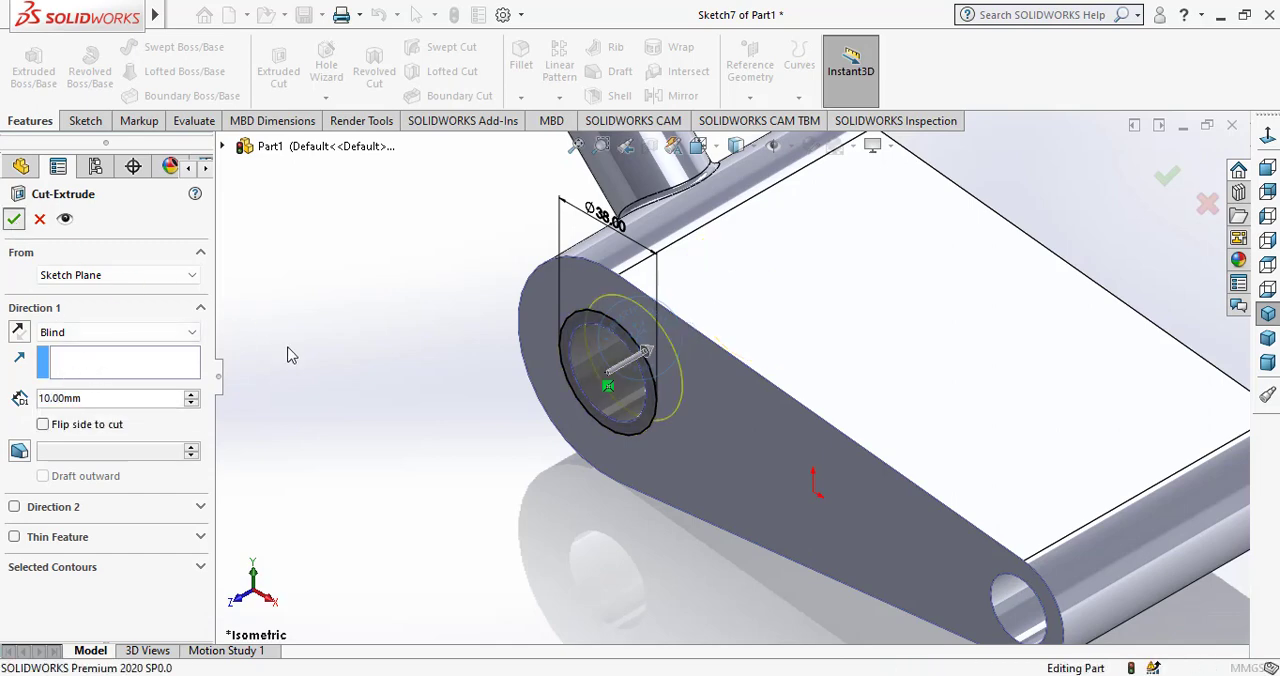
{"action": "key", "text": "f"}
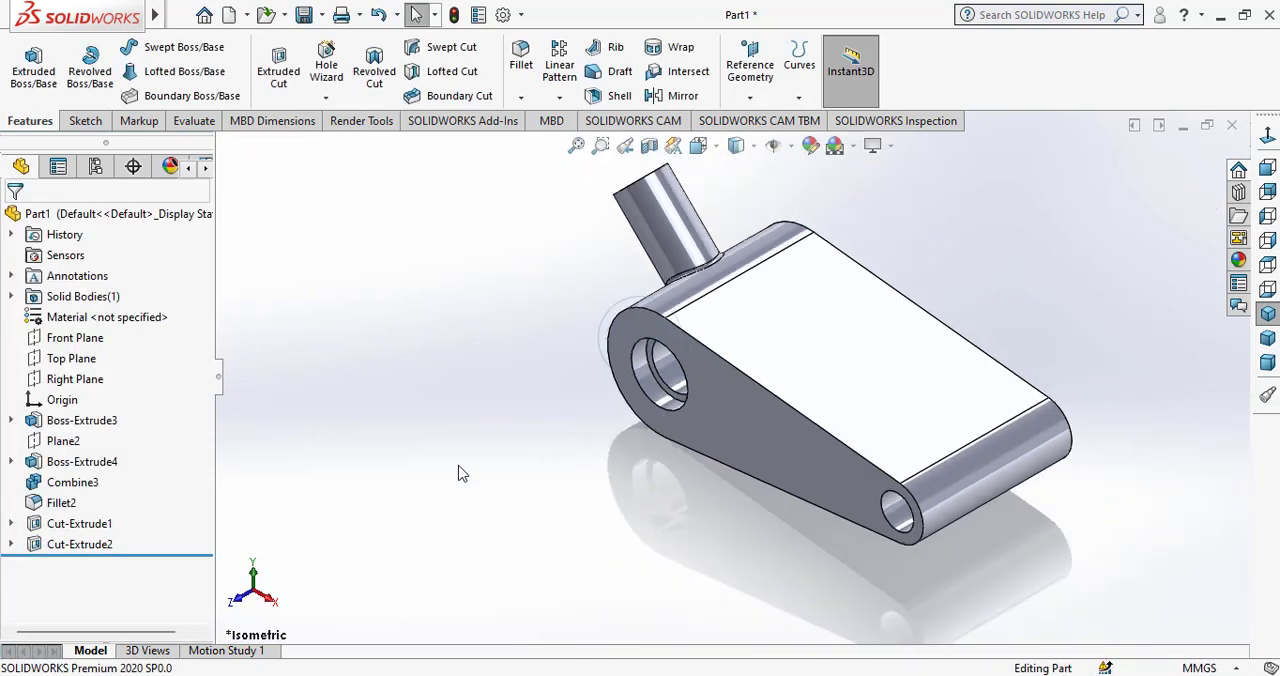
Mirror the 10 mm deep counterbore cut about the Front Plane onto the opposite side of the body.
{"action": "left_click", "coordinate": [559, 97]}
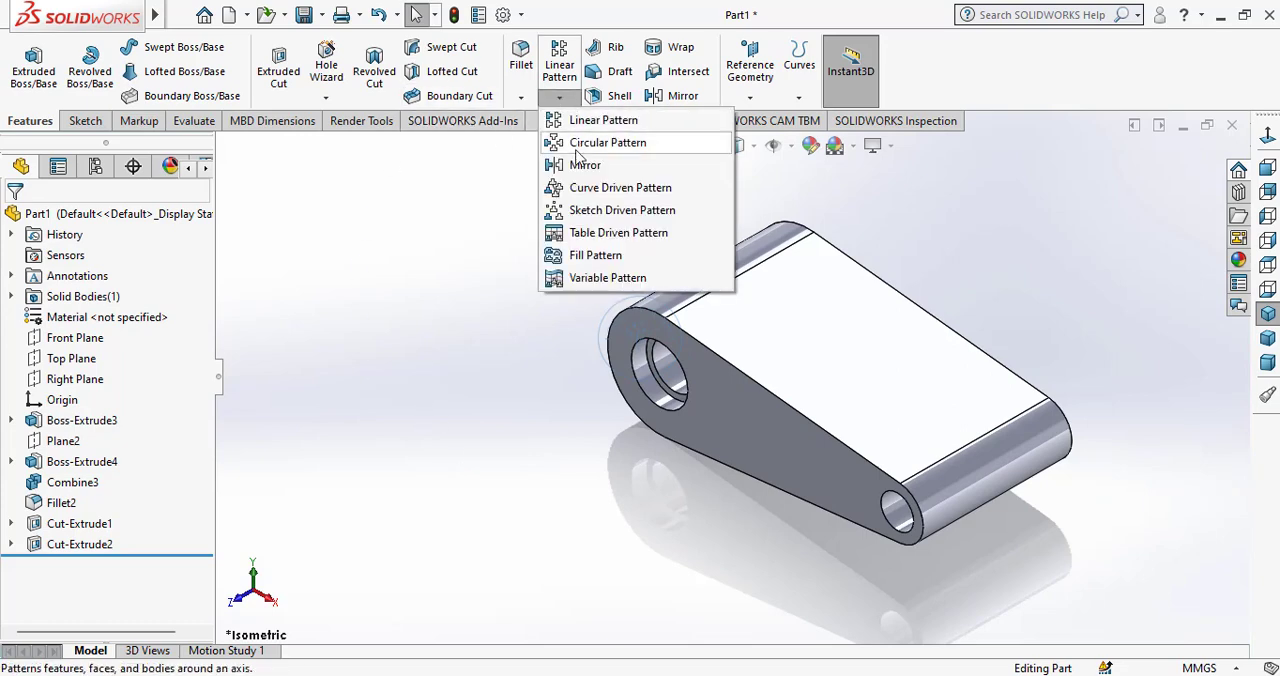
{"action": "left_click", "coordinate": [582, 166]}
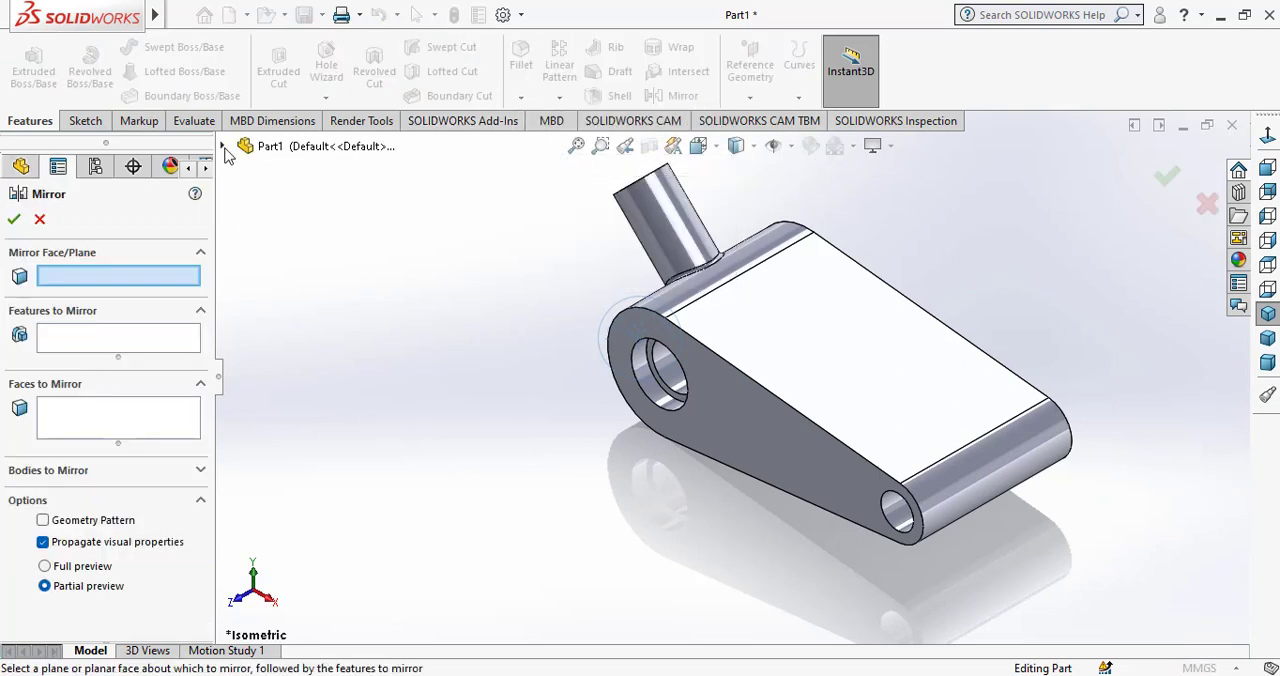
{"action": "left_click", "coordinate": [223, 148]}
{"action": "left_click", "coordinate": [306, 272]}
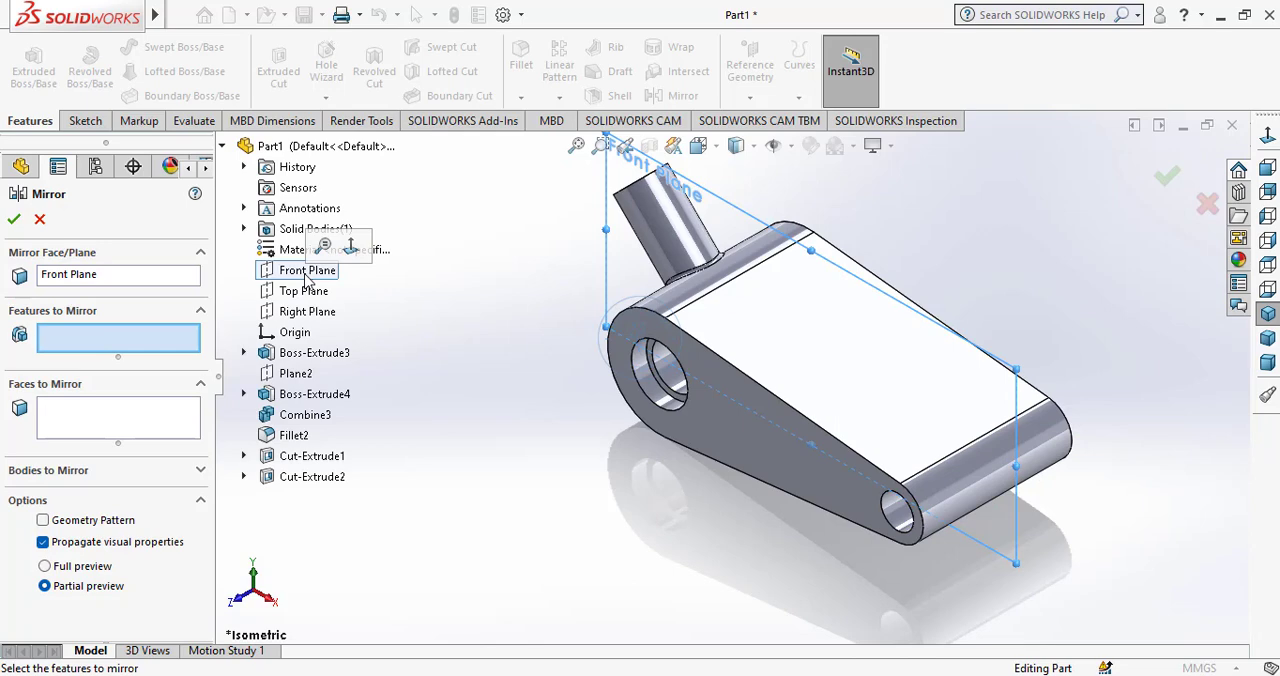
{"action": "left_click", "coordinate": [318, 477]}
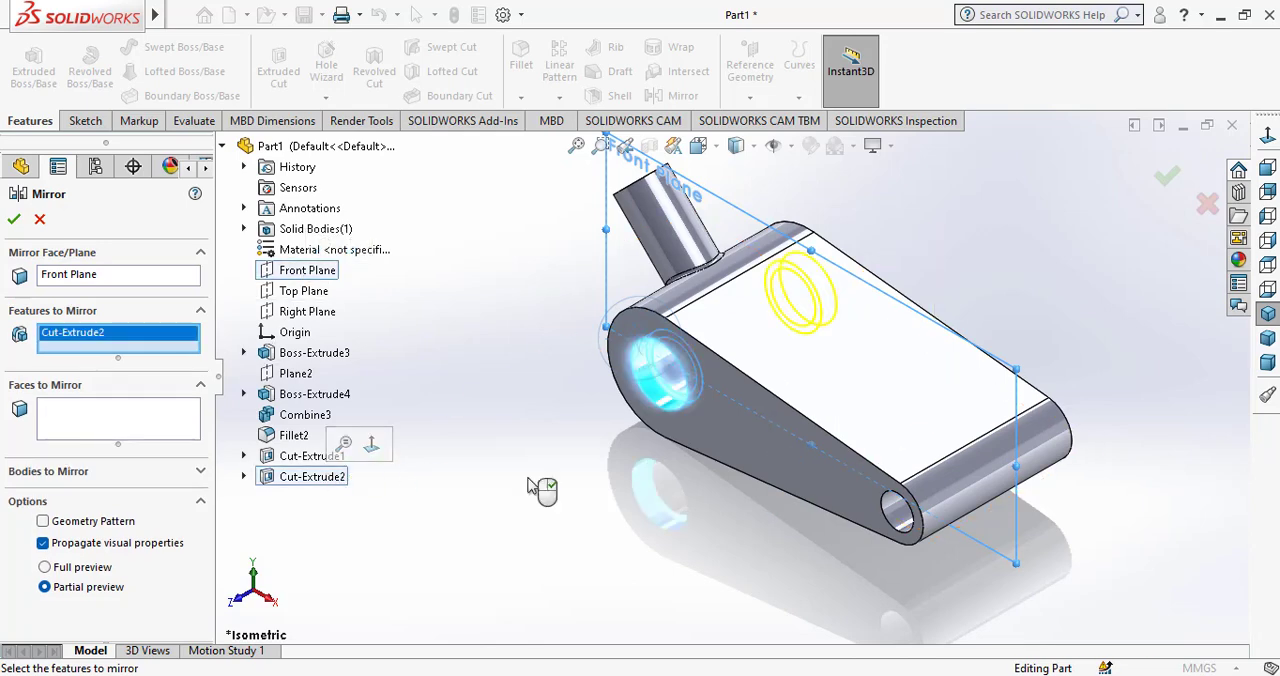
{"action": "middle_click_drag", "start_coordinate": [562, 461], "coordinate": [430, 500]}
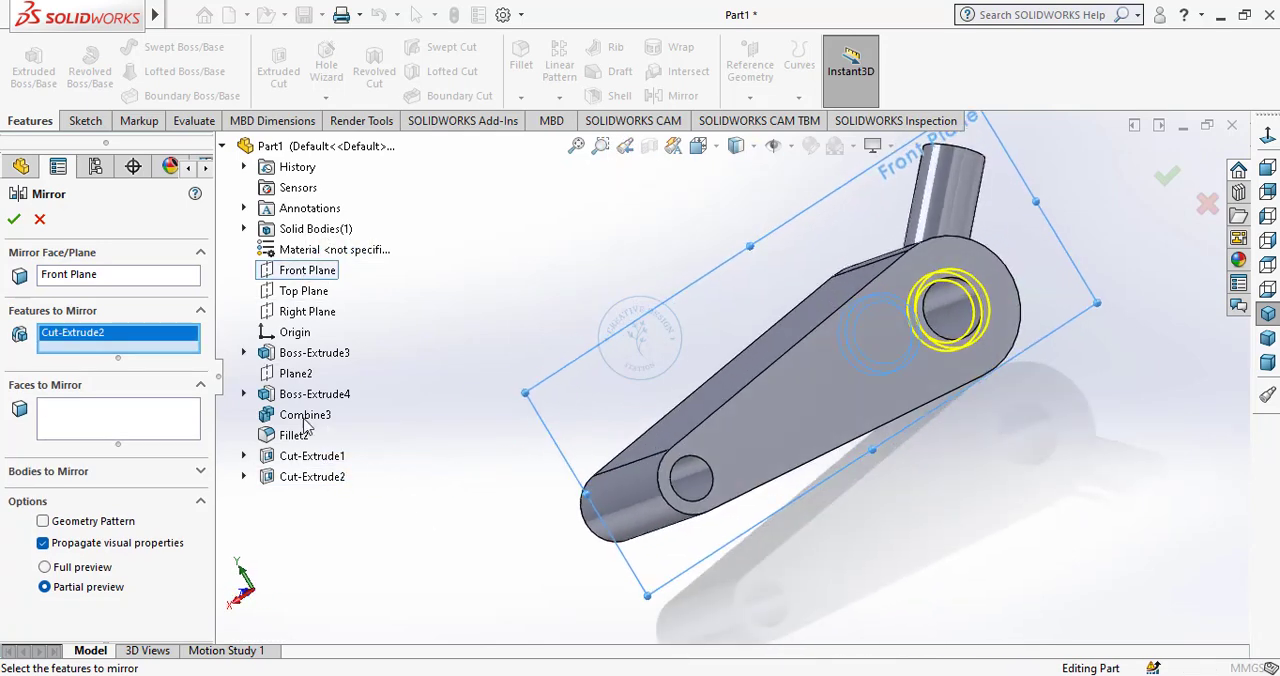
{"action": "left_click", "coordinate": [15, 220]}
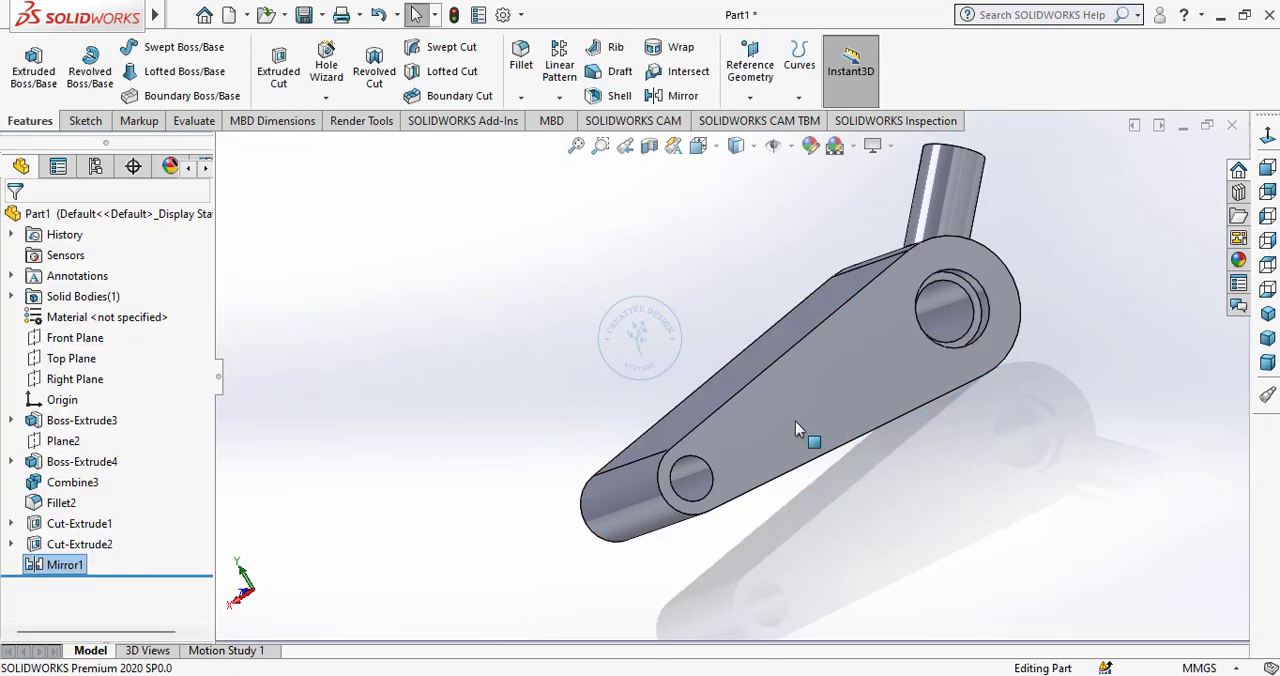
Sketch a corner rectangle about 38 mm wide on the Top Plane, running from within the body past its smaller rounded end.
{"action": "middle_click_drag", "start_coordinate": [690, 370], "coordinate": [810, 360]}
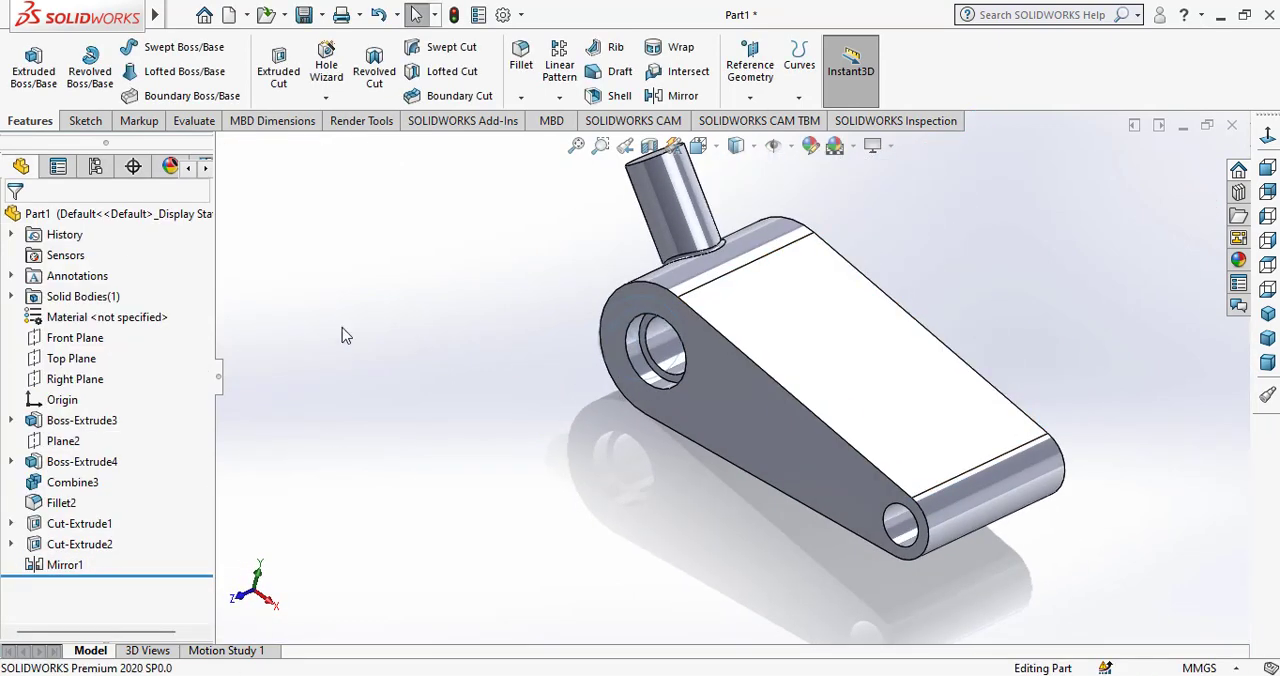
{"action": "left_click", "coordinate": [85, 368]}
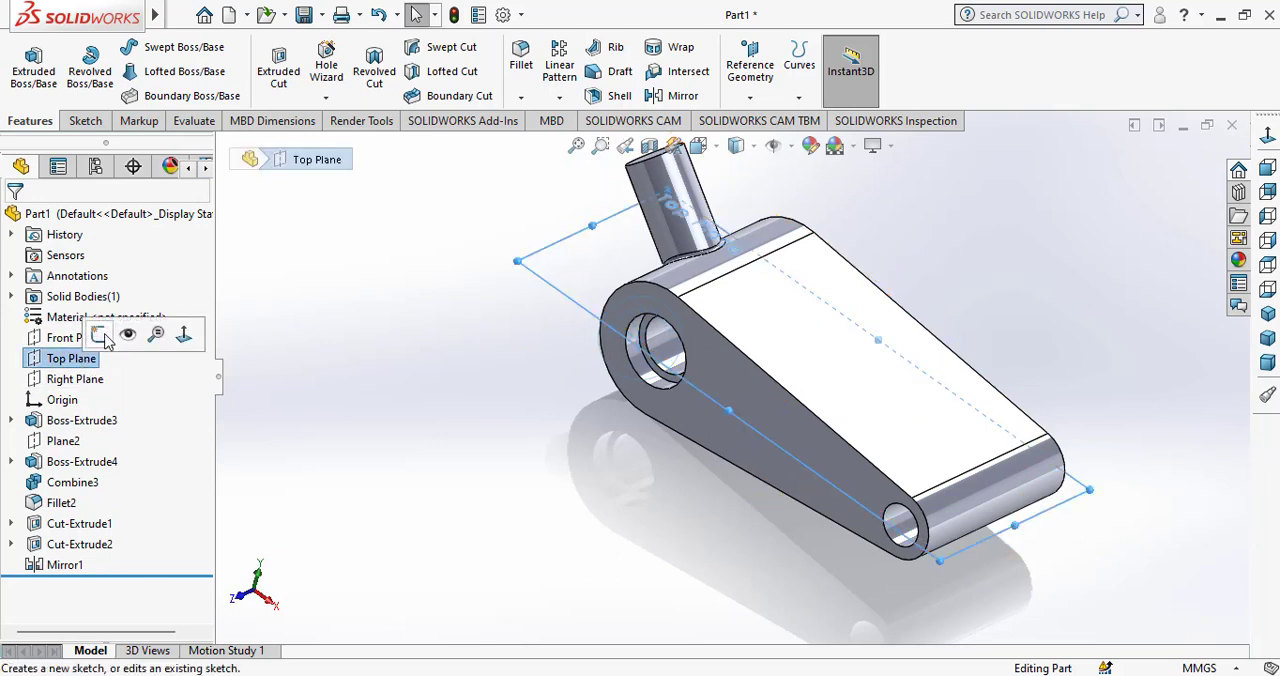
{"action": "left_click", "coordinate": [110, 340]}
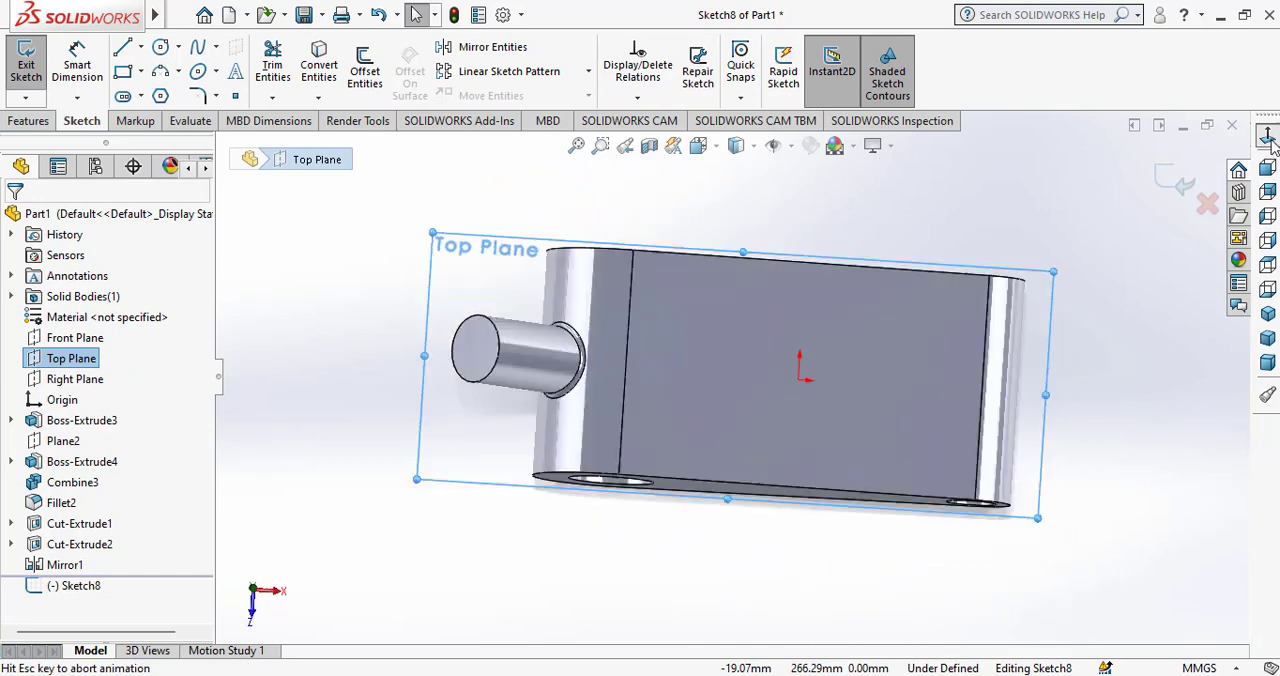
{"action": "left_click", "coordinate": [744, 221]}
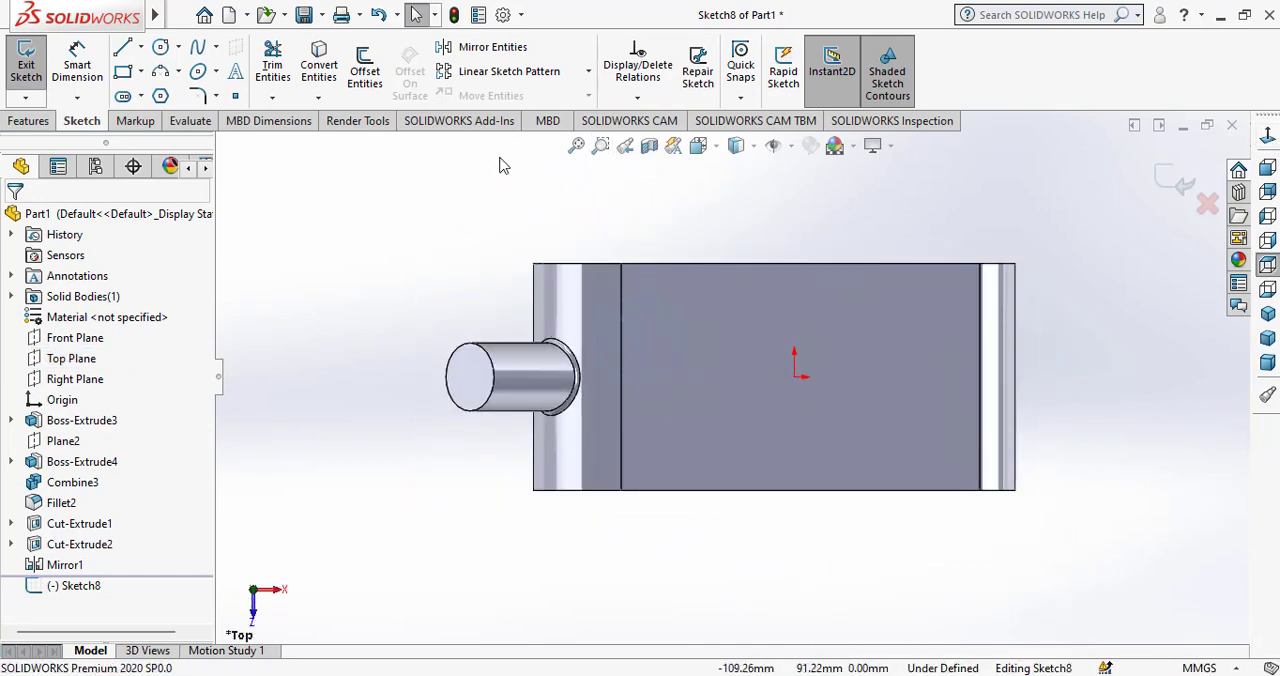
{"action": "left_click", "coordinate": [178, 71]}
{"action": "left_click", "coordinate": [140, 71]}
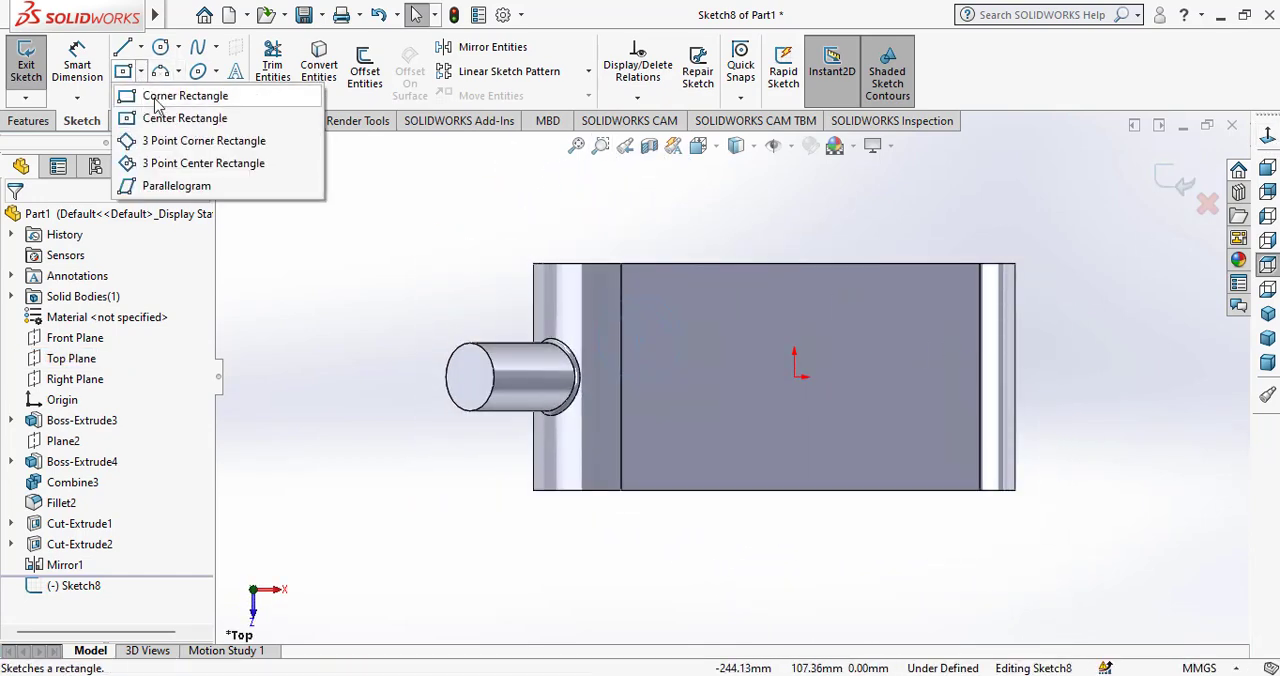
{"action": "left_click", "coordinate": [180, 94]}
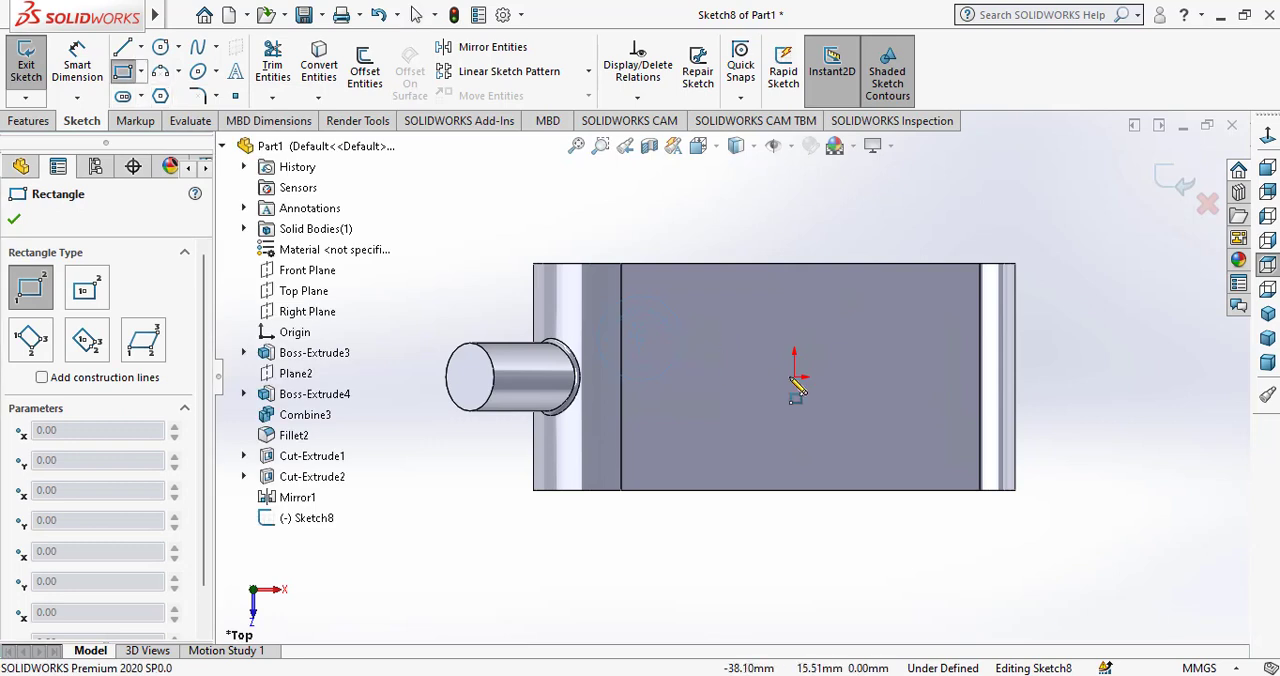
{"action": "left_click", "coordinate": [681, 330]}
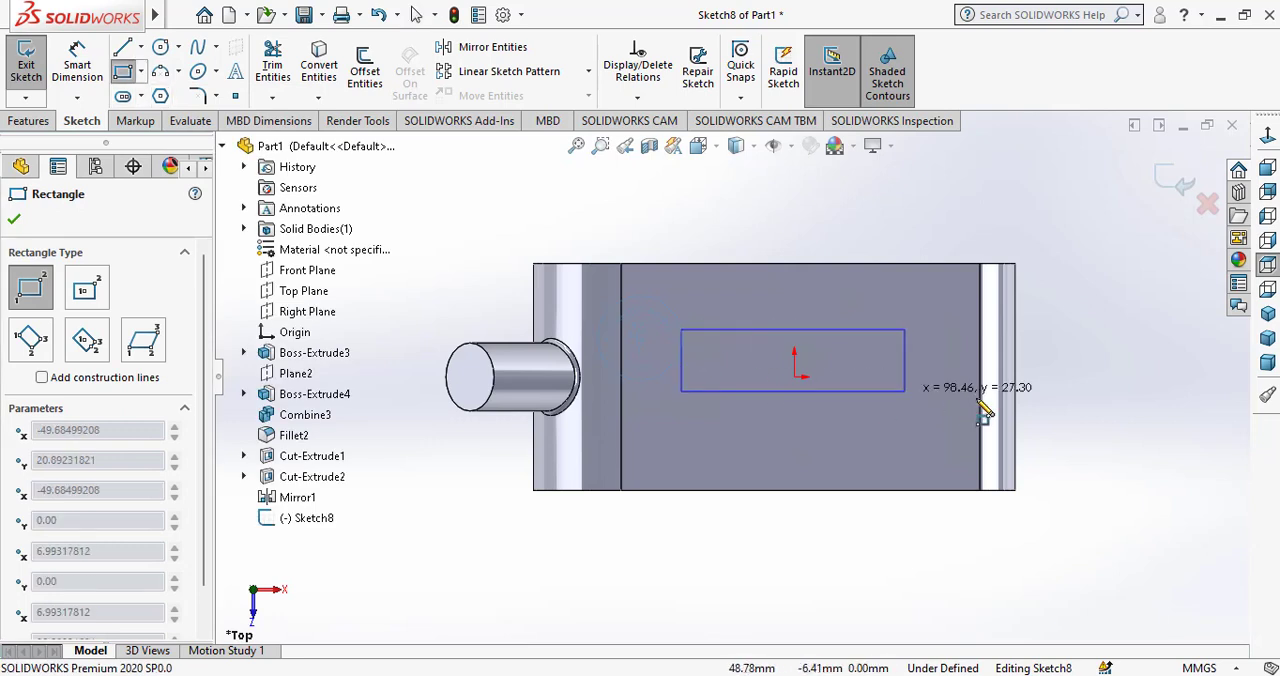
{"action": "left_click", "coordinate": [1046, 416]}
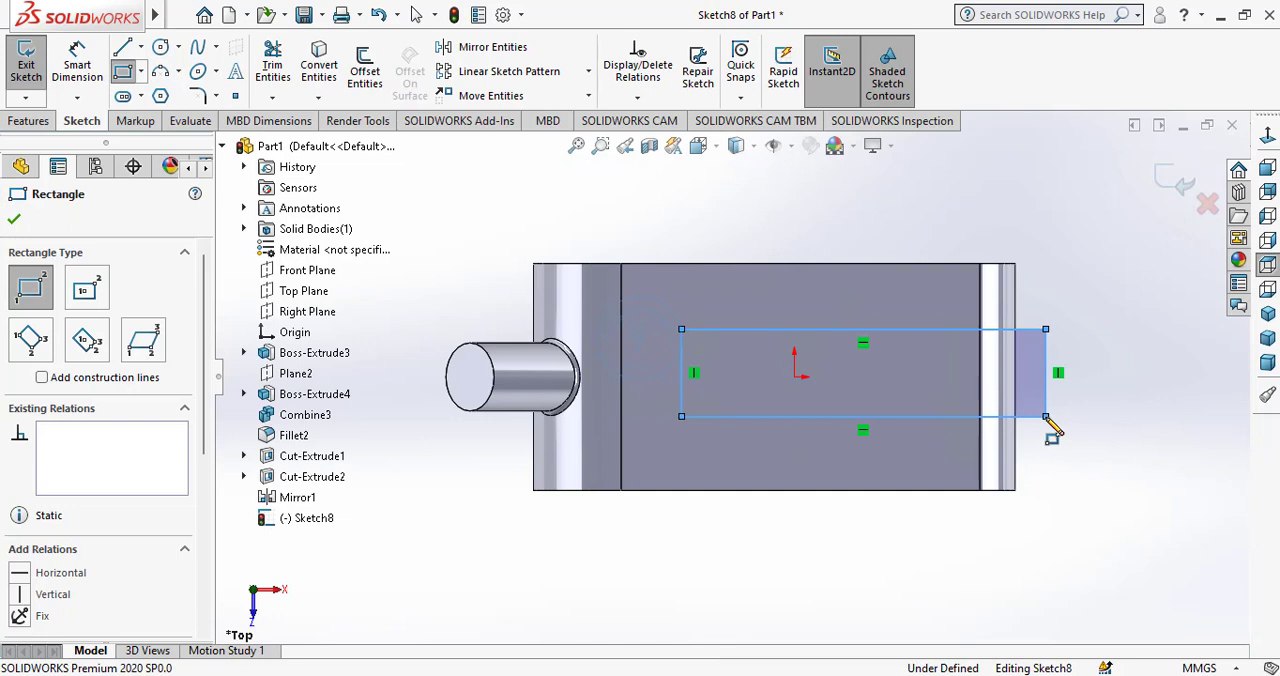
{"action": "right_click", "coordinate": [1113, 443]}
{"action": "left_click", "coordinate": [1115, 445]}
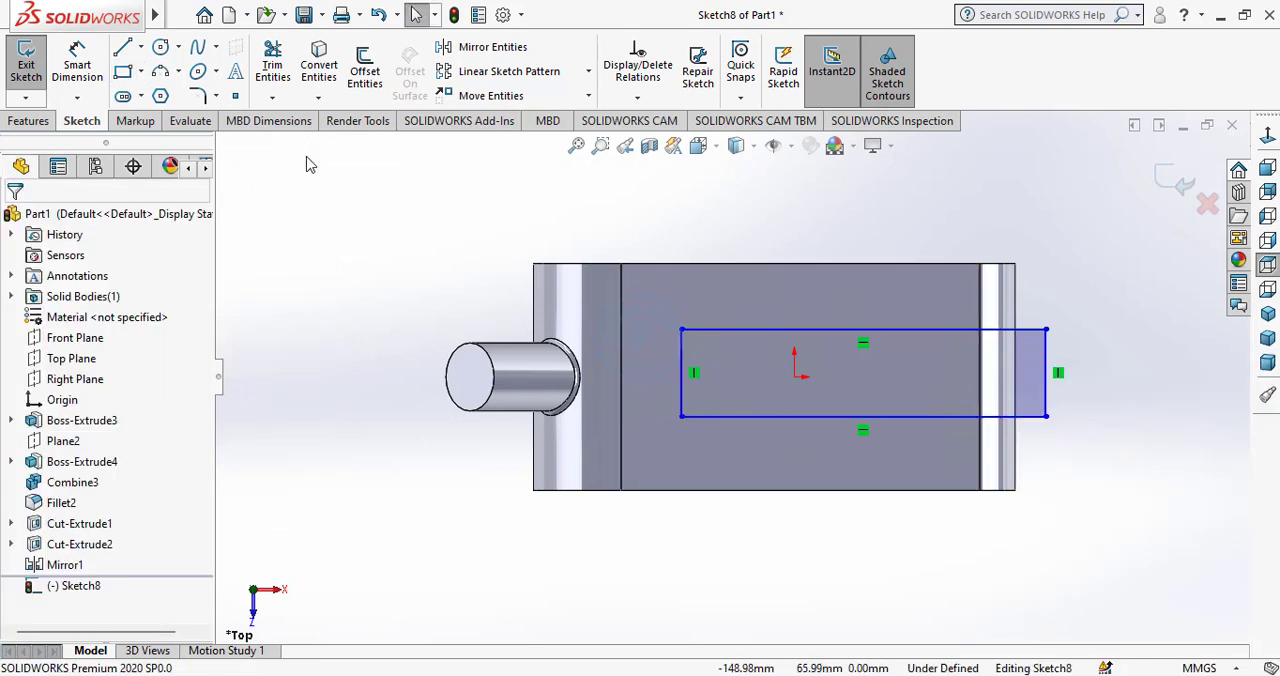
Sketch a construction line from the midpoint of the rectangle's inner short edge to the origin.
{"action": "left_click", "coordinate": [124, 47]}
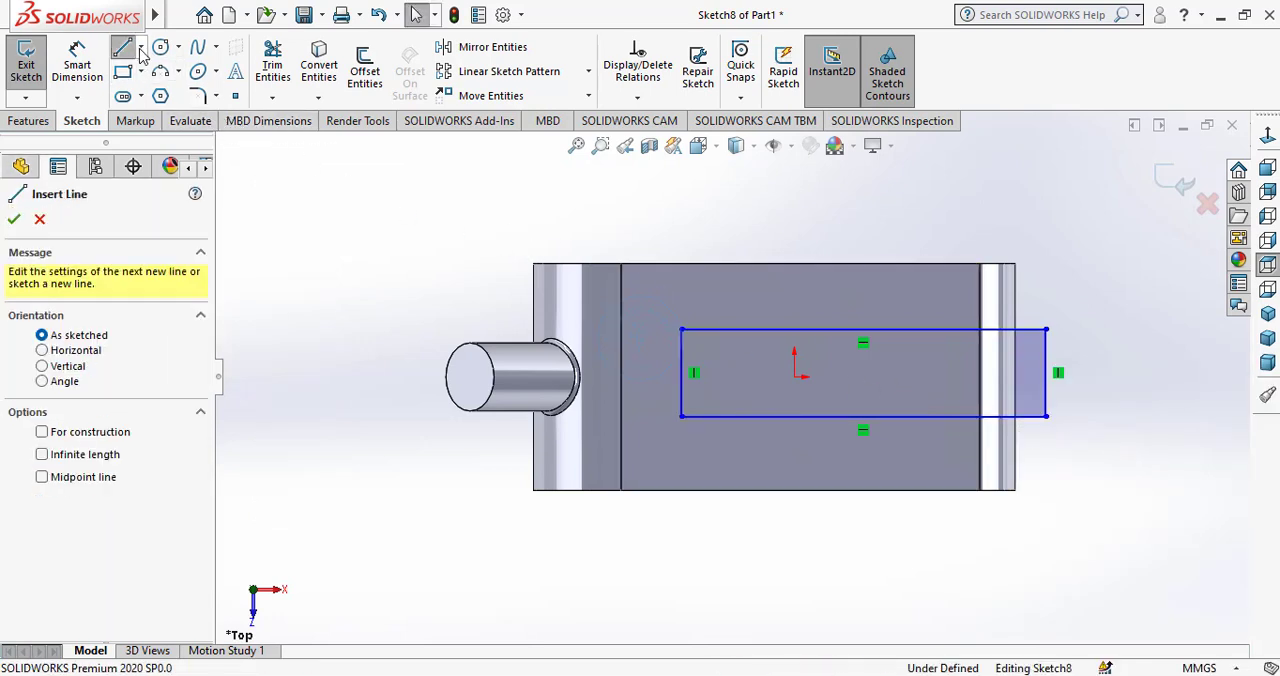
{"action": "left_click", "coordinate": [140, 47]}
{"action": "left_click", "coordinate": [189, 89]}
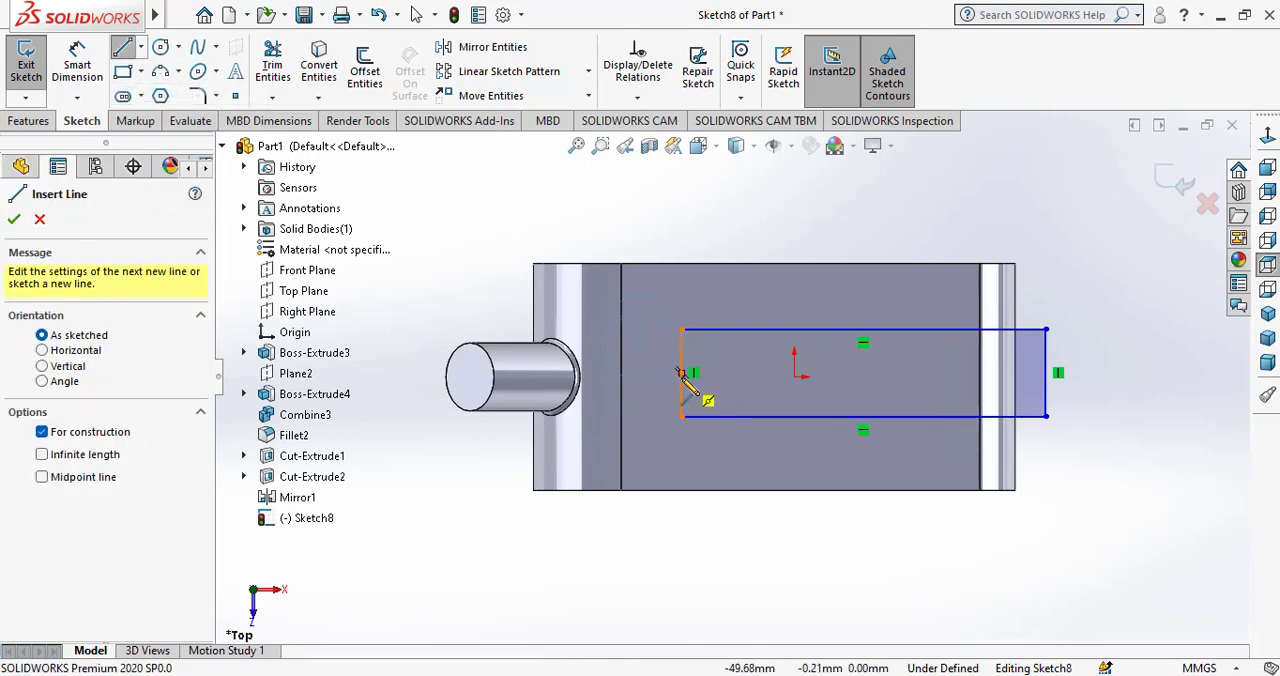
{"action": "left_click", "coordinate": [681, 374]}
{"action": "left_click", "coordinate": [795, 385]}
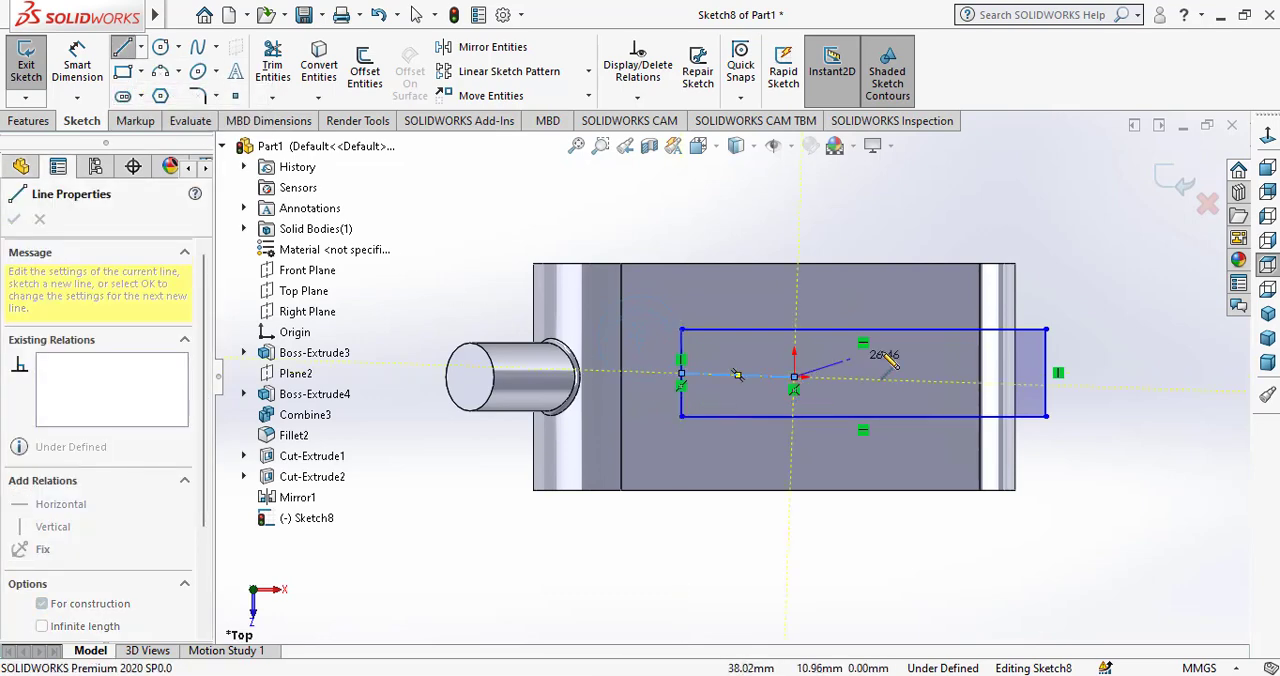
{"action": "right_click", "coordinate": [895, 360]}
{"action": "left_click", "coordinate": [925, 366]}
Add a Horizontal relation to the construction line between the rectangle's inner edge and the origin.
{"action": "left_click", "coordinate": [768, 388]}
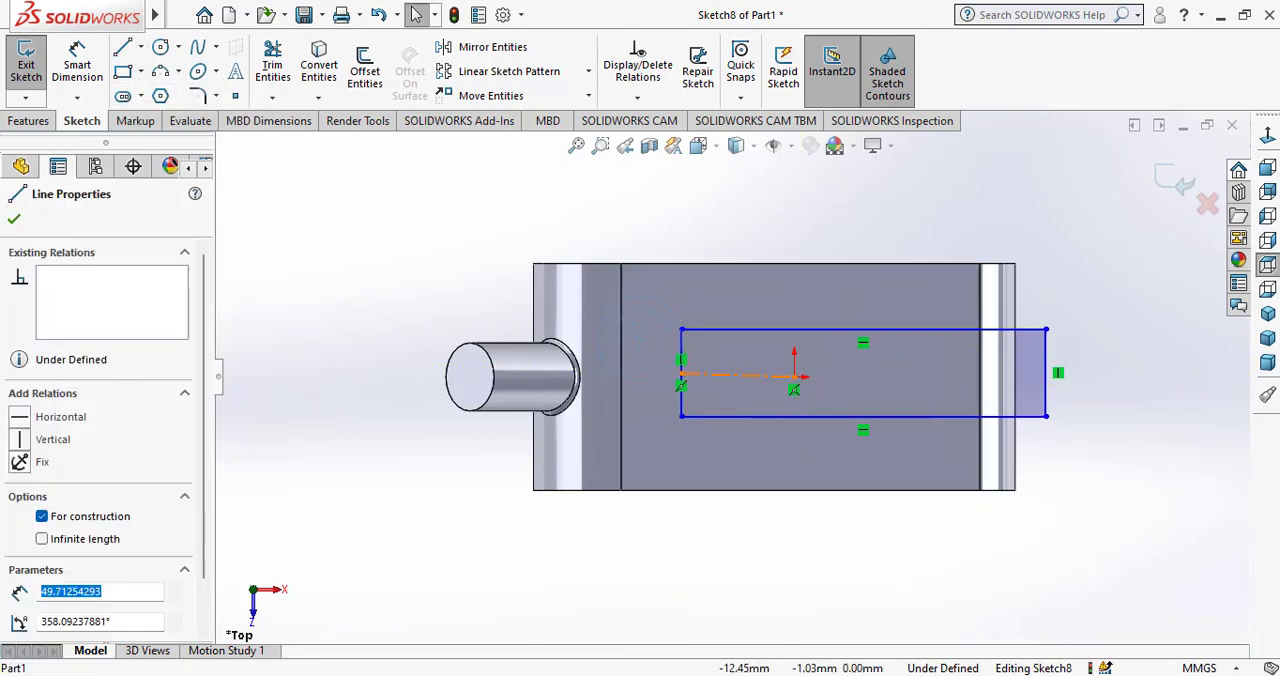
{"action": "left_click", "coordinate": [849, 323]}
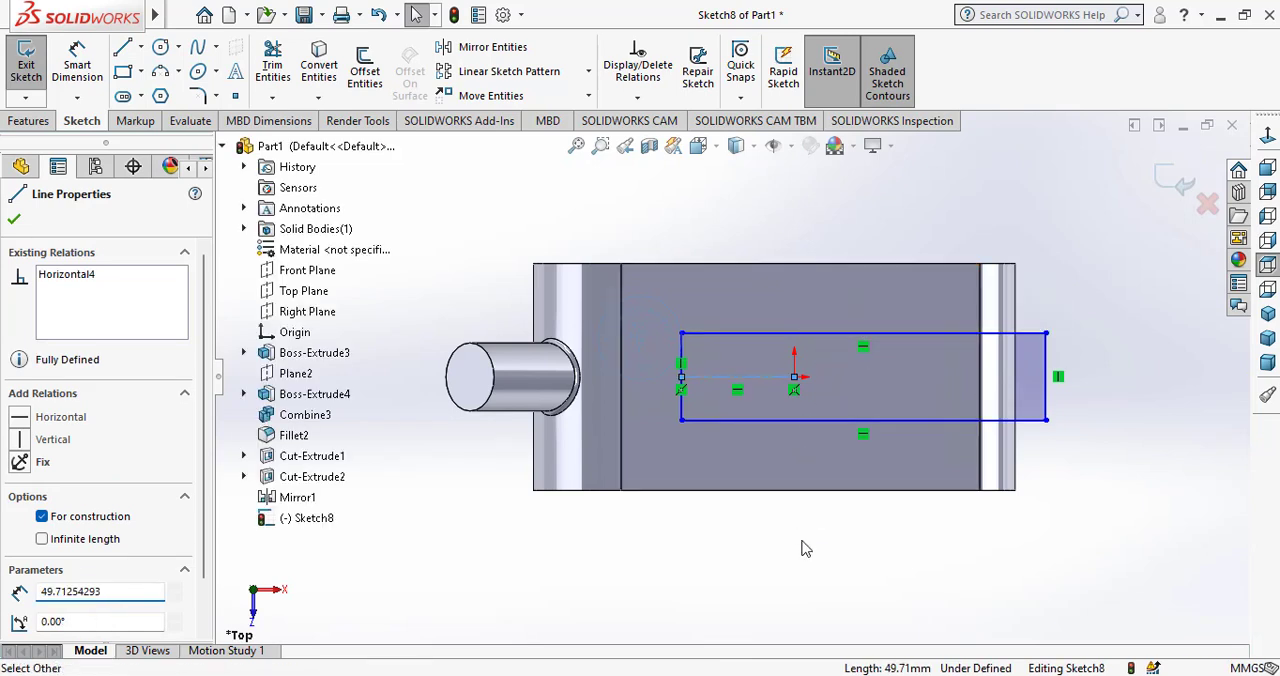
{"action": "key", "text": "Escape"}
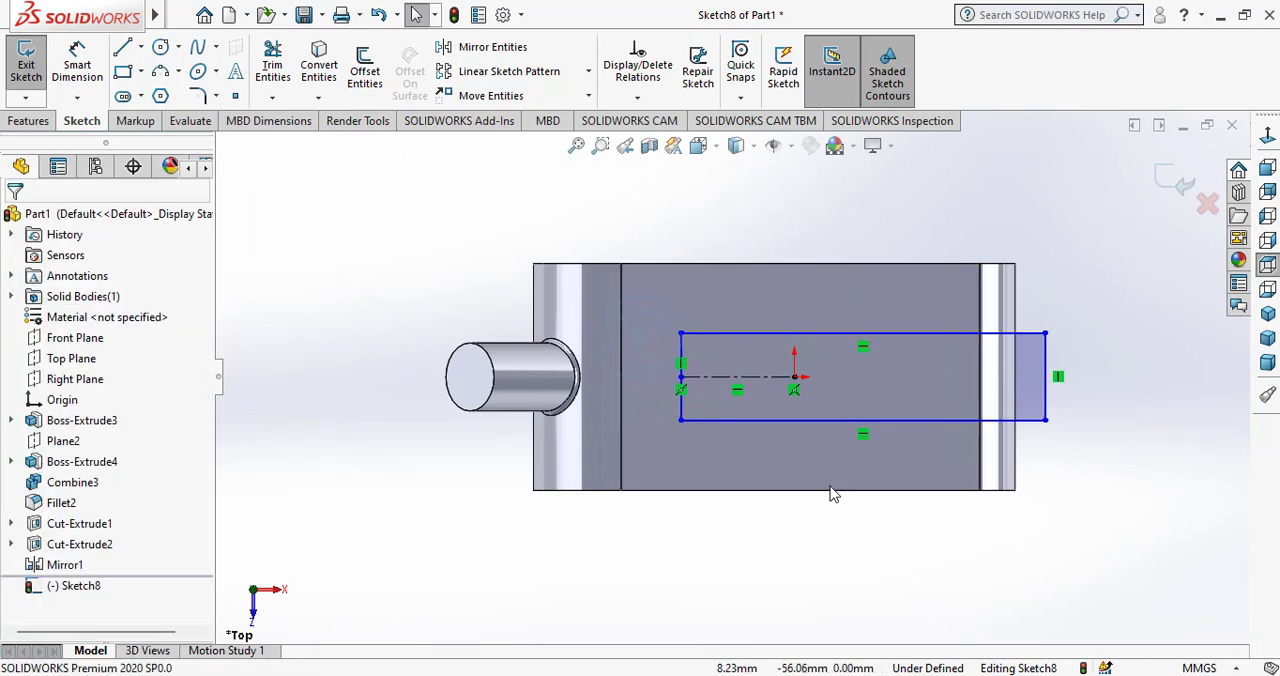
Dimension the length of the rectangle's long edge and set it to 160 mm.
{"action": "left_click", "coordinate": [72, 52]}
{"action": "left_click", "coordinate": [830, 335]}
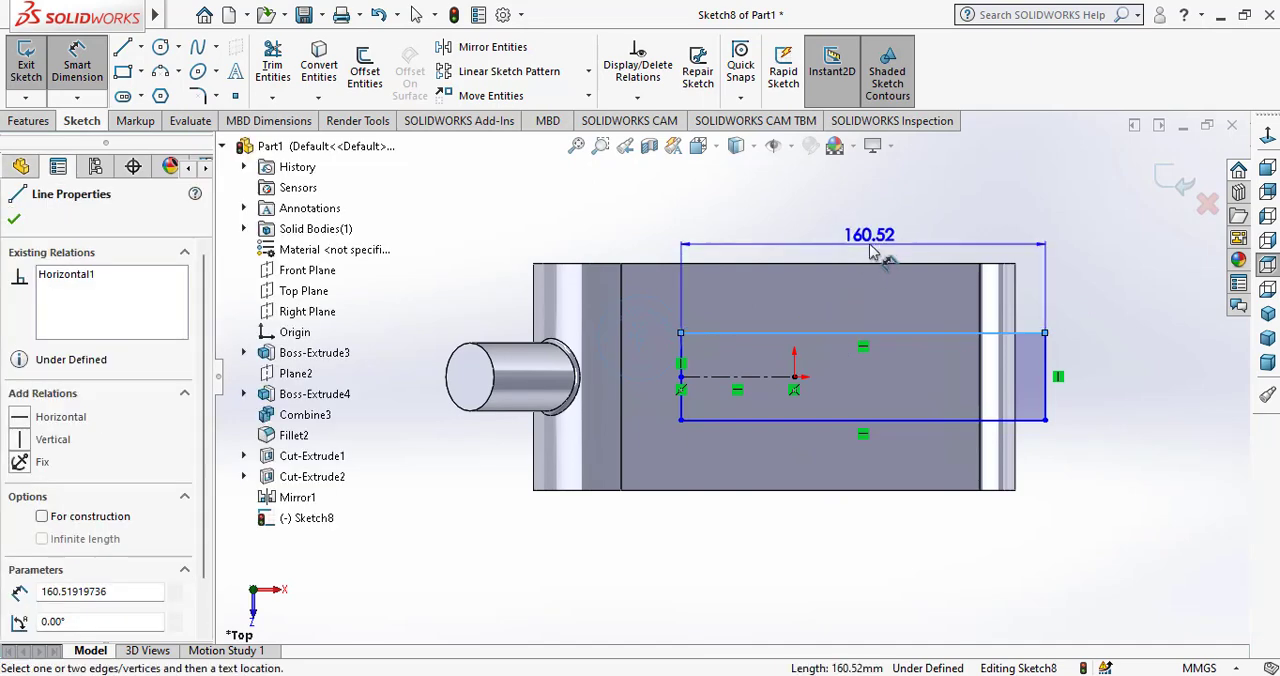
{"action": "left_click", "coordinate": [866, 240]}
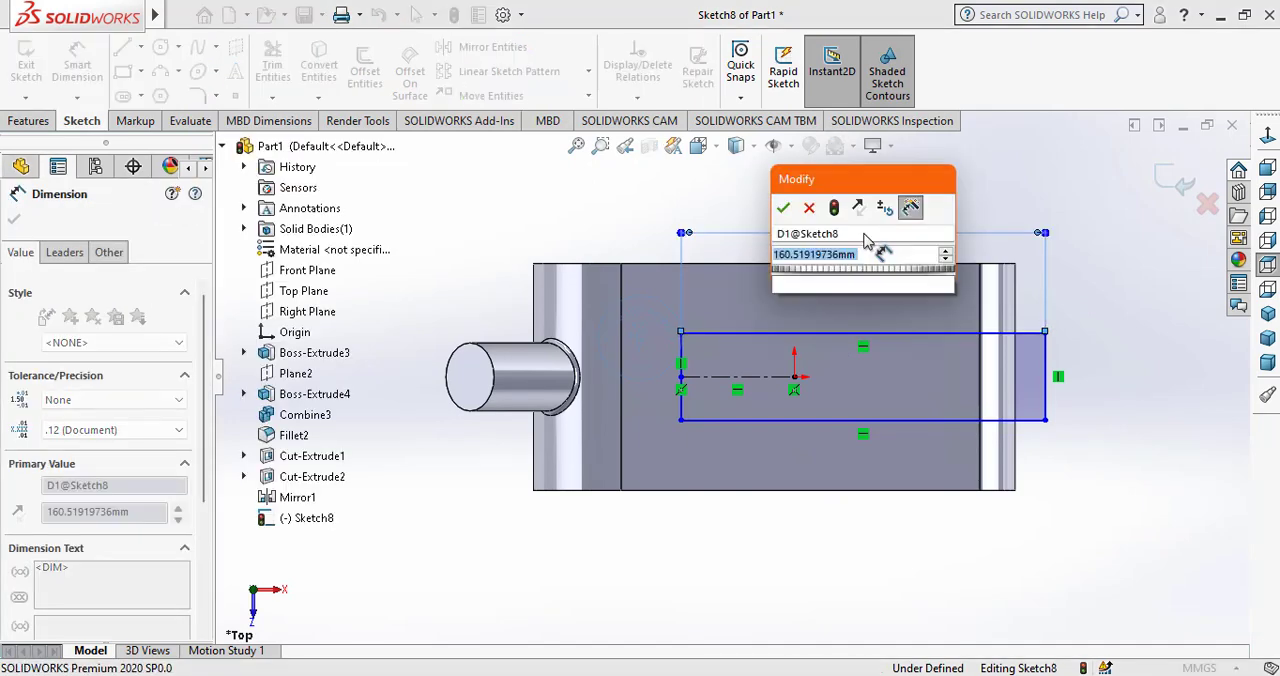
{"action": "type", "text": "160"}
{"action": "key", "text": "Return"}
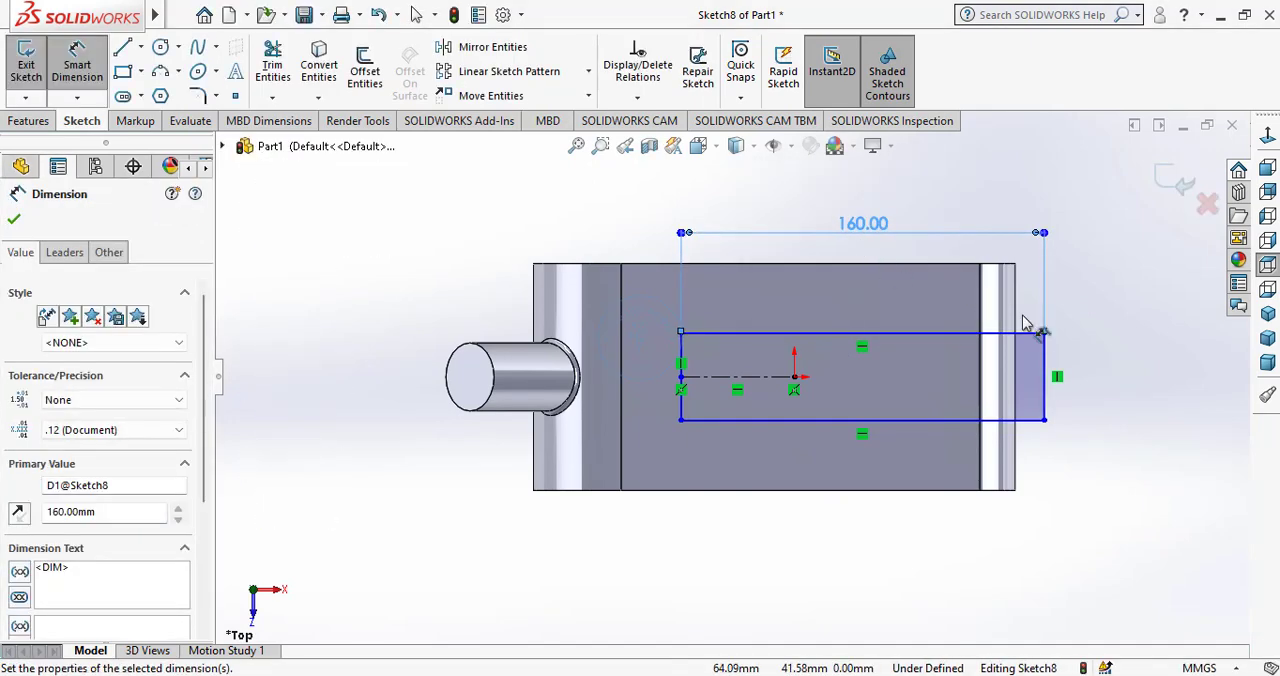
{"action": "left_click", "coordinate": [1100, 380]}
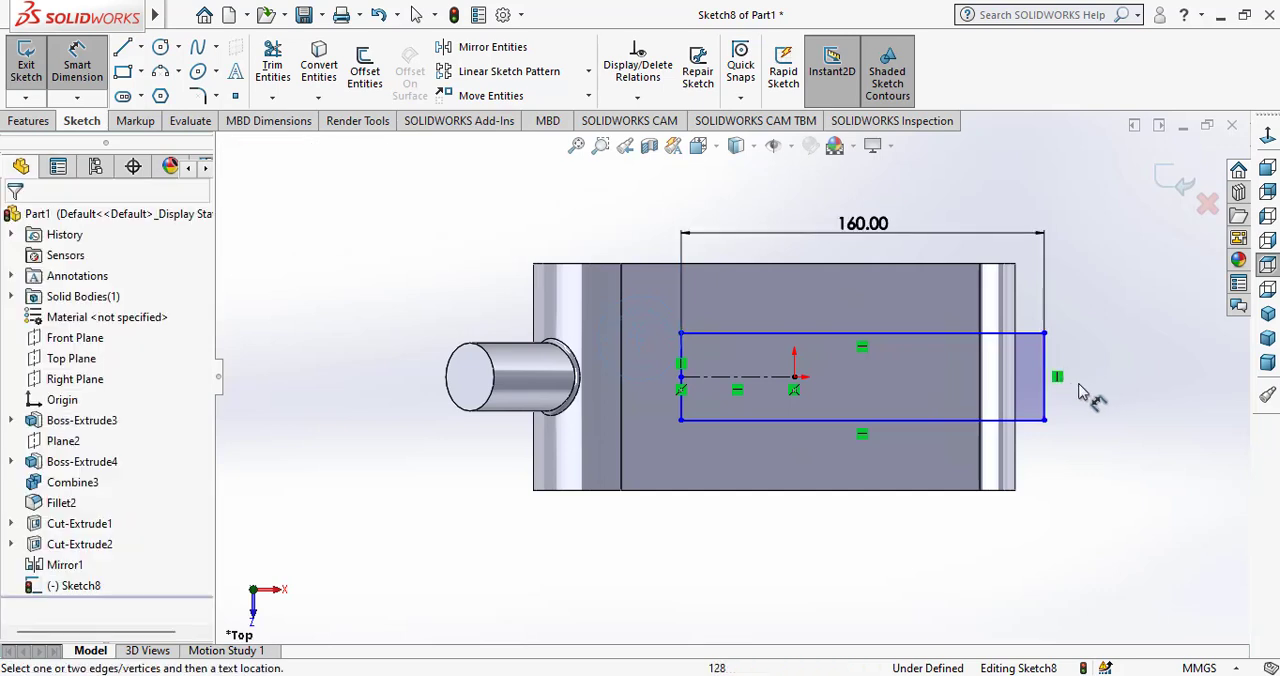
Dimension the rectangle's outer short edge and set its width to 40 mm.
{"action": "left_click", "coordinate": [1045, 400]}
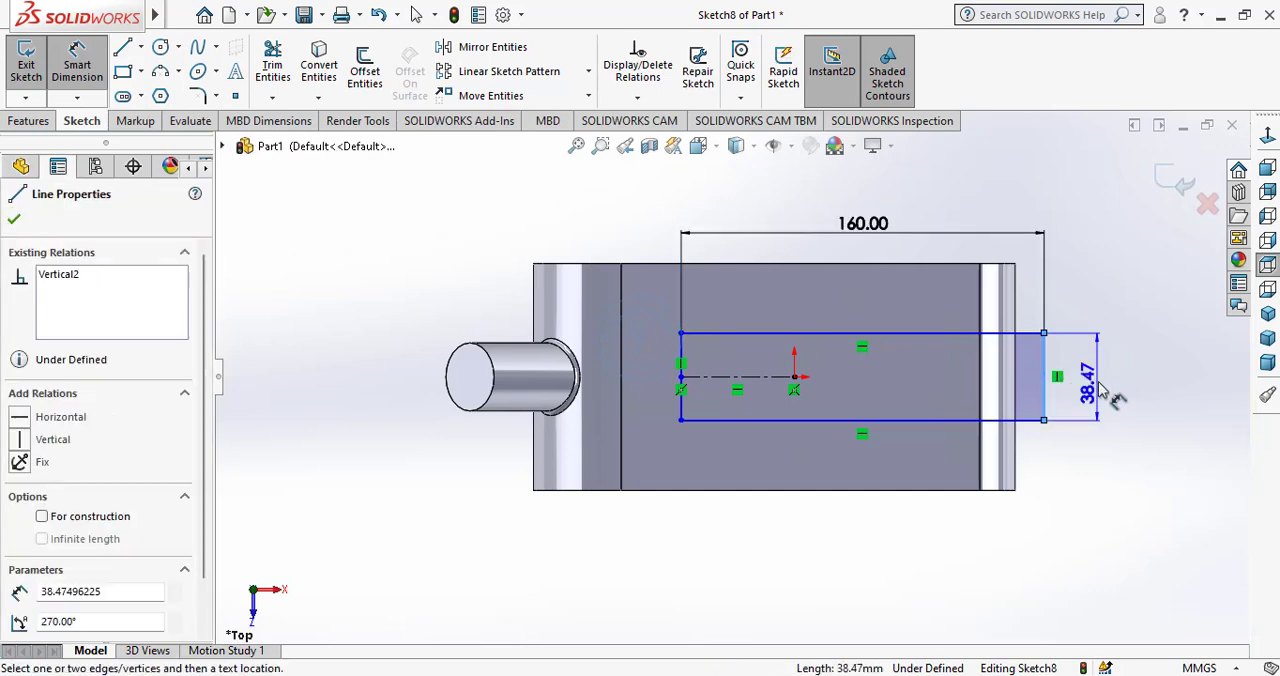
{"action": "left_click", "coordinate": [1101, 386]}
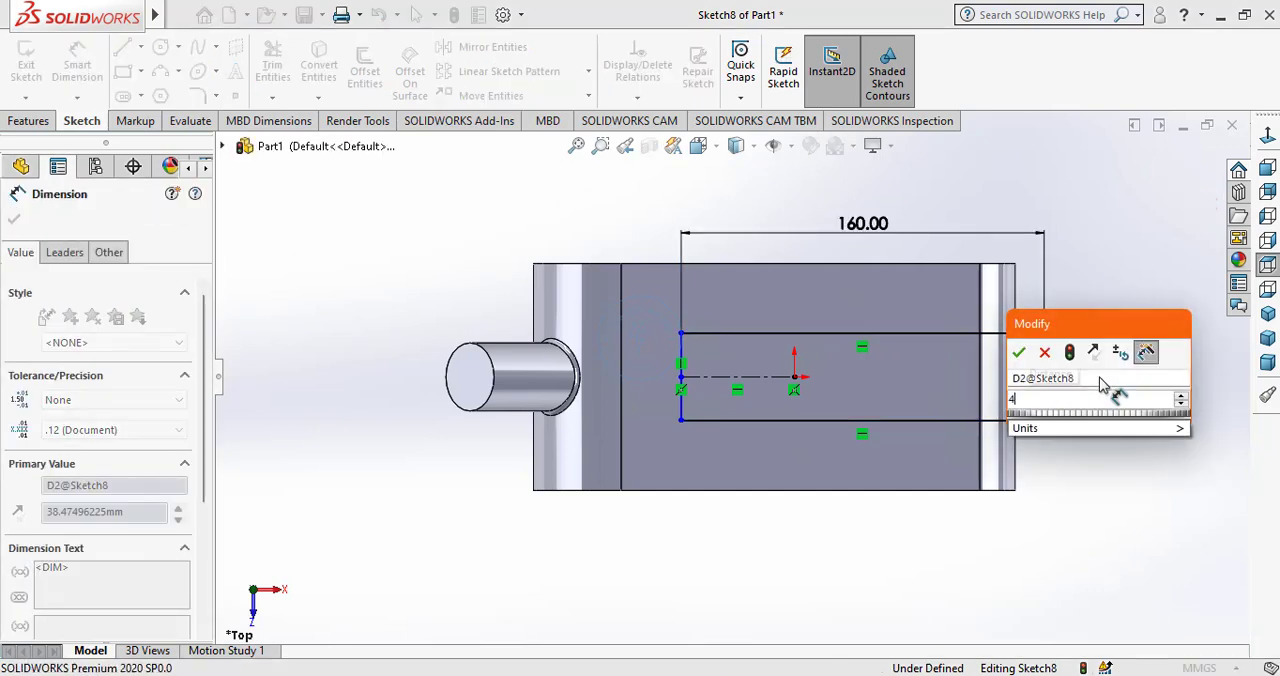
{"action": "key", "text": "Return"}
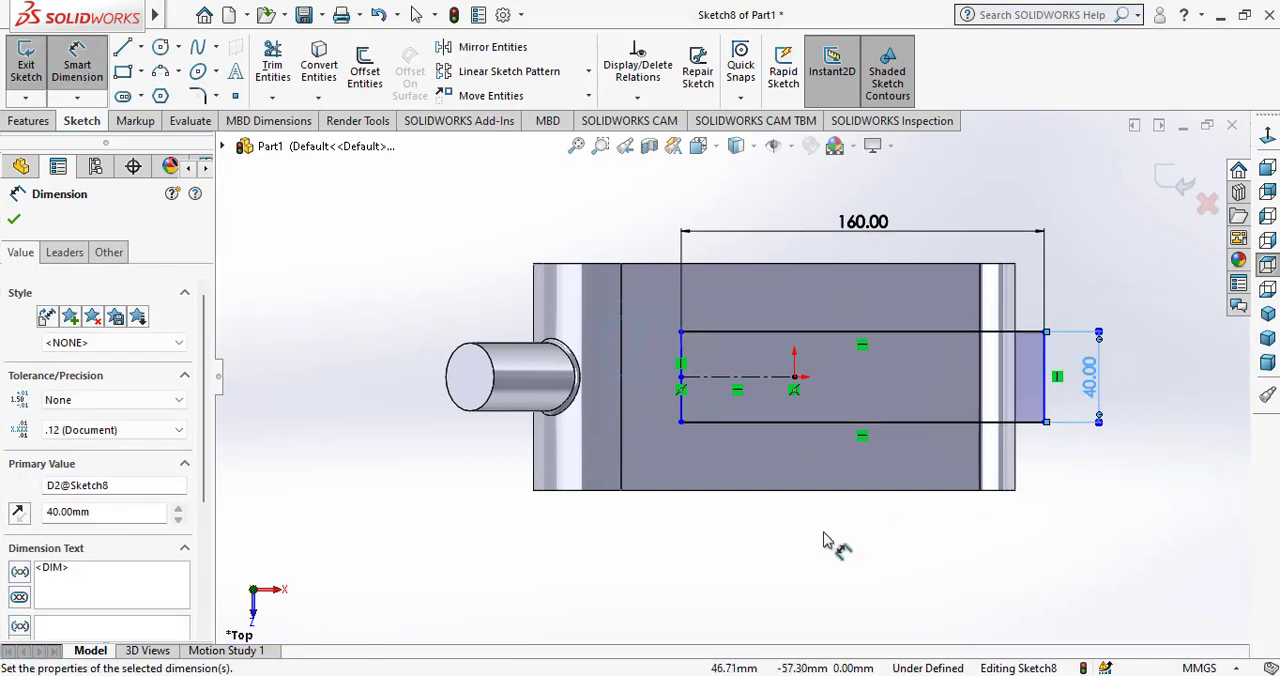
{"action": "right_click", "coordinate": [703, 562]}
{"action": "left_click", "coordinate": [760, 590]}
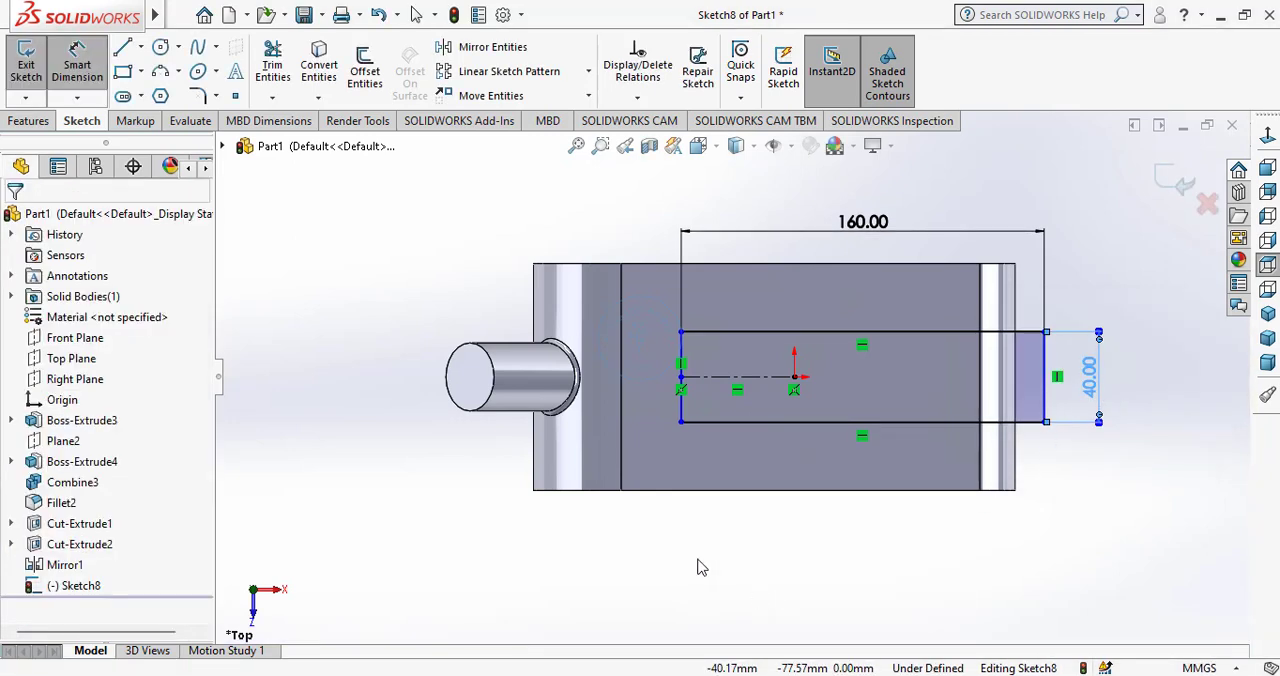
Dimension the construction line between the rectangle's inner edge and the origin and set it to 40 mm.
{"action": "left_click", "coordinate": [86, 66]}
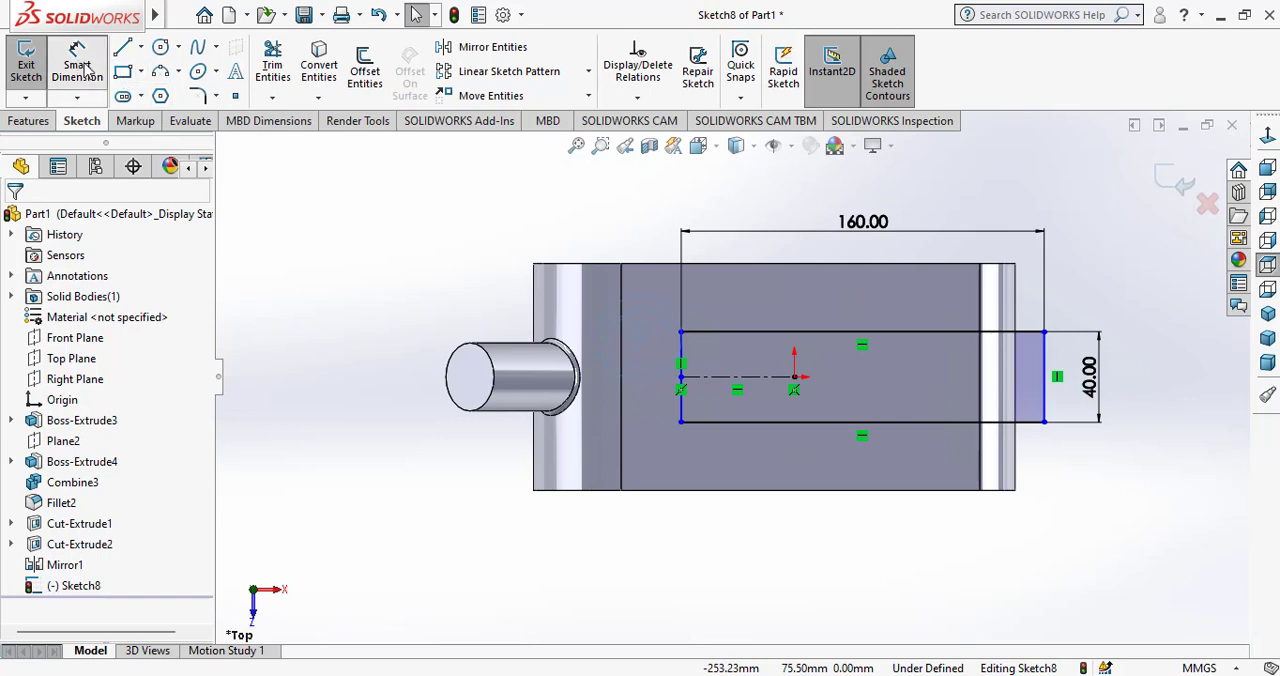
{"action": "left_click", "coordinate": [754, 375]}
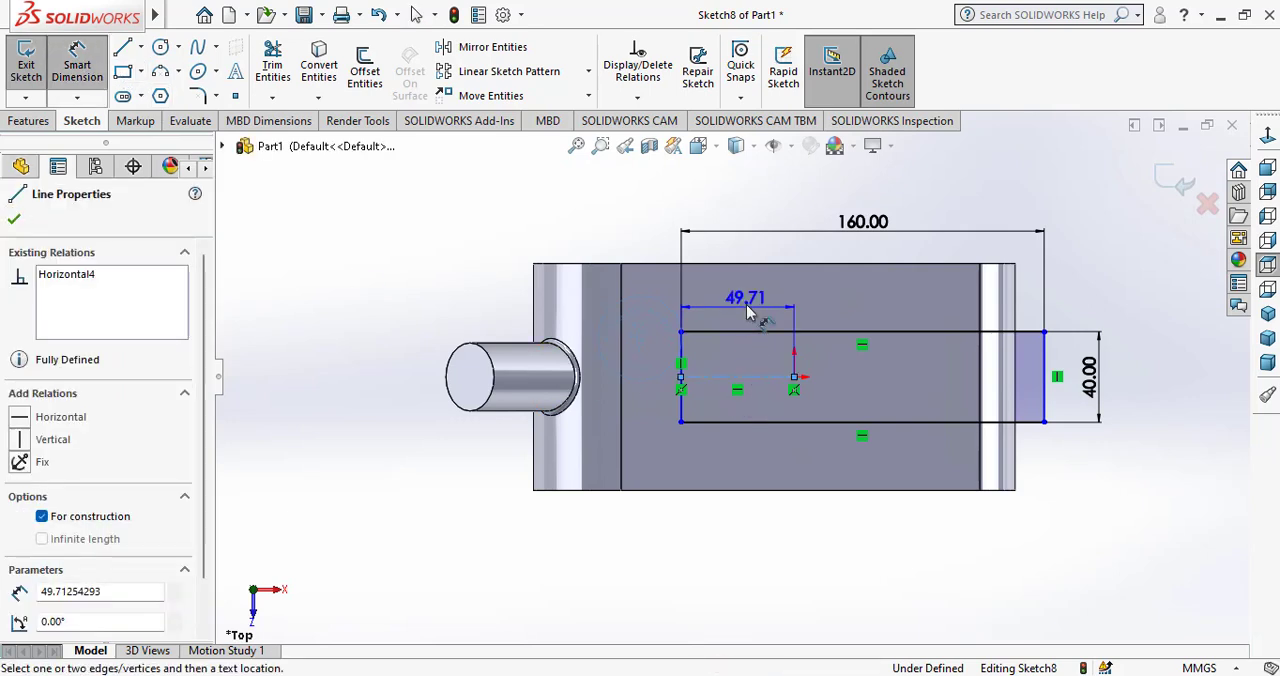
{"action": "left_click", "coordinate": [746, 304]}
{"action": "type", "text": "40"}
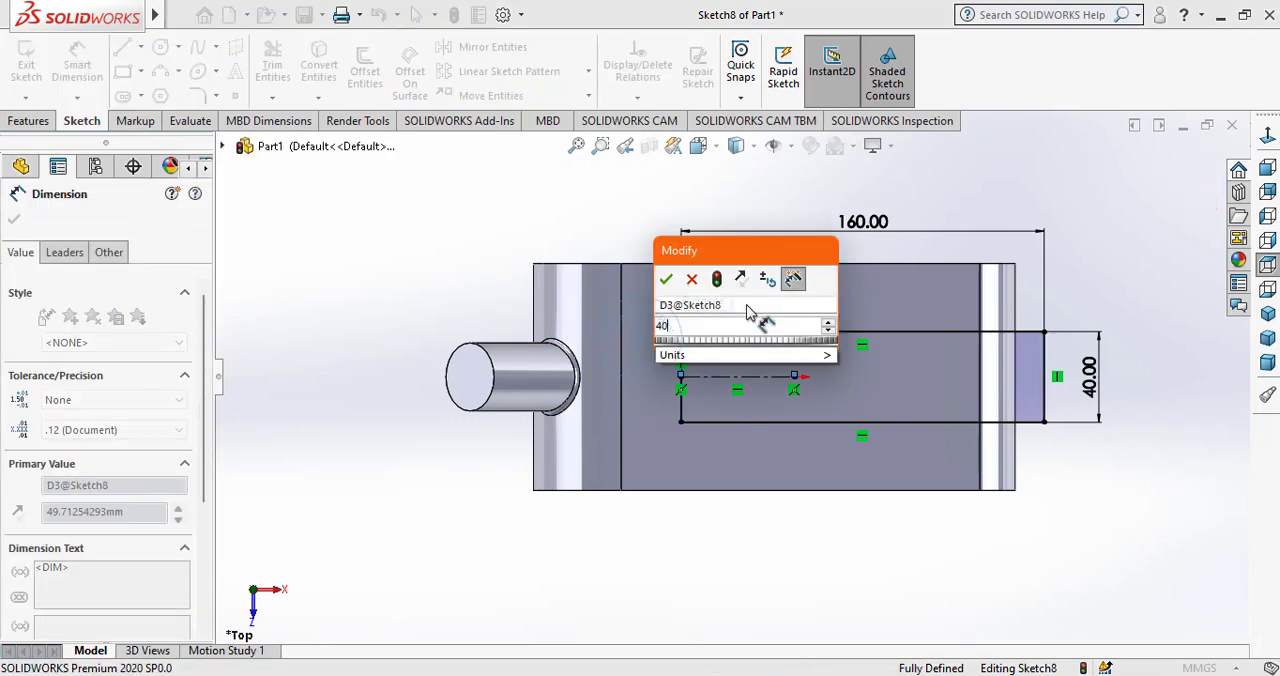
{"action": "key", "text": "Return"}
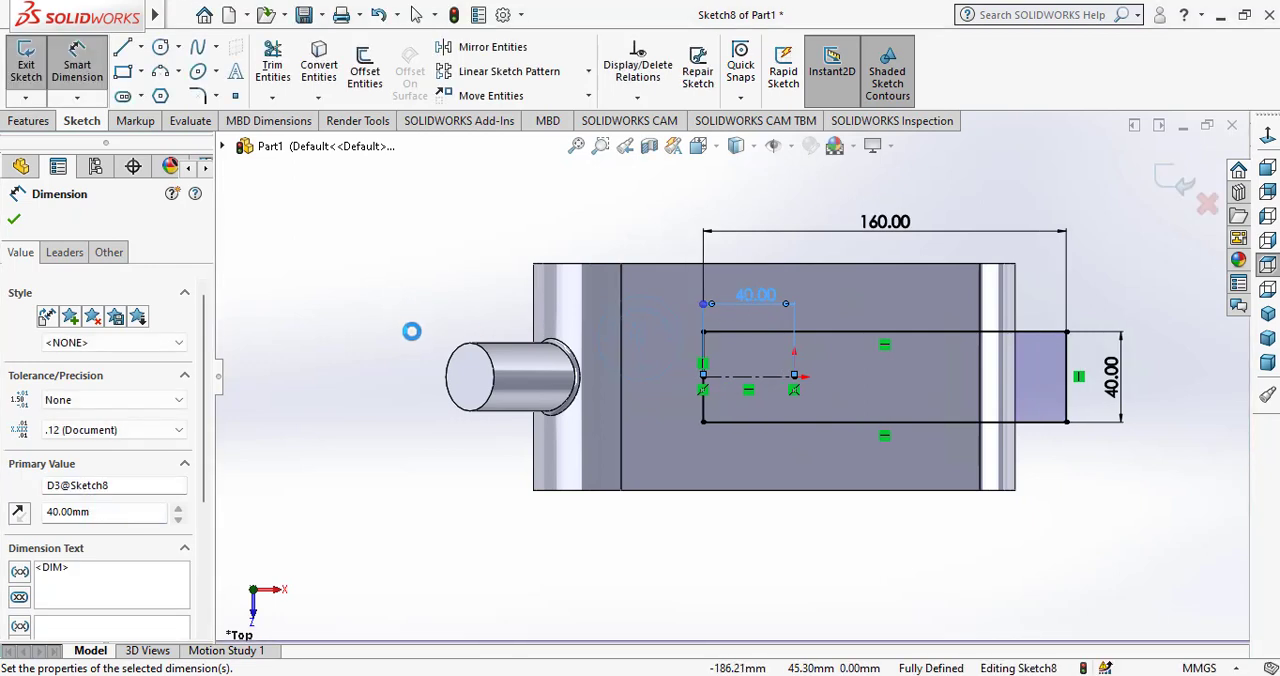
{"action": "right_click", "coordinate": [411, 329]}
{"action": "left_click", "coordinate": [411, 333]}
Sketch a circle of 20 mm radius centred on the midpoint of the rectangle's inner short edge, passing through its corner.
{"action": "left_click", "coordinate": [160, 47]}
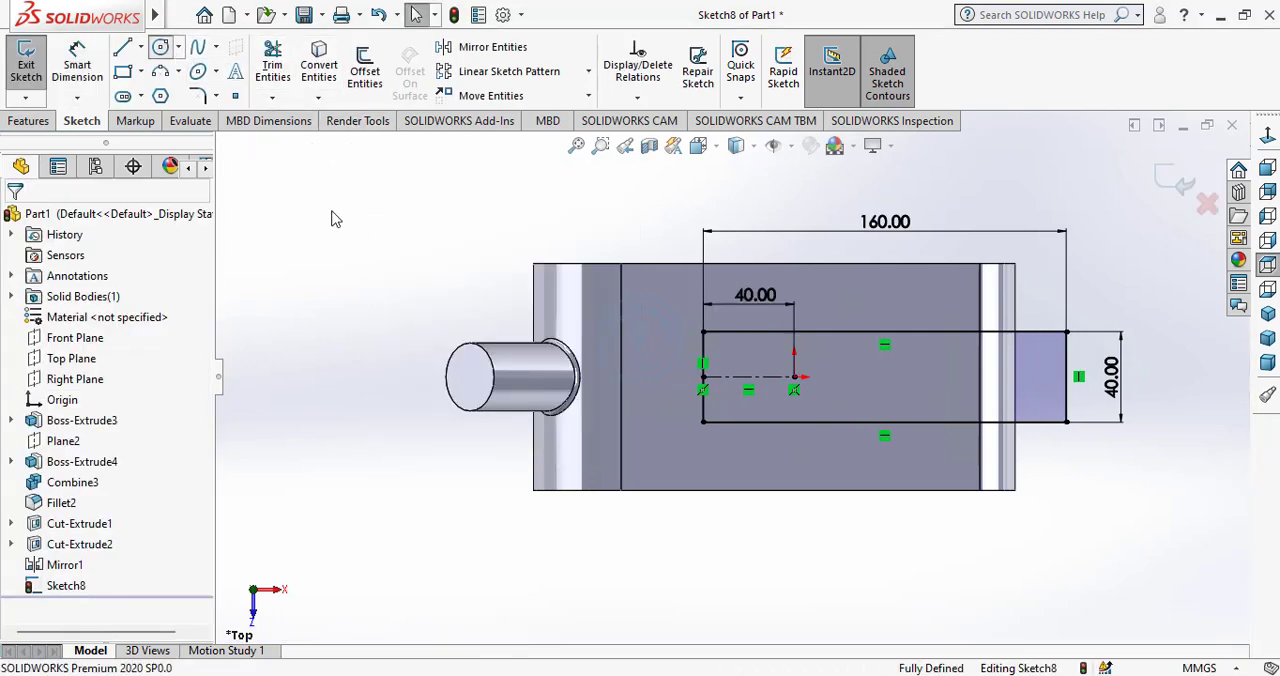
{"action": "left_click", "coordinate": [703, 376]}
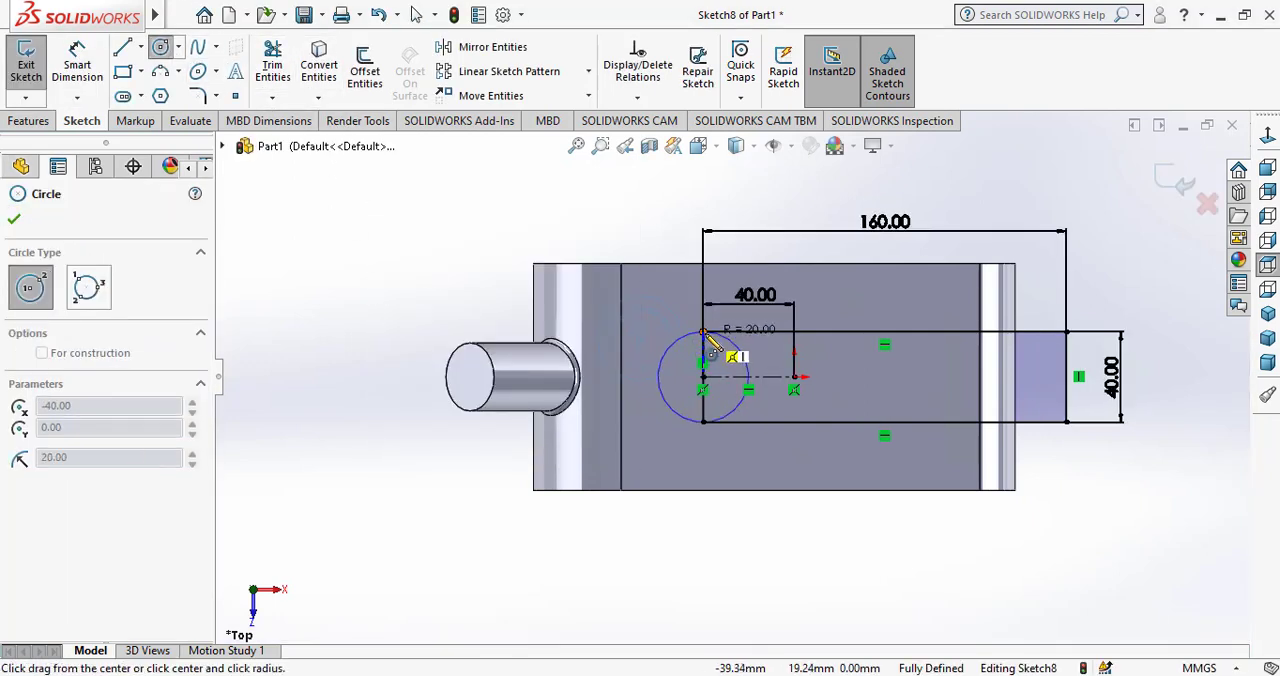
{"action": "left_click", "coordinate": [703, 331]}
{"action": "right_click", "coordinate": [366, 272]}
{"action": "left_click", "coordinate": [405, 275]}
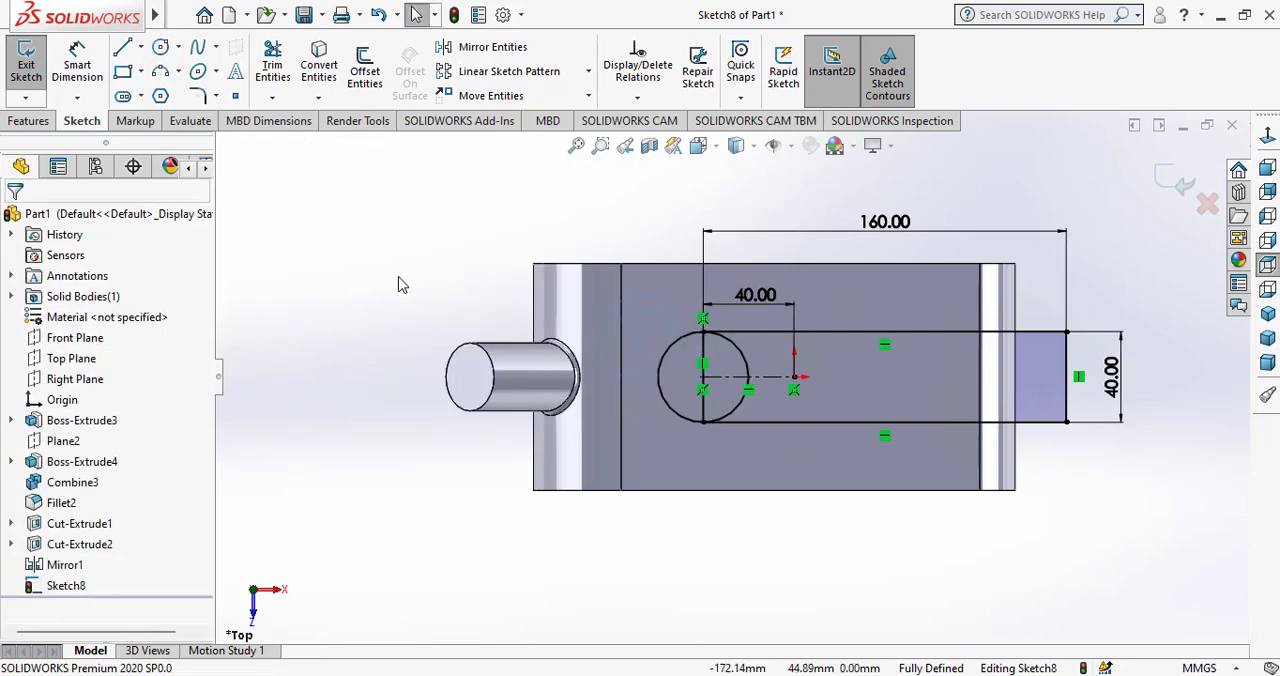
Power-trim the rectangle's inner short edge and the circle's half inside the rectangle, leaving a rounded slot end.
{"action": "left_click", "coordinate": [274, 64]}
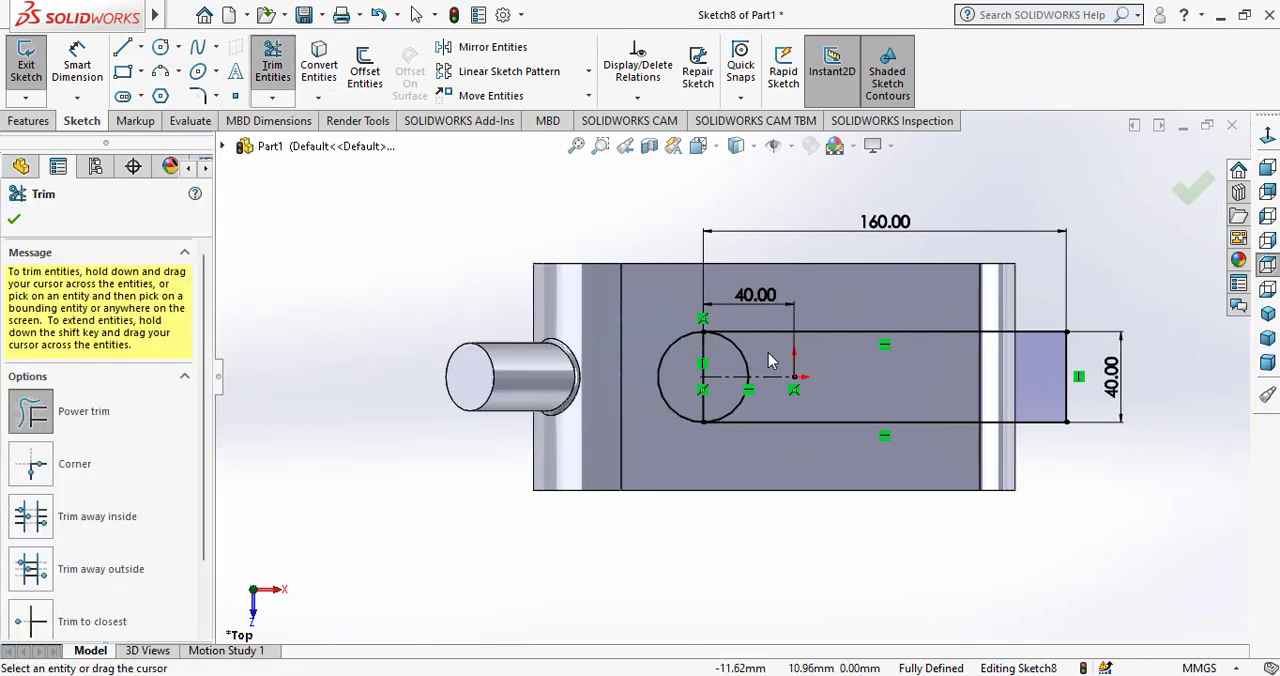
{"action": "left_click_drag", "start_coordinate": [722, 354], "coordinate": [697, 353]}
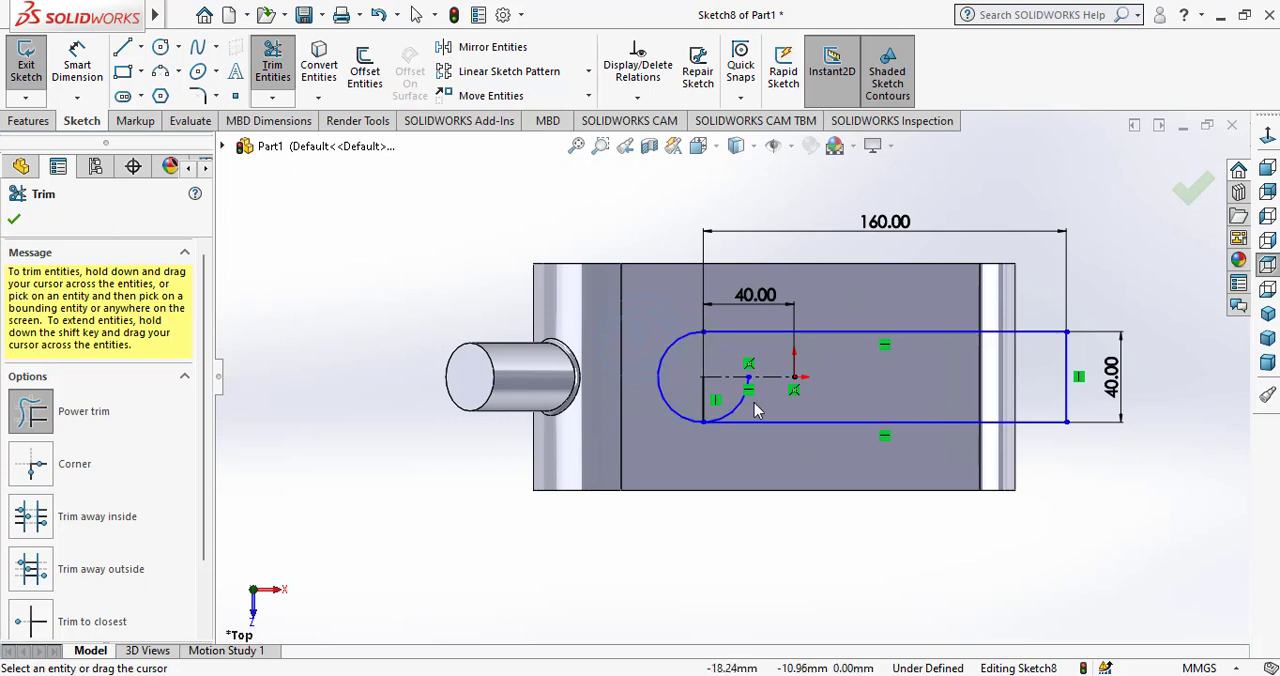
{"action": "left_click_drag", "start_coordinate": [700, 397], "coordinate": [604, 352]}
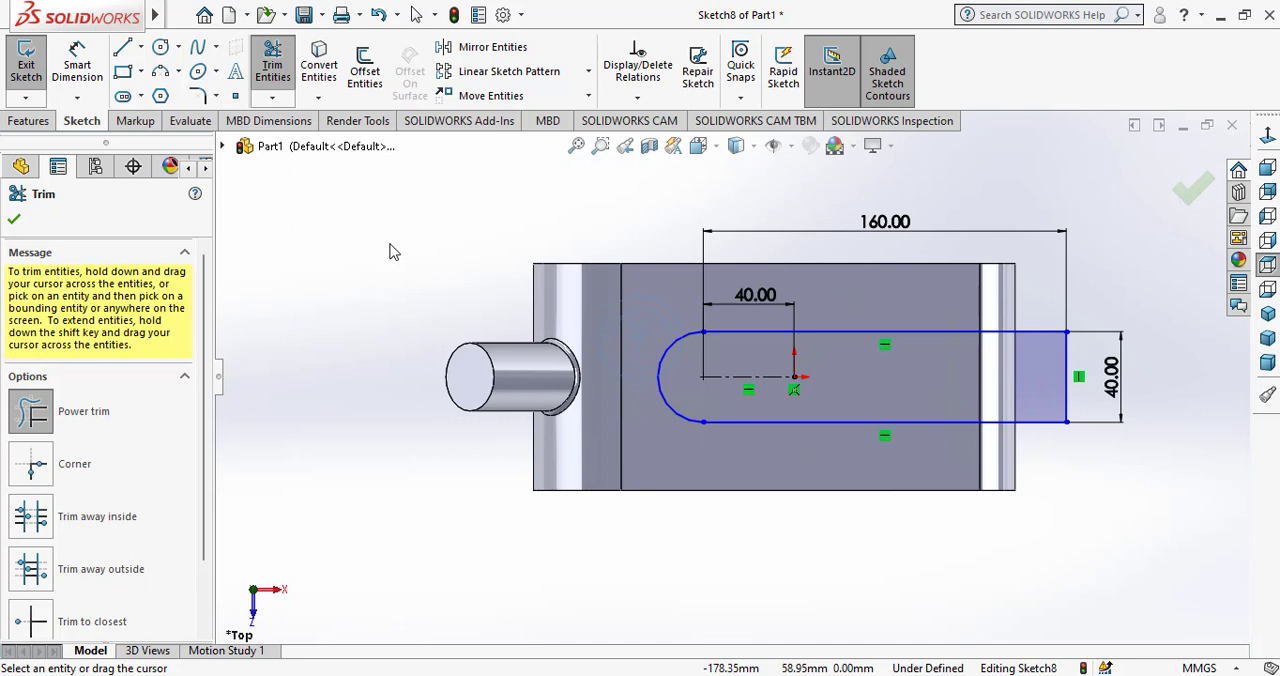
{"action": "left_click", "coordinate": [14, 221]}
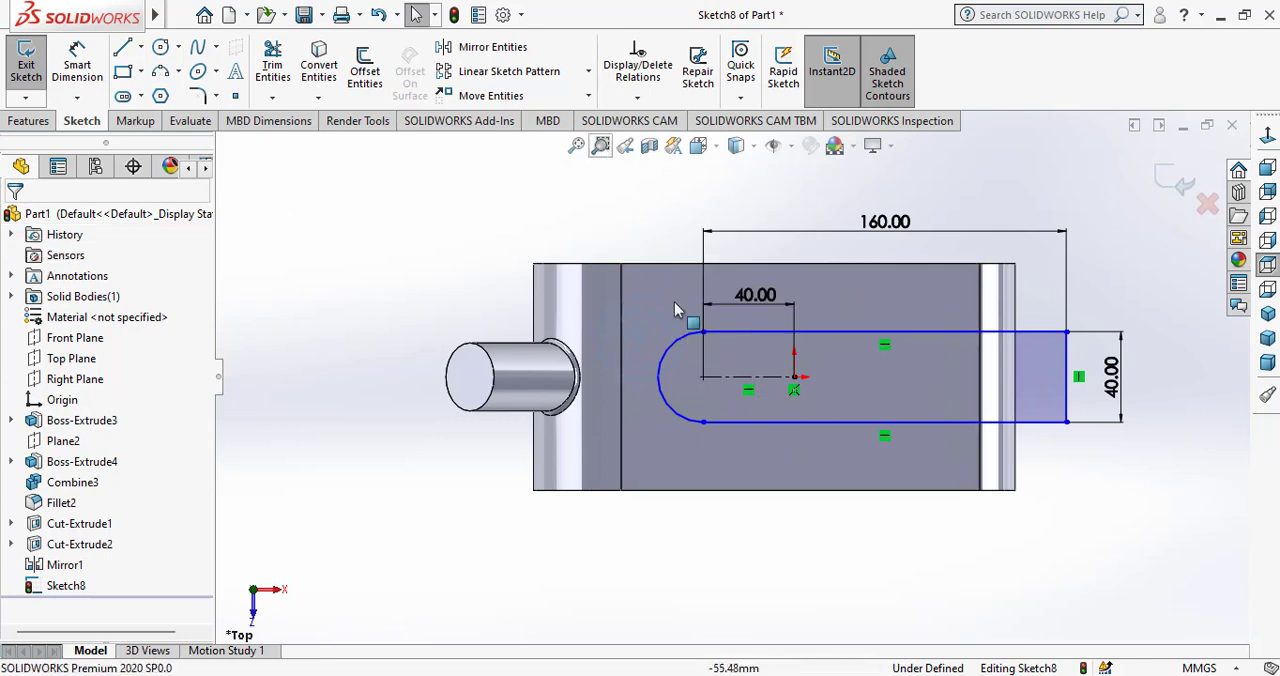
Run Fully Define Sketch on all entities of the slot profile with relations and dimensions included.
{"action": "left_click", "coordinate": [700, 350]}
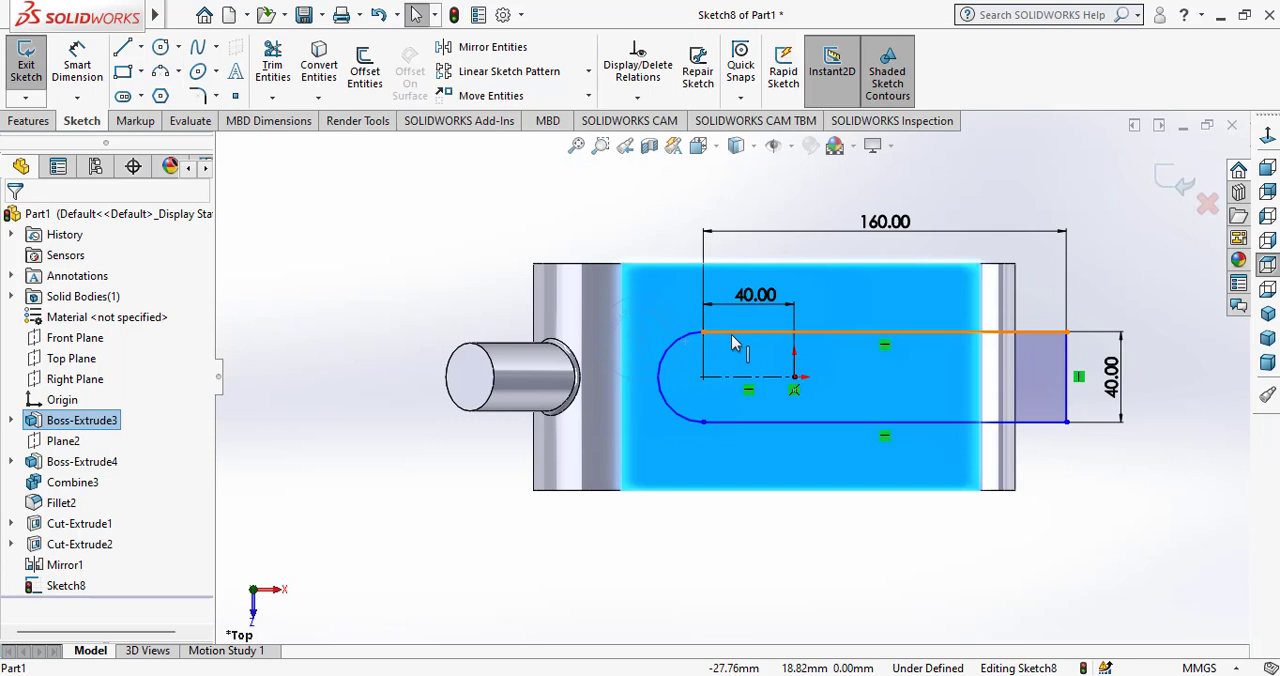
{"action": "left_click", "coordinate": [733, 332], "text": "ctrl"}
{"action": "left_click", "coordinate": [531, 217]}
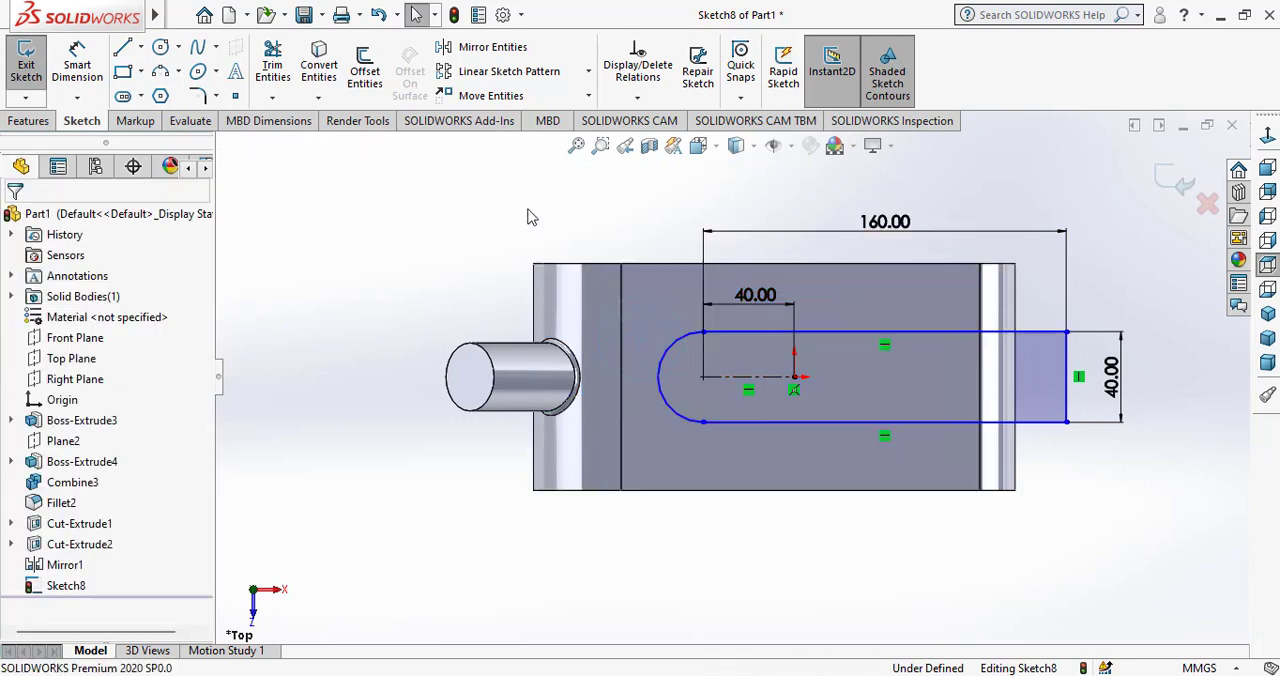
{"action": "left_click", "coordinate": [637, 97]}
{"action": "left_click", "coordinate": [662, 163]}
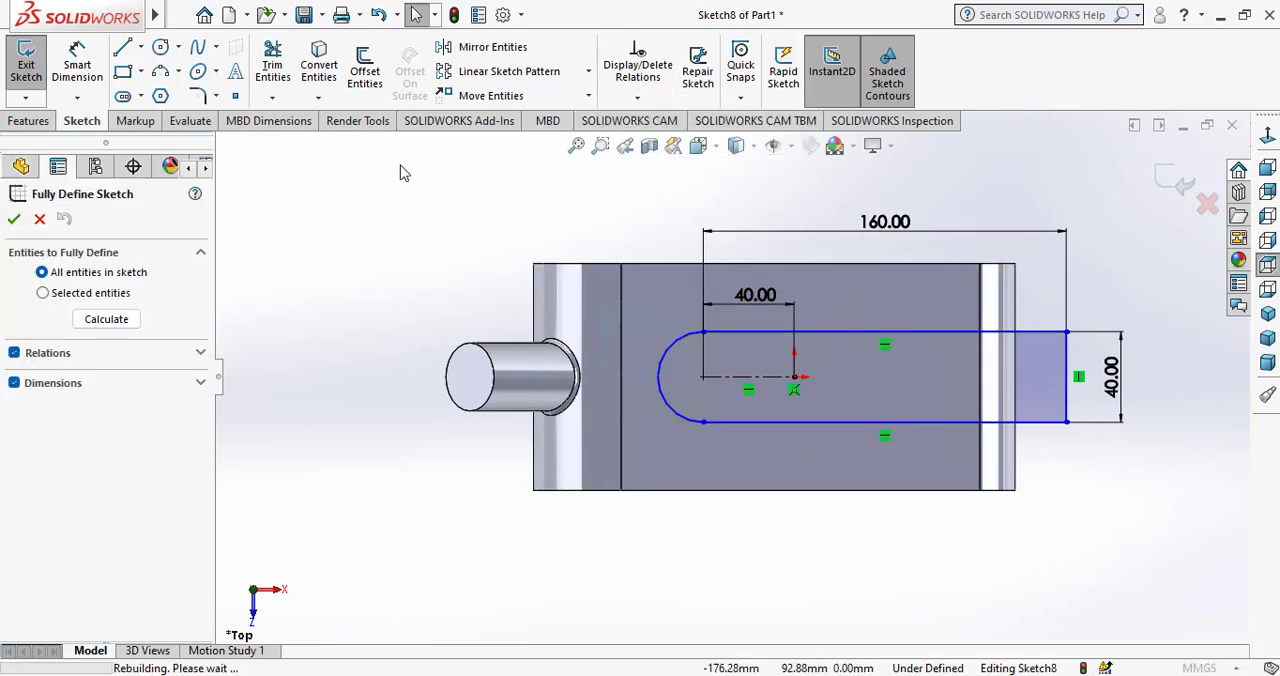
{"action": "left_click", "coordinate": [100, 321]}
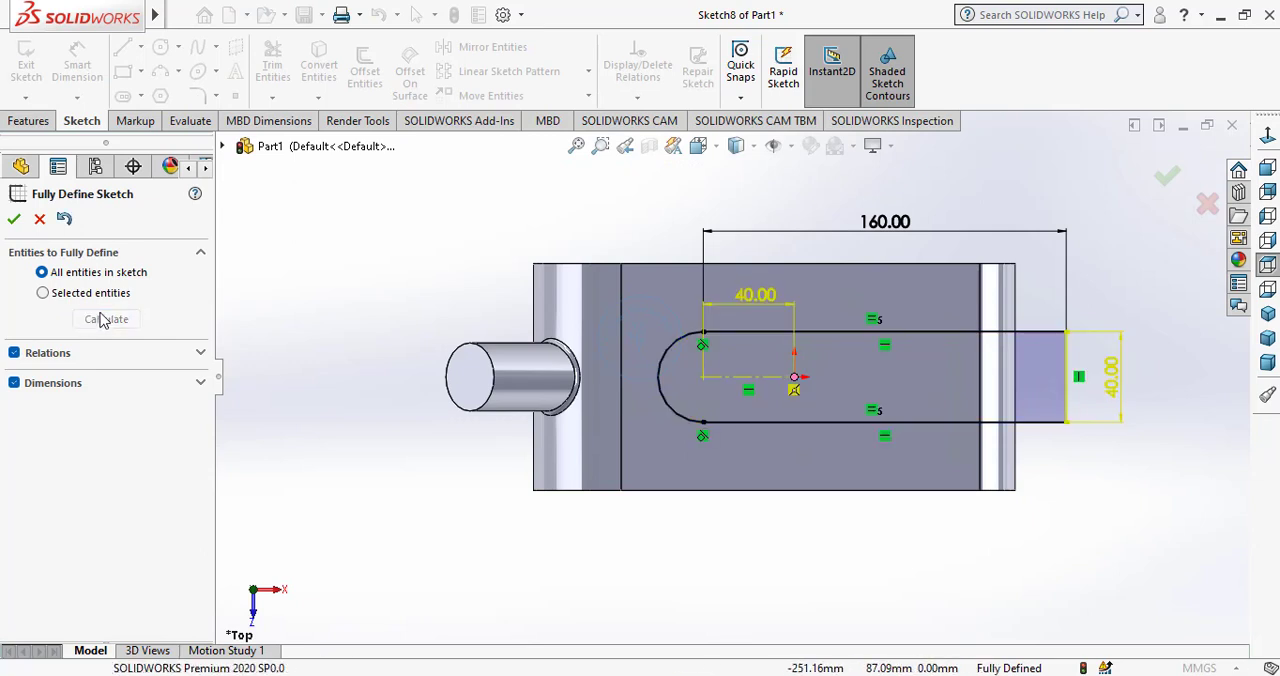
{"action": "left_click", "coordinate": [12, 219]}
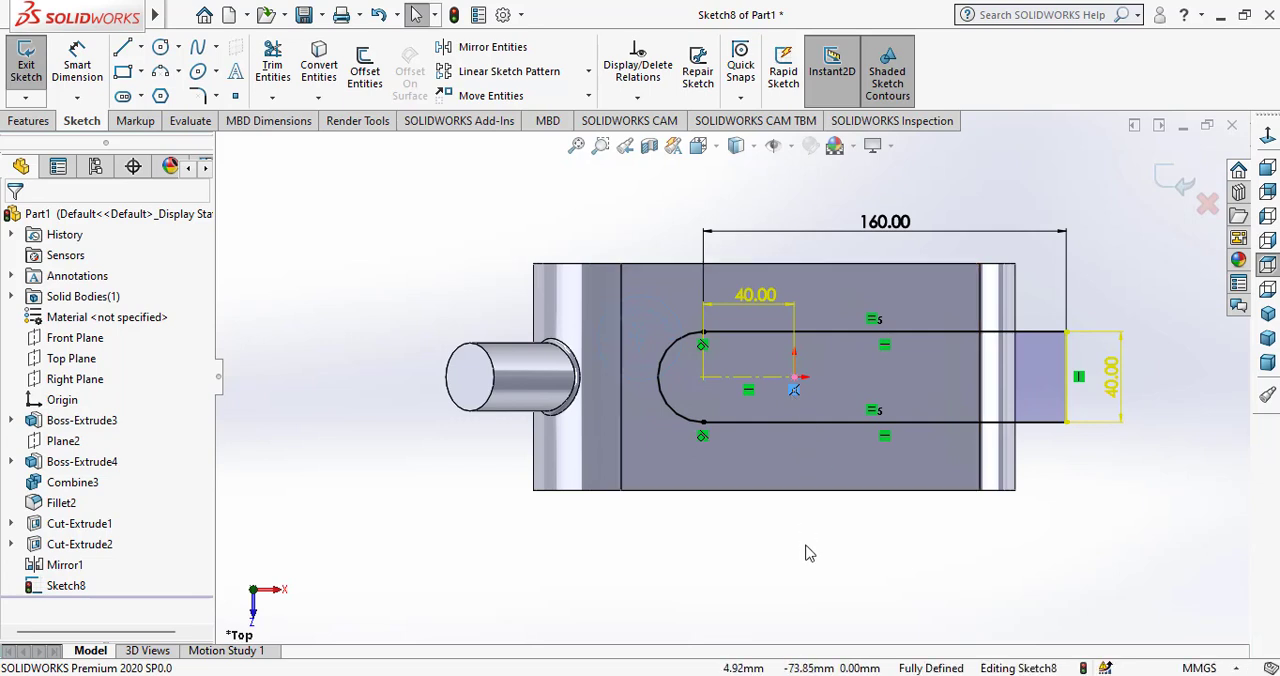
Delete the construction line's coincident relation at the origin and set the slot profile's straight length to 150 mm.
{"action": "key", "text": "Delete"}
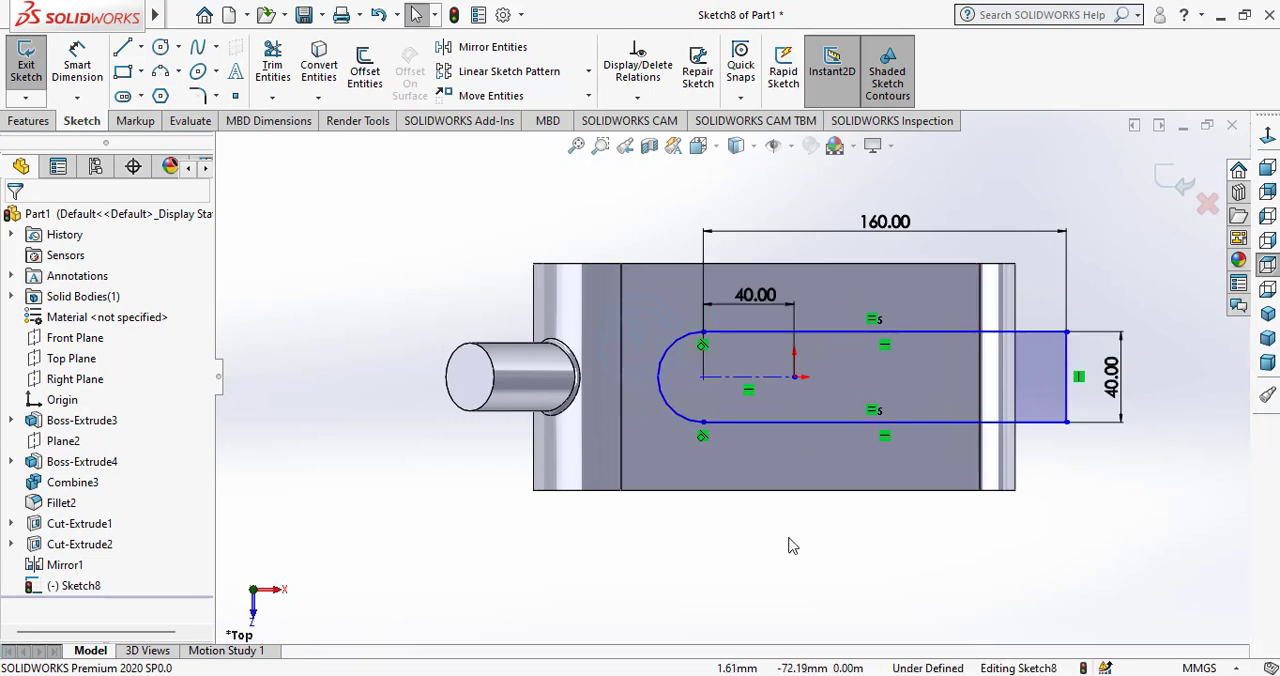
{"action": "left_click", "coordinate": [897, 228]}
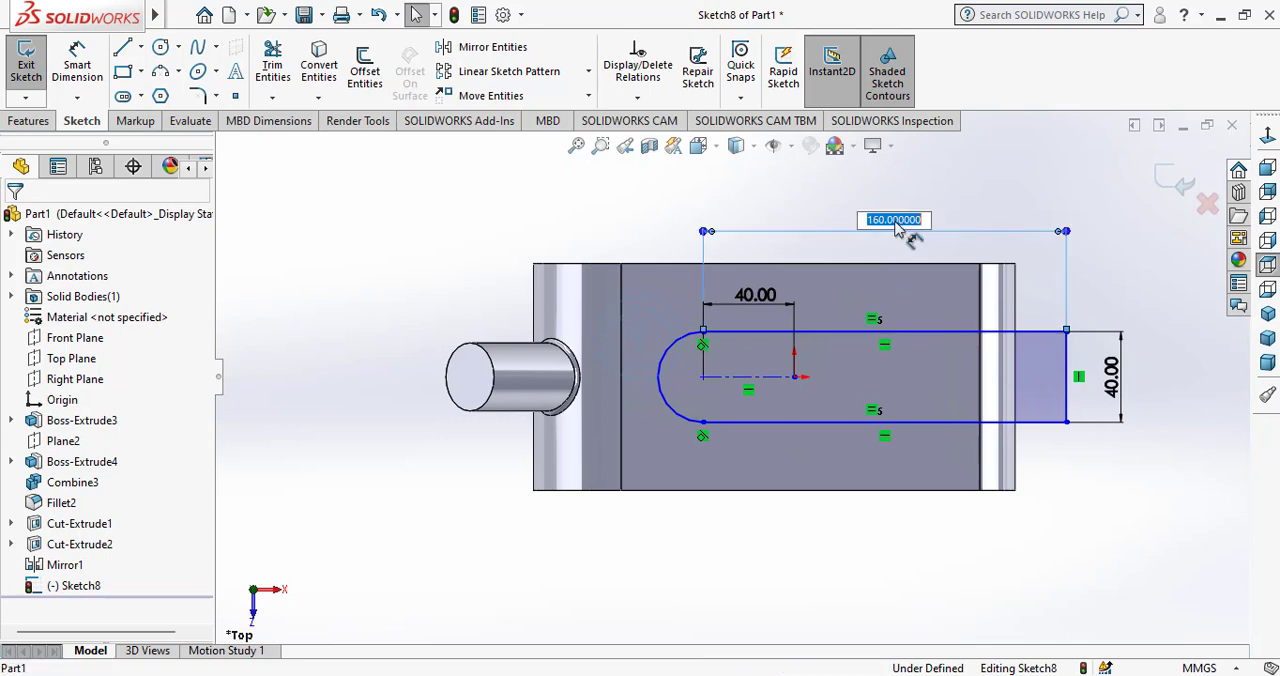
{"action": "key", "text": "Return"}
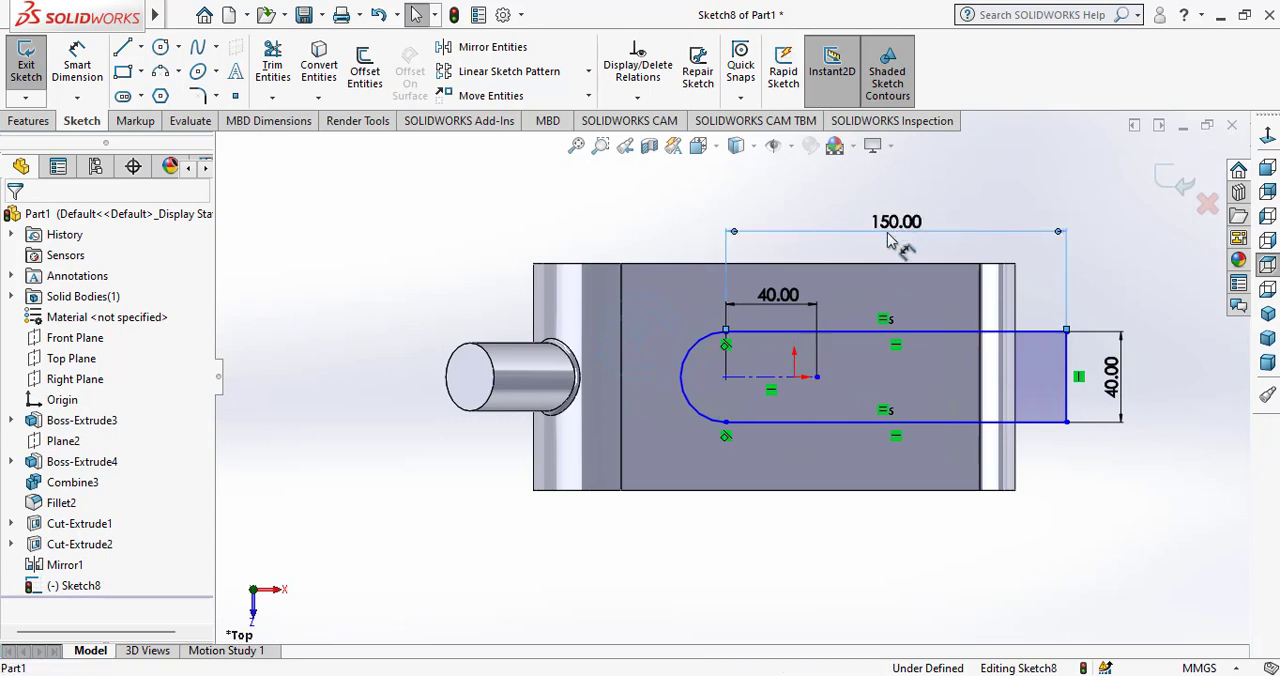
Add a Coincident relation between the construction line's free endpoint and the origin.
{"action": "left_click", "coordinate": [816, 377]}
{"action": "left_click", "coordinate": [794, 376], "text": "ctrl"}
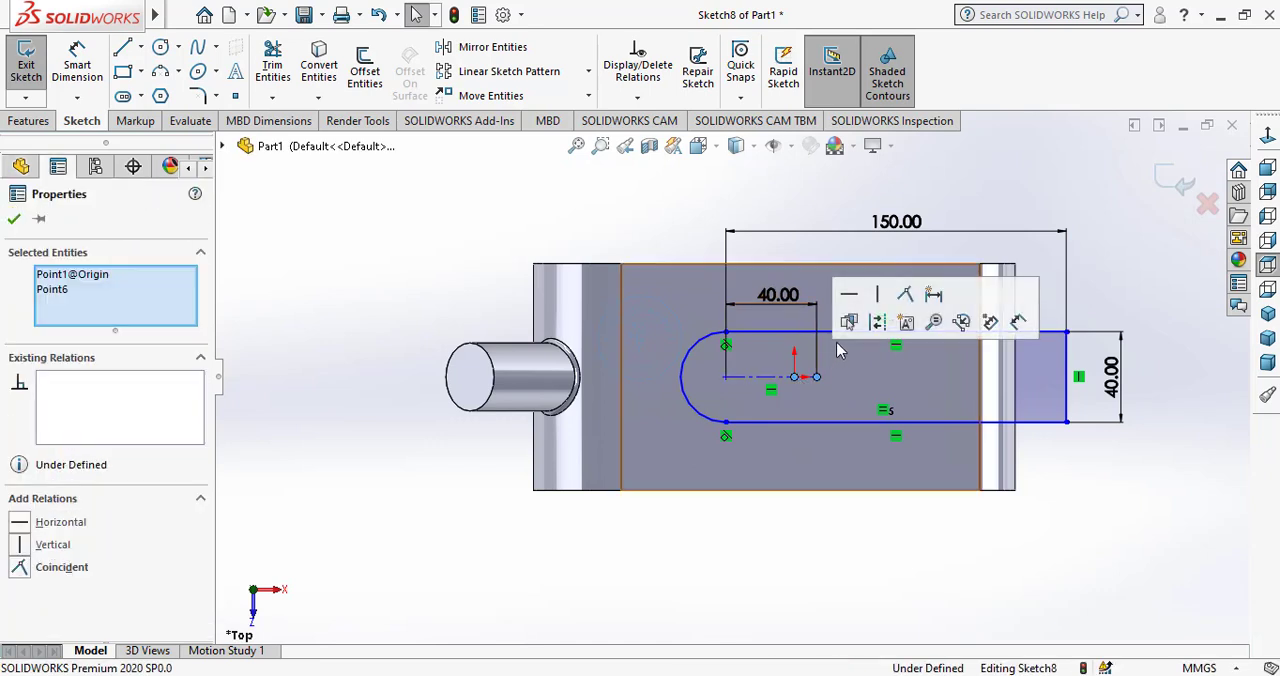
{"action": "left_click", "coordinate": [905, 293]}
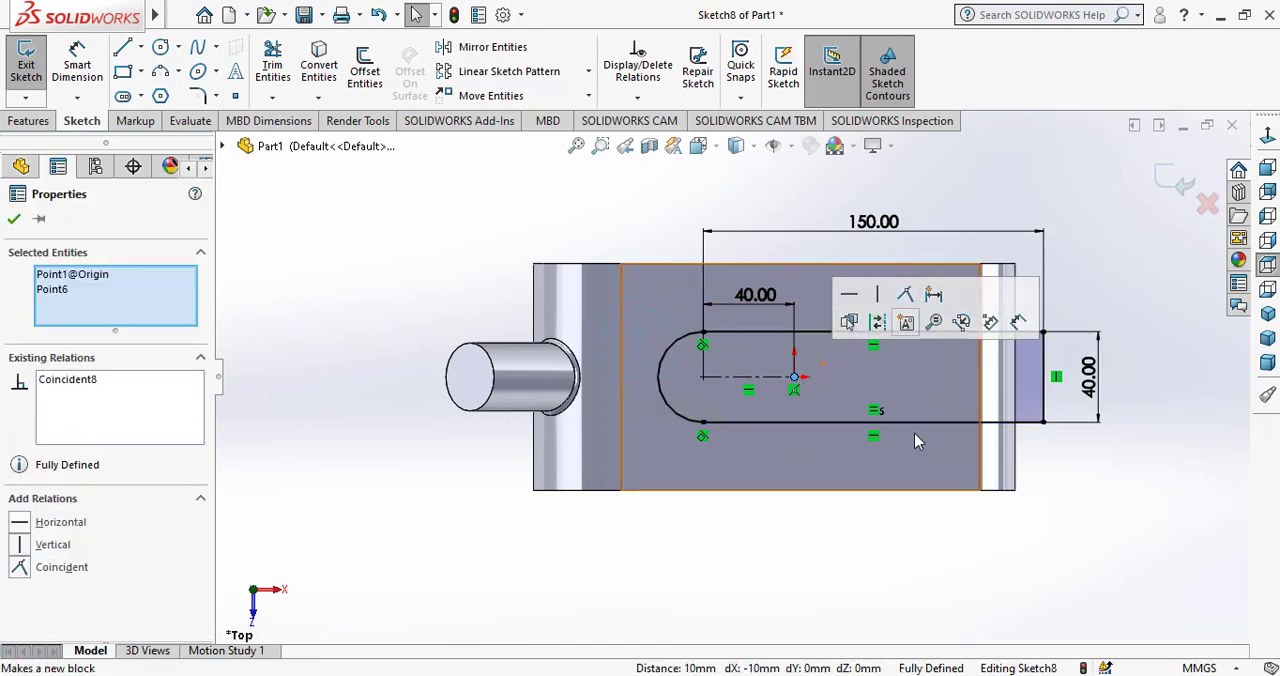
Cut-extrude the round-ended slot profile through the body with a Mid Plane end condition and a 100 mm depth.
{"action": "left_click", "coordinate": [870, 584]}
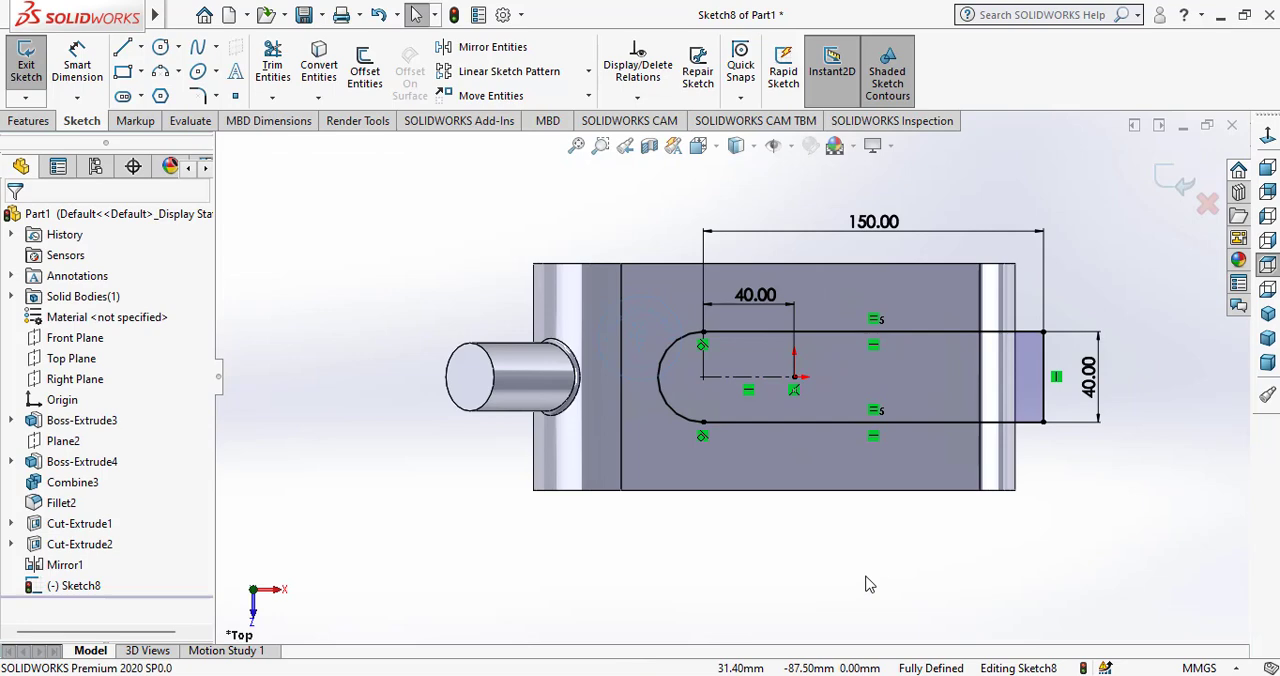
{"action": "left_click", "coordinate": [1267, 313]}
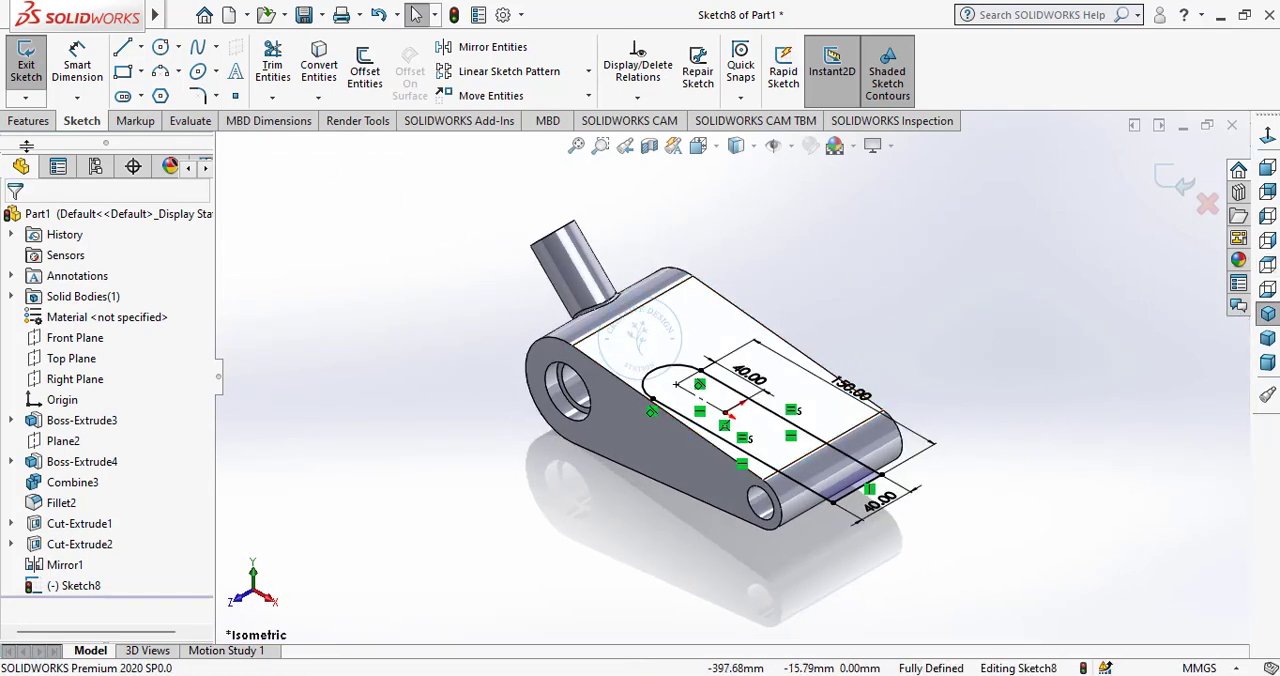
{"action": "left_click", "coordinate": [29, 121]}
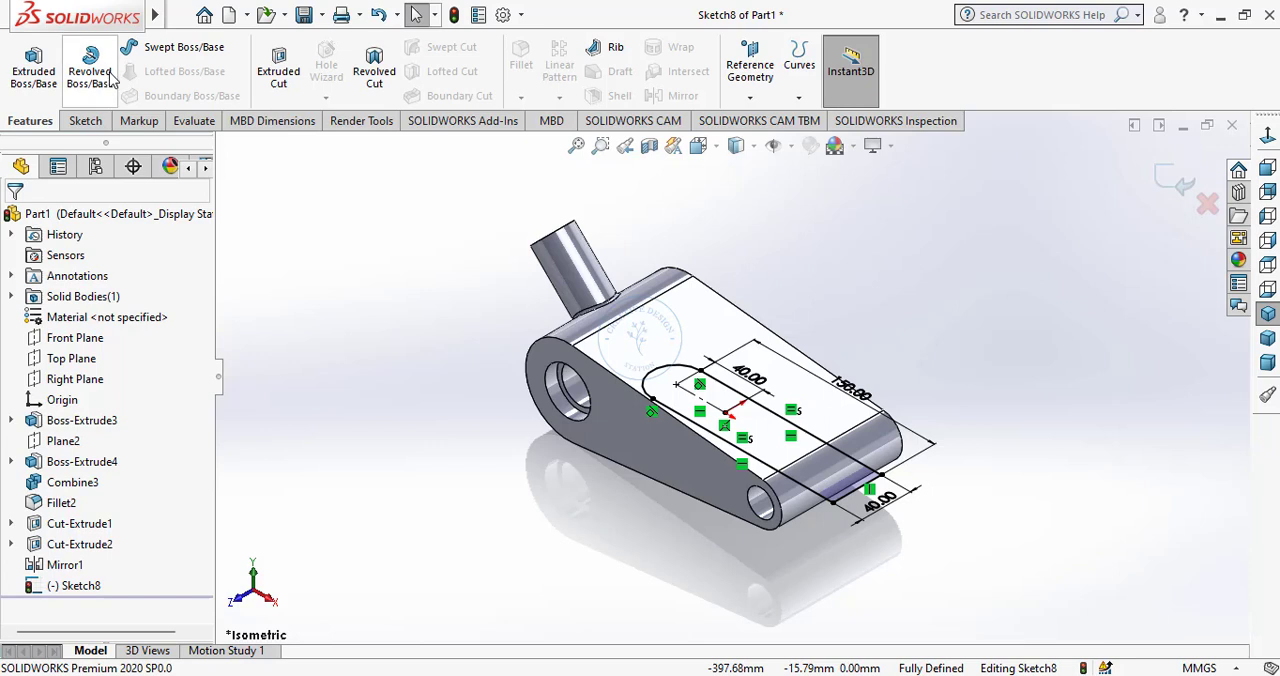
{"action": "left_click", "coordinate": [279, 70]}
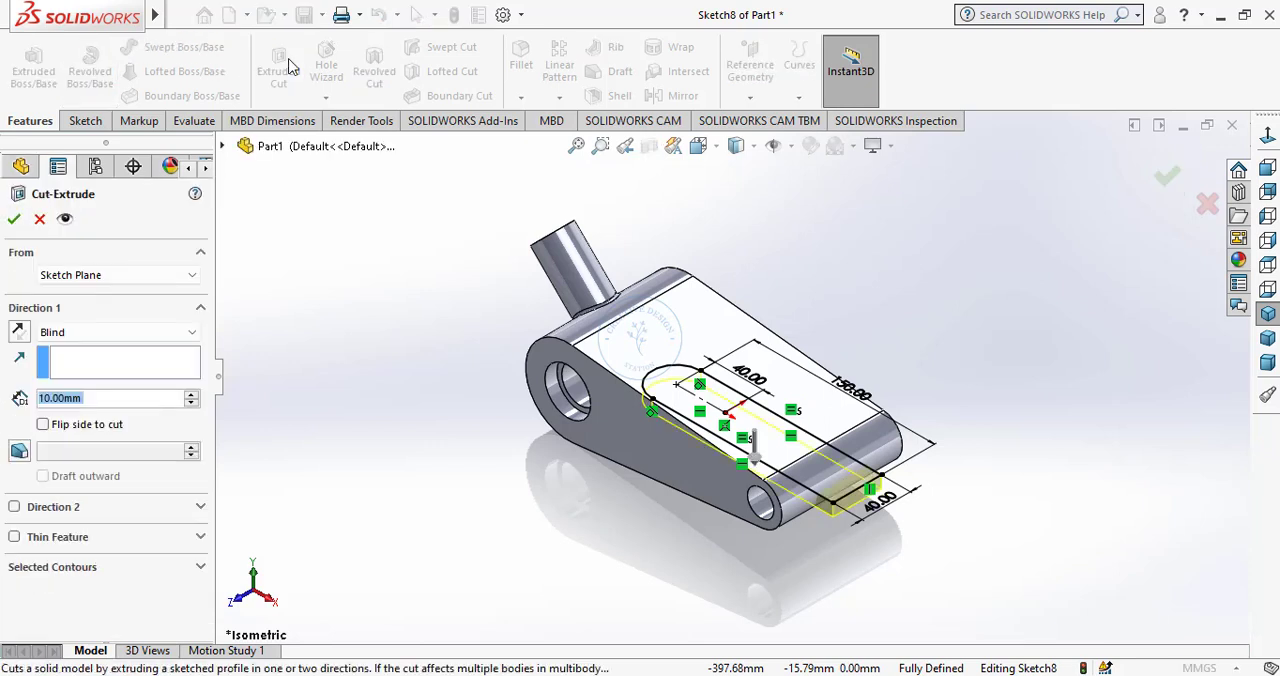
{"action": "left_click", "coordinate": [62, 335]}
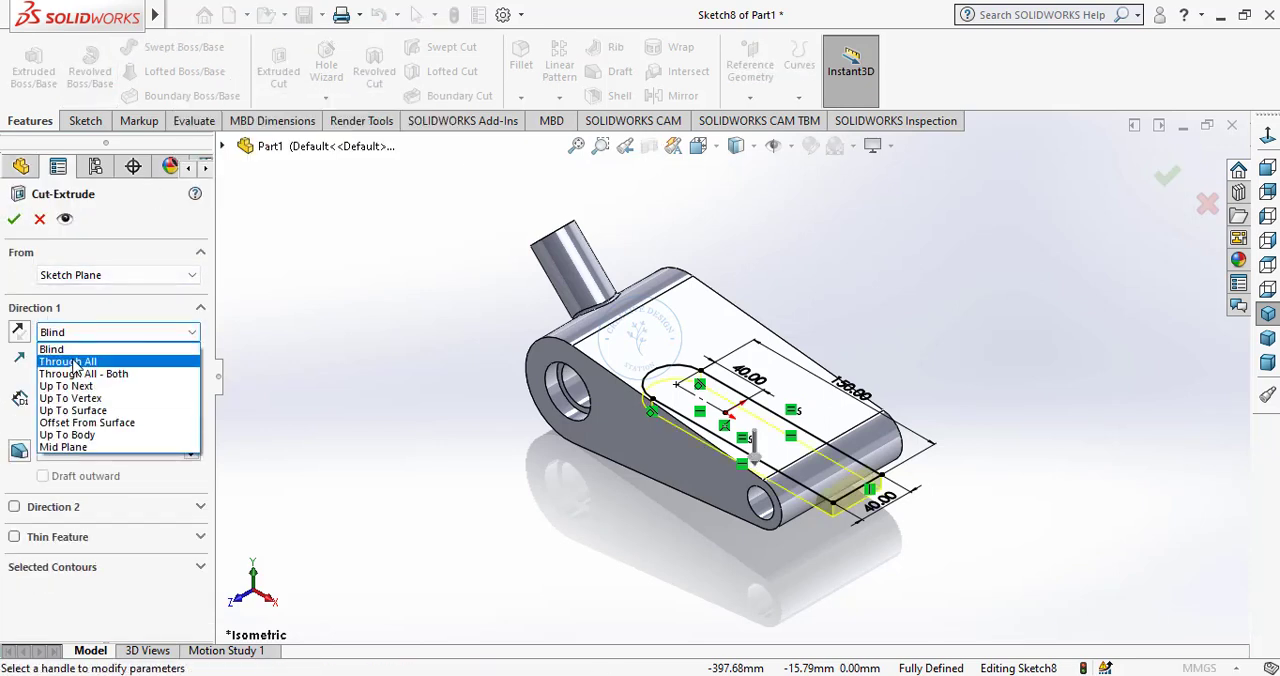
{"action": "left_click", "coordinate": [75, 449]}
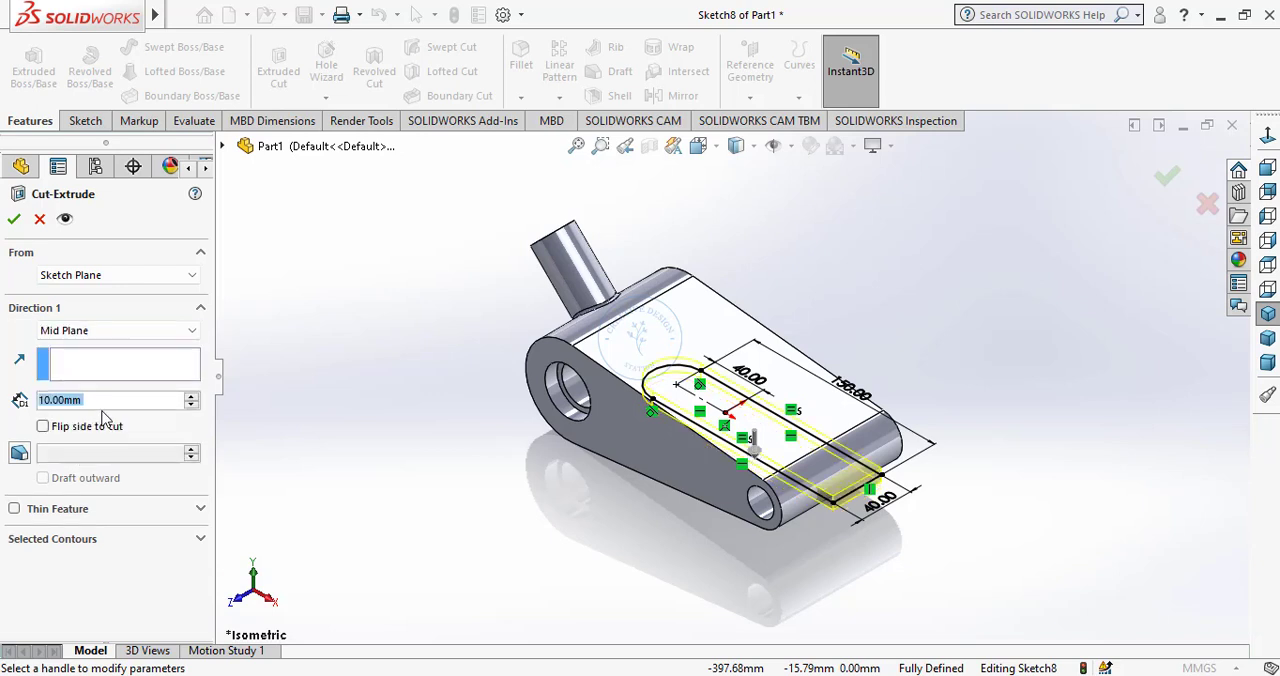
{"action": "type", "text": "100"}
{"action": "key", "text": "Return"}
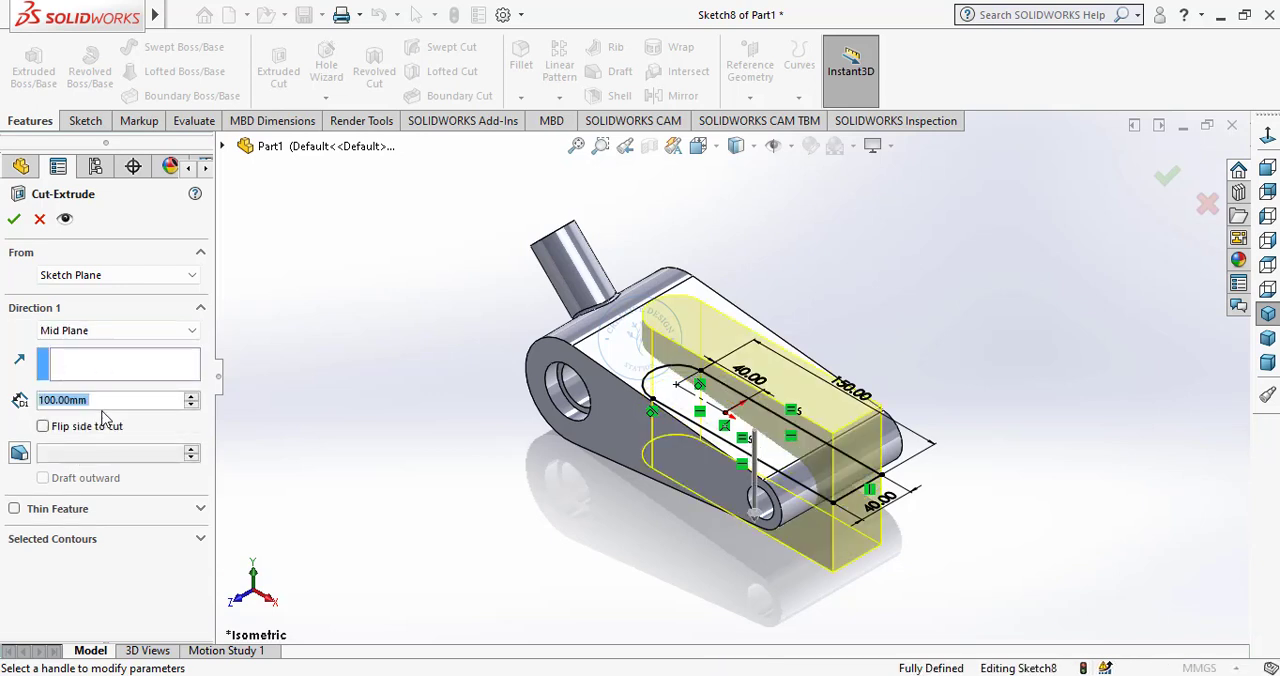
{"action": "left_click", "coordinate": [15, 221]}
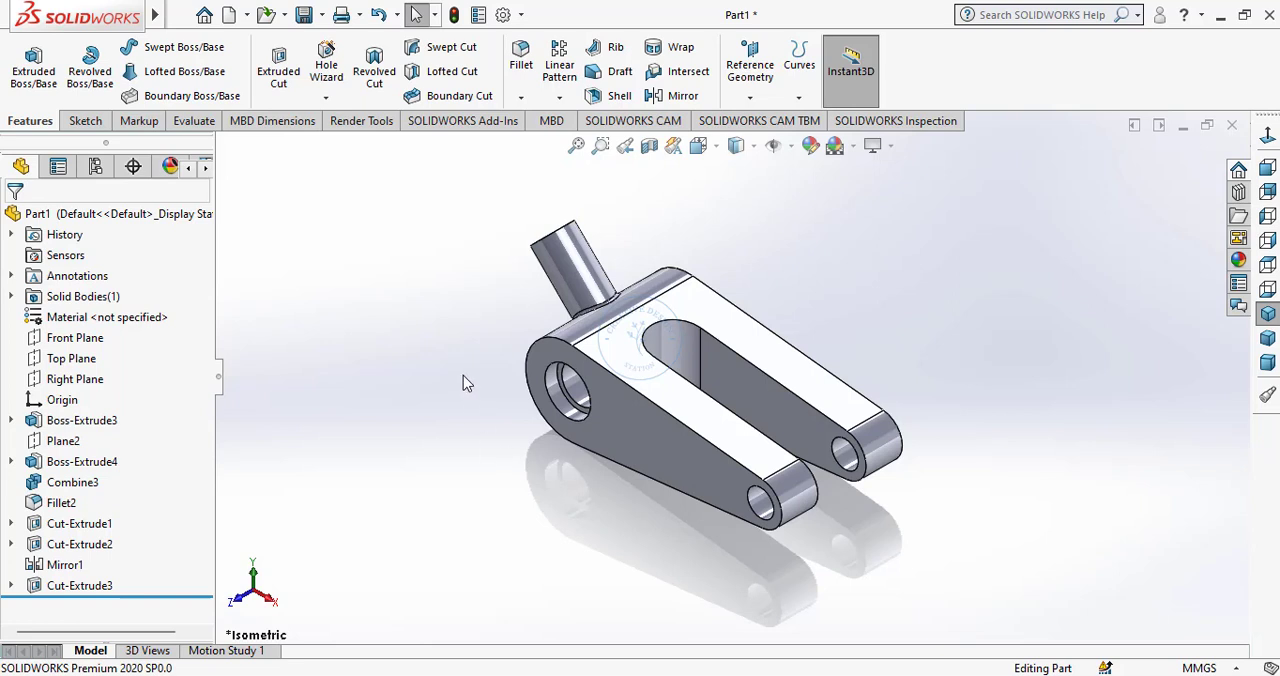
Start a sketch on the angled cylindrical boss's end face and draw a vertical chord about 22.66 mm long off-centre.
{"action": "middle_click_drag", "start_coordinate": [517, 286], "coordinate": [585, 333]}
{"action": "left_click", "coordinate": [585, 333]}
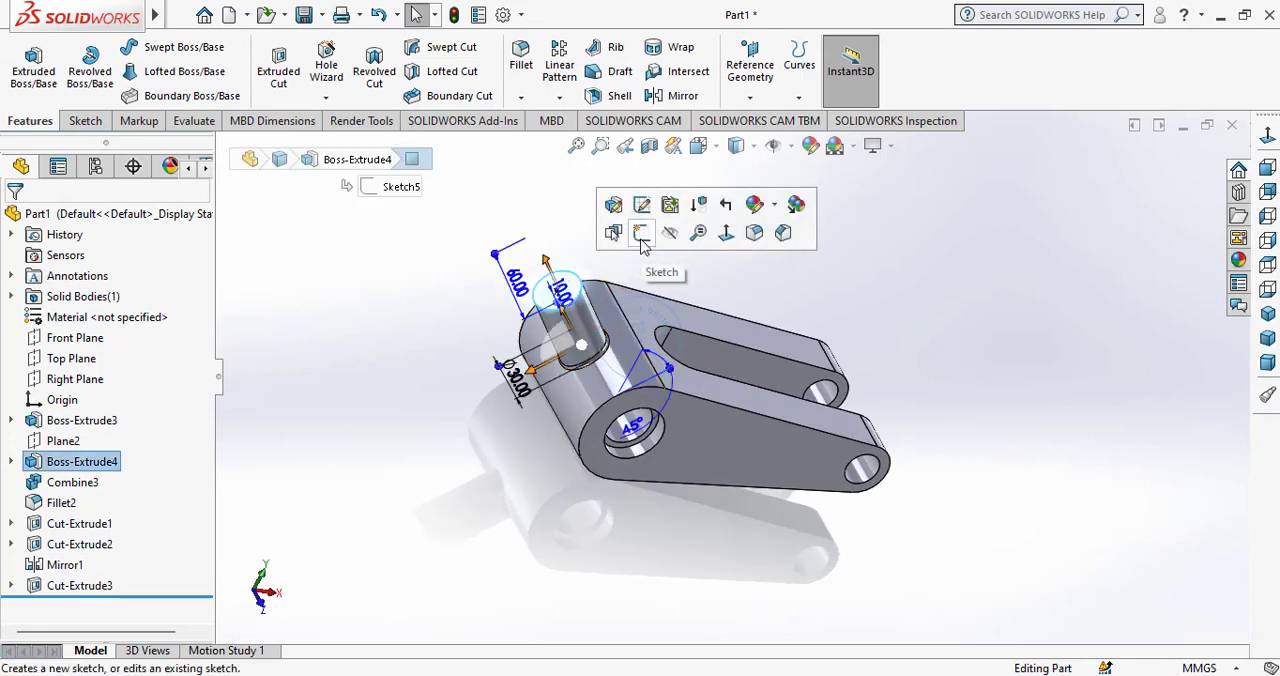
{"action": "left_click", "coordinate": [641, 244]}
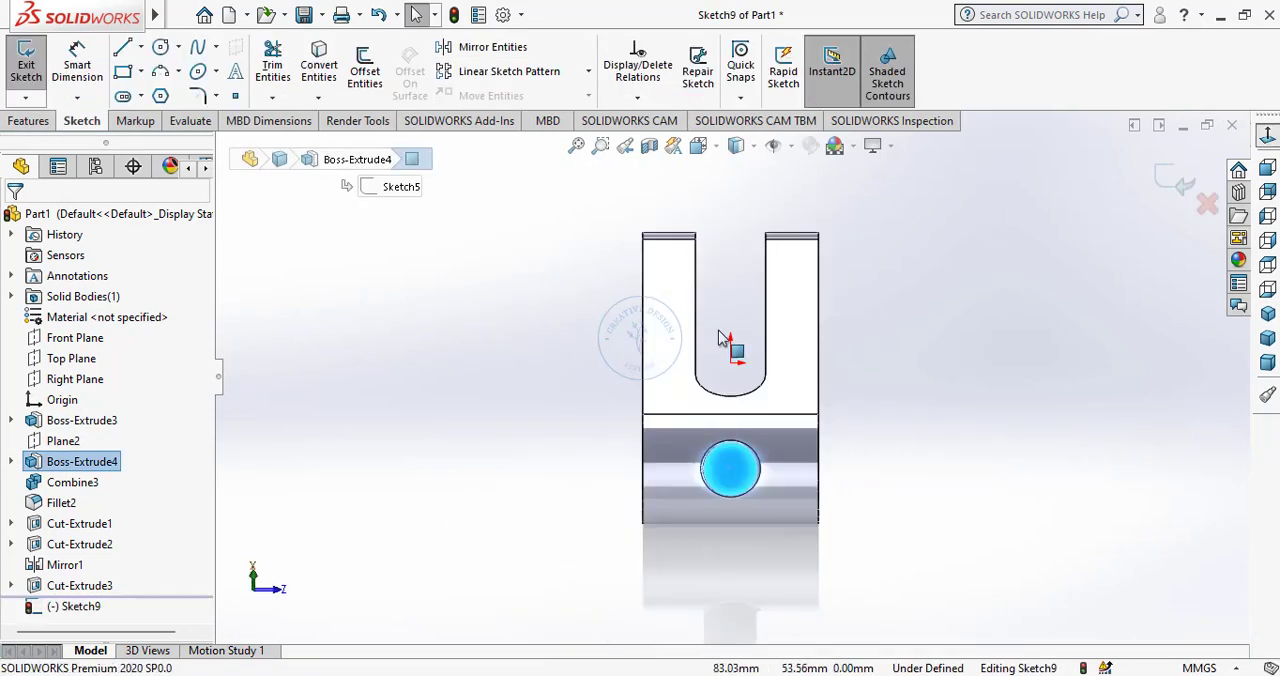
{"action": "scroll", "coordinate": [766, 491], "scroll_direction": "down", "scroll_amount": 5}
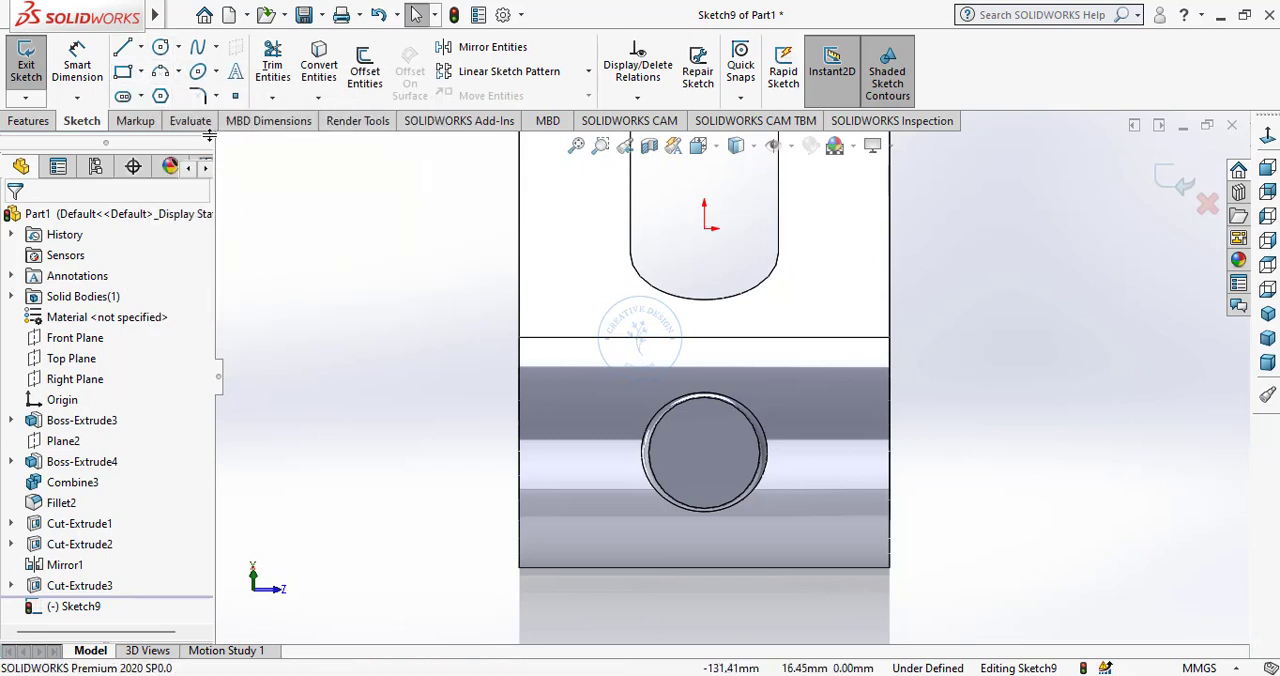
{"action": "left_click", "coordinate": [124, 49]}
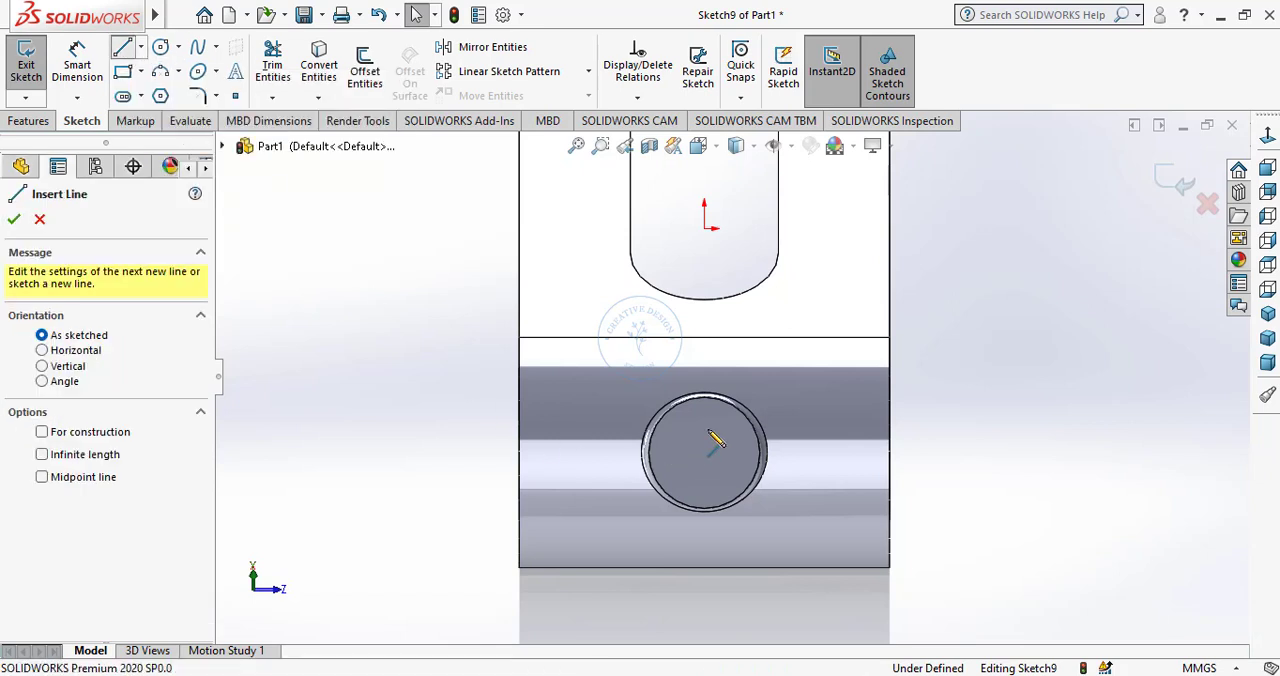
{"action": "left_click", "coordinate": [741, 418]}
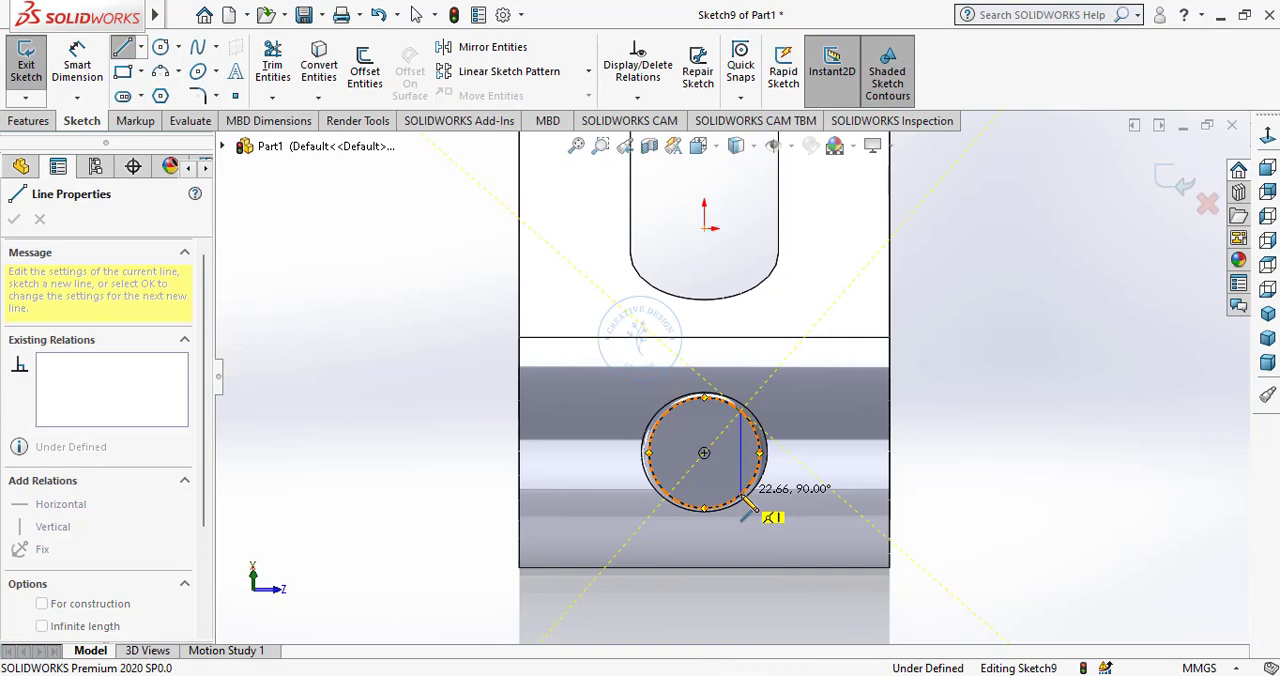
{"action": "left_click", "coordinate": [741, 484]}
{"action": "right_click", "coordinate": [699, 462]}
{"action": "left_click", "coordinate": [729, 486]}
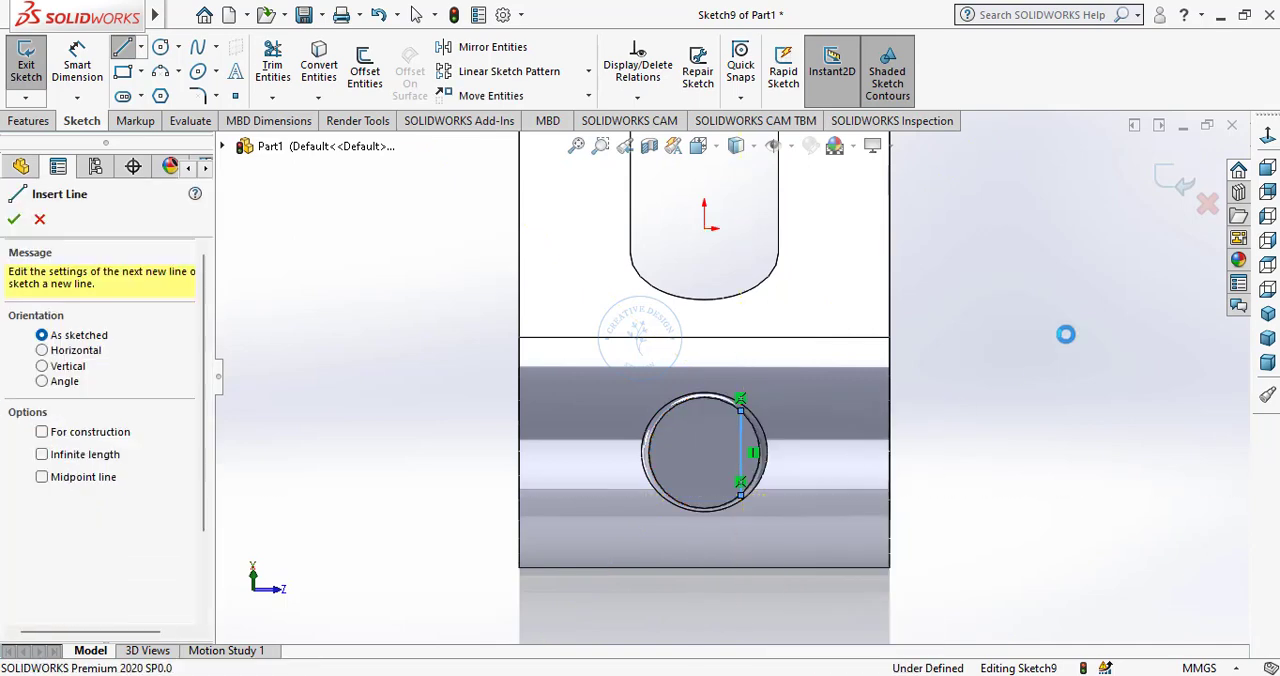
Convert the circular edge of the boss's end face into a sketch entity.
{"action": "left_click", "coordinate": [1267, 313]}
{"action": "scroll", "coordinate": [636, 333], "scroll_direction": "down", "scroll_amount": 5}
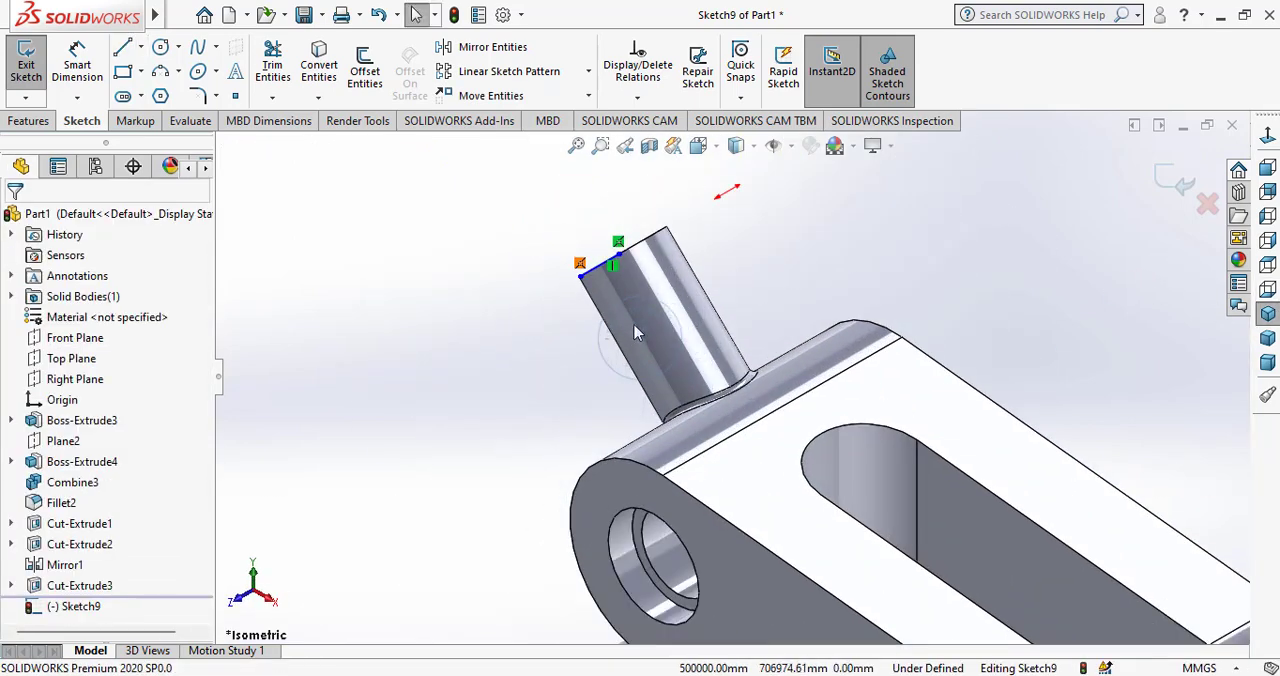
{"action": "mouse_move", "coordinate": [640, 333]}
{"action": "middle_mouse_down"}
{"action": "mouse_move", "coordinate": [726, 317]}
{"action": "mouse_move", "coordinate": [766, 373]}
{"action": "mouse_move", "coordinate": [752, 366]}
{"action": "middle_mouse_up"}
{"action": "scroll", "coordinate": [660, 311], "scroll_direction": "down", "scroll_amount": 2}
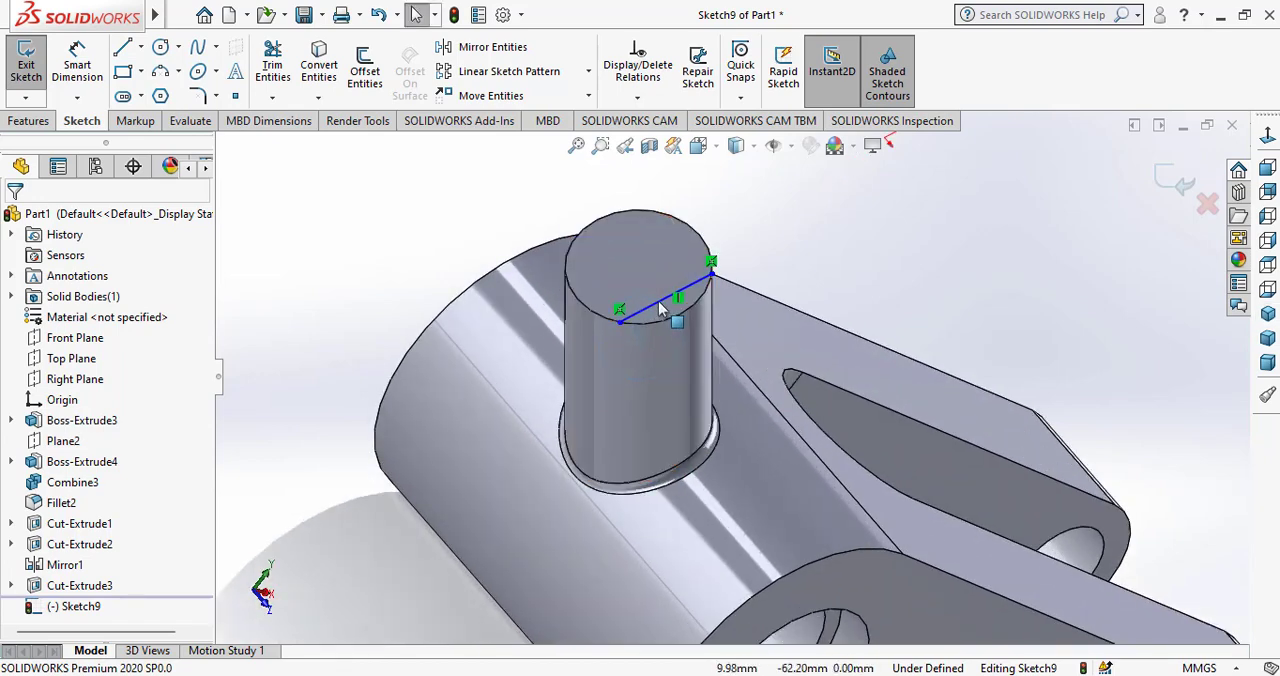
{"action": "scroll", "coordinate": [660, 311], "scroll_direction": "down", "scroll_amount": 1}
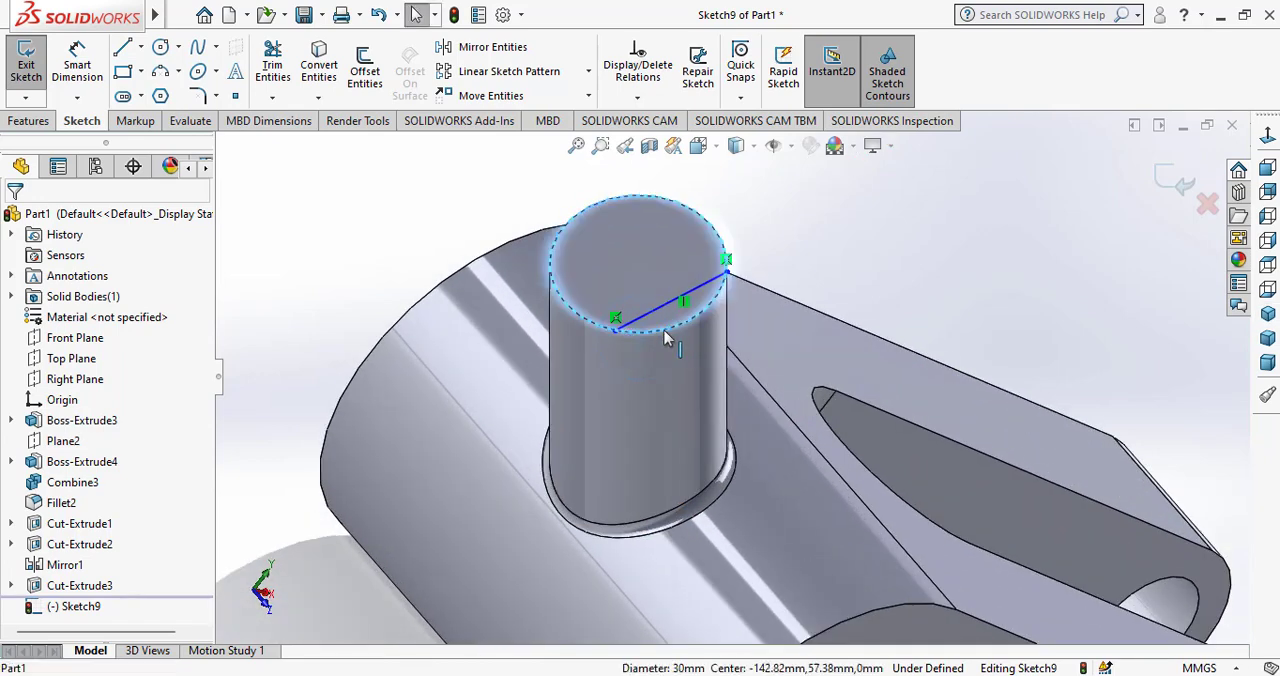
{"action": "left_click", "coordinate": [665, 336]}
{"action": "left_click", "coordinate": [318, 65]}
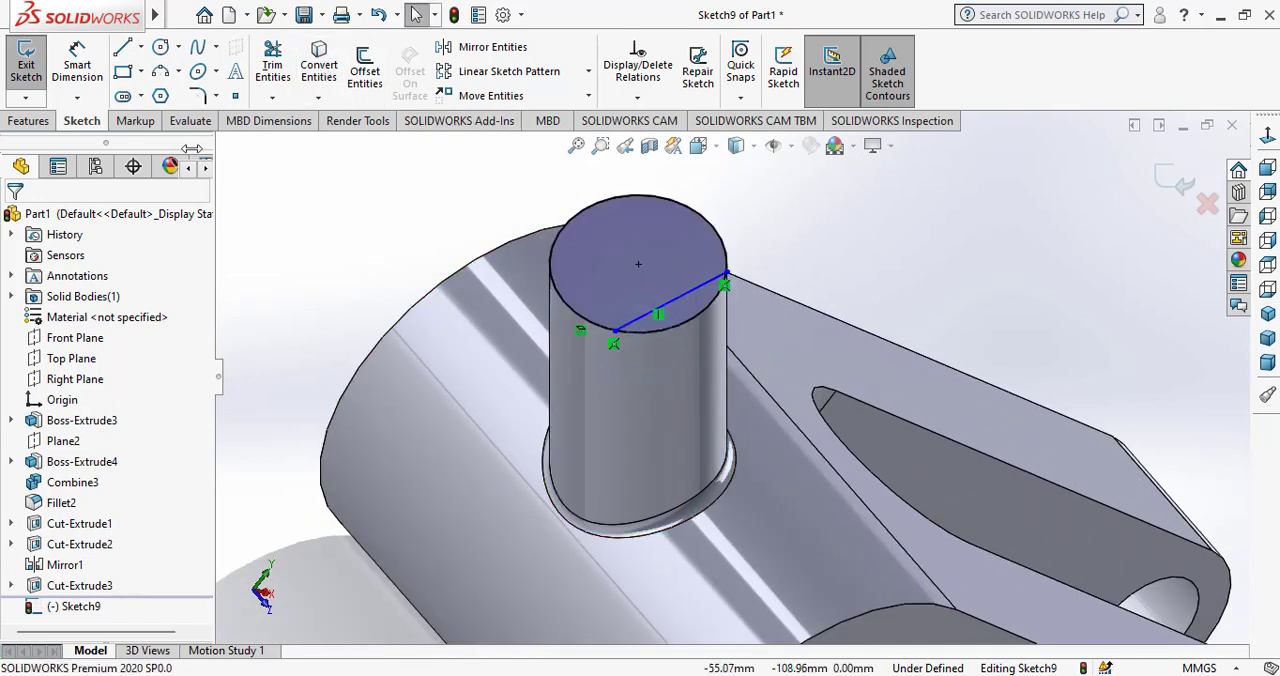
Draw a construction centerline across the converted circle through its centre, parallel to the chord.
{"action": "left_click", "coordinate": [143, 50]}
{"action": "left_click", "coordinate": [170, 92]}
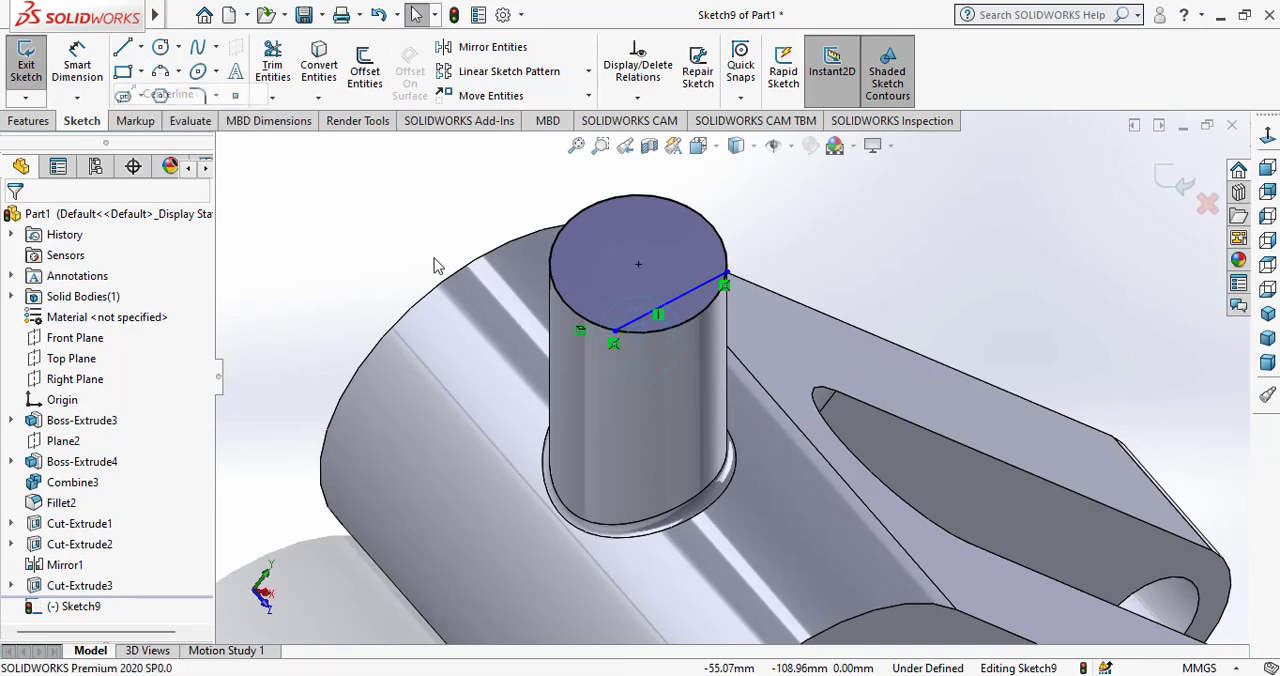
{"action": "left_click", "coordinate": [564, 301]}
{"action": "left_click", "coordinate": [710, 227]}
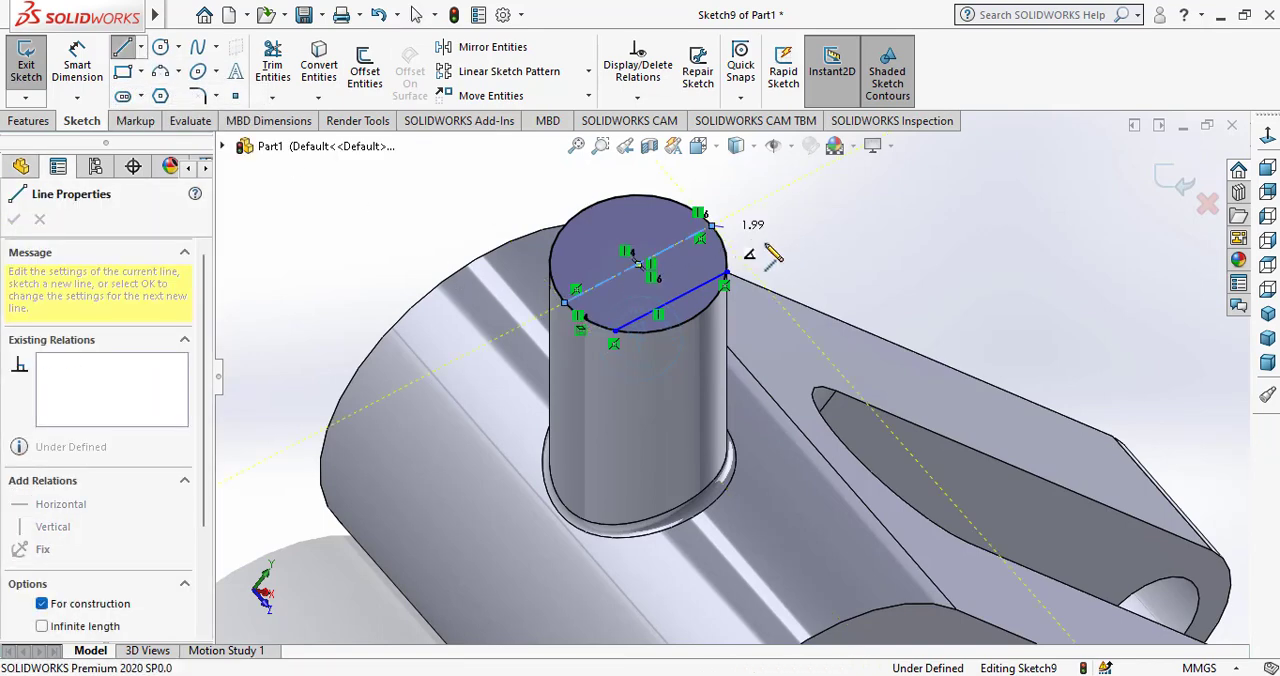
{"action": "right_click", "coordinate": [790, 258]}
{"action": "left_click", "coordinate": [790, 258]}
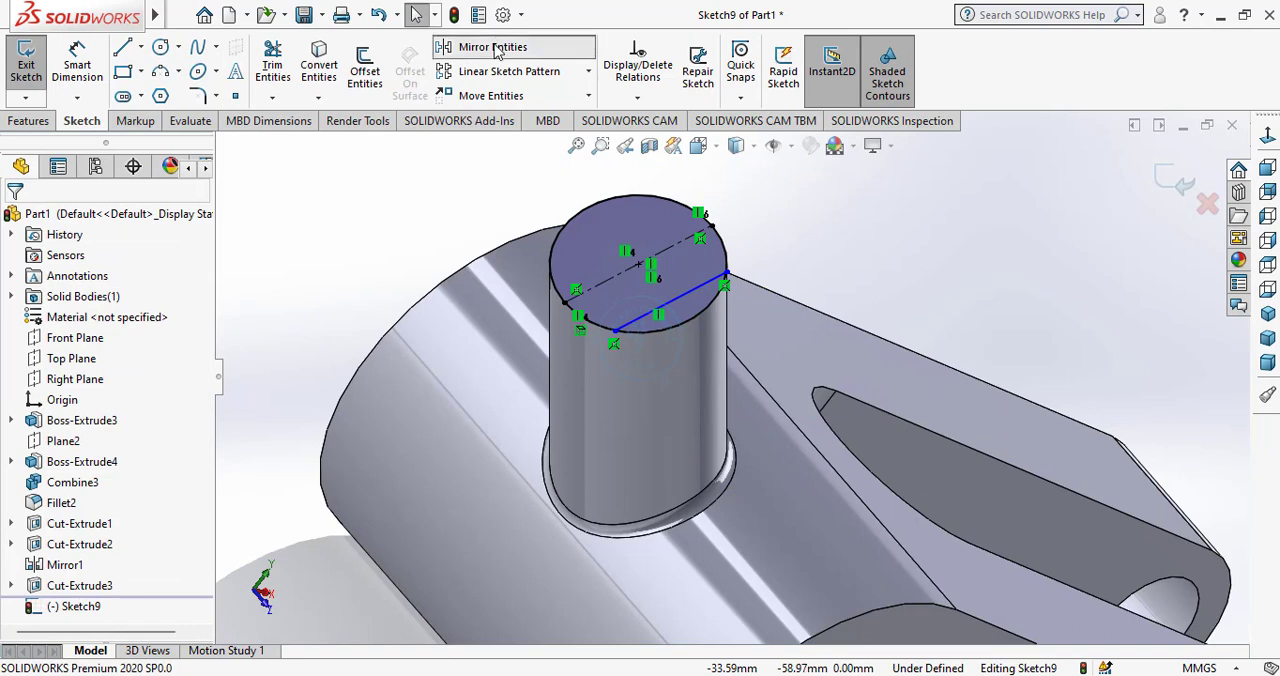
Mirror the chord about the construction centerline, keeping the original.
{"action": "left_click", "coordinate": [445, 47]}
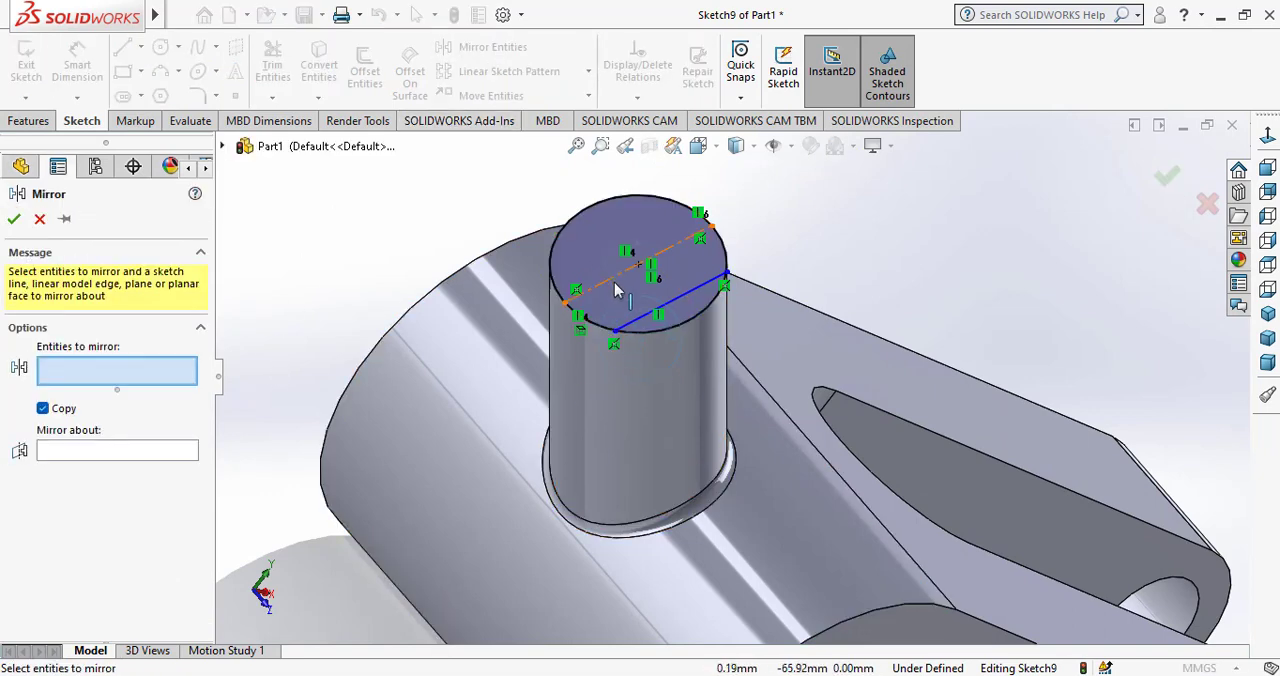
{"action": "left_click", "coordinate": [648, 314]}
{"action": "left_click", "coordinate": [180, 453]}
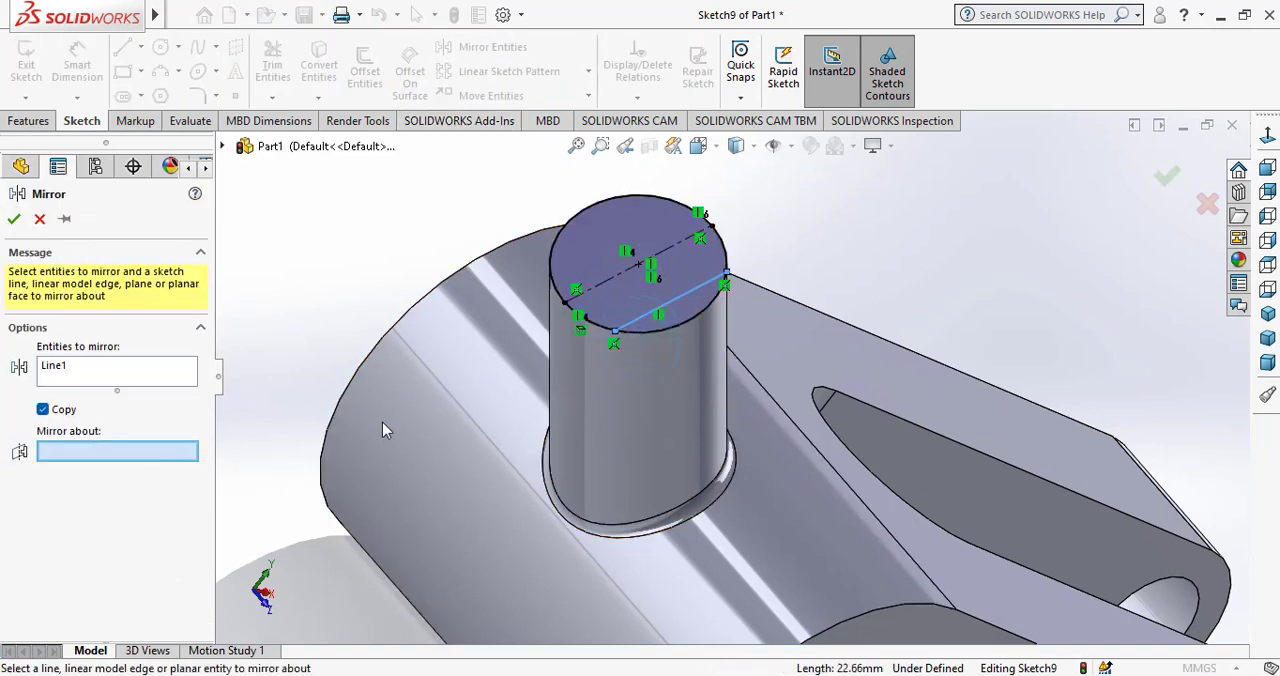
{"action": "left_click", "coordinate": [608, 280]}
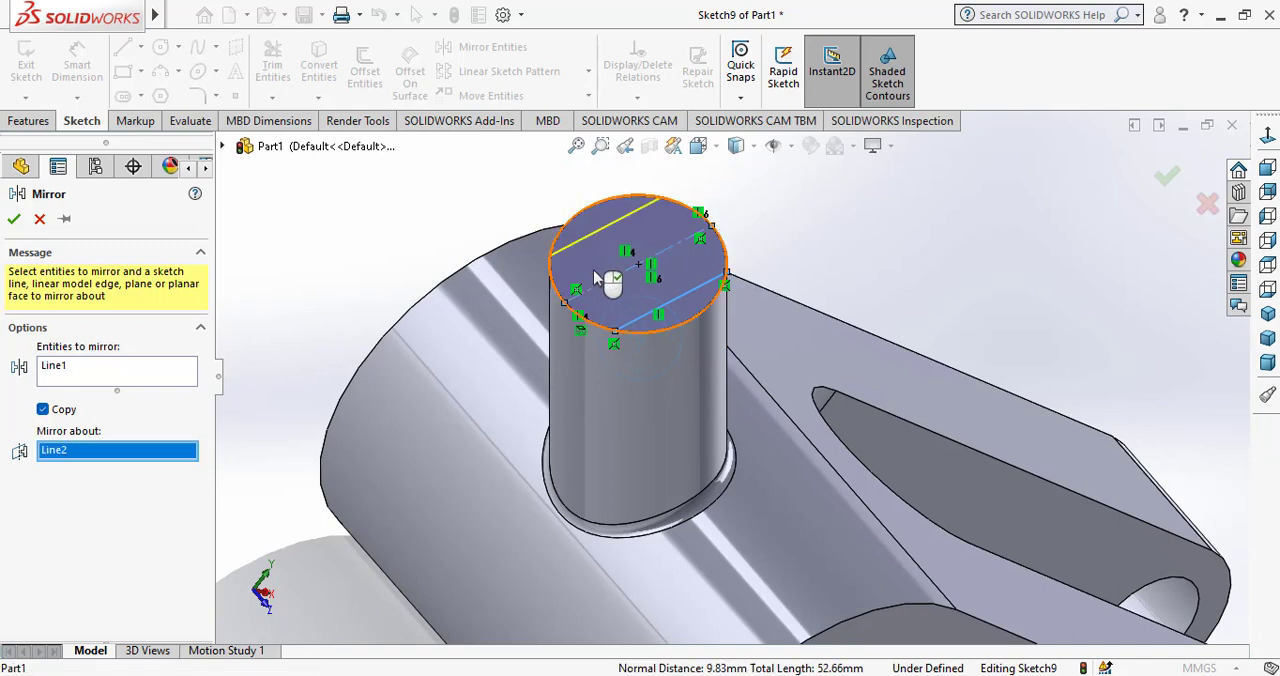
{"action": "left_click", "coordinate": [14, 220]}
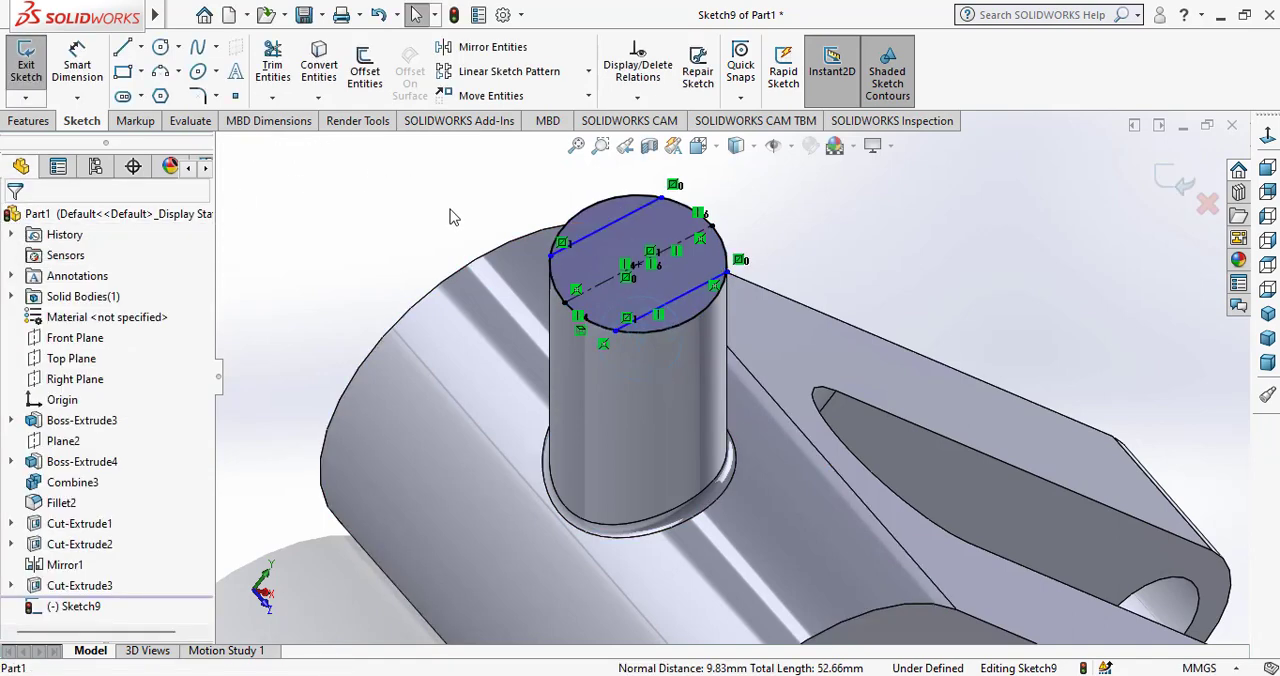
Power-trim the circle's arcs between the two chords, leaving a closed circular segment on each side.
{"action": "left_click", "coordinate": [272, 65]}
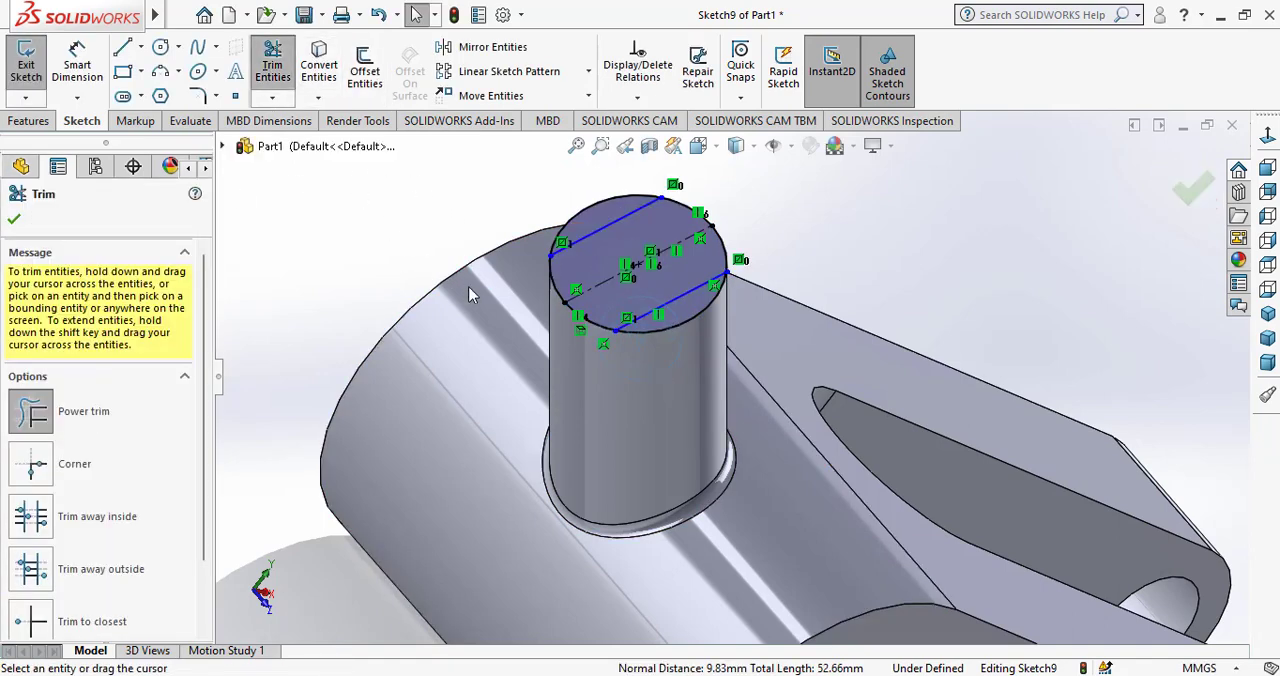
{"action": "left_click_drag", "start_coordinate": [523, 296], "coordinate": [603, 268]}
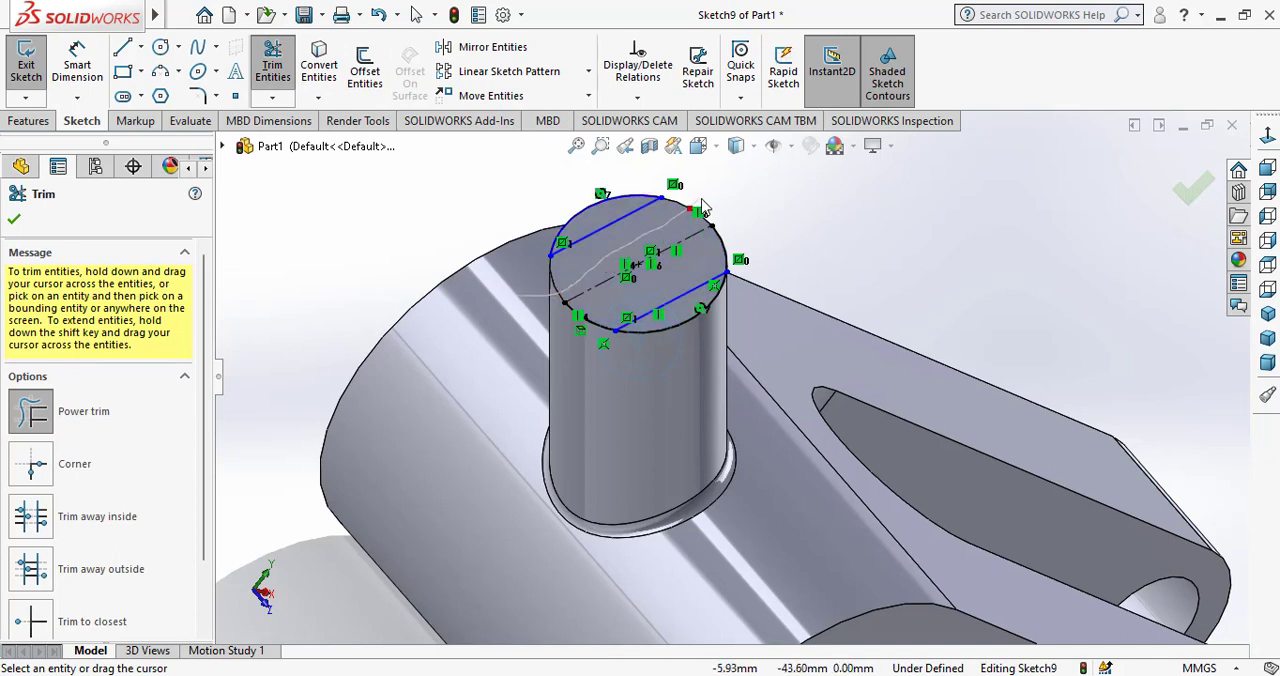
{"action": "left_click_drag", "start_coordinate": [702, 200], "coordinate": [704, 198]}
{"action": "left_click_drag", "start_coordinate": [728, 248], "coordinate": [727, 226]}
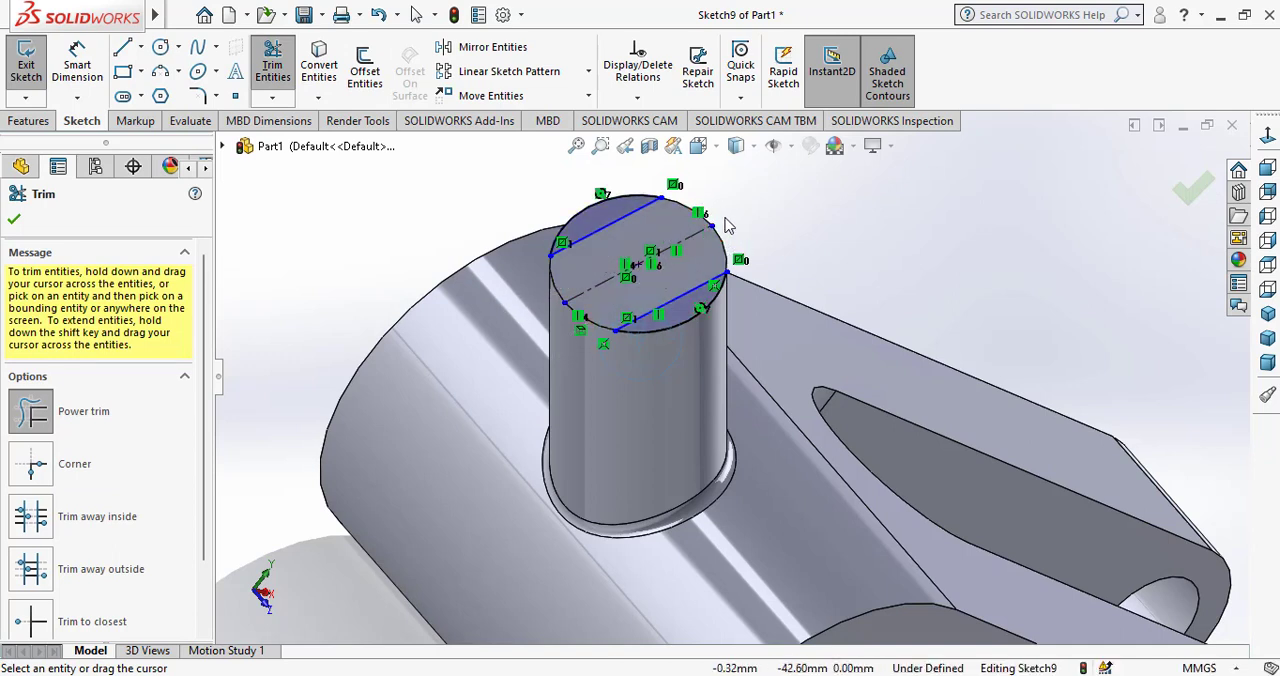
{"action": "left_click", "coordinate": [14, 220]}
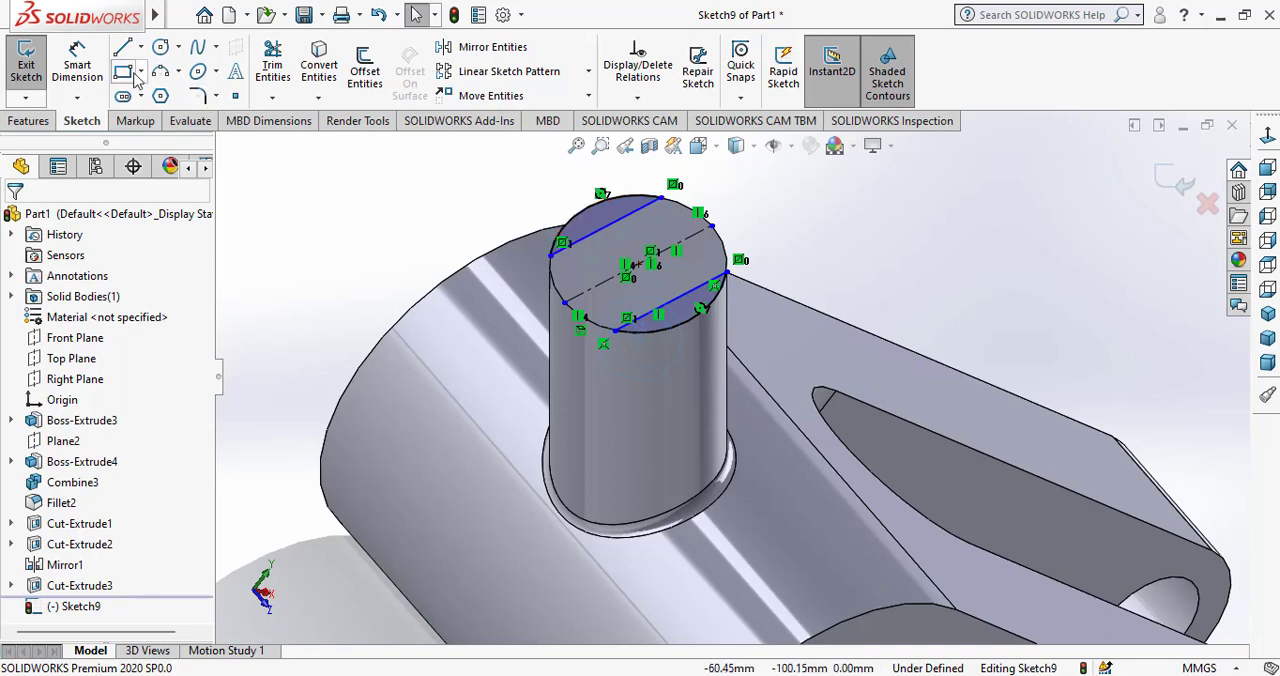
Dimension the distance between one chord and the construction centerline at 9 mm.
{"action": "left_click", "coordinate": [1268, 137]}
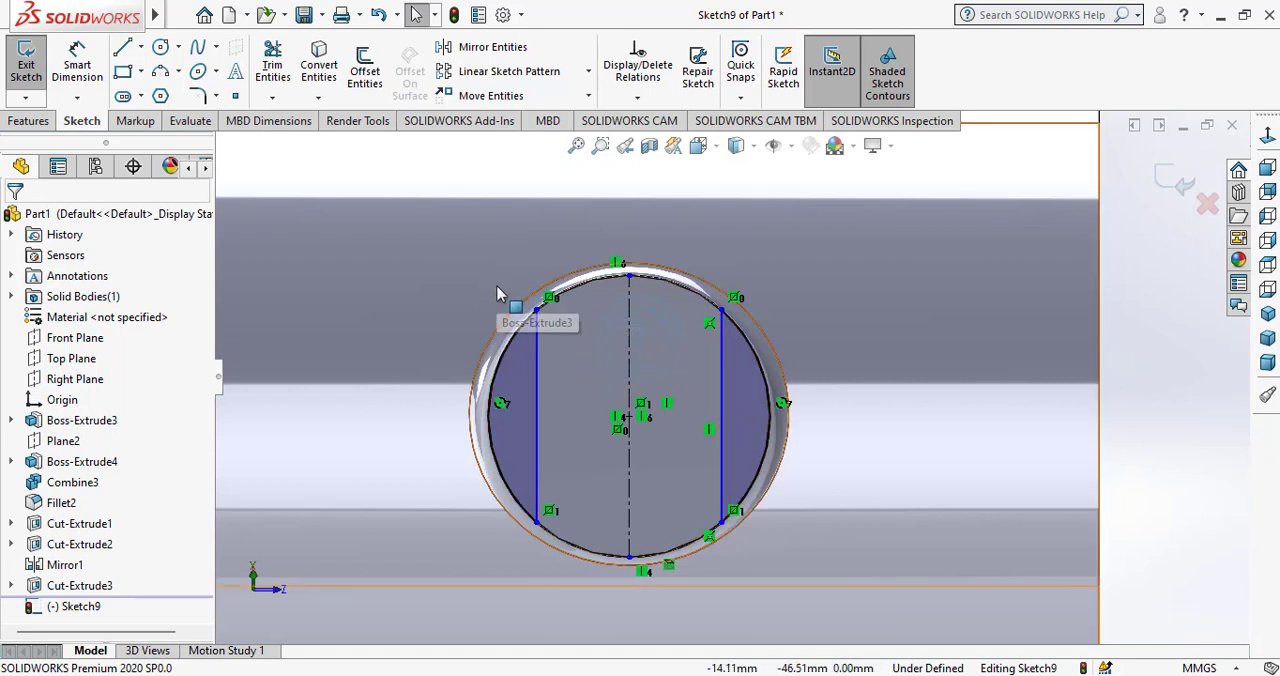
{"action": "left_click", "coordinate": [77, 65]}
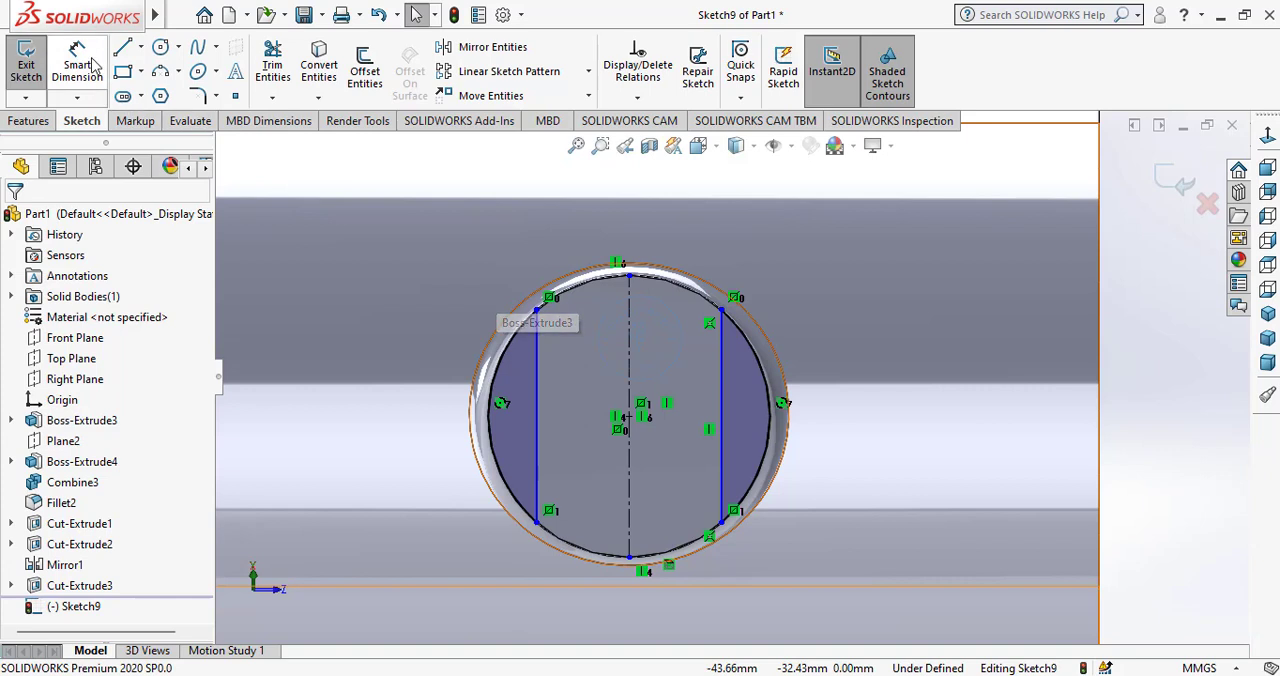
{"action": "left_click", "coordinate": [627, 408]}
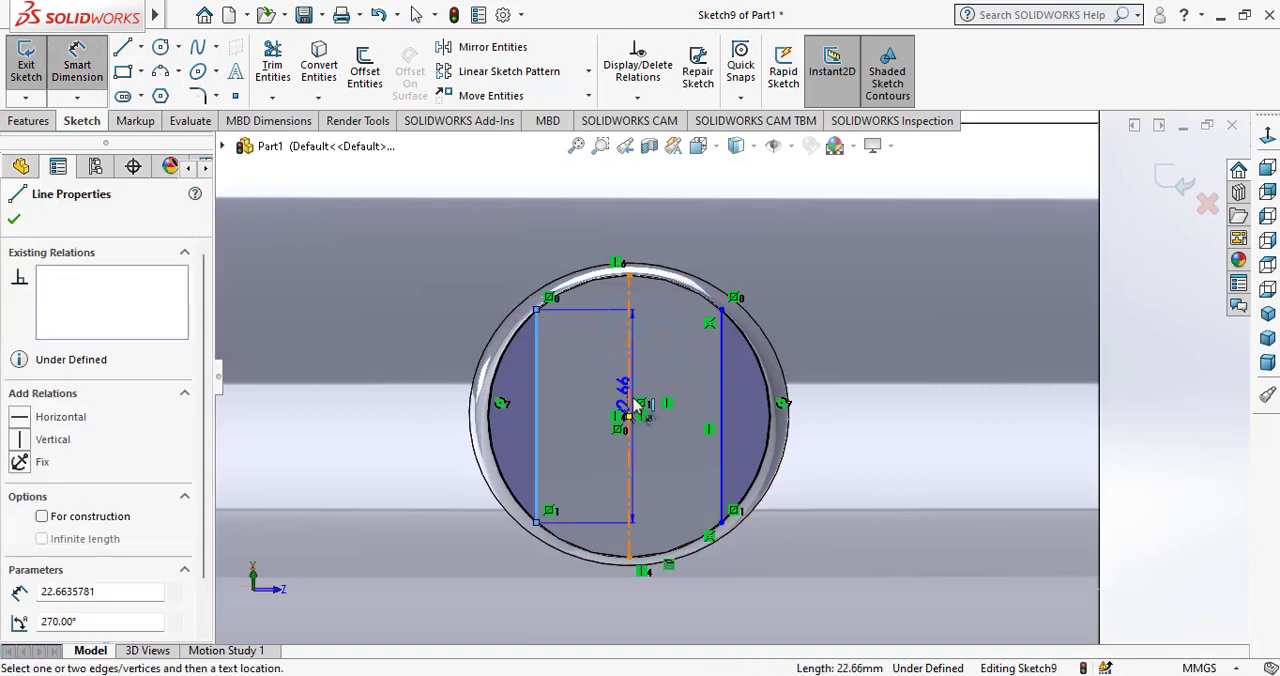
{"action": "left_click", "coordinate": [537, 360]}
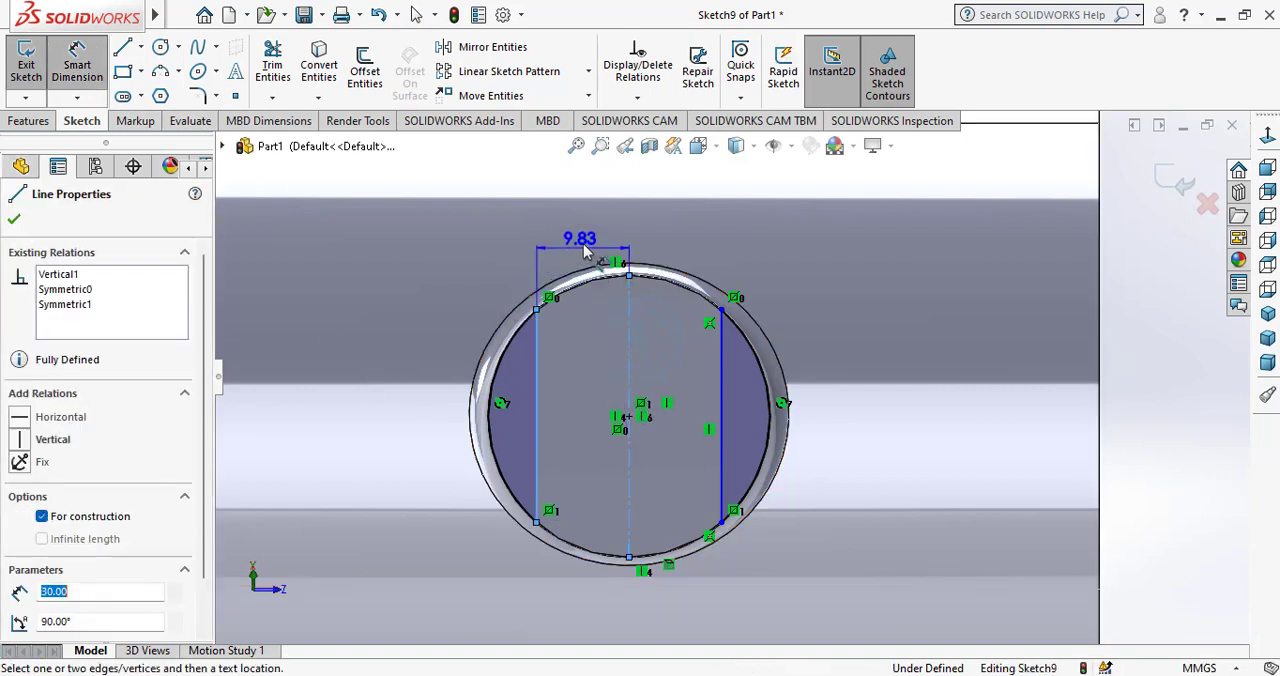
{"action": "left_click", "coordinate": [588, 252]}
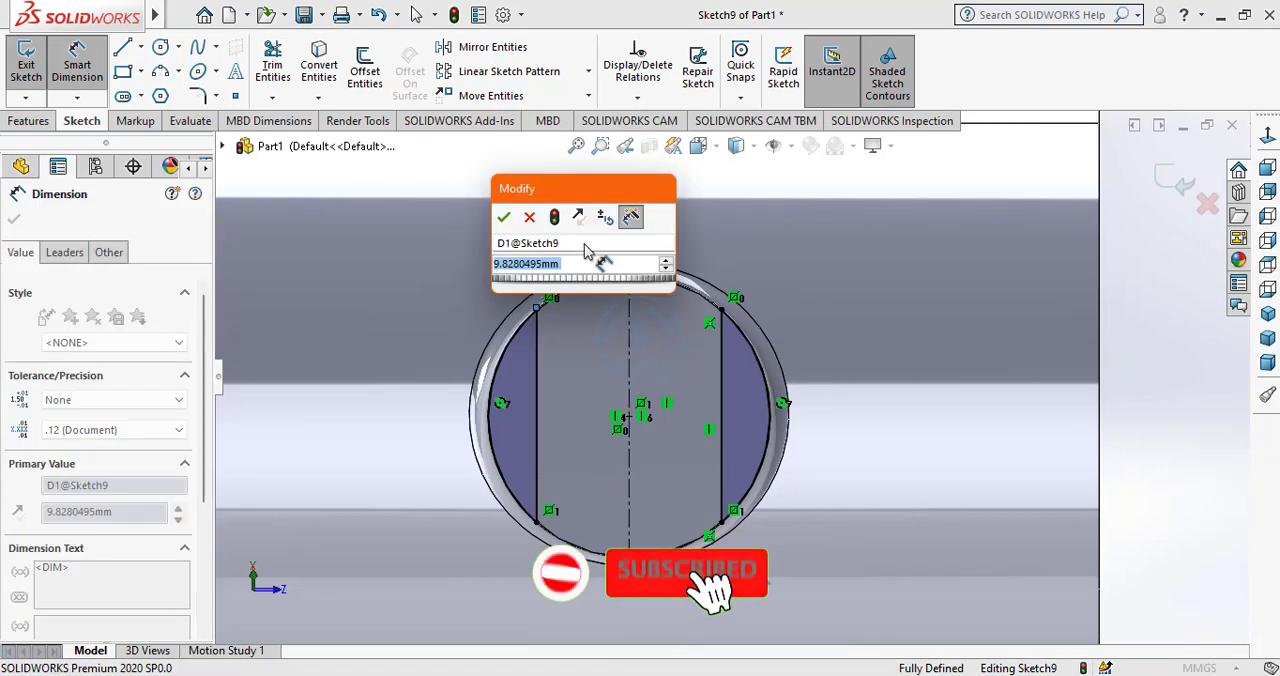
{"action": "type", "text": "9"}
{"action": "key", "text": "Return"}
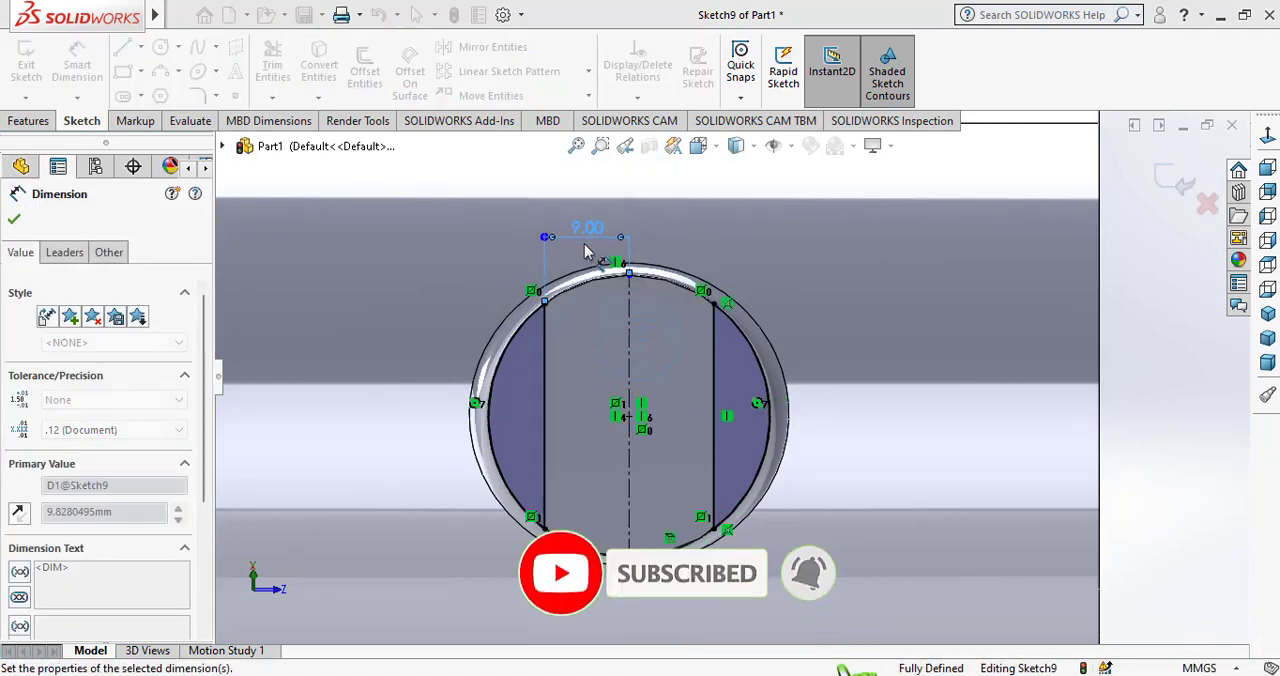
Extrude-cut both circular segments from the boss's end face with a blind depth of 20 mm to form two flats.
{"action": "right_click", "coordinate": [912, 333]}
{"action": "left_click", "coordinate": [952, 380]}
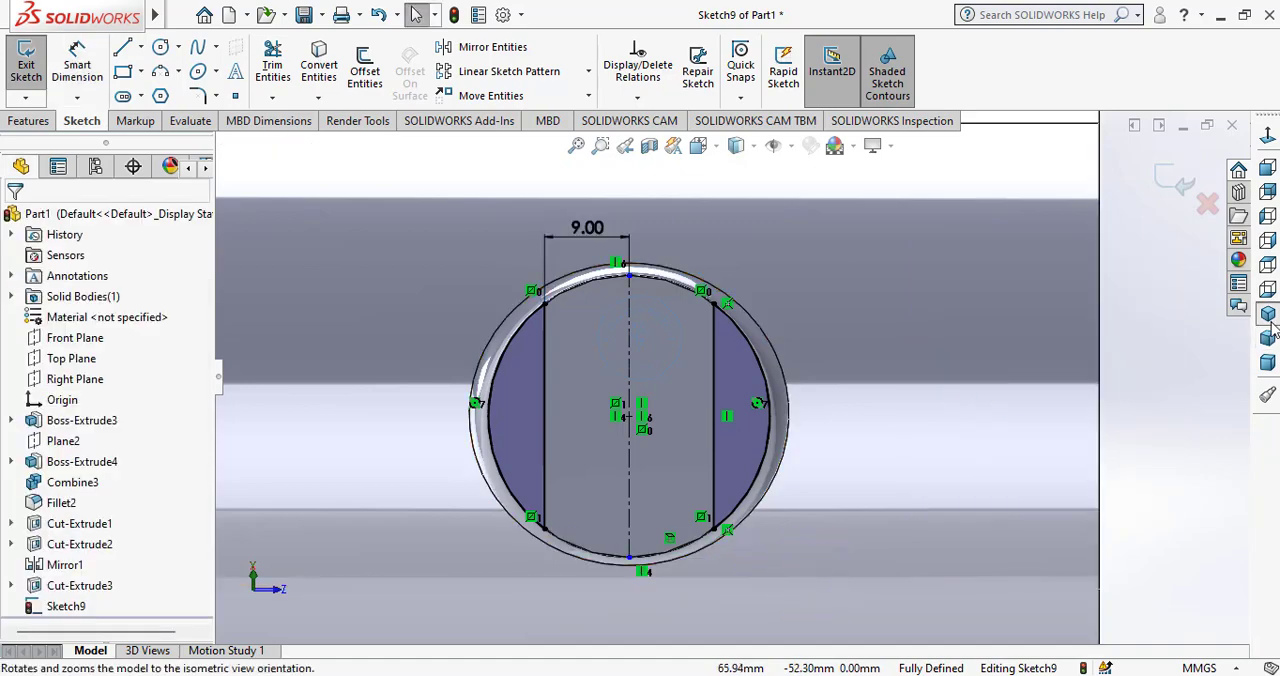
{"action": "left_click", "coordinate": [1271, 326]}
{"action": "scroll", "coordinate": [580, 250], "scroll_direction": "down", "scroll_amount": 5}
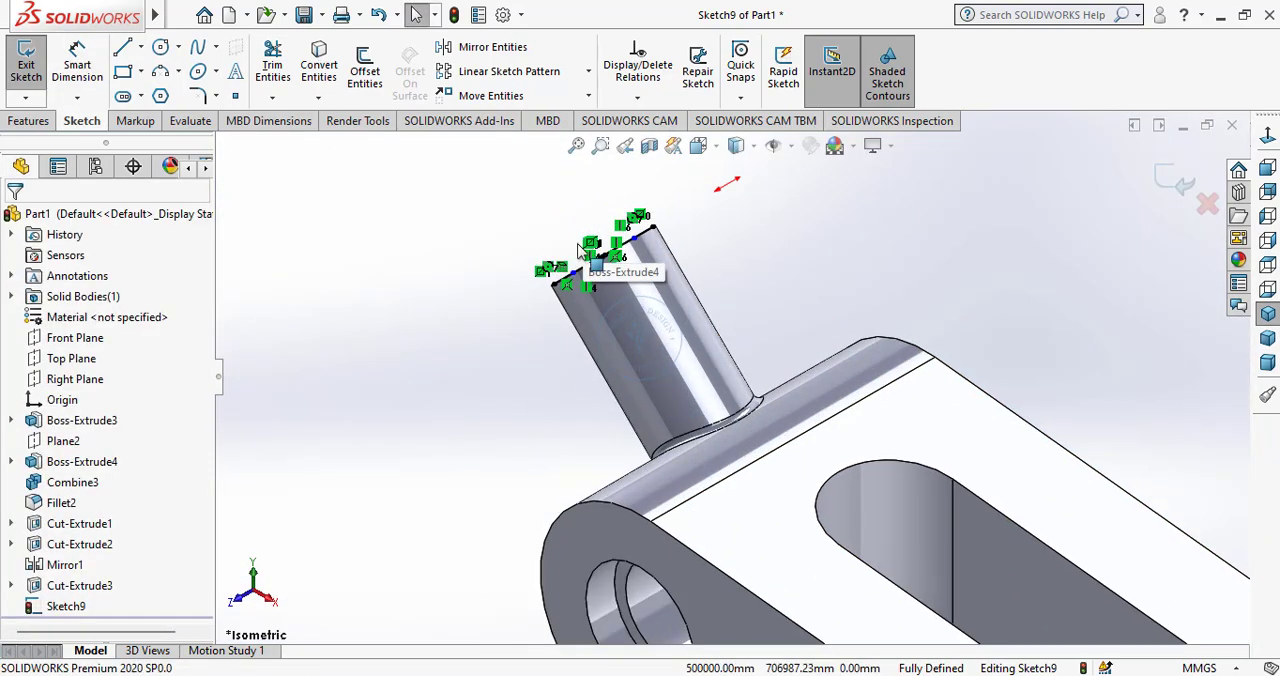
{"action": "scroll", "coordinate": [578, 250], "scroll_direction": "down", "scroll_amount": 1}
{"action": "mouse_move", "coordinate": [598, 332]}
{"action": "middle_mouse_down"}
{"action": "mouse_move", "coordinate": [657, 334]}
{"action": "mouse_move", "coordinate": [597, 315]}
{"action": "middle_mouse_up"}
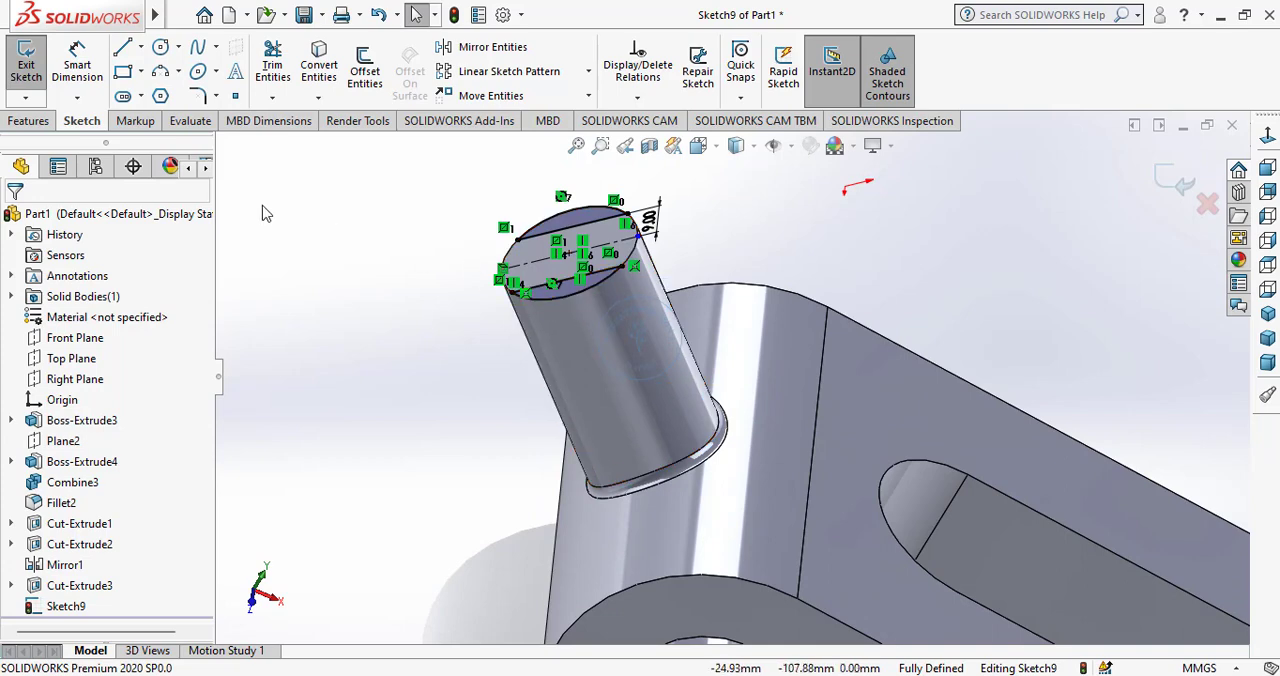
{"action": "left_click", "coordinate": [28, 120]}
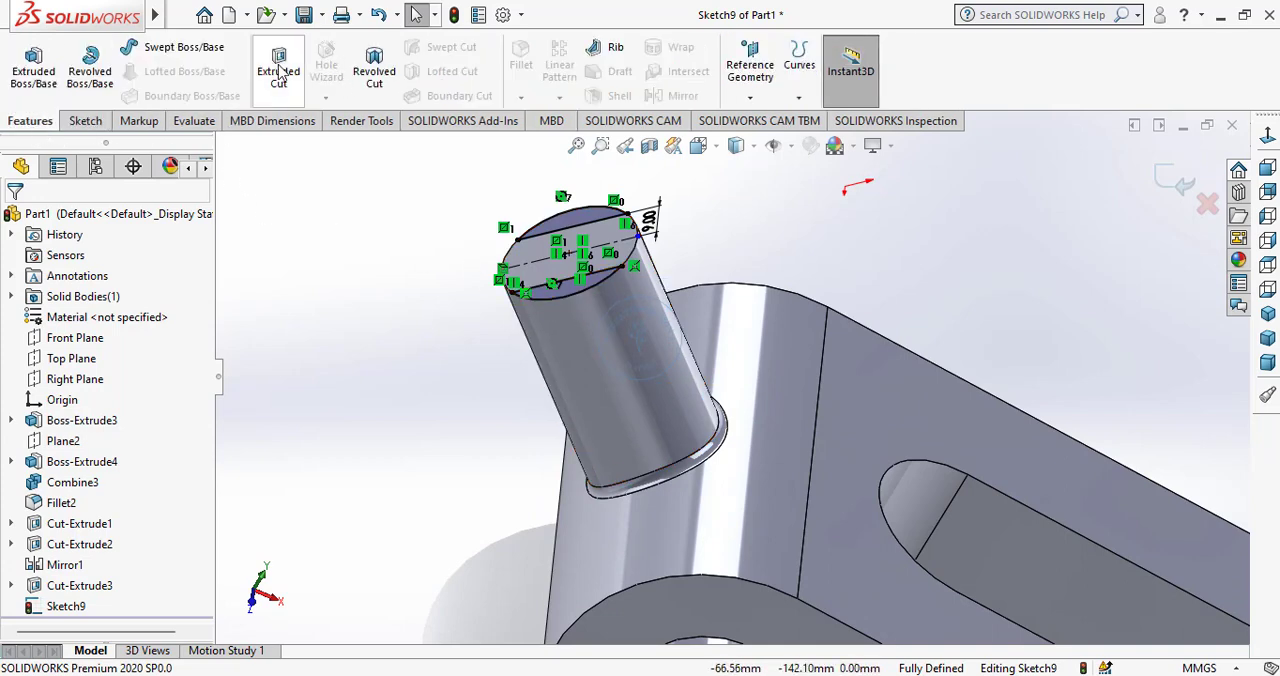
{"action": "left_click", "coordinate": [280, 72]}
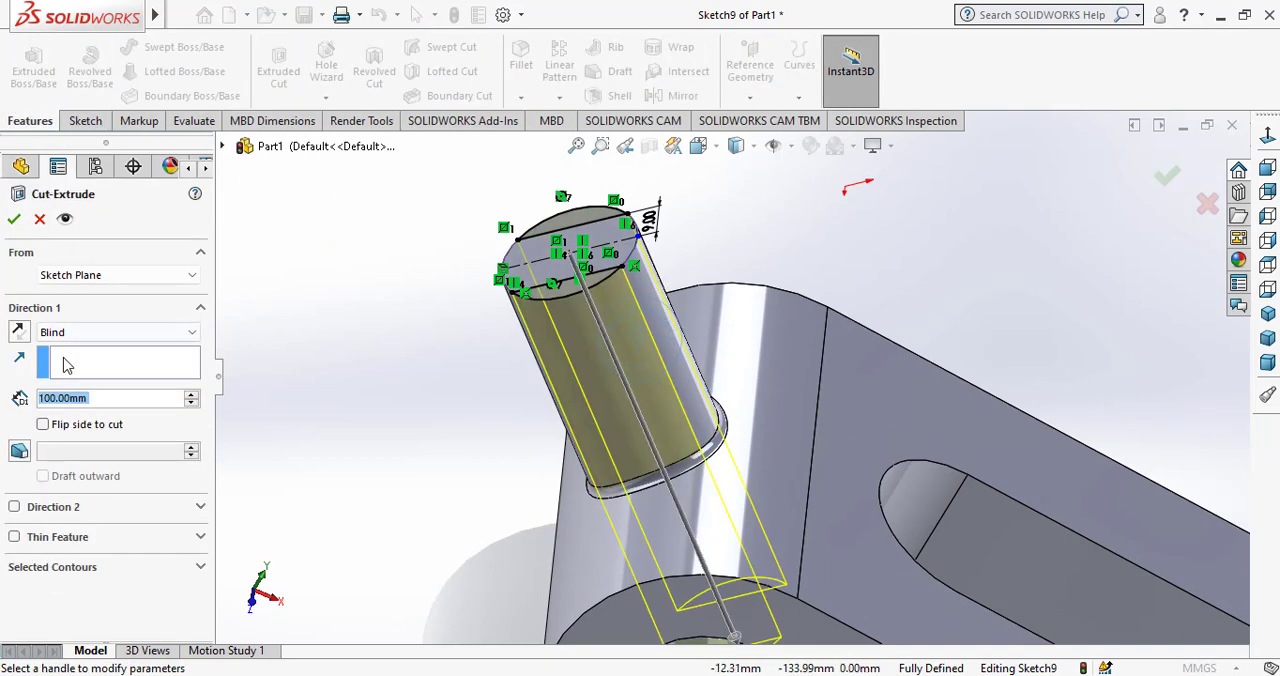
{"action": "type", "text": "1"}
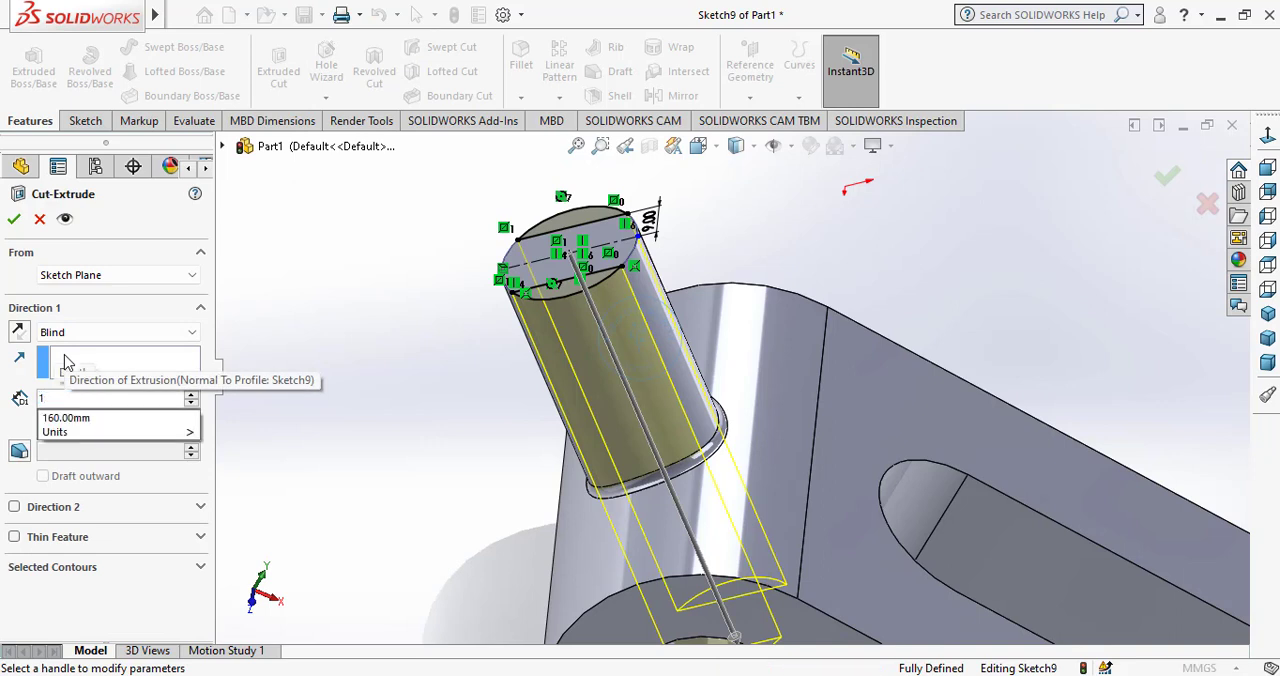
{"action": "type", "text": "5"}
{"action": "key", "text": "Return"}
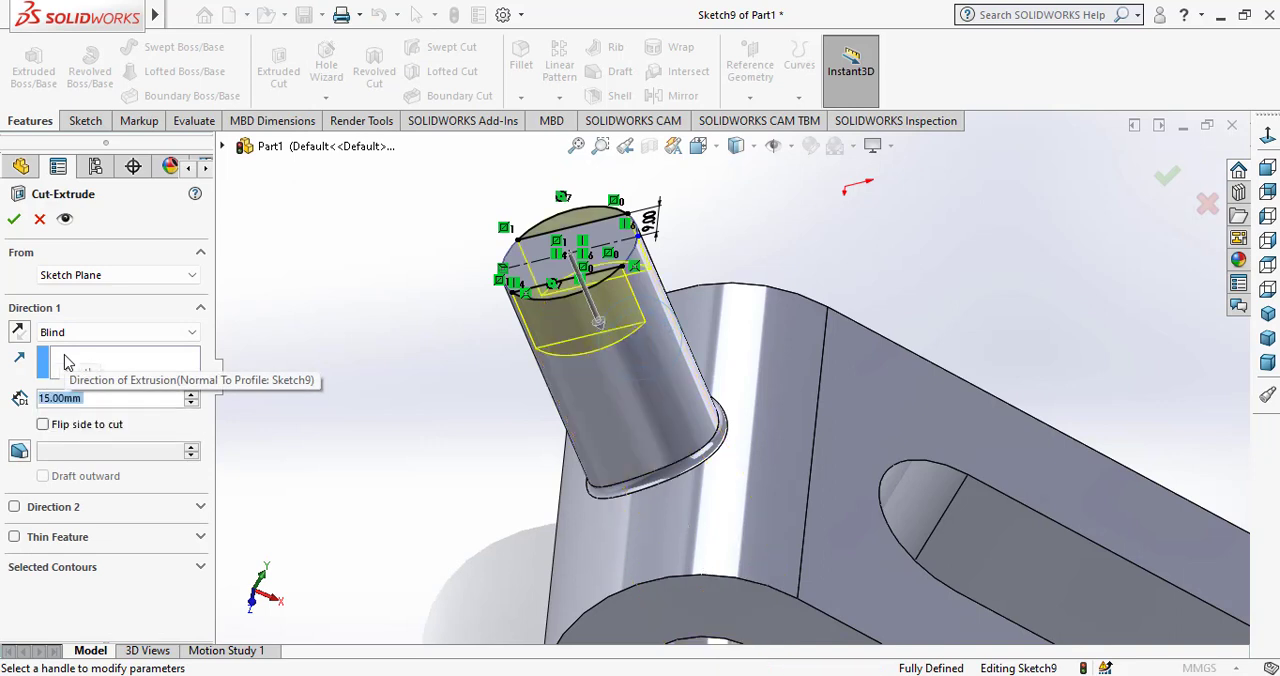
{"action": "type", "text": "20"}
{"action": "key", "text": "Return"}
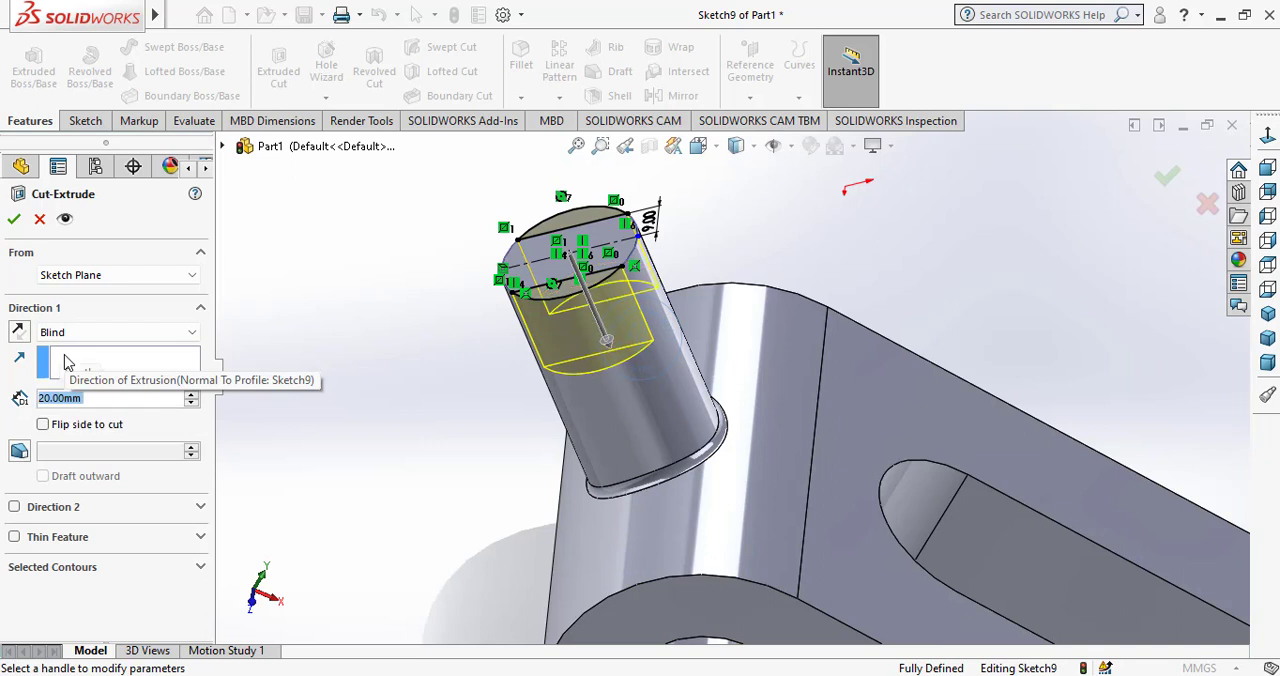
{"action": "left_click", "coordinate": [14, 220]}
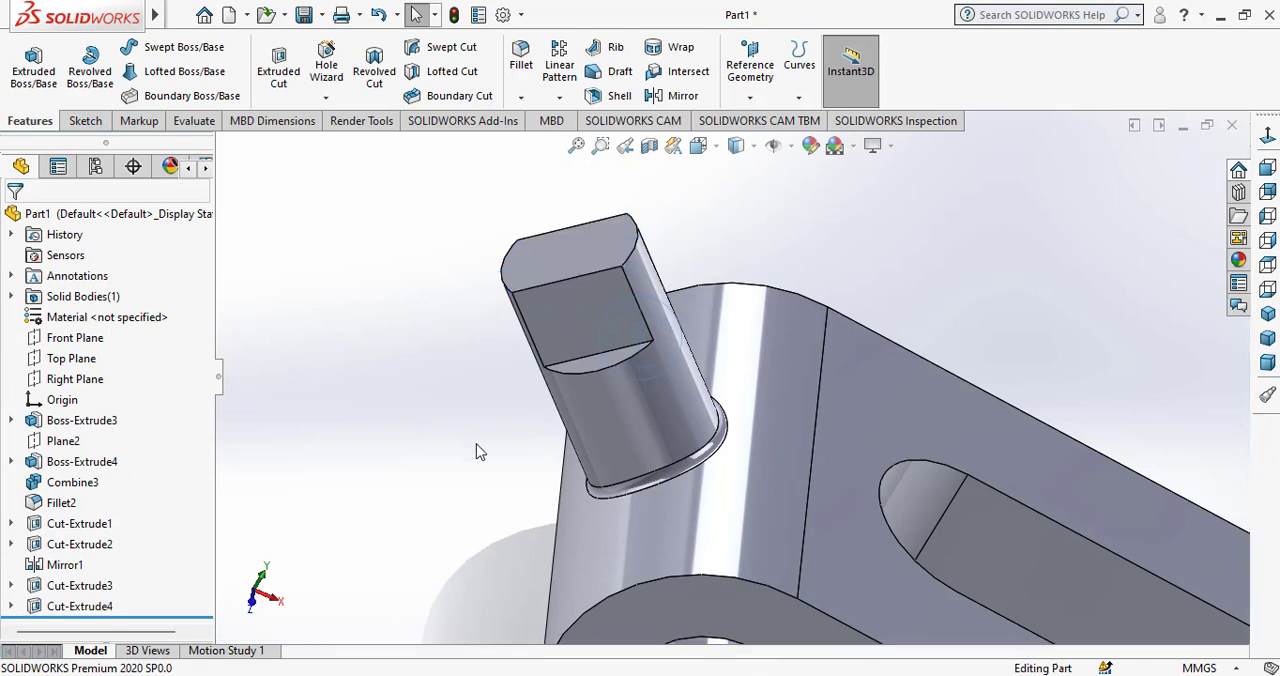
Start a sketch on one boss flat and draw a construction centerline between the midpoints of its end edge and inner edge.
{"action": "middle_click_drag", "start_coordinate": [478, 452], "coordinate": [547, 307]}
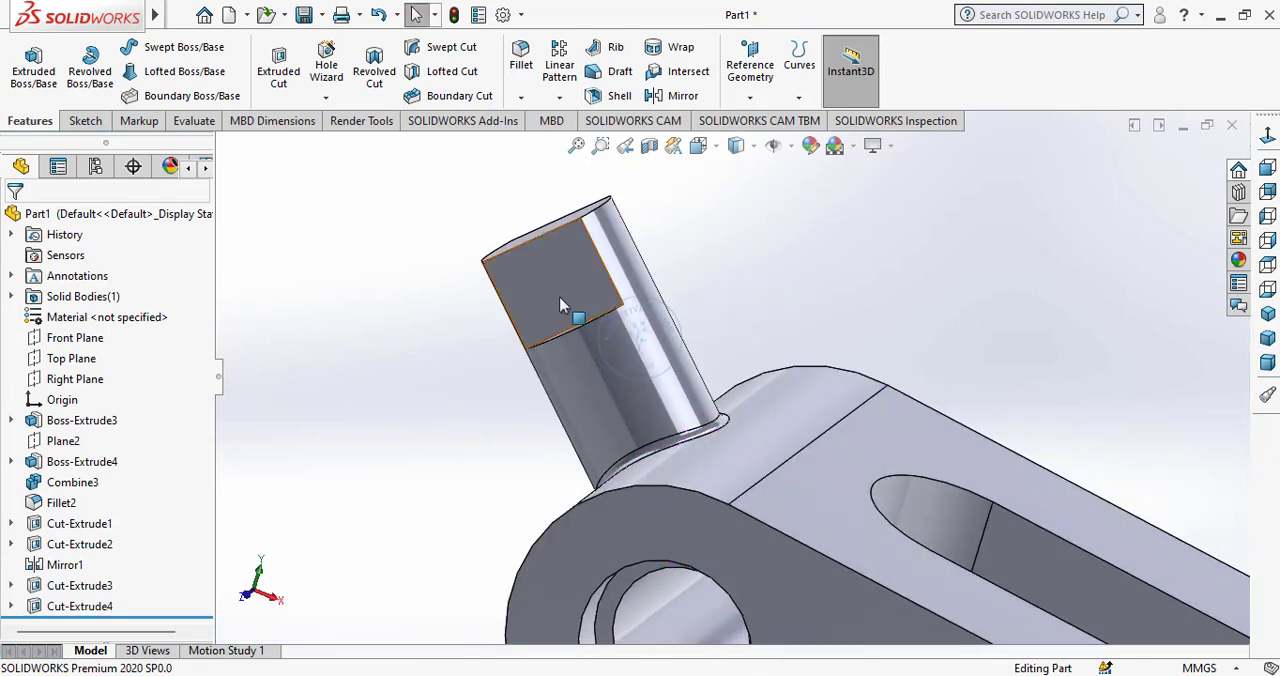
{"action": "left_click", "coordinate": [559, 296]}
{"action": "left_click", "coordinate": [630, 240]}
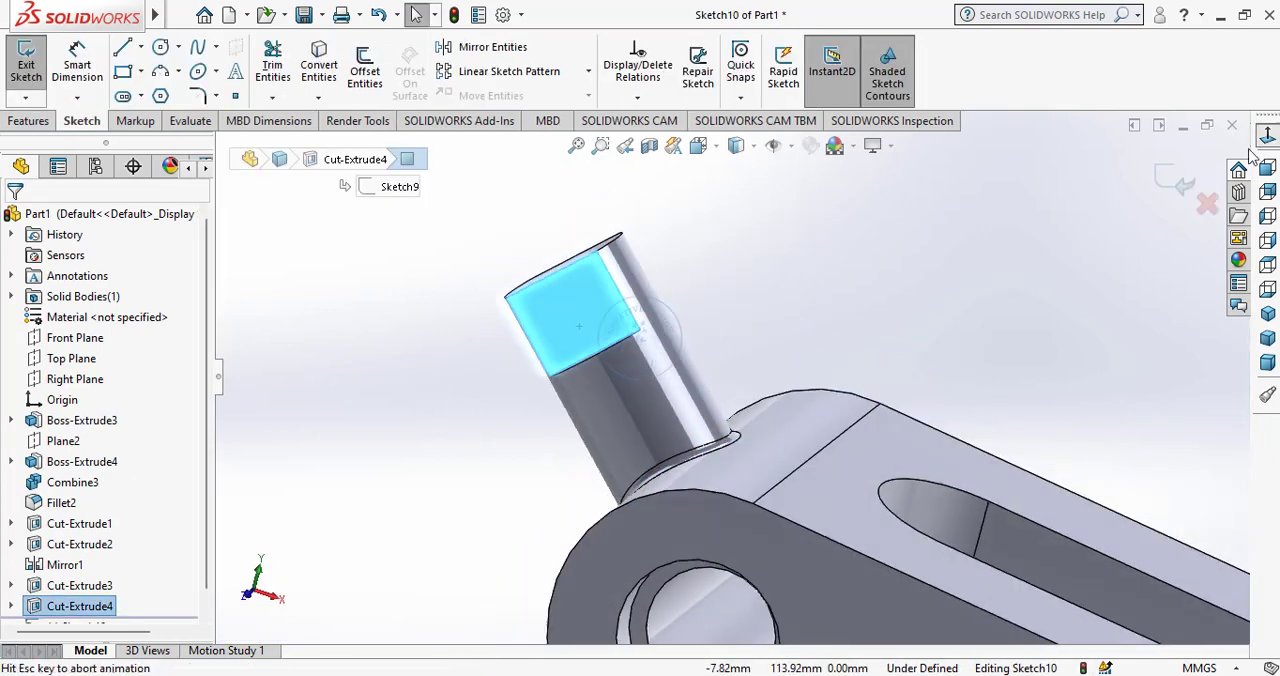
{"action": "scroll", "coordinate": [430, 310], "scroll_direction": "up", "scroll_amount": 4}
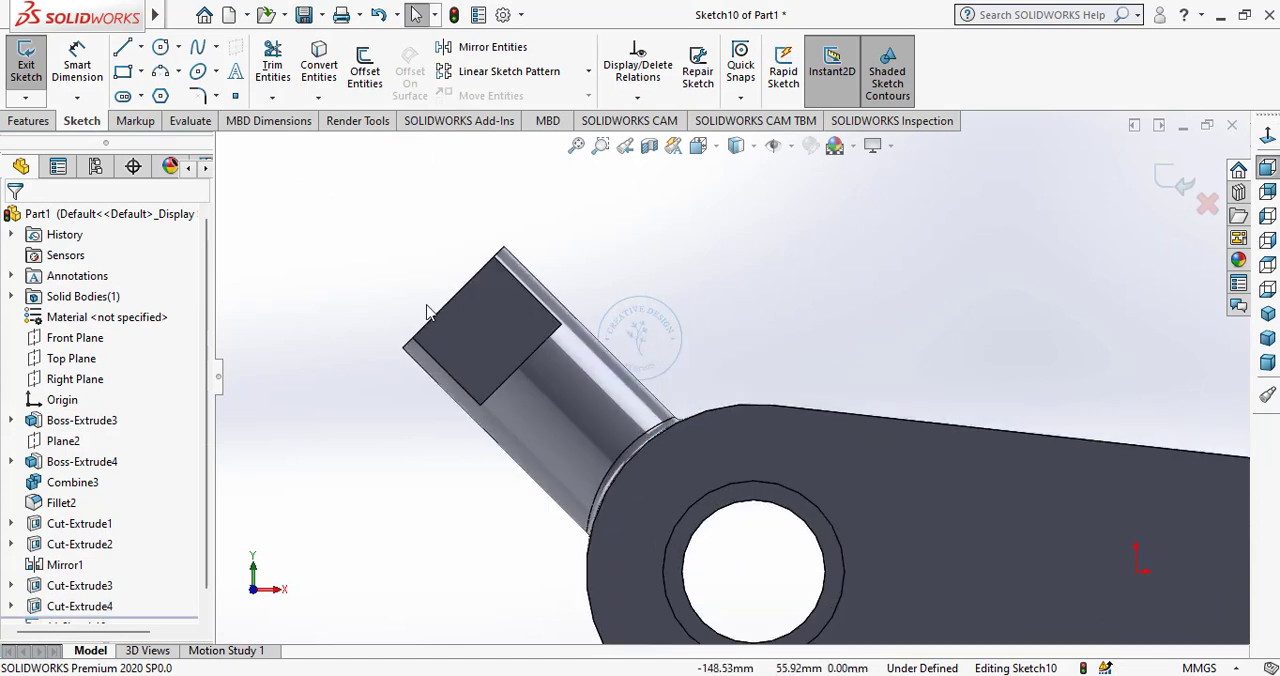
{"action": "left_click", "coordinate": [140, 47]}
{"action": "left_click", "coordinate": [155, 94]}
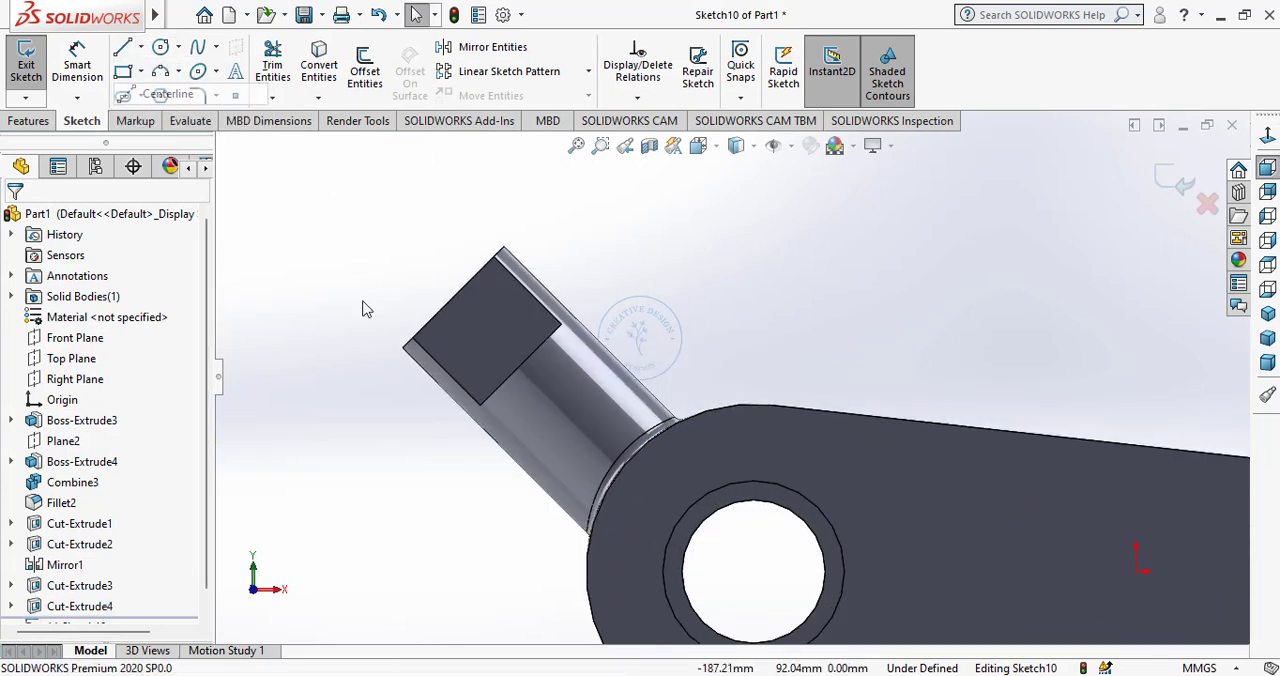
{"action": "left_click", "coordinate": [455, 297]}
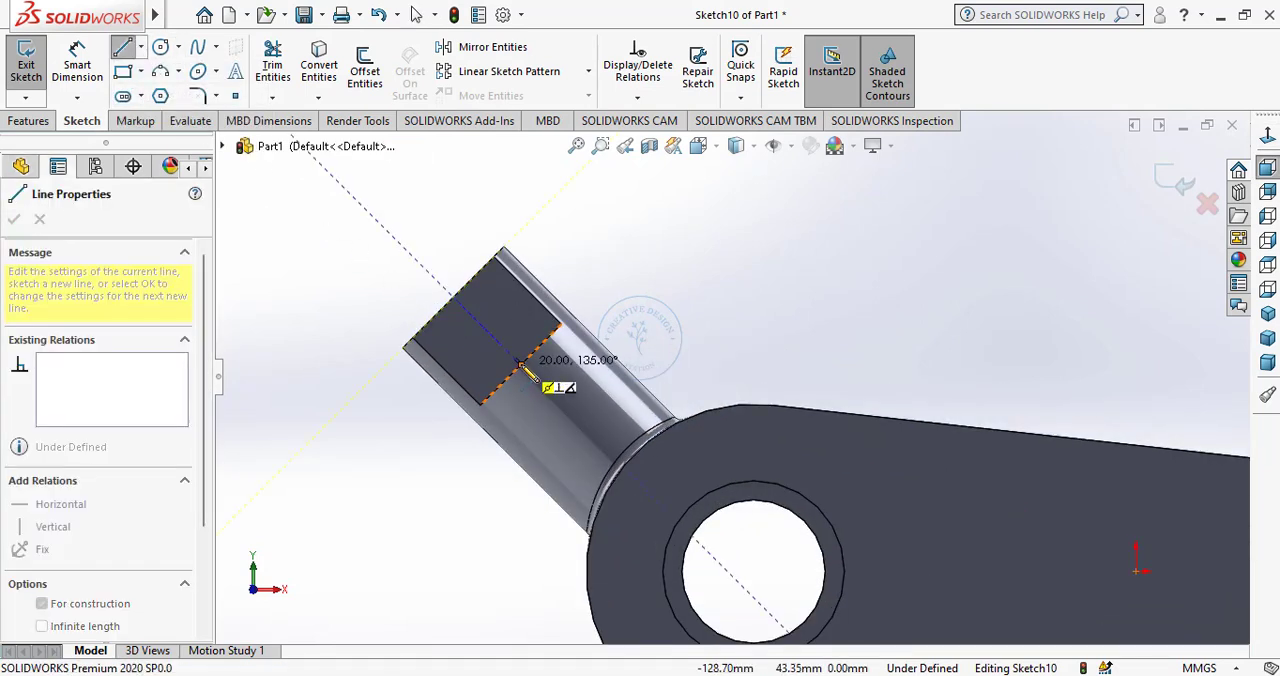
{"action": "left_click", "coordinate": [521, 363]}
{"action": "right_click", "coordinate": [672, 296]}
{"action": "left_click", "coordinate": [712, 305]}
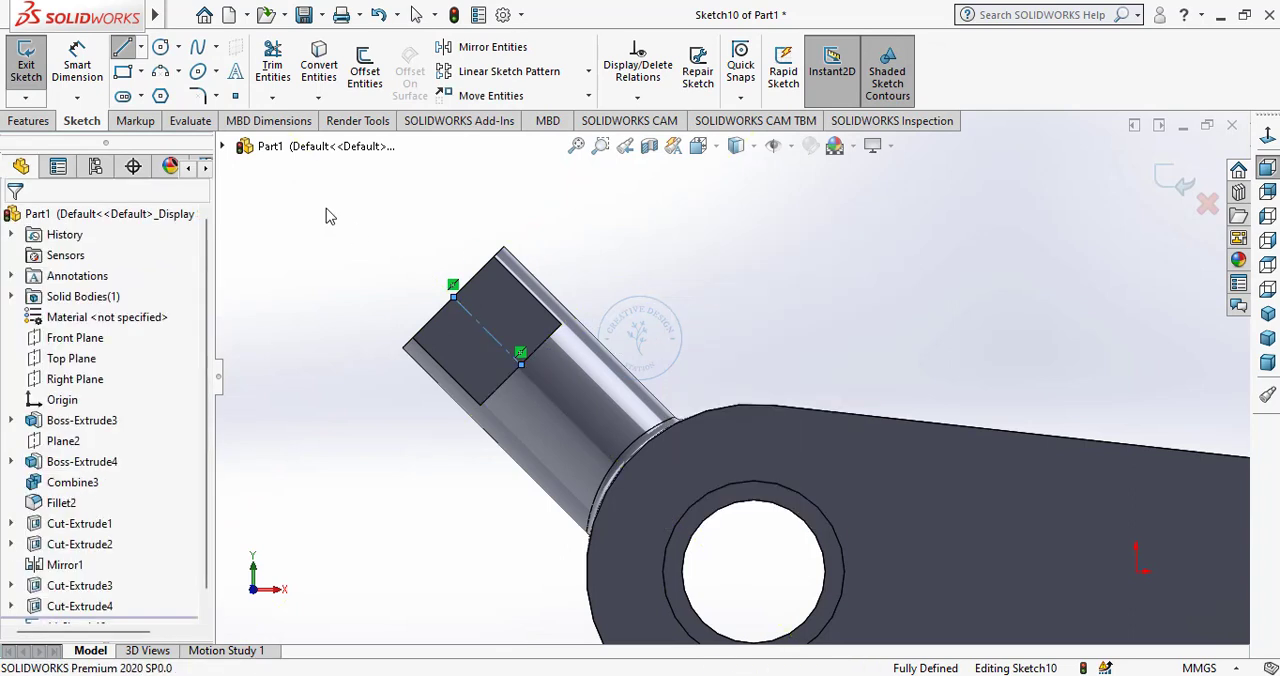
Sketch a circle about 11.6 mm in diameter centred on the centerline's midpoint on the boss flat.
{"action": "left_click", "coordinate": [160, 47]}
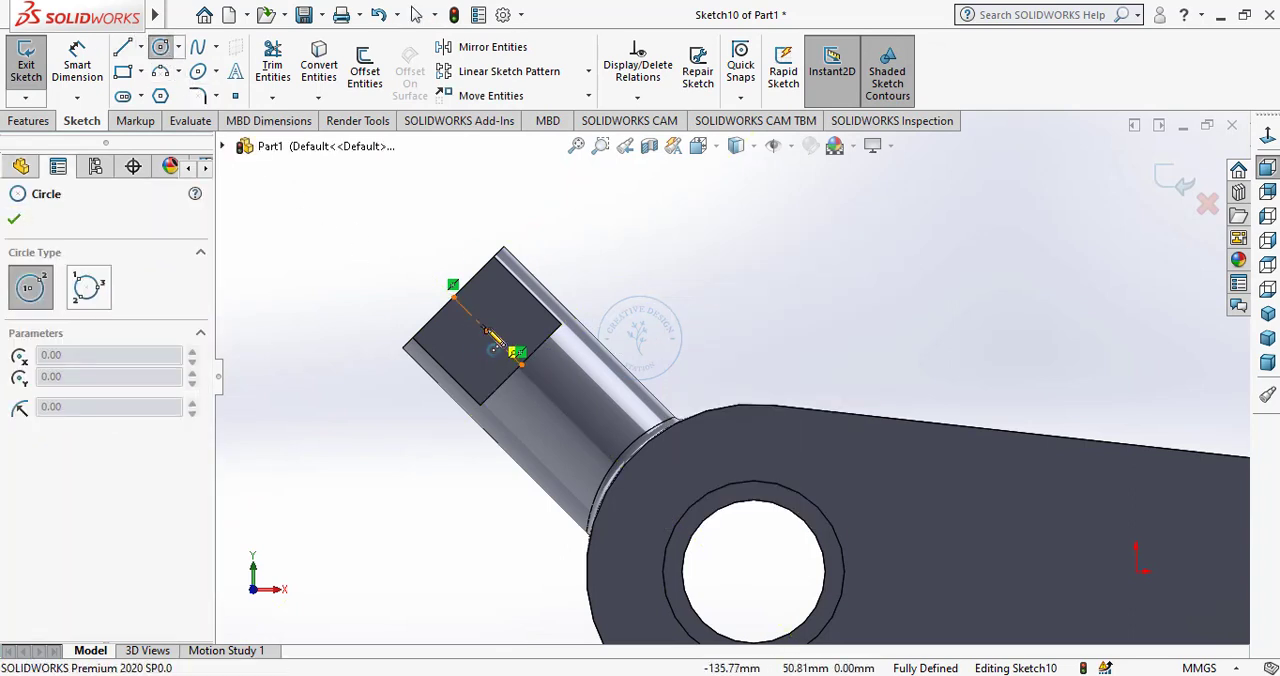
{"action": "left_click", "coordinate": [487, 330]}
{"action": "left_click", "coordinate": [480, 357]}
{"action": "right_click", "coordinate": [474, 358]}
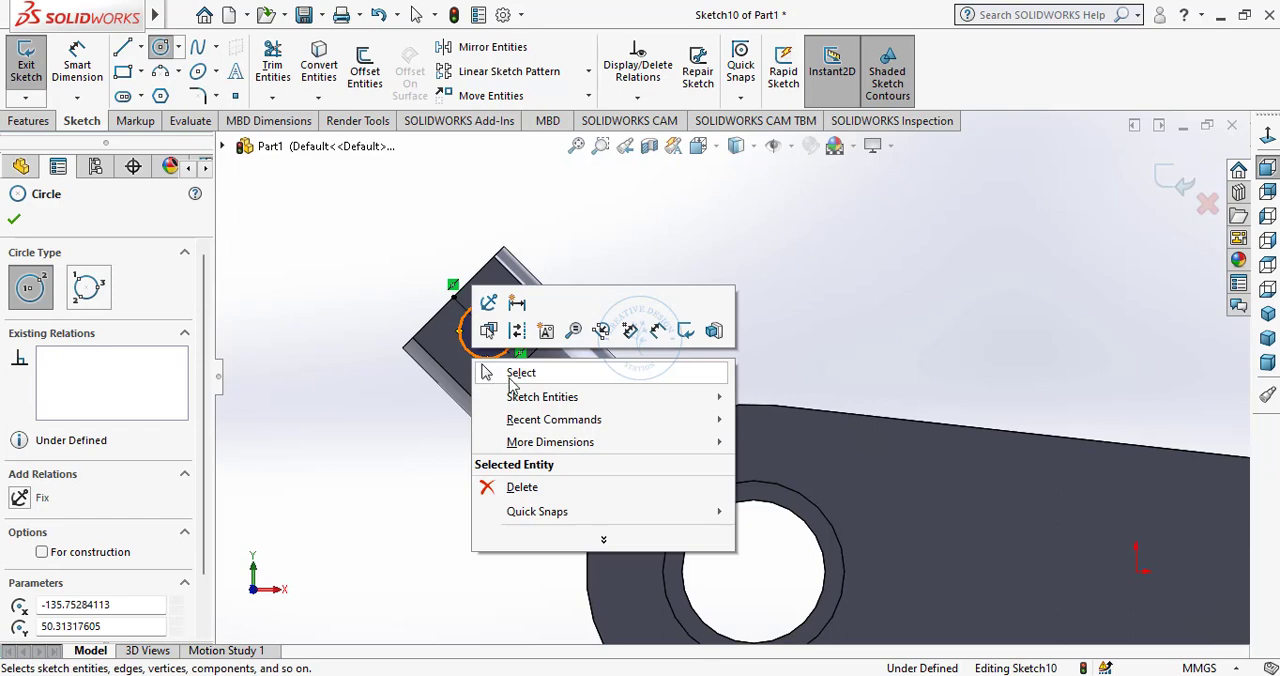
{"action": "left_click", "coordinate": [518, 373]}
Dimension the circle on the boss flat with a diameter of 10 mm.
{"action": "left_click", "coordinate": [93, 86]}
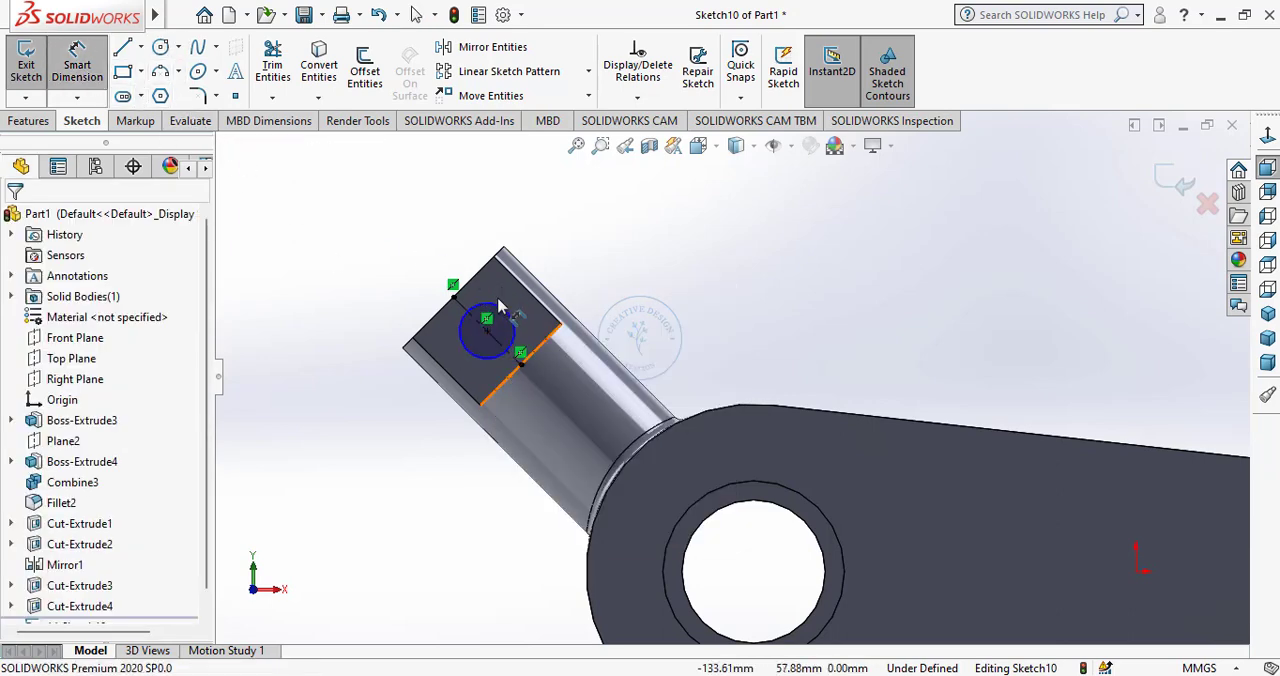
{"action": "left_click", "coordinate": [483, 294]}
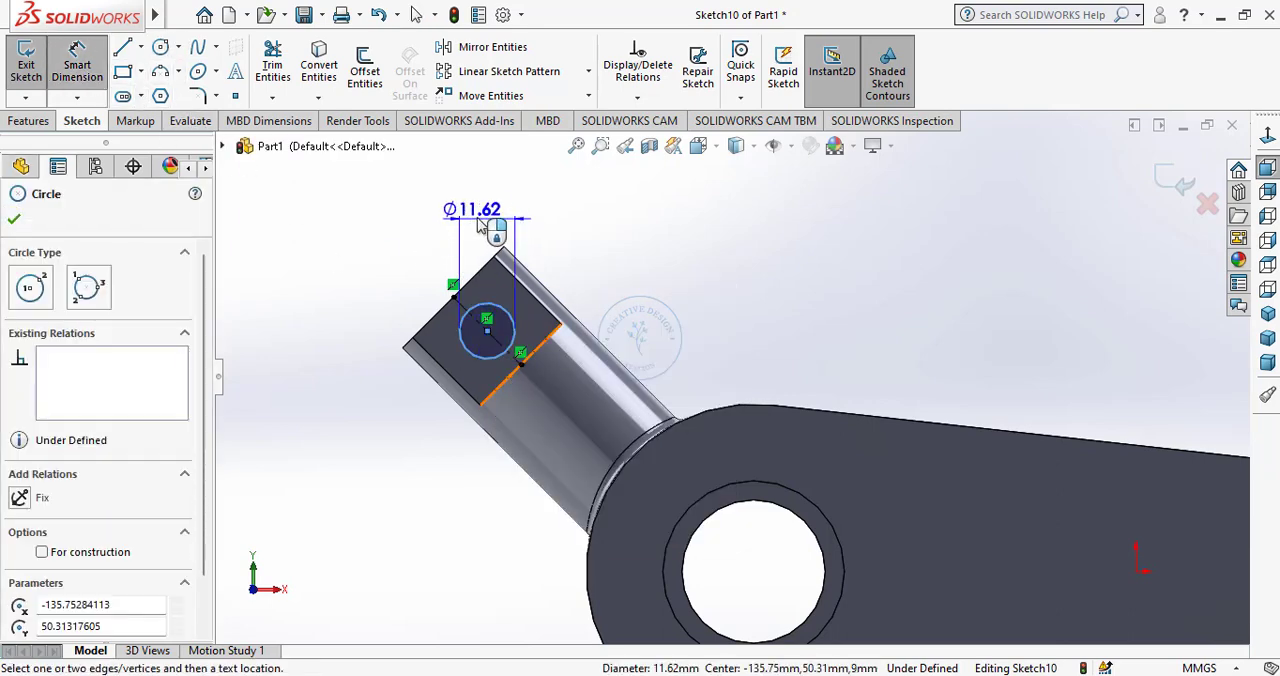
{"action": "left_click", "coordinate": [497, 221]}
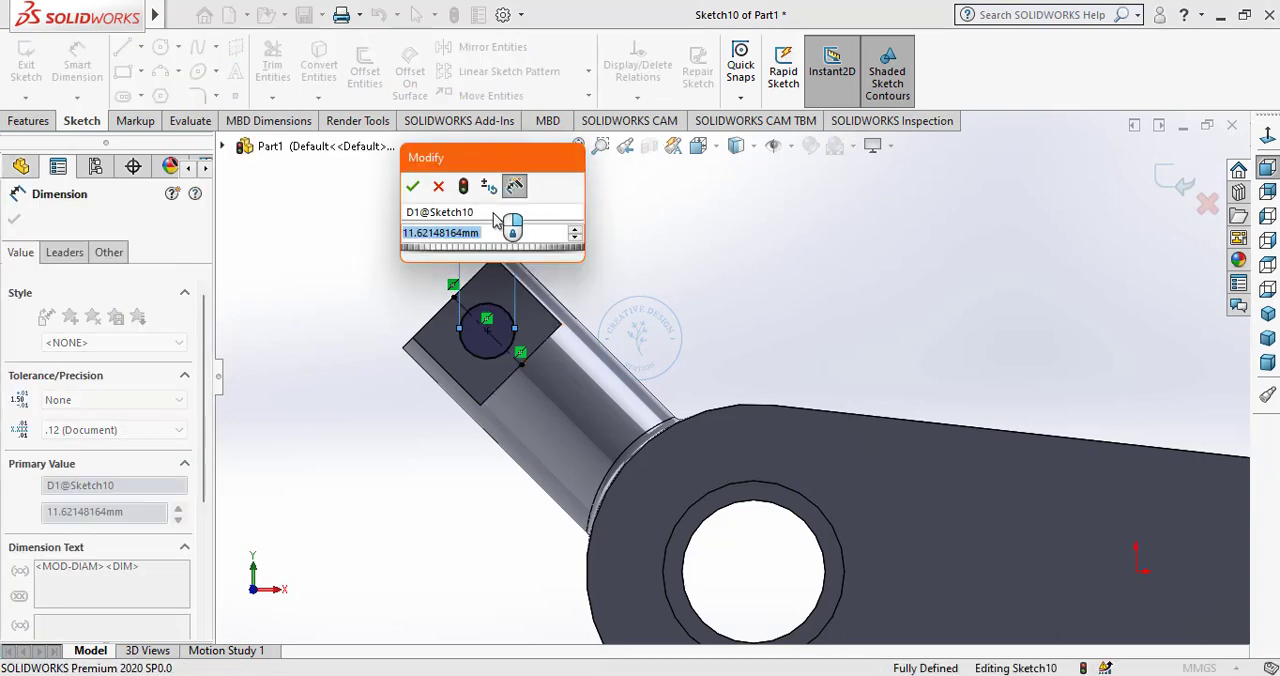
{"action": "type", "text": "10"}
{"action": "key", "text": "Return"}
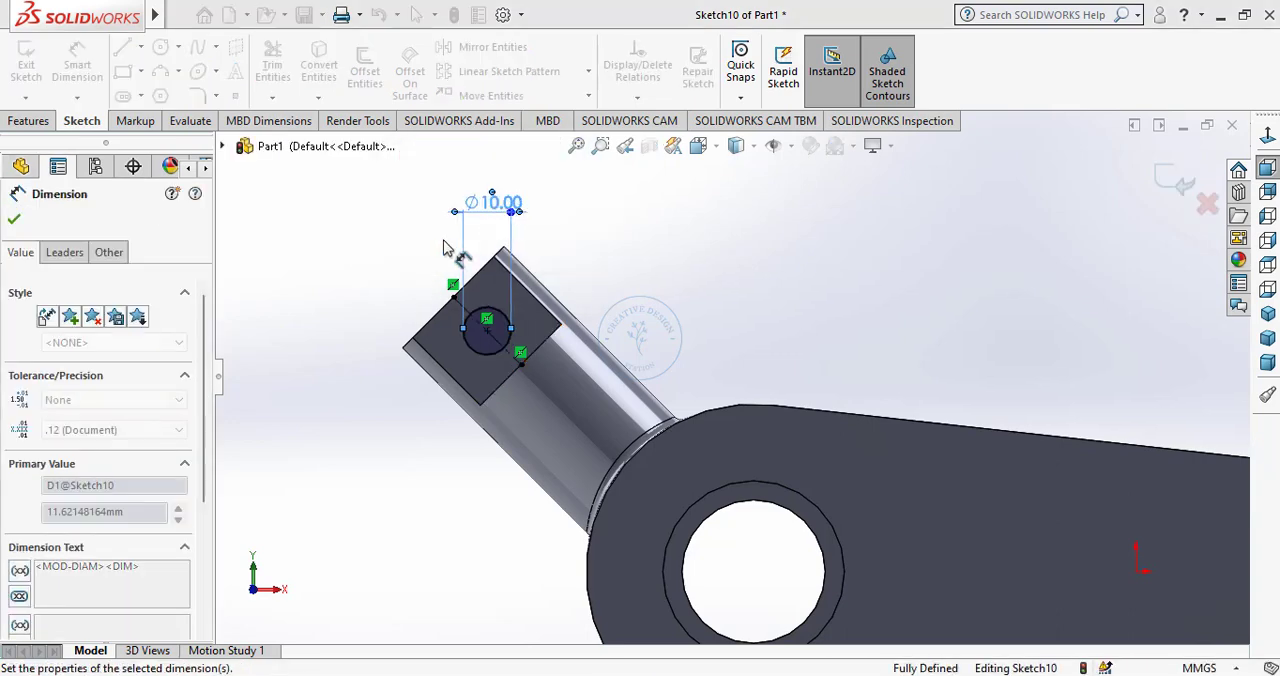
{"action": "right_click", "coordinate": [355, 276]}
{"action": "left_click", "coordinate": [375, 320]}
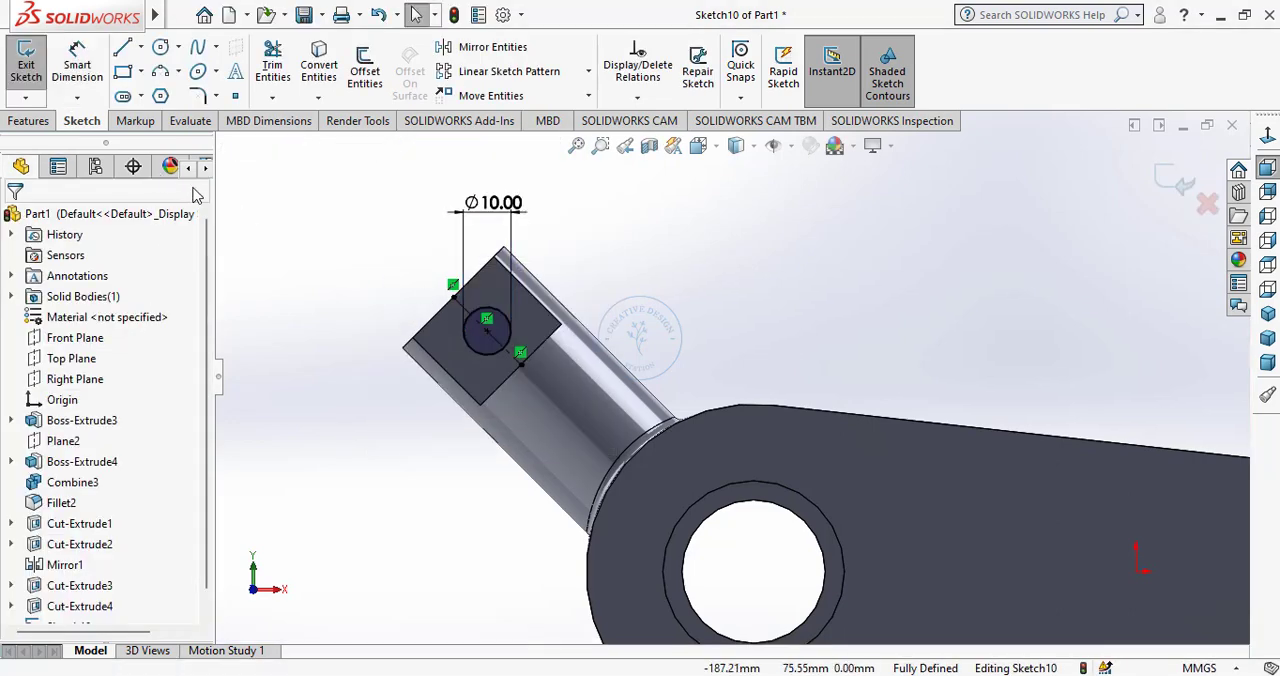
Extrude-cut the 10 mm circle with the Through All end condition to make a cross hole through the flattened boss end.
{"action": "left_click", "coordinate": [28, 121]}
{"action": "left_click", "coordinate": [278, 70]}
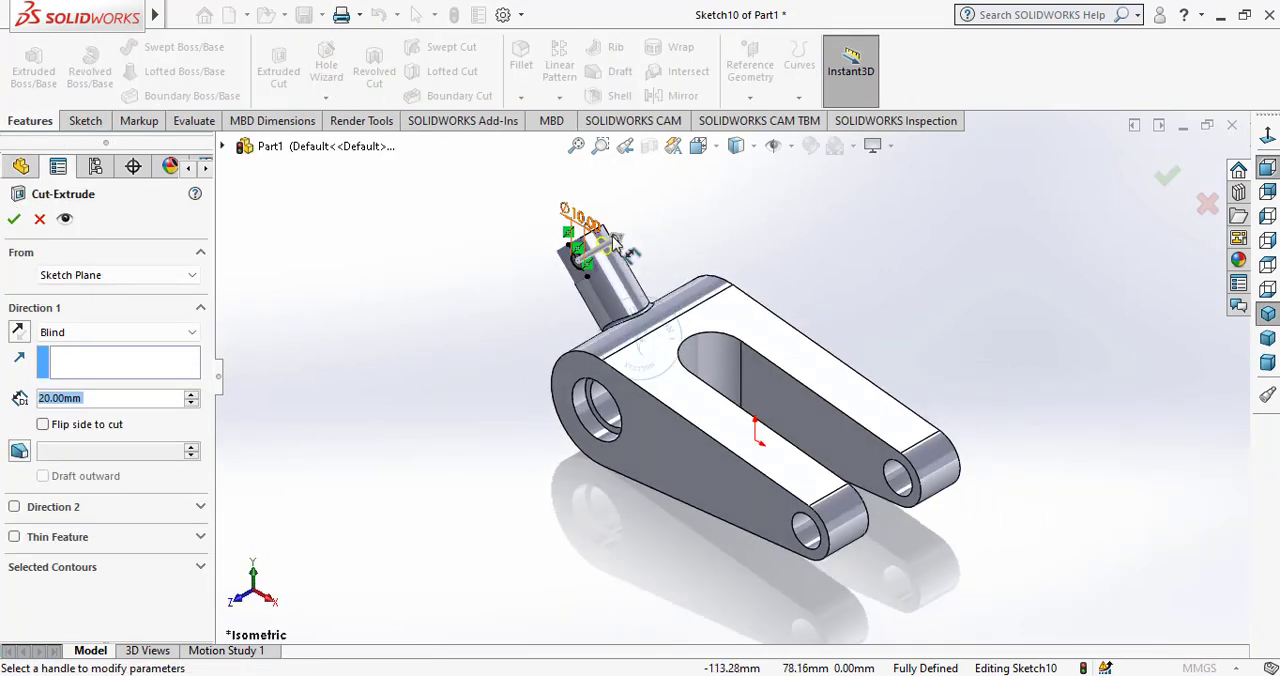
{"action": "scroll", "coordinate": [589, 200], "scroll_direction": "up", "scroll_amount": 3}
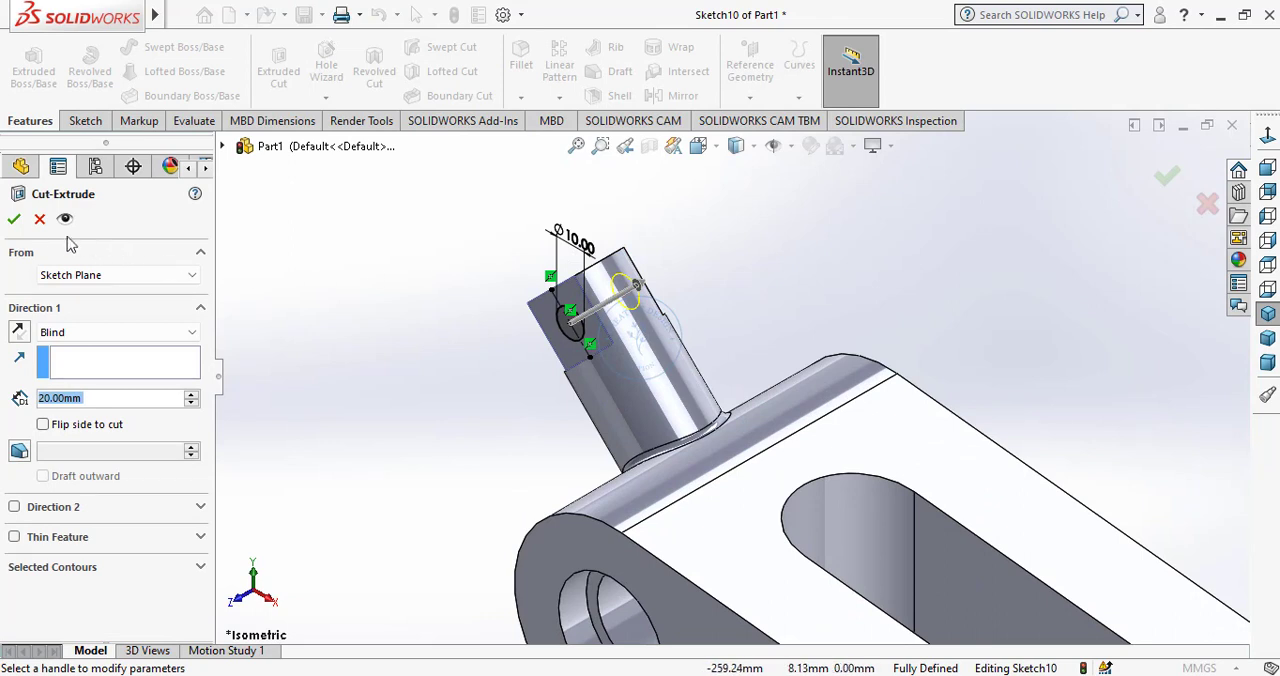
{"action": "left_click", "coordinate": [72, 275]}
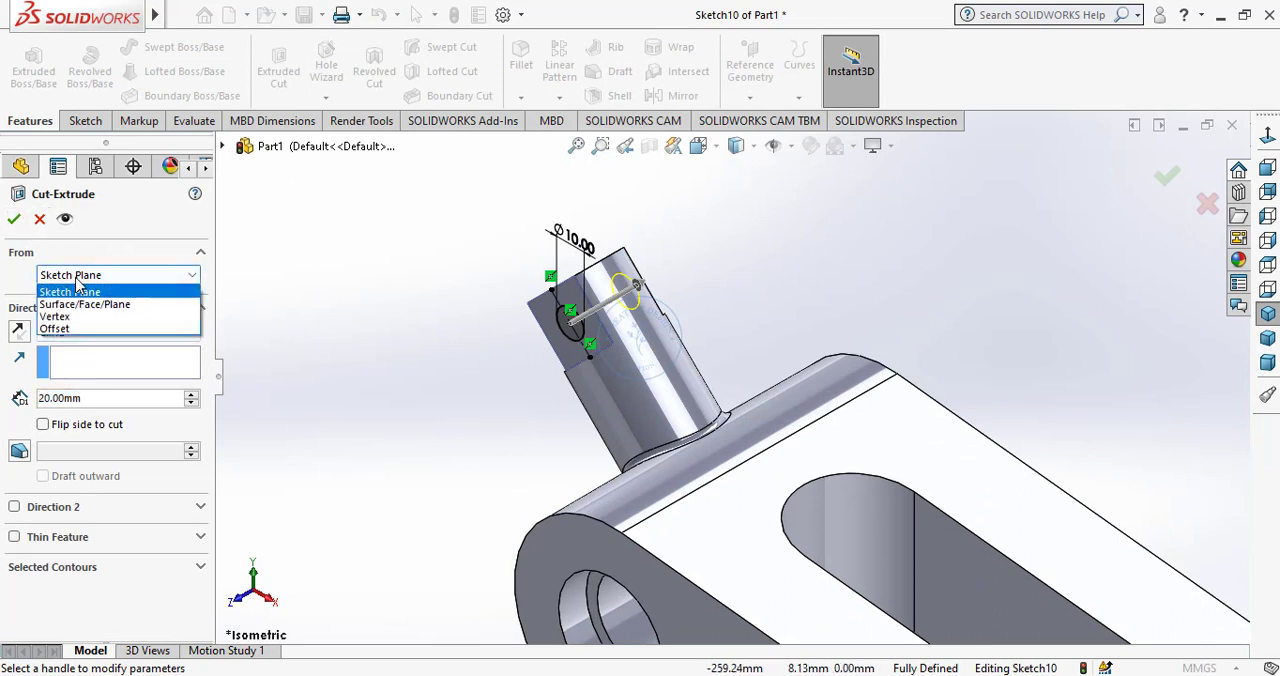
{"action": "left_click", "coordinate": [75, 289]}
{"action": "left_click", "coordinate": [83, 338]}
{"action": "left_click", "coordinate": [68, 360]}
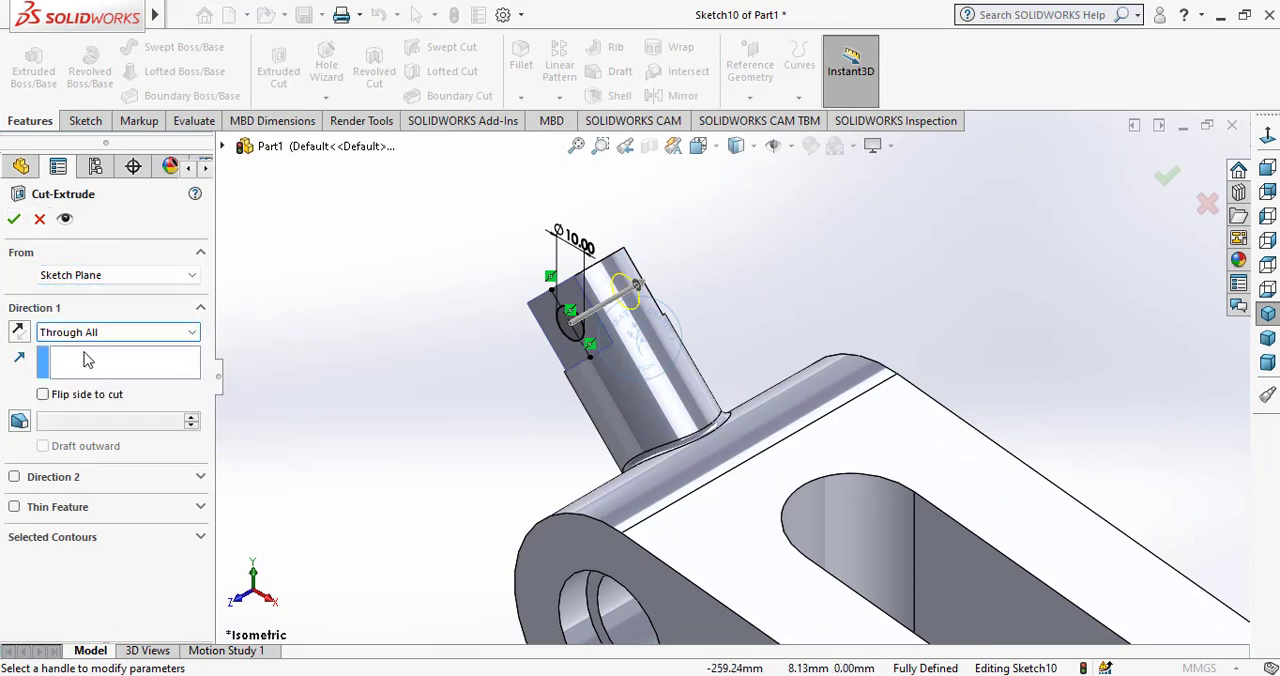
{"action": "key", "text": "Return"}
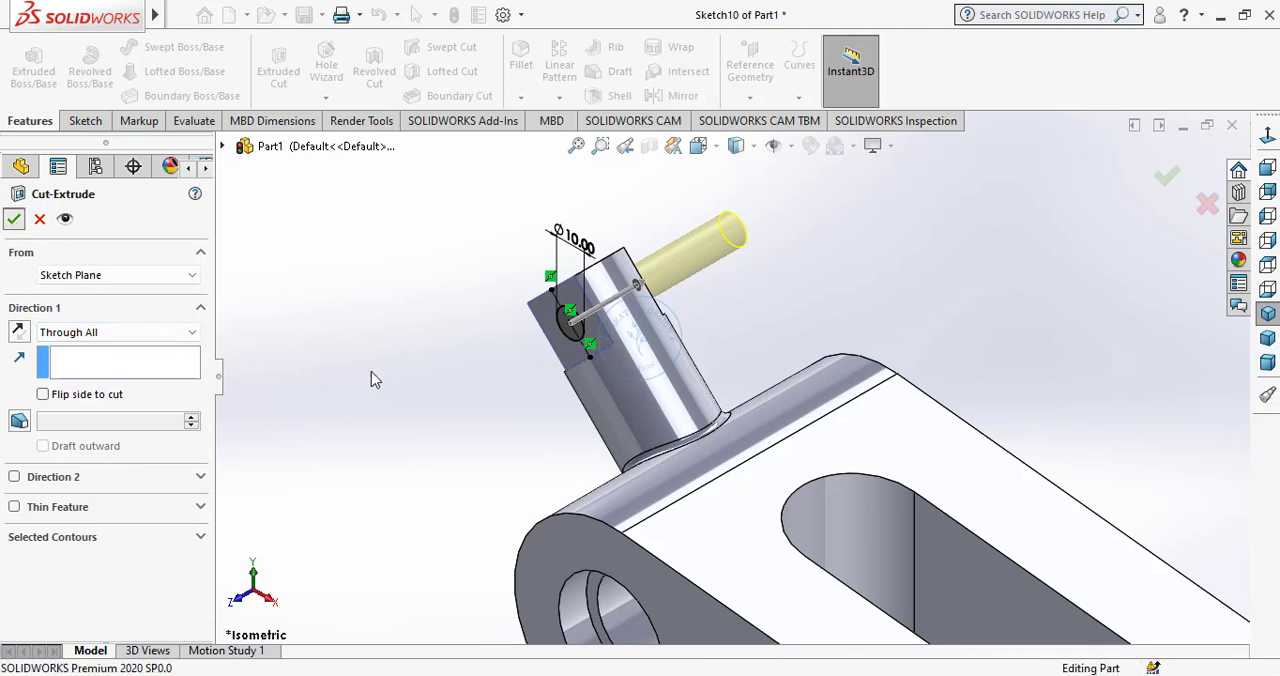
Fillet the outer perimeter edges of both side faces of the tapered body with a 2 mm radius.
{"action": "middle_click_drag", "start_coordinate": [545, 408], "coordinate": [760, 335]}
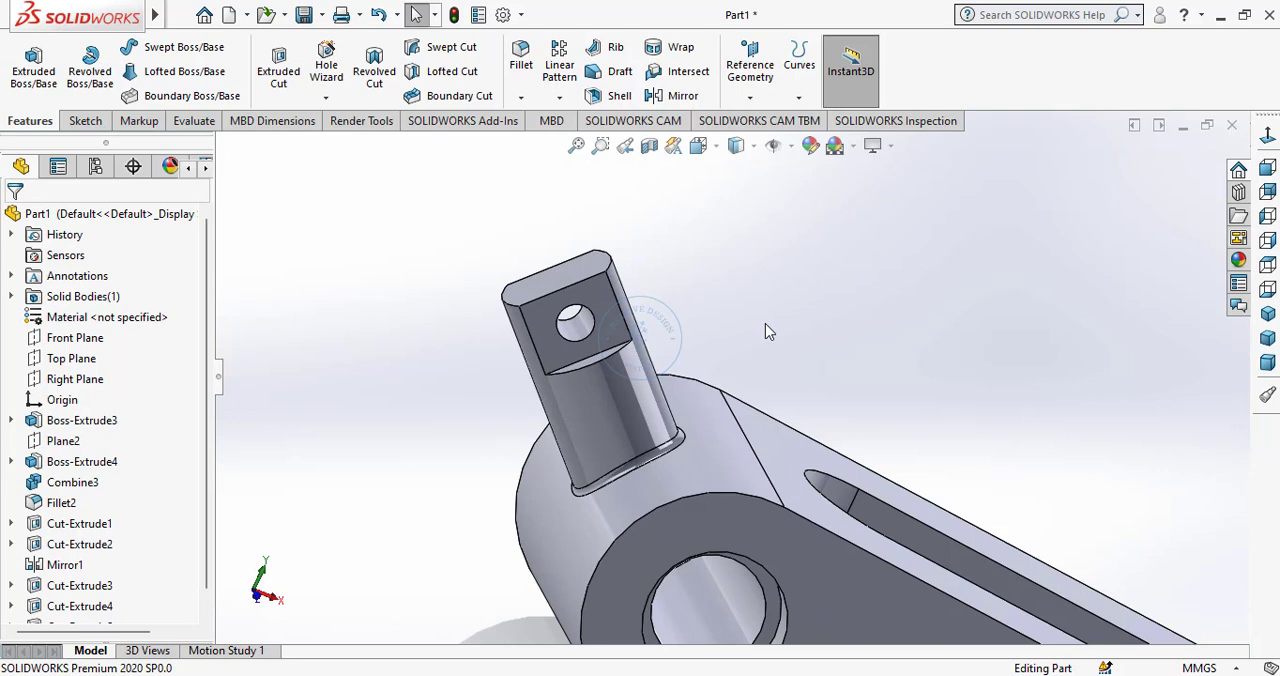
{"action": "scroll", "coordinate": [740, 340], "scroll_direction": "up", "scroll_amount": 5}
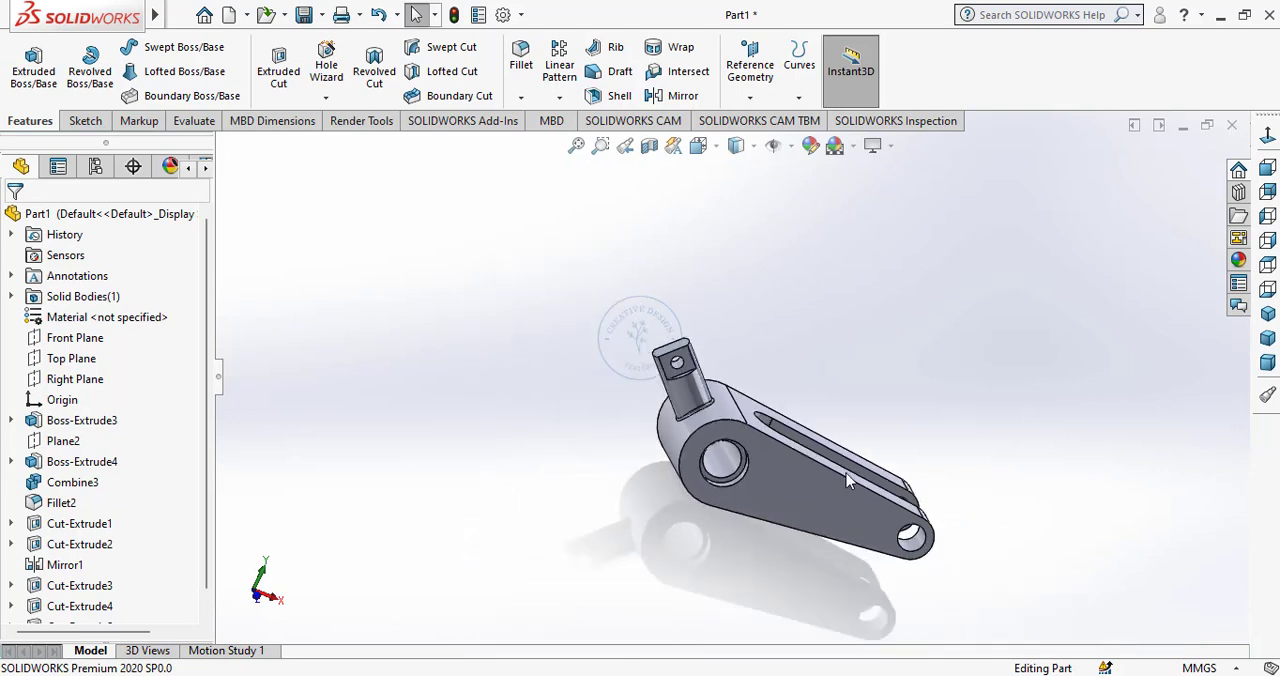
{"action": "middle_click_drag", "start_coordinate": [846, 473], "coordinate": [778, 448]}
{"action": "scroll", "coordinate": [780, 450], "scroll_direction": "down", "scroll_amount": 1}
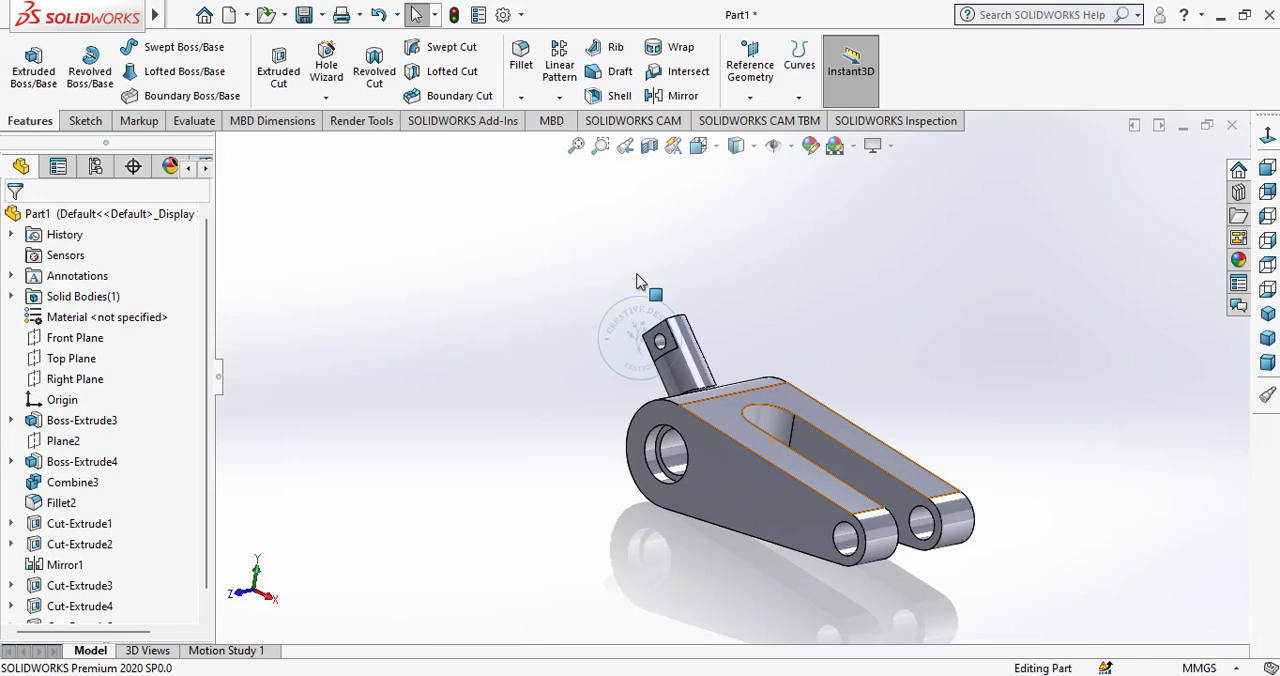
{"action": "left_click", "coordinate": [520, 68]}
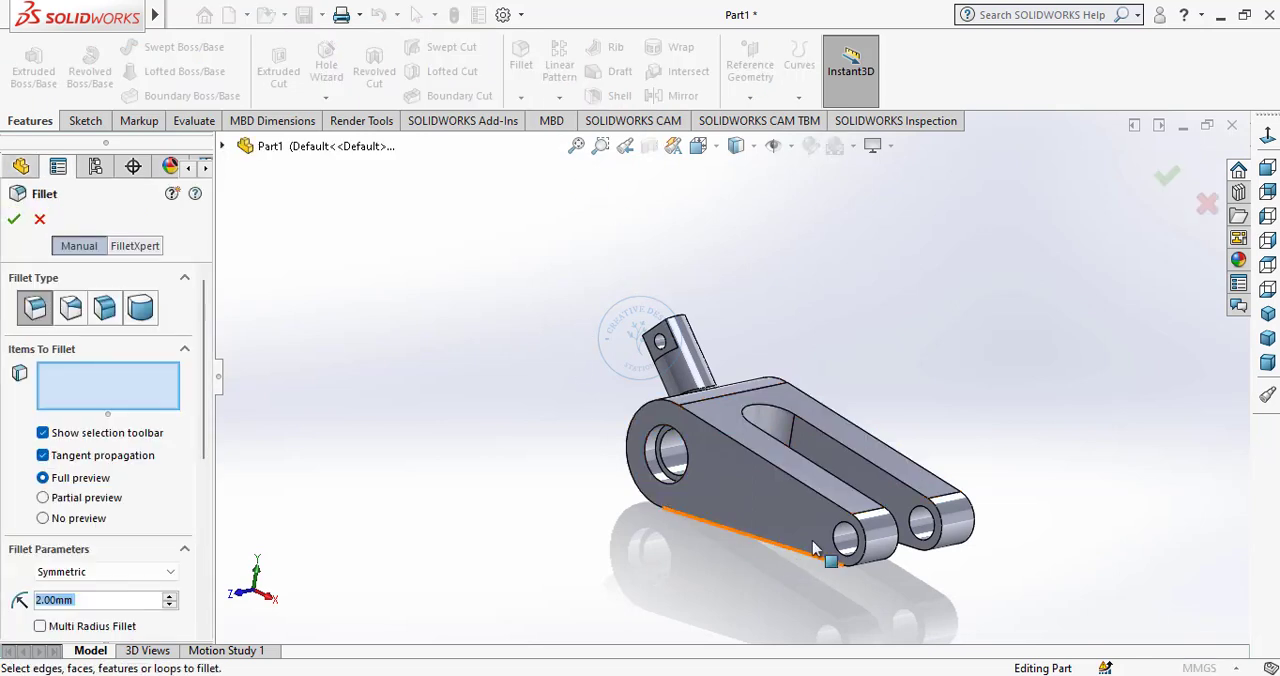
{"action": "left_click", "coordinate": [806, 492]}
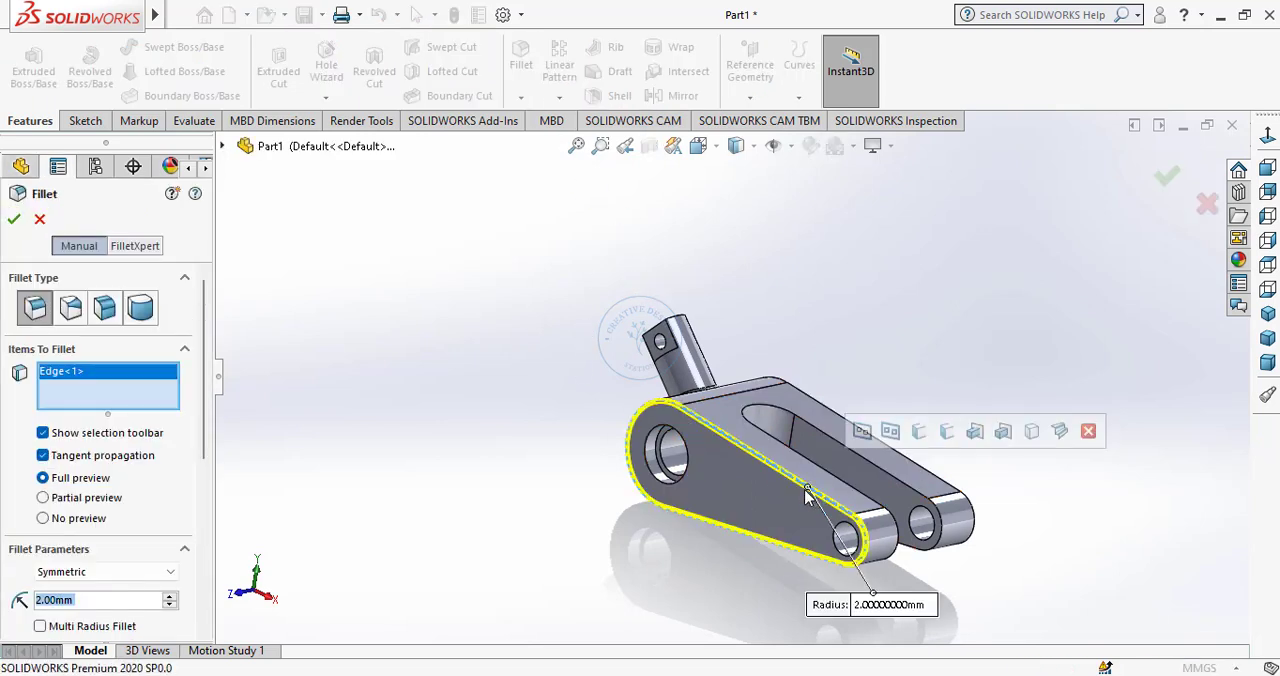
{"action": "middle_click_drag", "start_coordinate": [806, 492], "coordinate": [751, 481]}
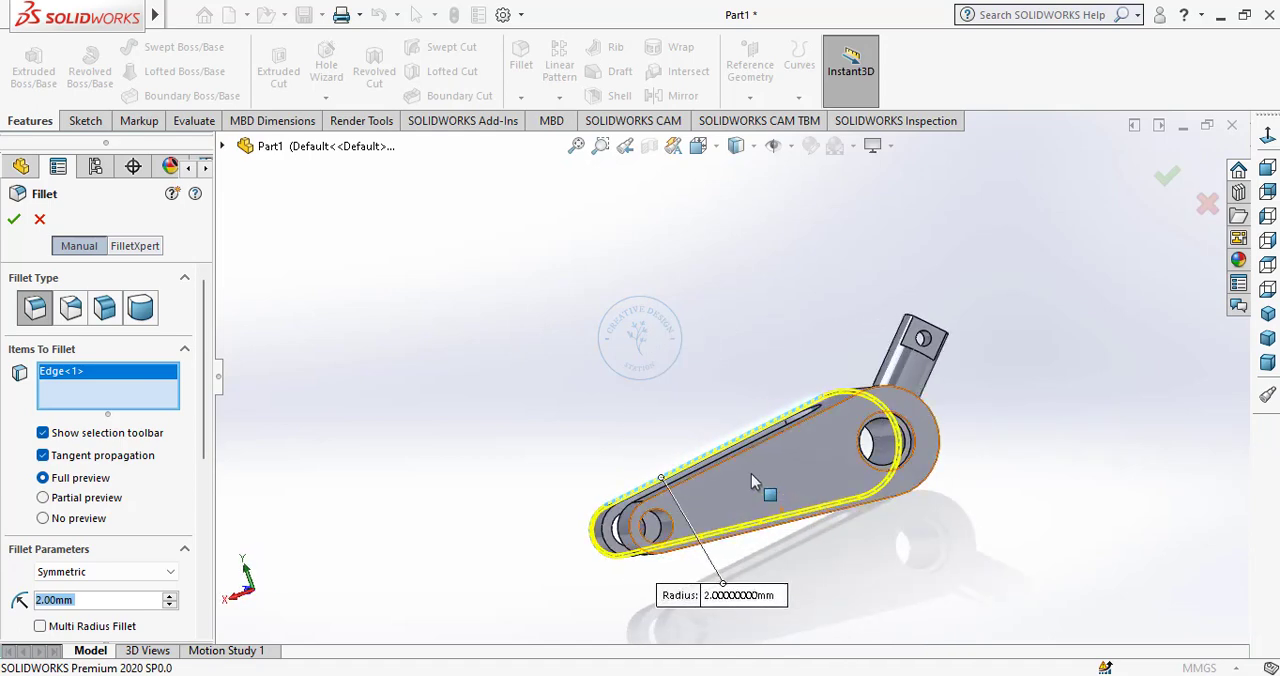
{"action": "left_click", "coordinate": [776, 504]}
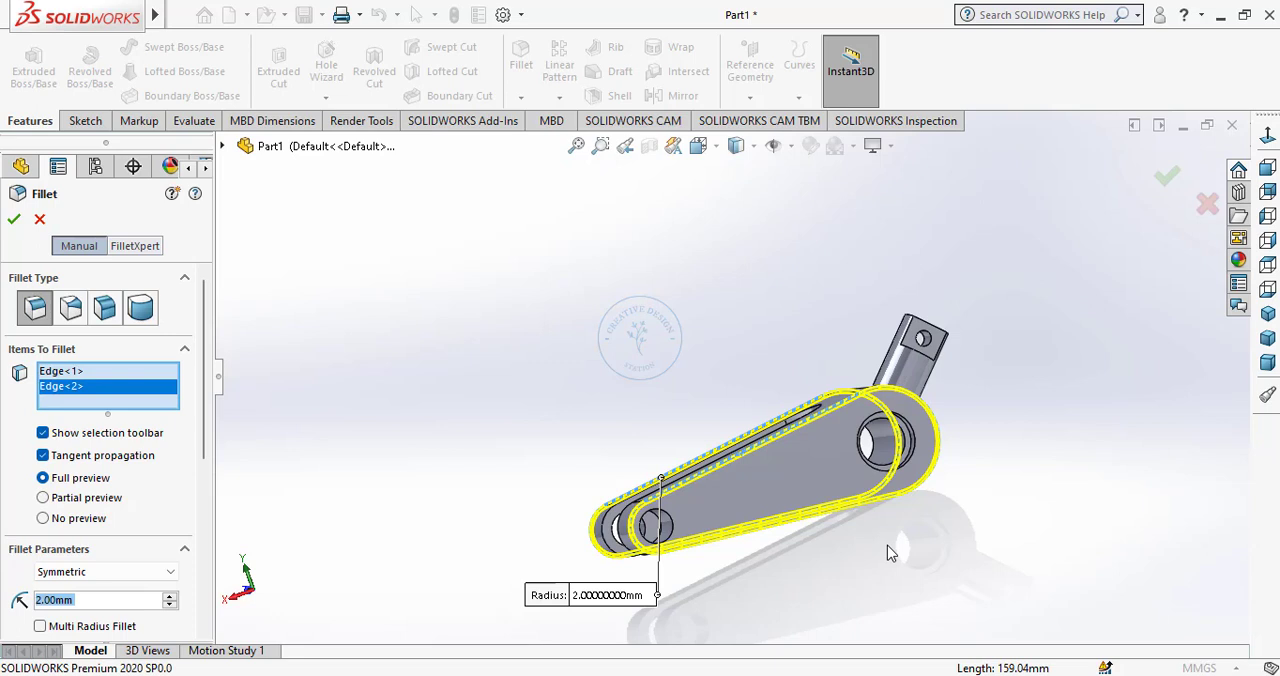
{"action": "left_click", "coordinate": [13, 221]}
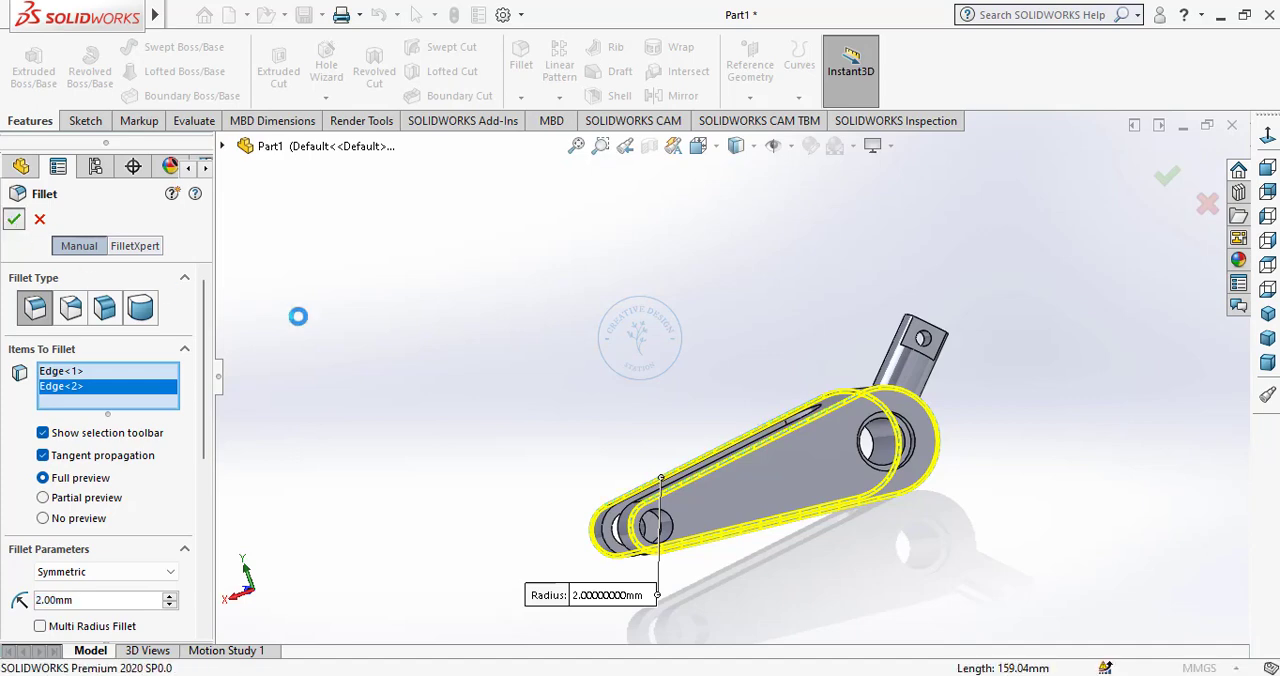
Apply an orange colour appearance from the standard swatches to the whole part.
{"action": "left_click", "coordinate": [1268, 316]}
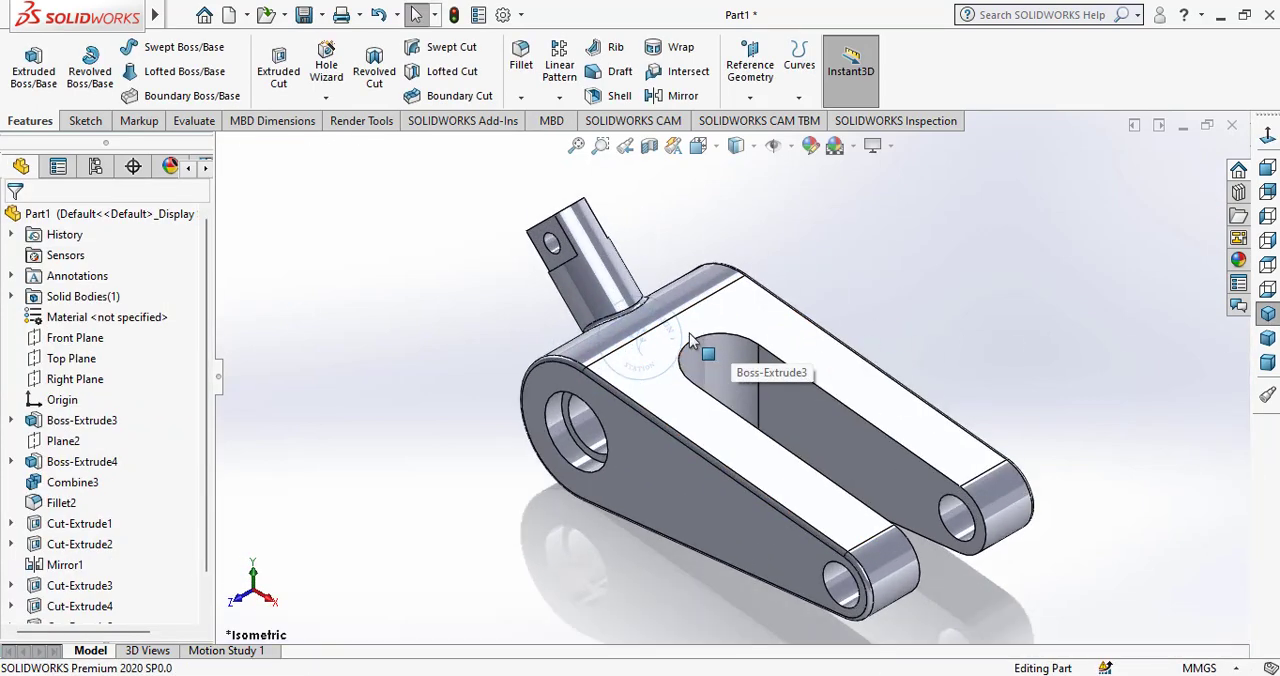
{"action": "left_click", "coordinate": [810, 145]}
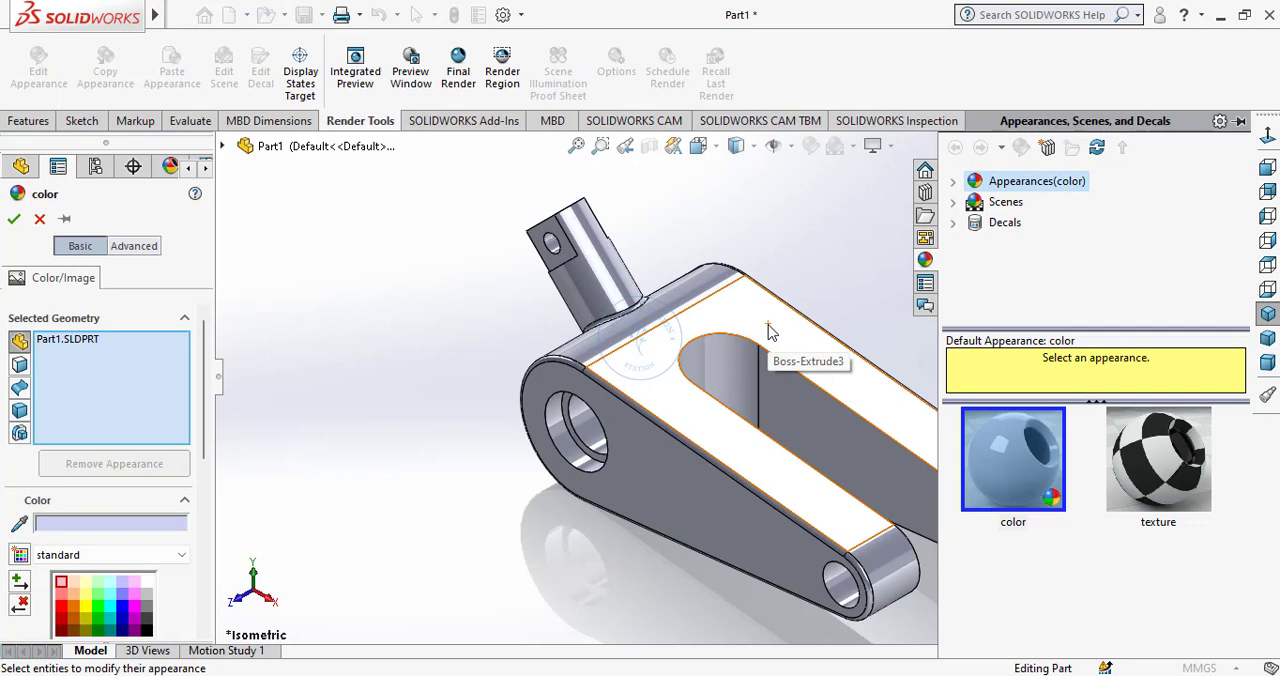
{"action": "left_click", "coordinate": [76, 606]}
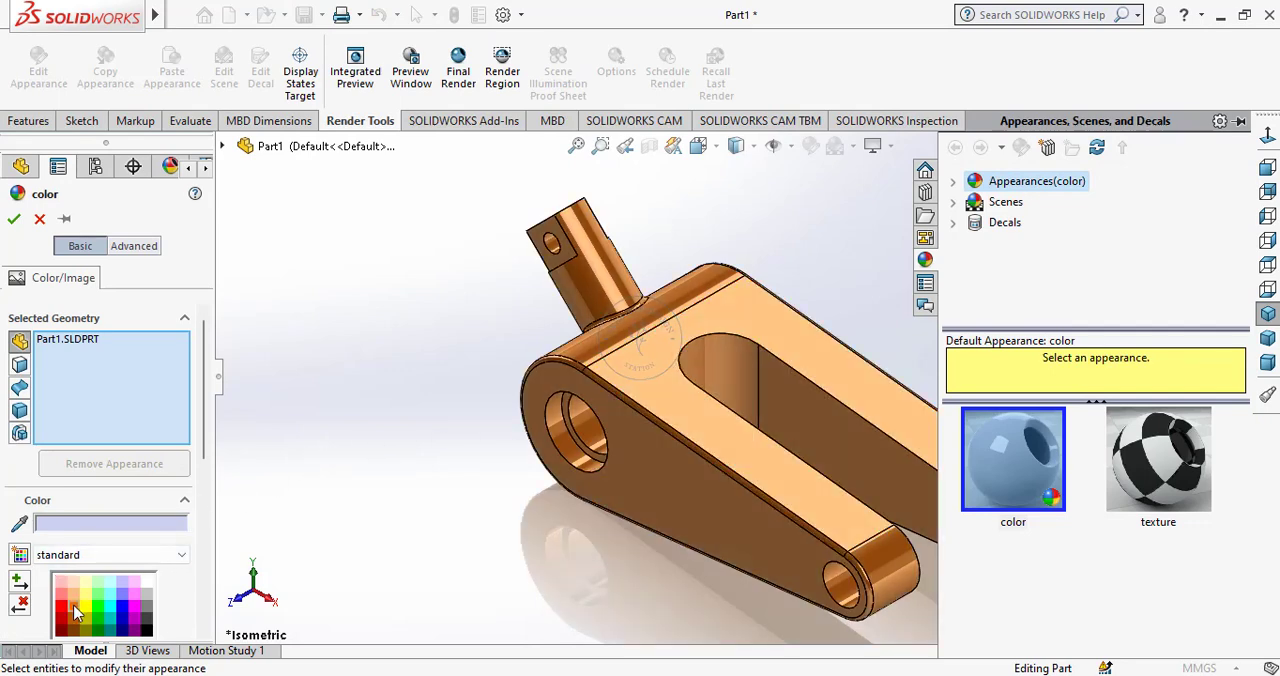
{"action": "left_click", "coordinate": [14, 219]}
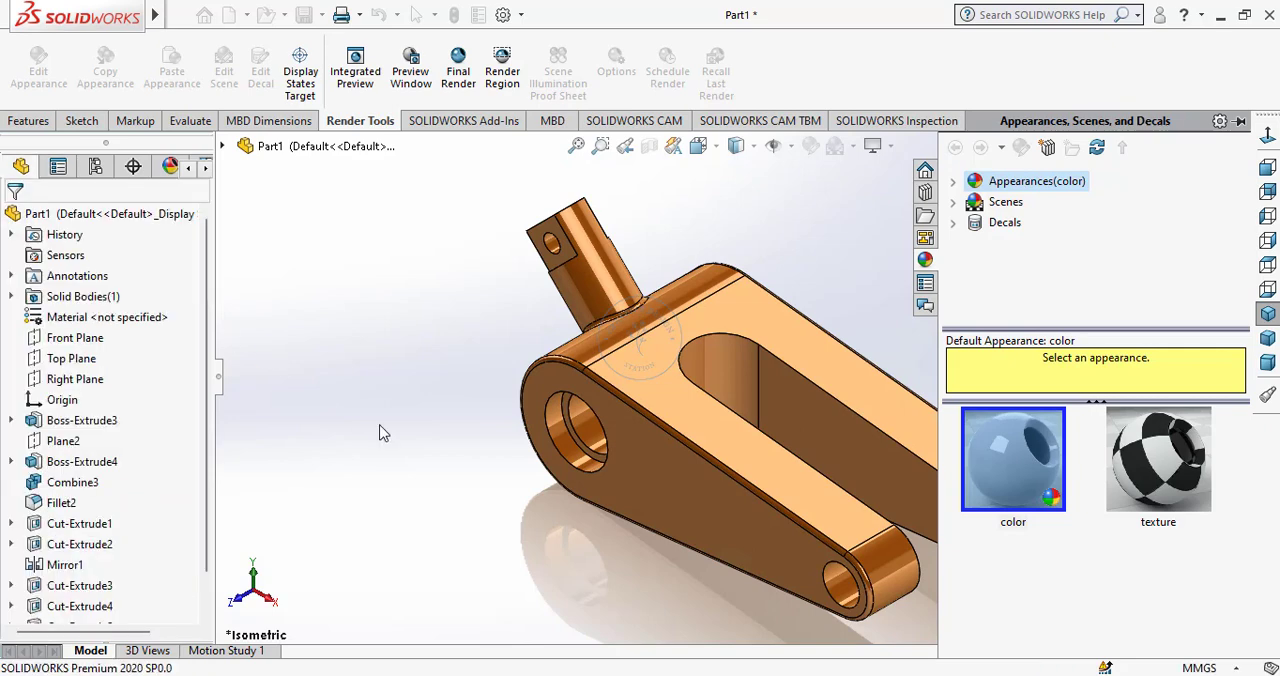
{"action": "middle_click_drag", "start_coordinate": [481, 531], "coordinate": [705, 523]}
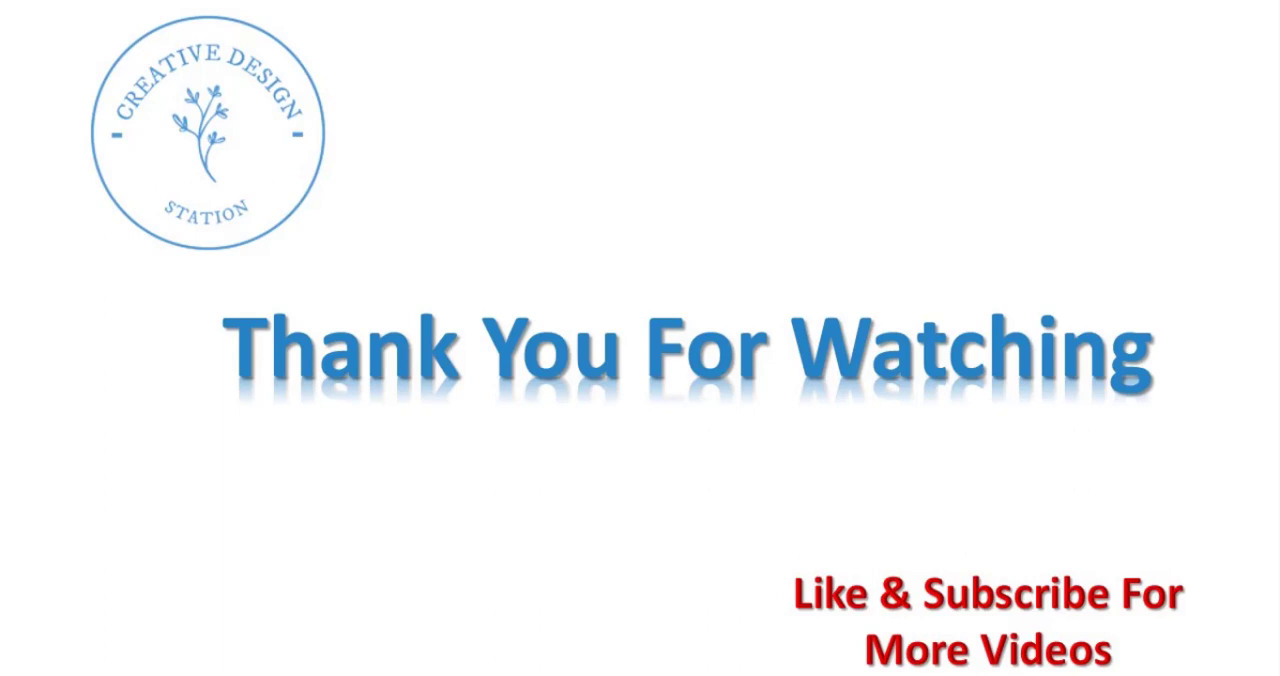